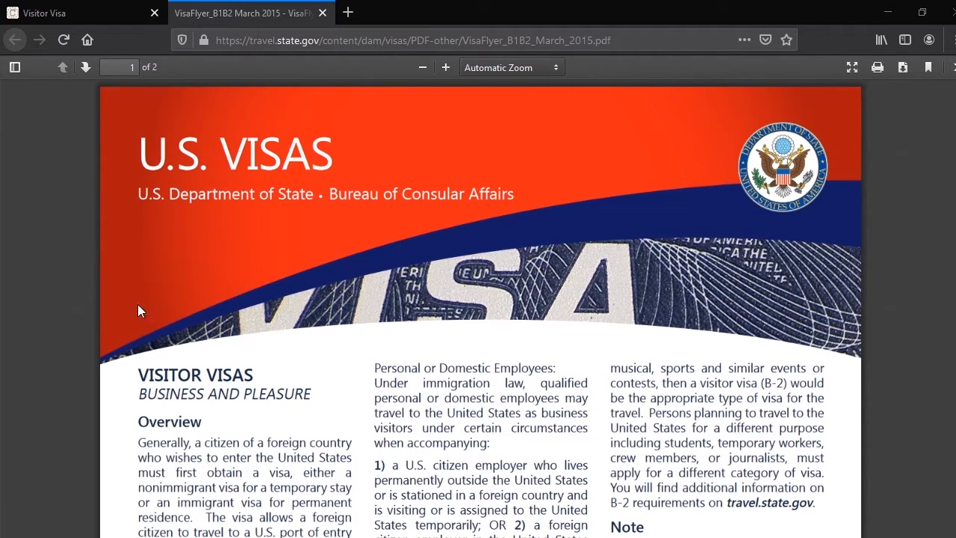
# Switch to the Visitor Visa page and expand the Tourism (B-2) section to view its permitted activities
pyautogui.click(83, 22)
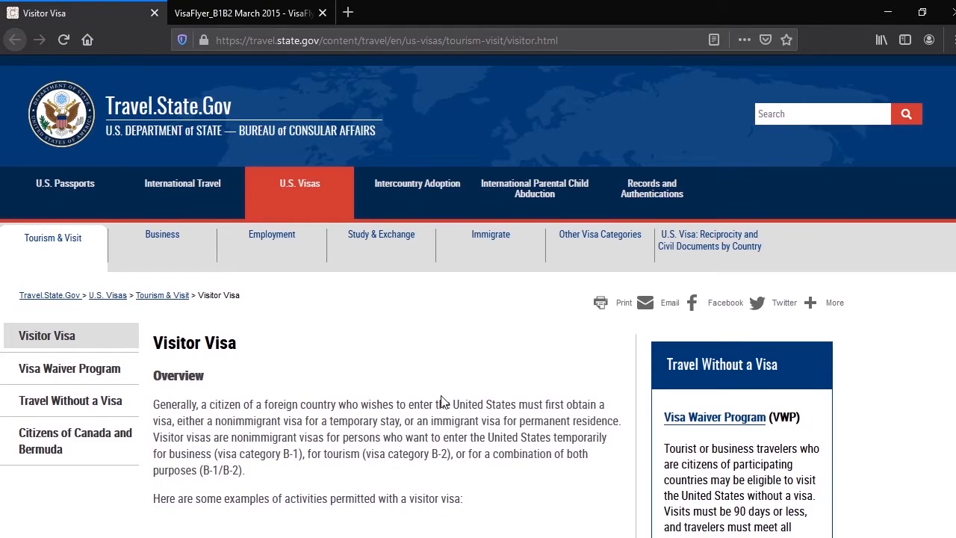
pyautogui.scroll(-3, 366, 380)
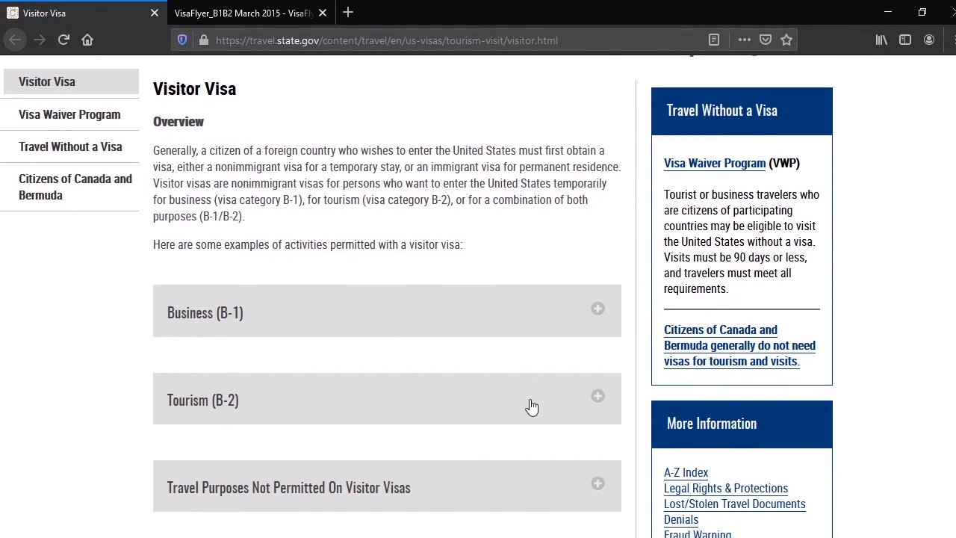
pyautogui.click(529, 407)
pyautogui.scroll(-3, 286, 369)
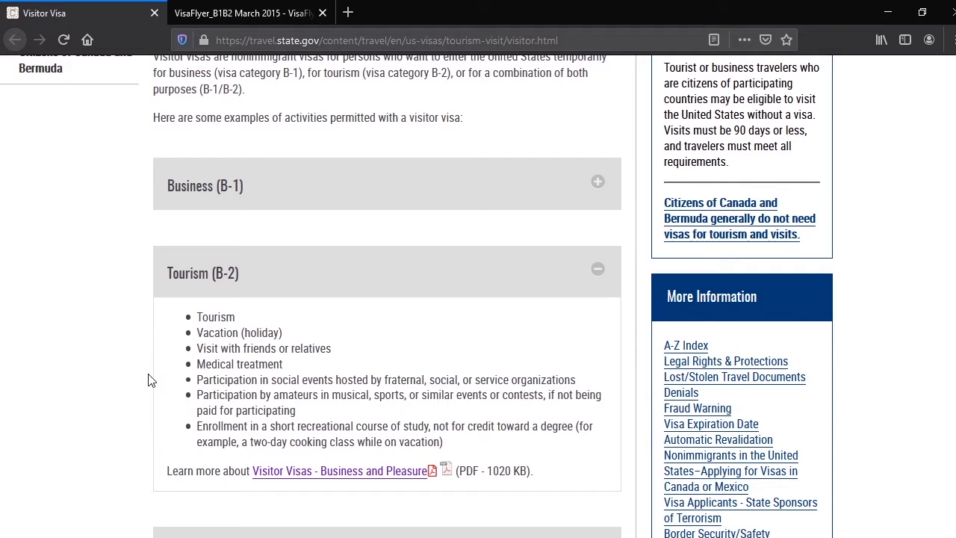
# Open the online nonimmigrant visa application, Form DS-160, from the section on completing the visa application
pyautogui.scroll(-1, 123, 366)
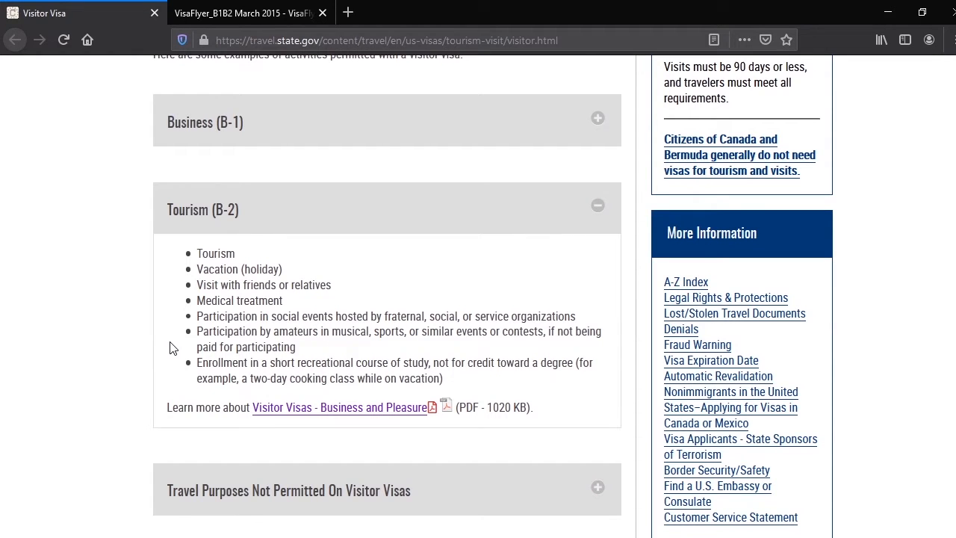
pyautogui.scroll(-3, 224, 337)
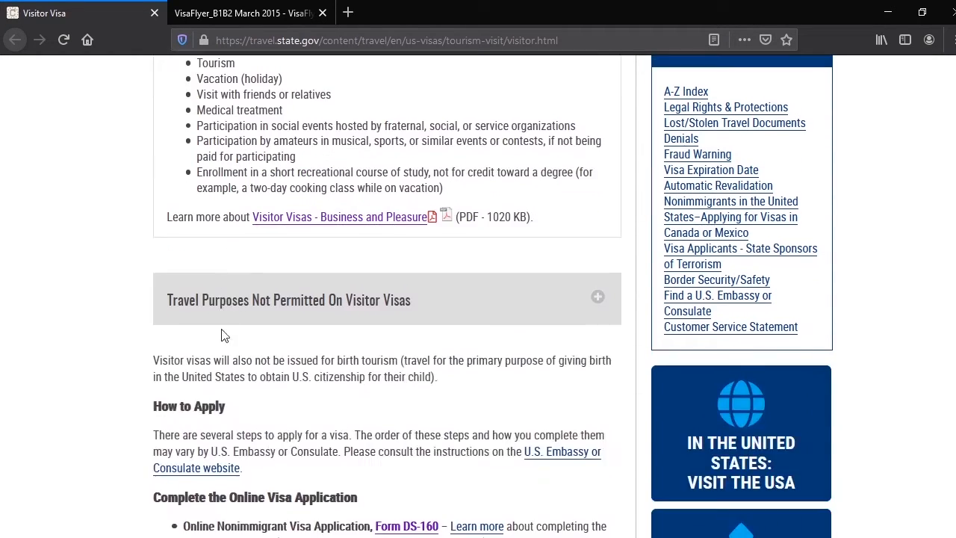
pyautogui.scroll(-1, 224, 332)
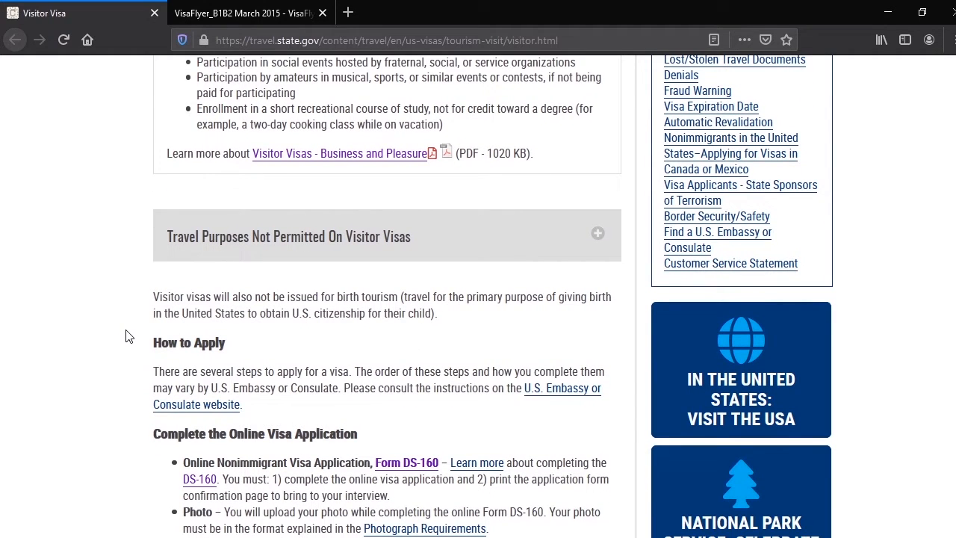
pyautogui.scroll(-3, 127, 336)
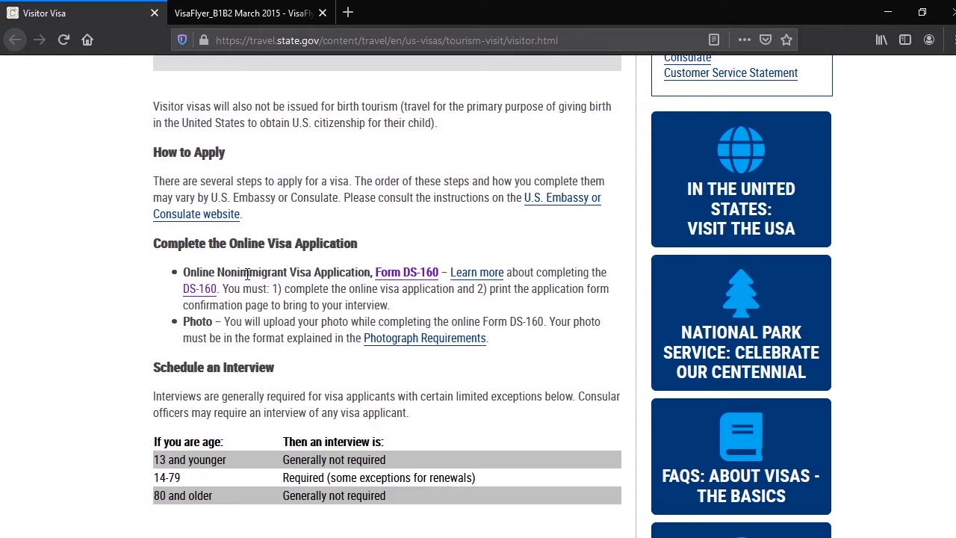
pyautogui.click(401, 279)
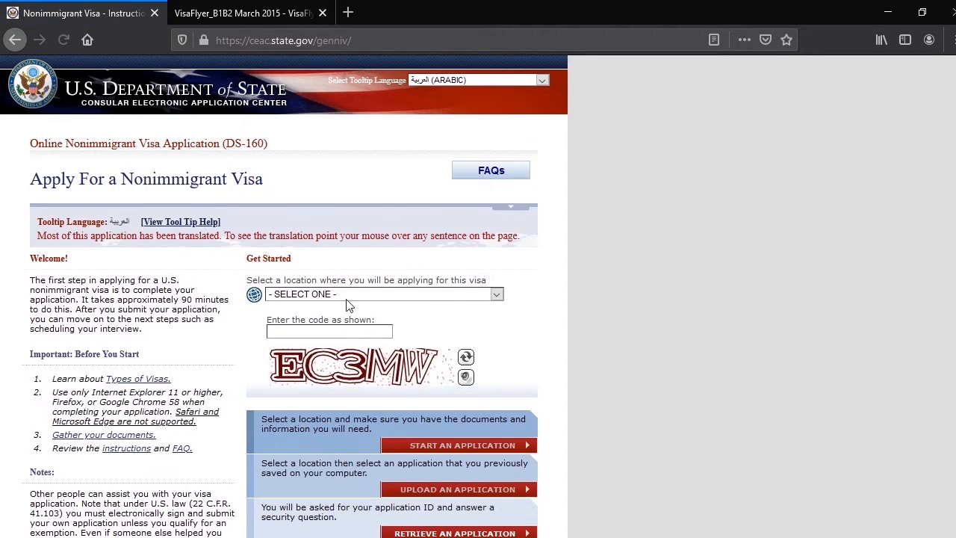
# Select UNITED ARAB EMIRATES, DUBAI as the location where the visa will be applied for
pyautogui.moveTo(251, 296)
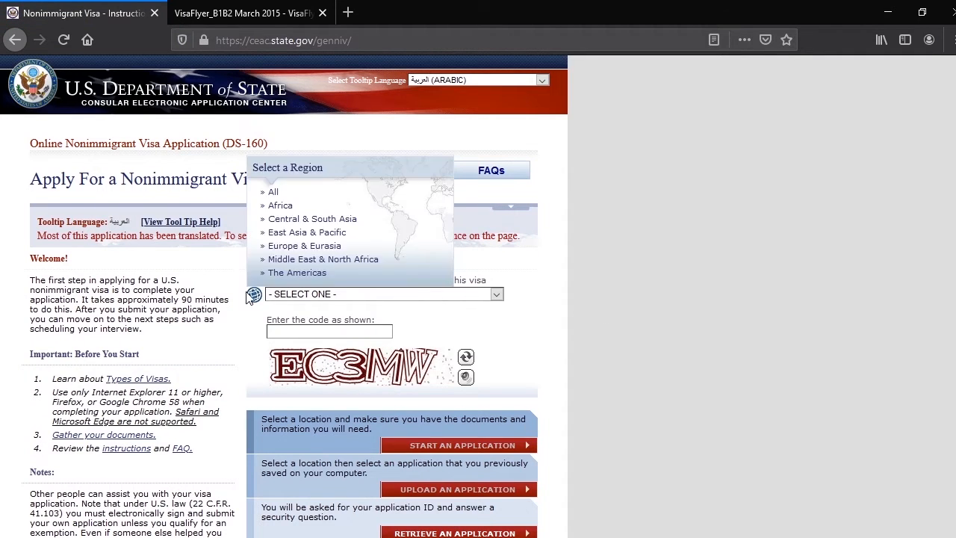
pyautogui.click(497, 297)
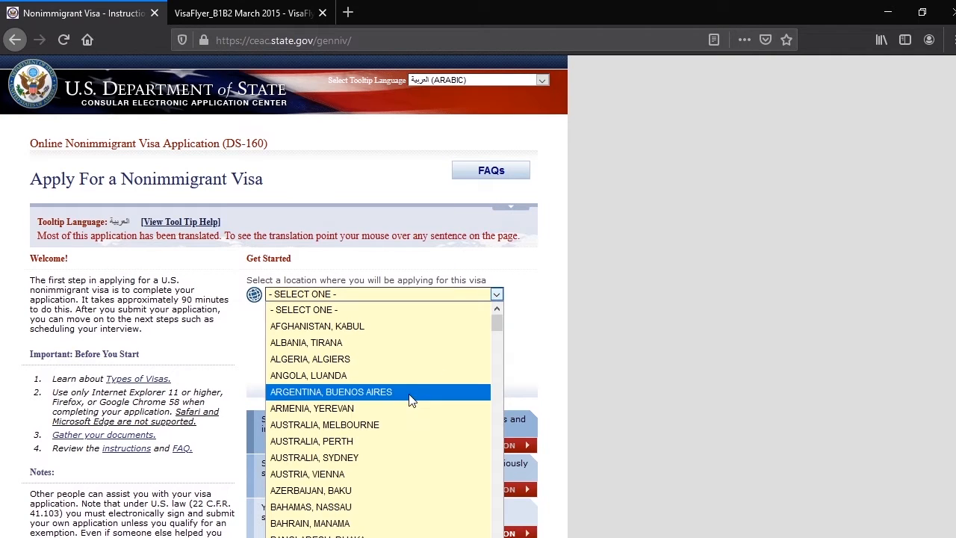
pyautogui.scroll(-3, 415, 395)
pyautogui.scroll(-3, 404, 408)
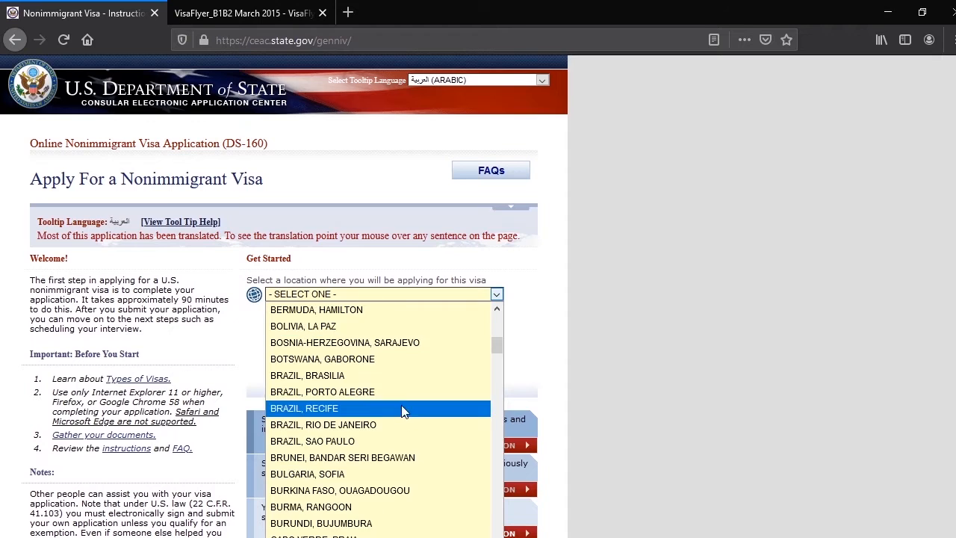
pyautogui.scroll(-15, 404, 411)
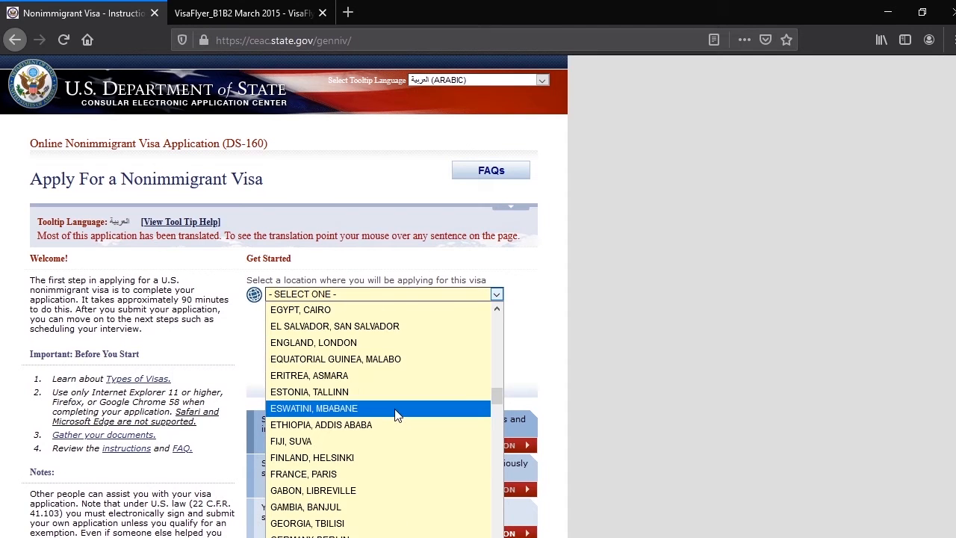
pyautogui.scroll(-10, 396, 418)
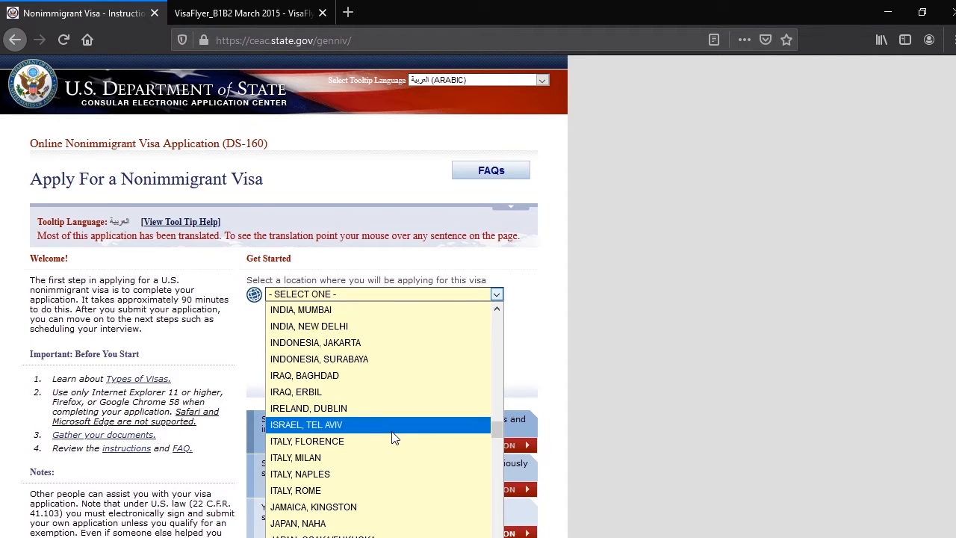
pyautogui.scroll(-15, 395, 415)
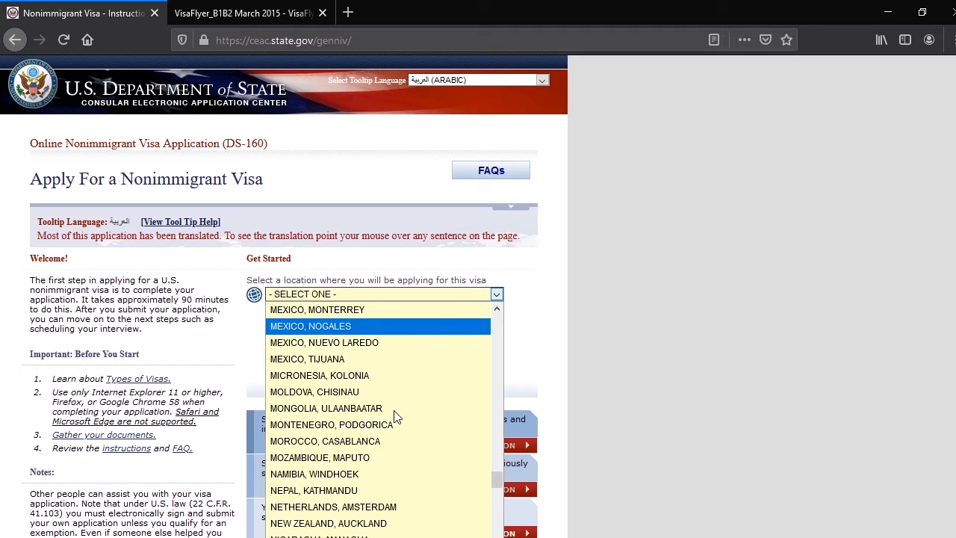
pyautogui.scroll(-15, 397, 417)
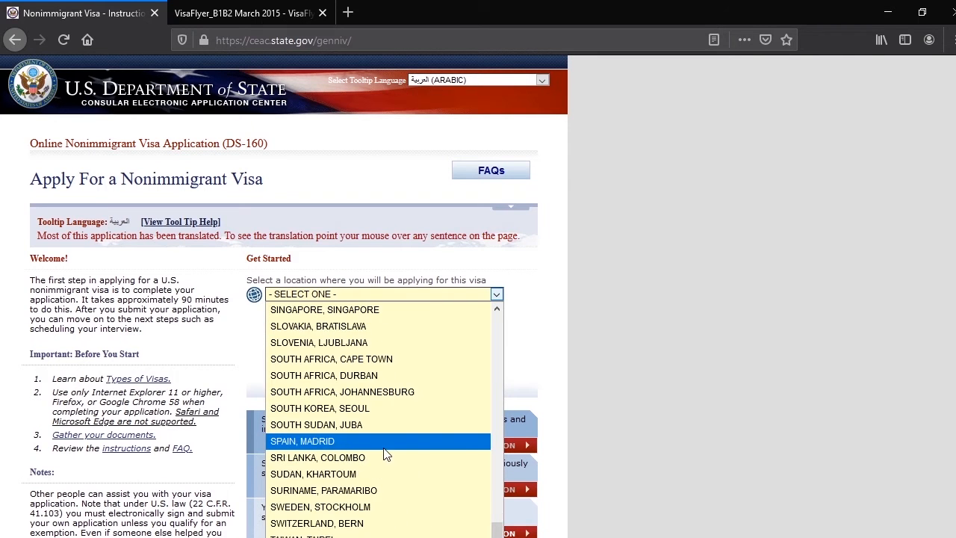
pyautogui.scroll(-6, 388, 458)
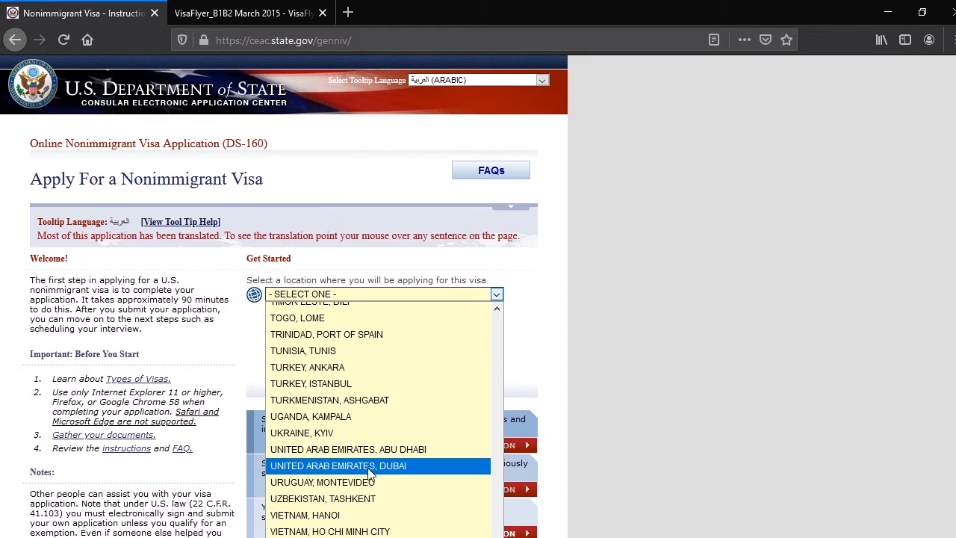
pyautogui.click(396, 466)
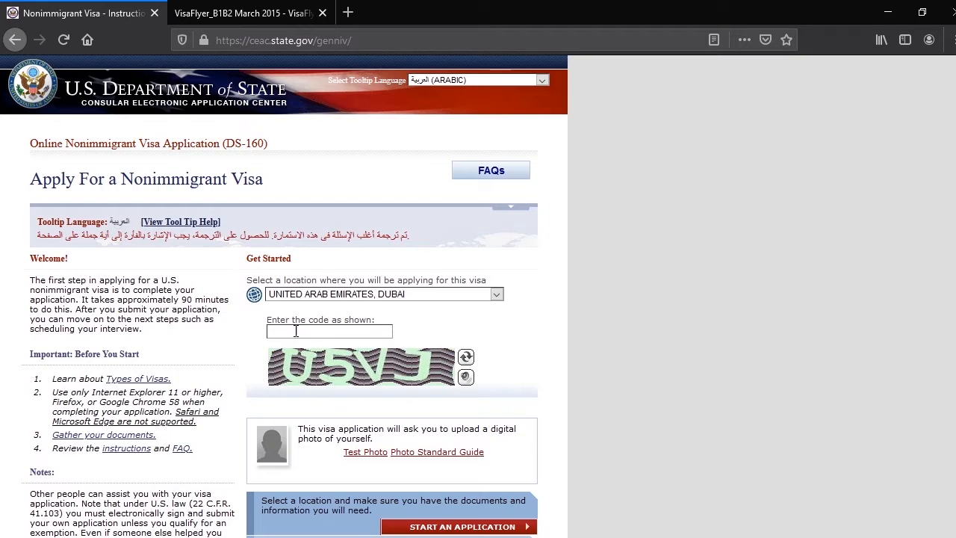
# Enter the verification code shown in the image and start a new application
pyautogui.click(296, 331)
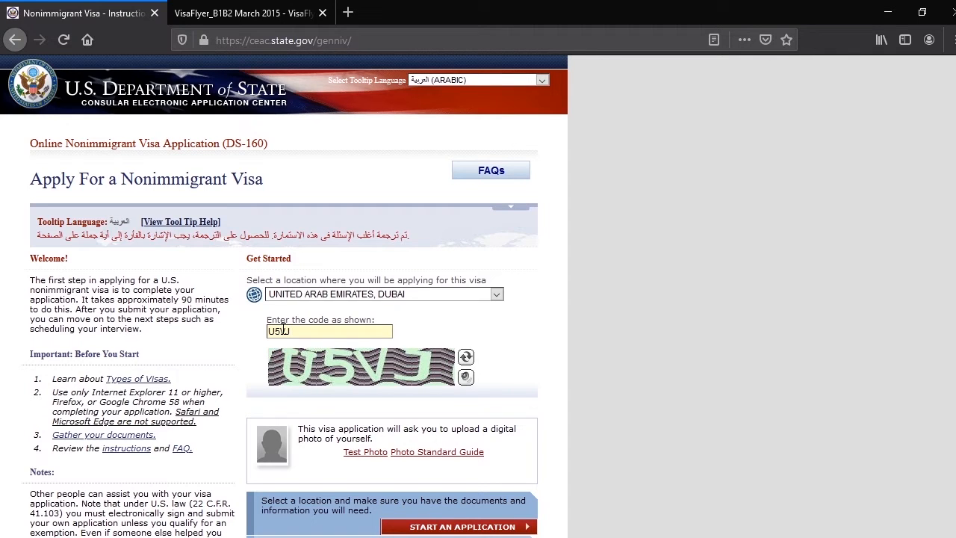
pyautogui.scroll(-3, 434, 359)
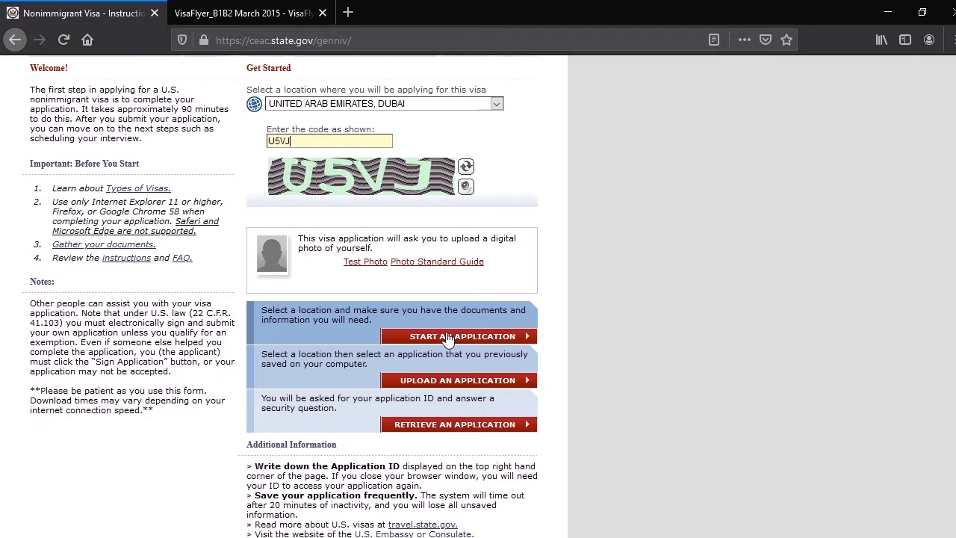
pyautogui.click(449, 338)
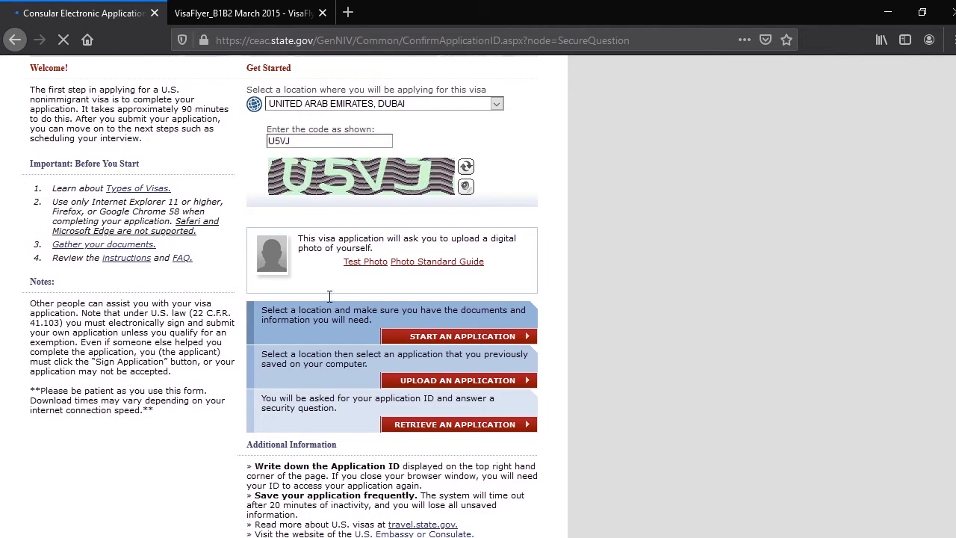
# Confirm that the terms of the Privacy Act Notice have been read
pyautogui.scroll(-3, 317, 308)
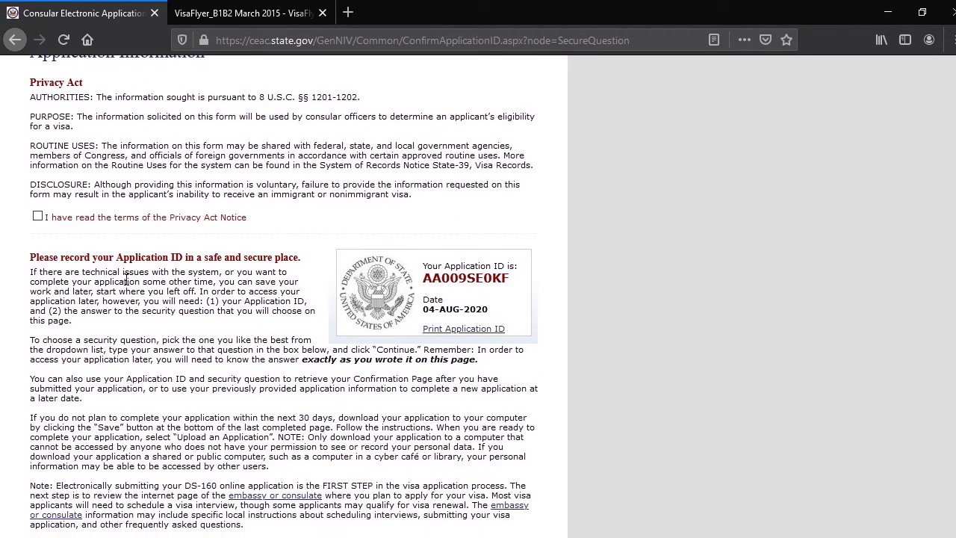
pyautogui.scroll(3, 171, 241)
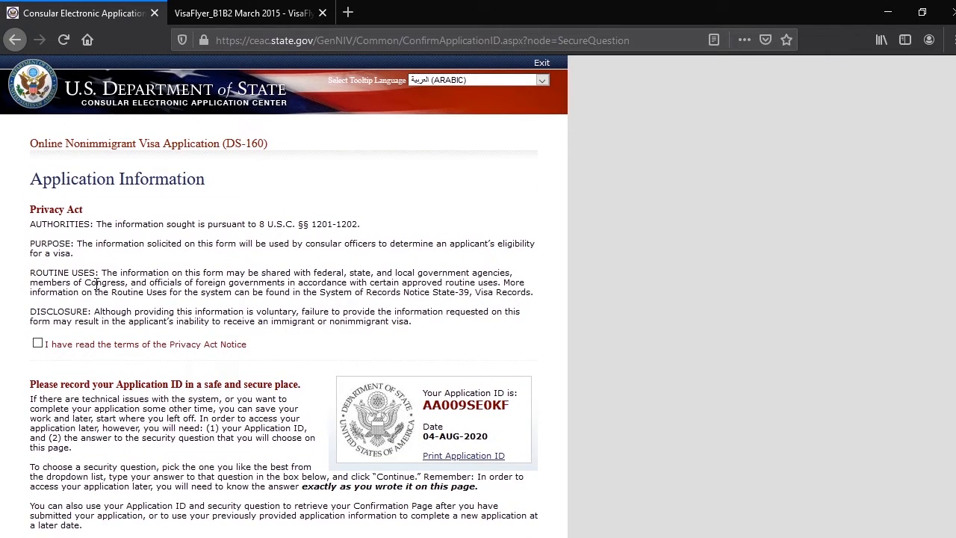
pyautogui.click(36, 345)
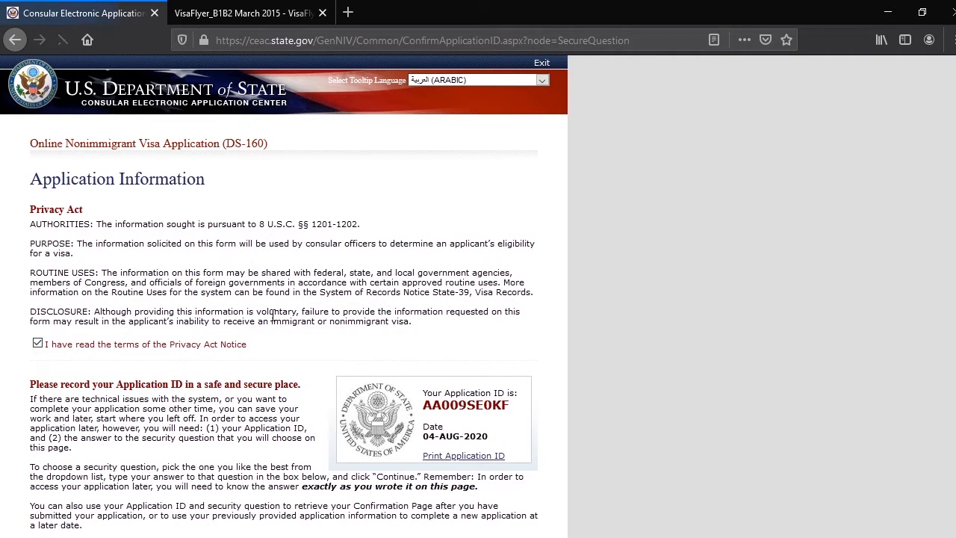
# Enter the answer to the security question about the mother's mother's given name and continue to the personal information form
pyautogui.scroll(-2, 523, 348)
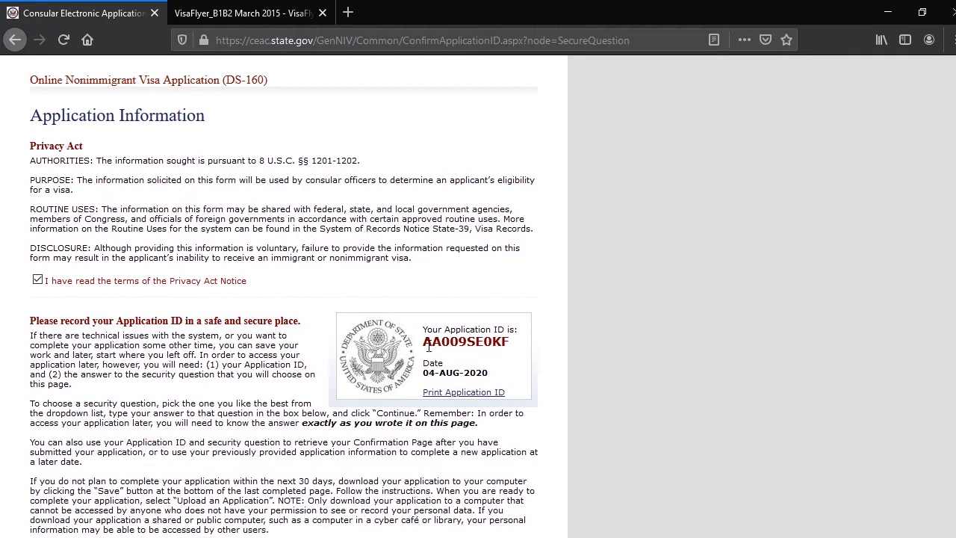
pyautogui.scroll(-4, 465, 342)
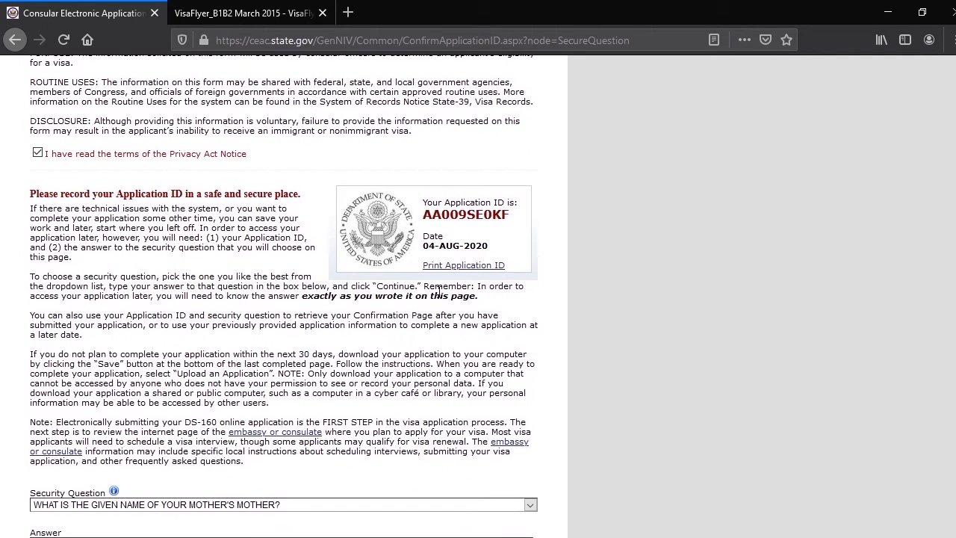
pyautogui.scroll(-3, 221, 277)
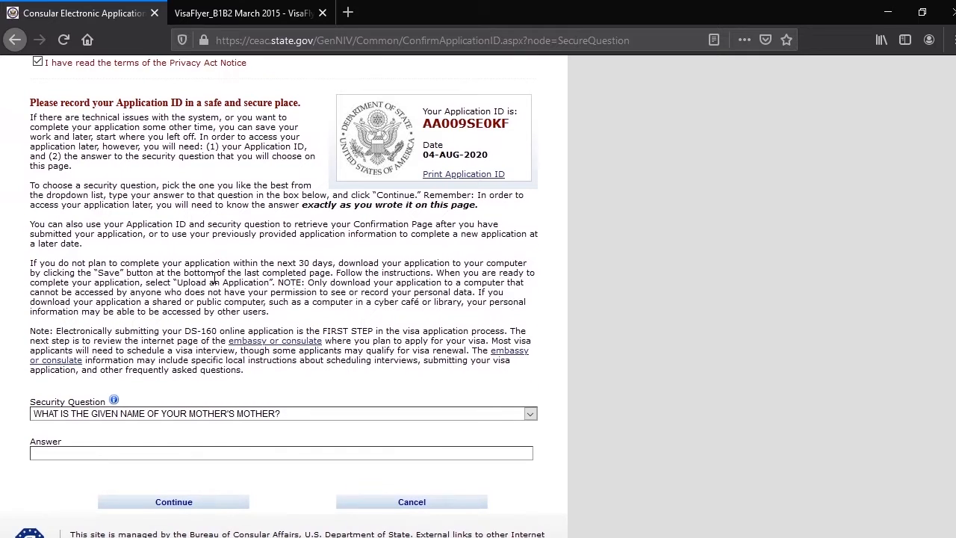
pyautogui.click(78, 449)
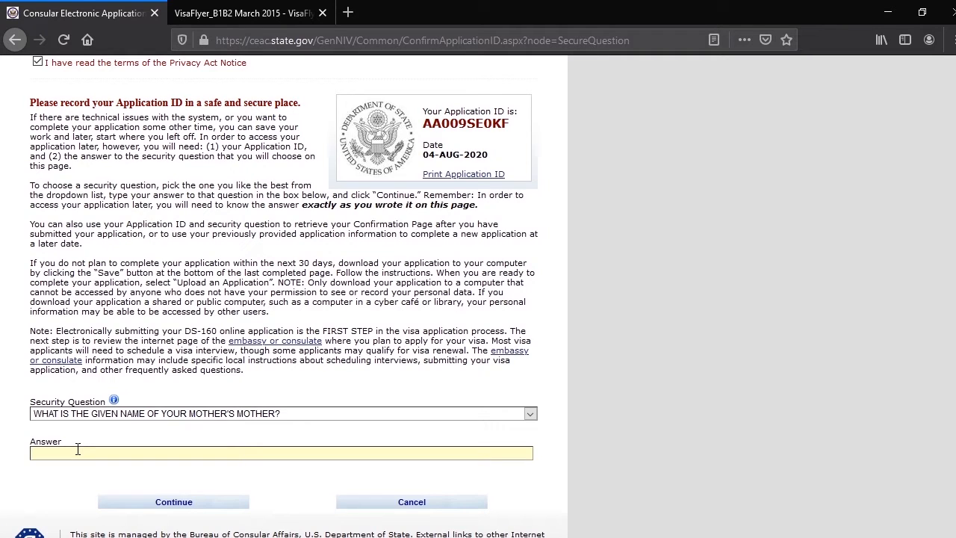
pyautogui.write('MON')
pyautogui.press('BackSpace')
pyautogui.press('BackSpace')
pyautogui.press('BackSpace')
pyautogui.write('MONRO')
pyautogui.click(167, 501)
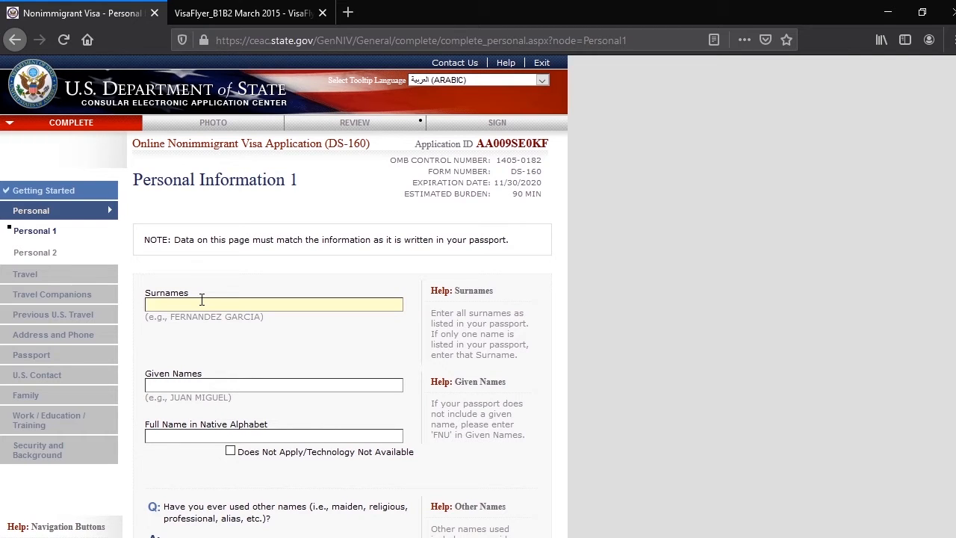
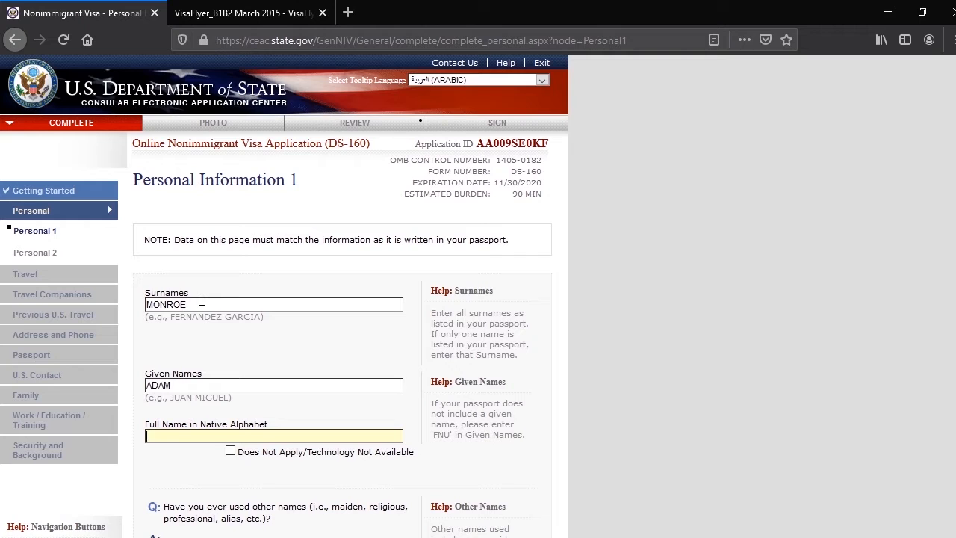
# Answer No to having used other names and No to having a telecode that represents the name
pyautogui.scroll(-3, 274, 335)
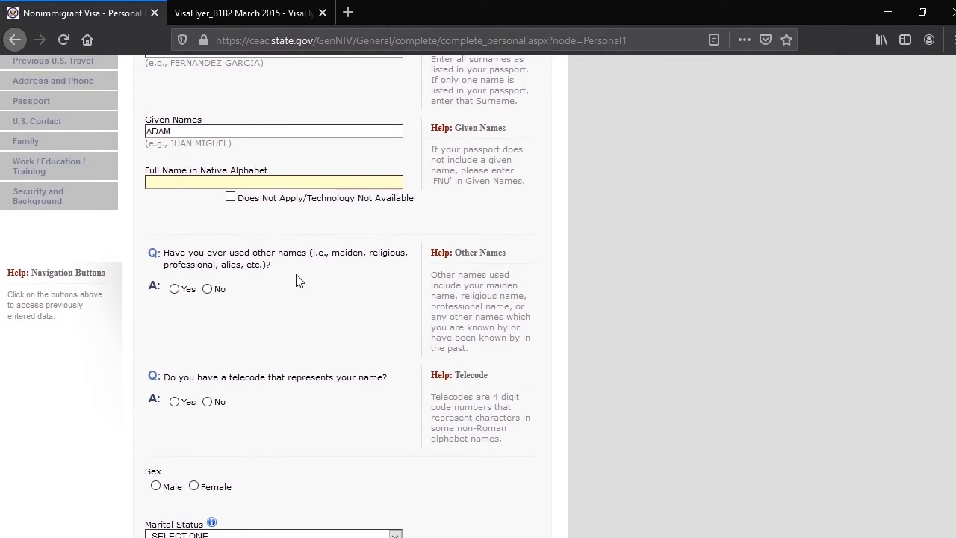
pyautogui.click(207, 290)
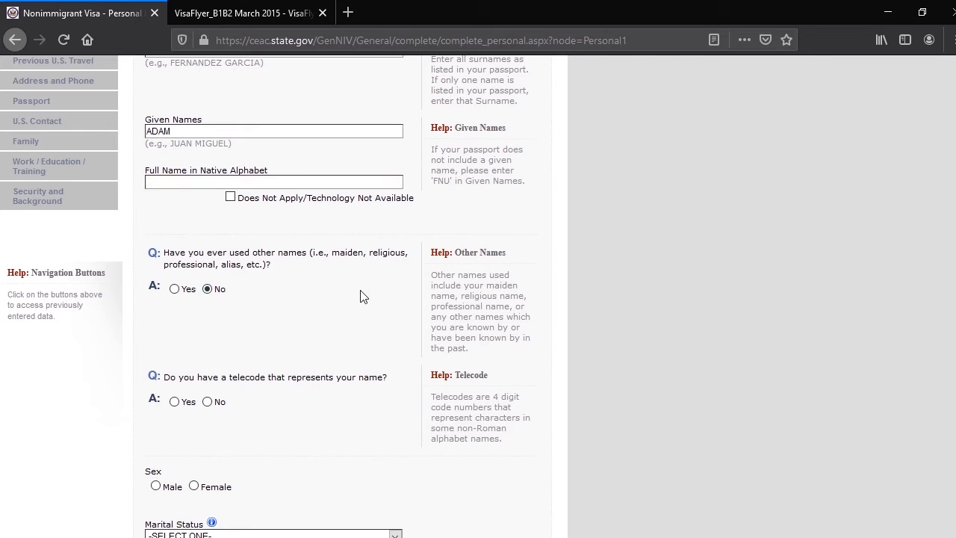
pyautogui.scroll(2, 336, 291)
pyautogui.scroll(-4, 320, 288)
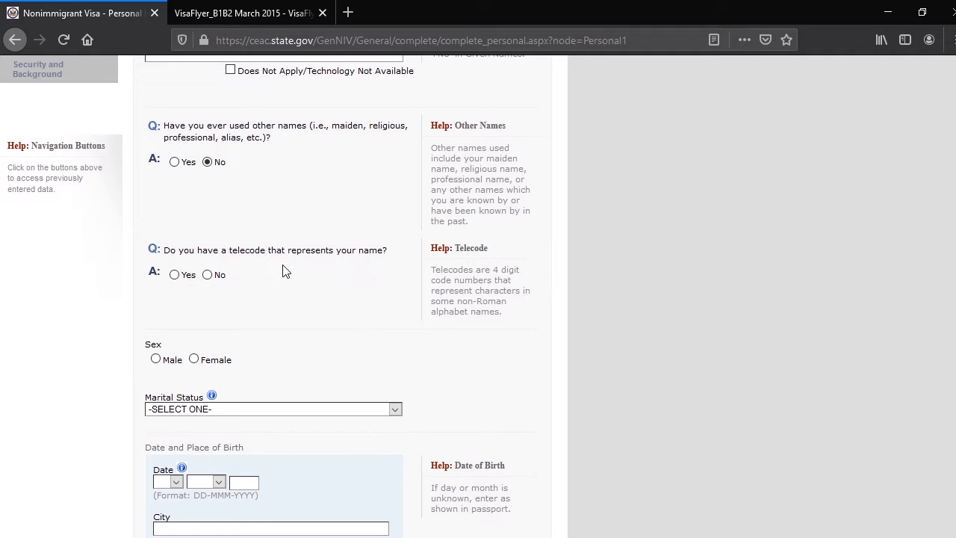
pyautogui.click(208, 275)
# Set the applicant's sex to Male and the marital status to SINGLE
pyautogui.scroll(-1, 187, 295)
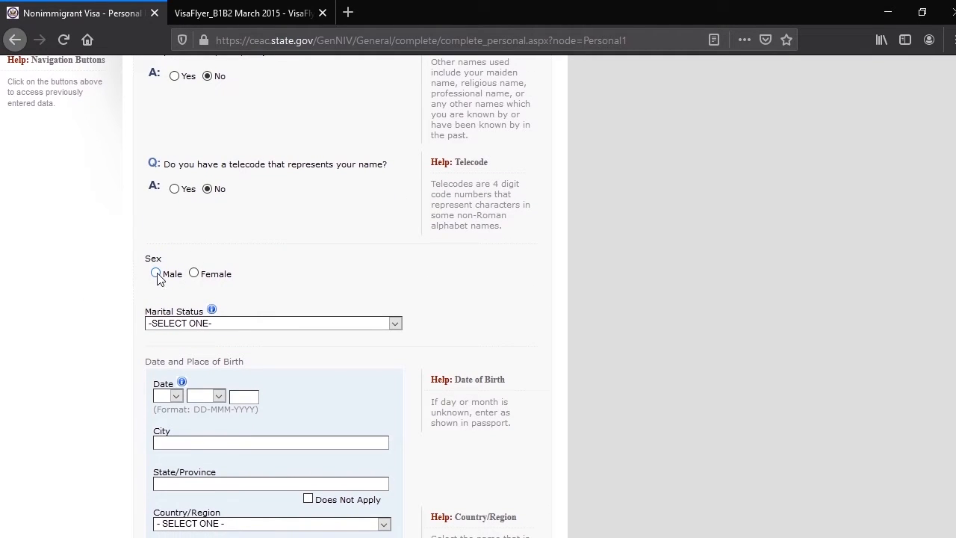
pyautogui.click(155, 273)
pyautogui.scroll(-2, 371, 297)
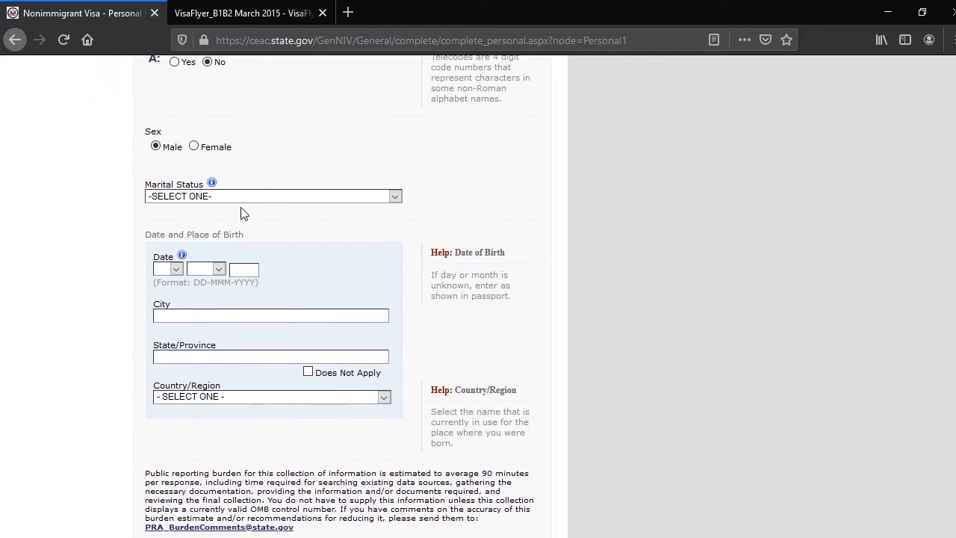
pyautogui.click(225, 195)
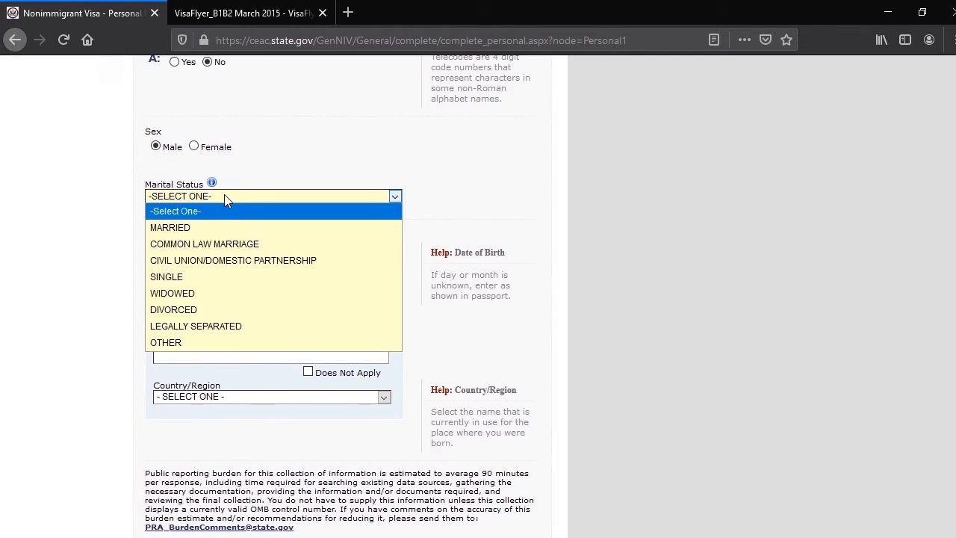
pyautogui.click(209, 278)
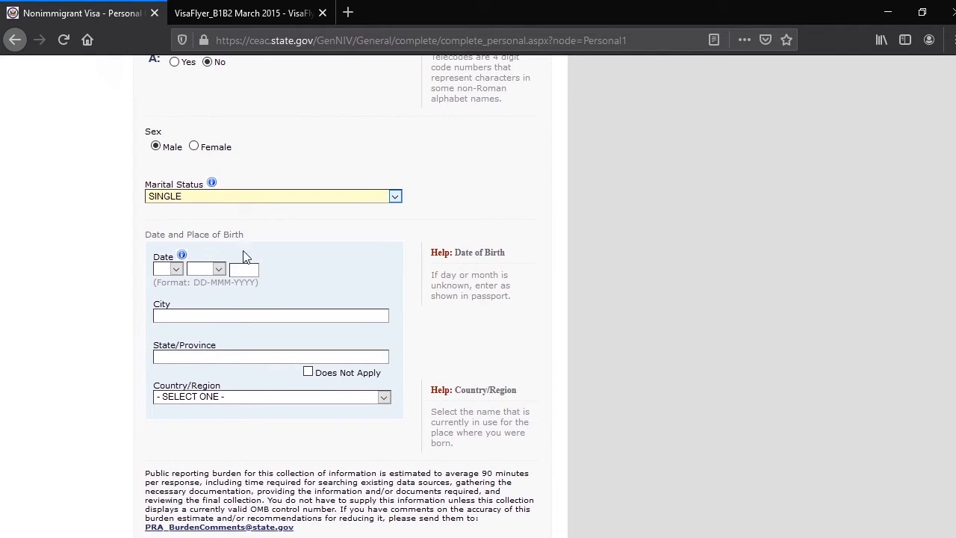
# Enter the day, month and year of the applicant's date of birth
pyautogui.click(174, 273)
pyautogui.click(166, 301)
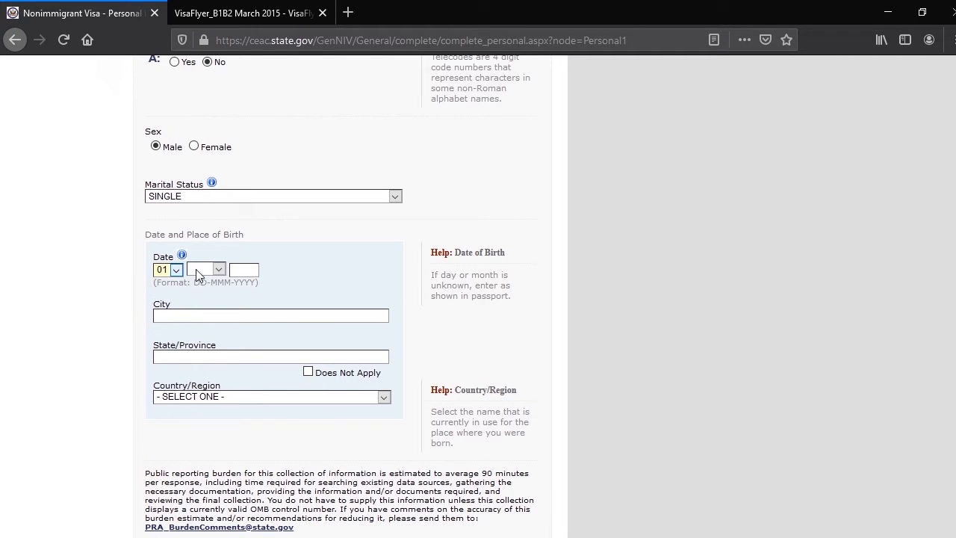
pyautogui.click(197, 274)
pyautogui.click(196, 294)
pyautogui.click(236, 270)
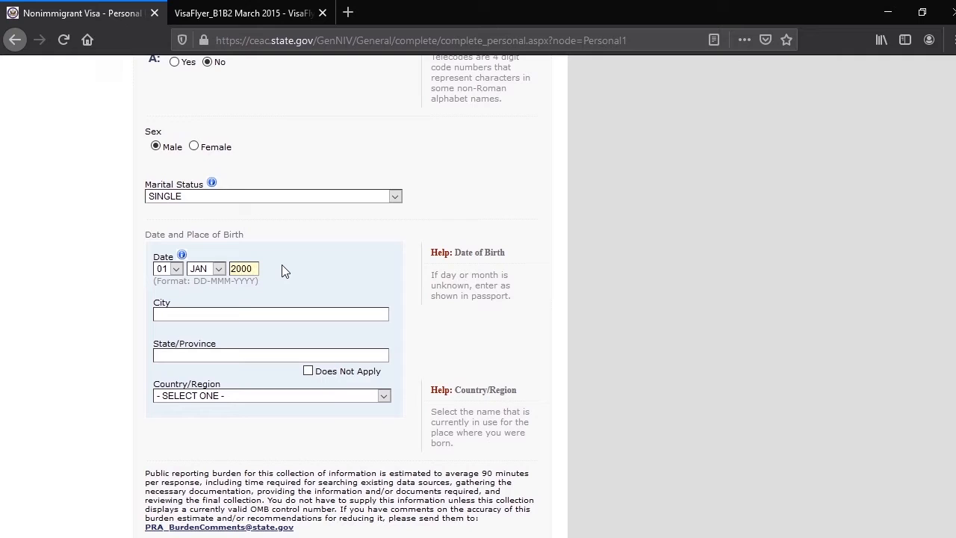
# Enter DUBAI as both city and state/province of birth, with UNITED ARAB EMIRATES as the country/region
pyautogui.click(200, 314)
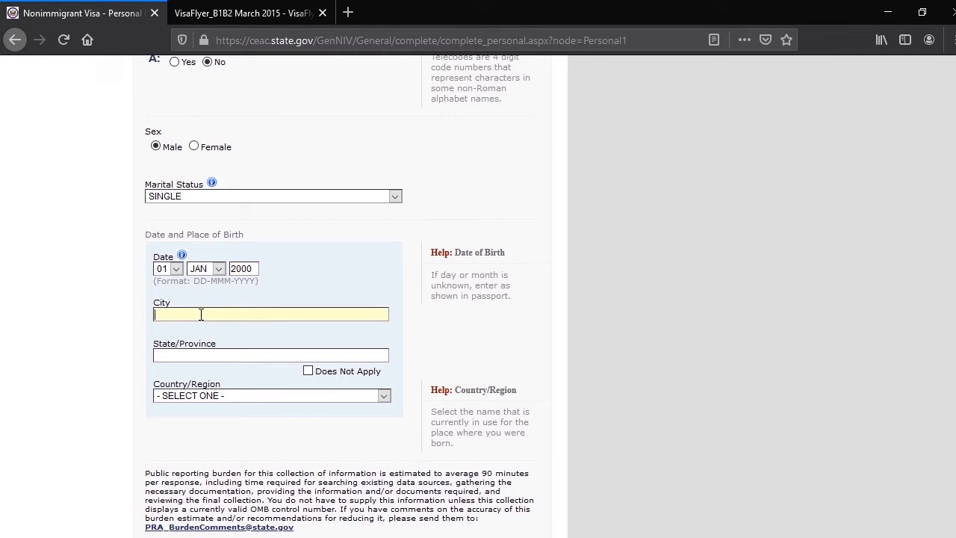
pyautogui.write('DUBAI')
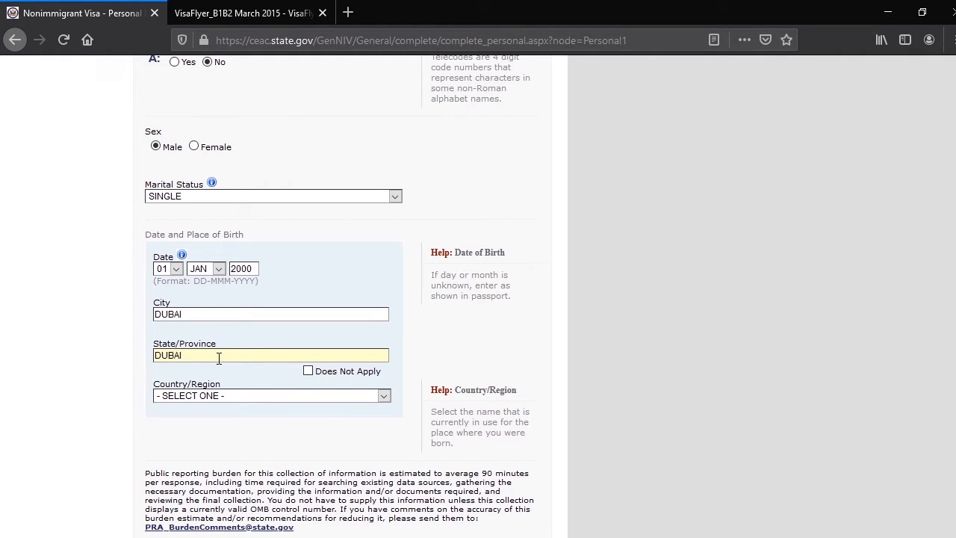
pyautogui.click(384, 396)
pyautogui.scroll(-12, 297, 278)
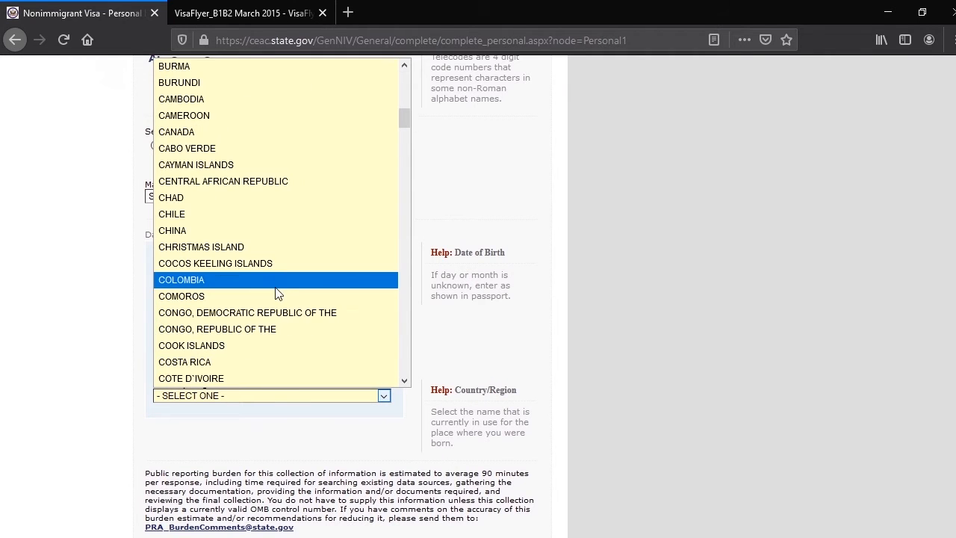
pyautogui.scroll(-20, 275, 293)
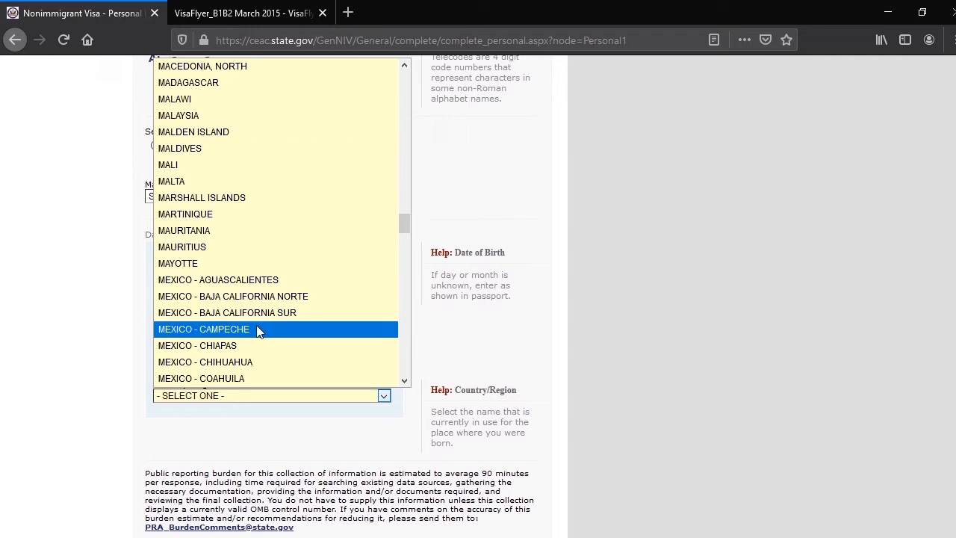
pyautogui.scroll(-20, 256, 332)
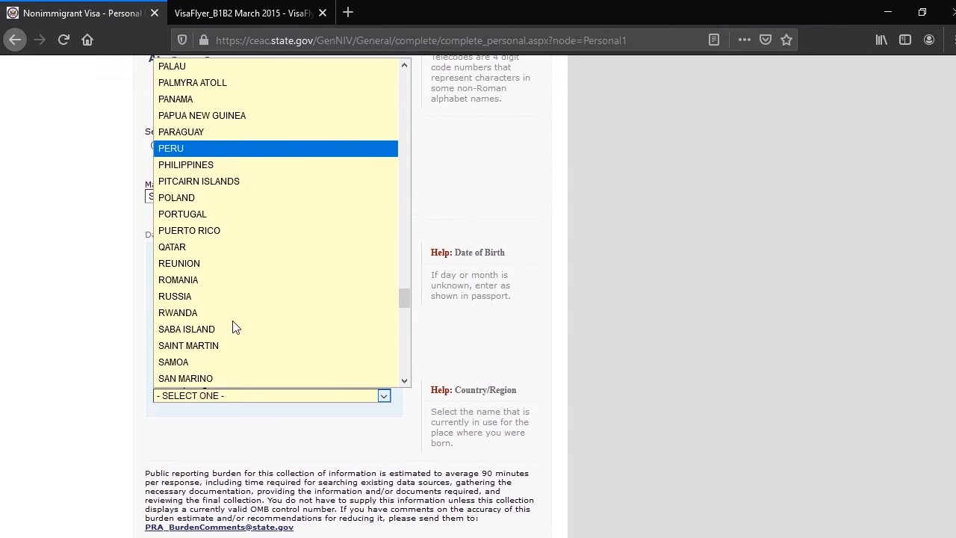
pyautogui.scroll(-20, 233, 327)
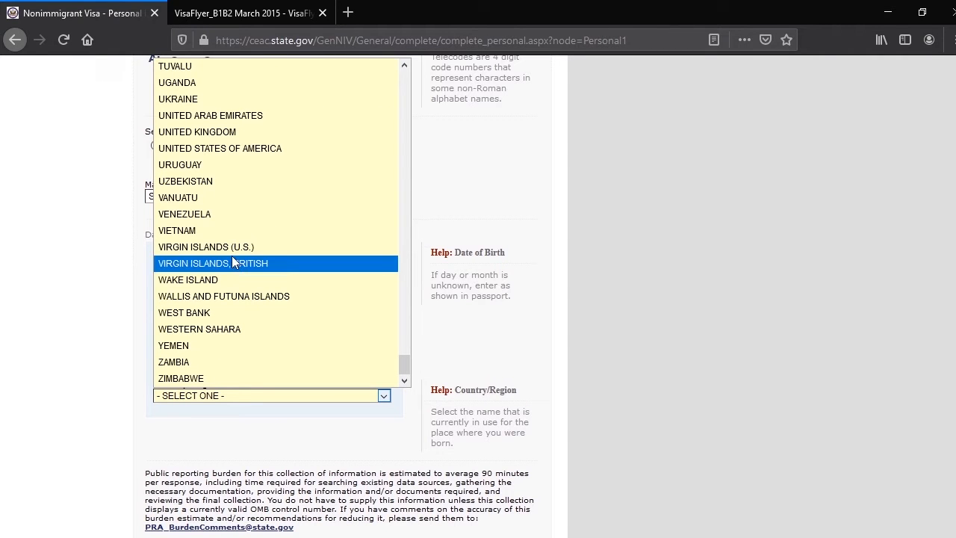
pyautogui.click(248, 124)
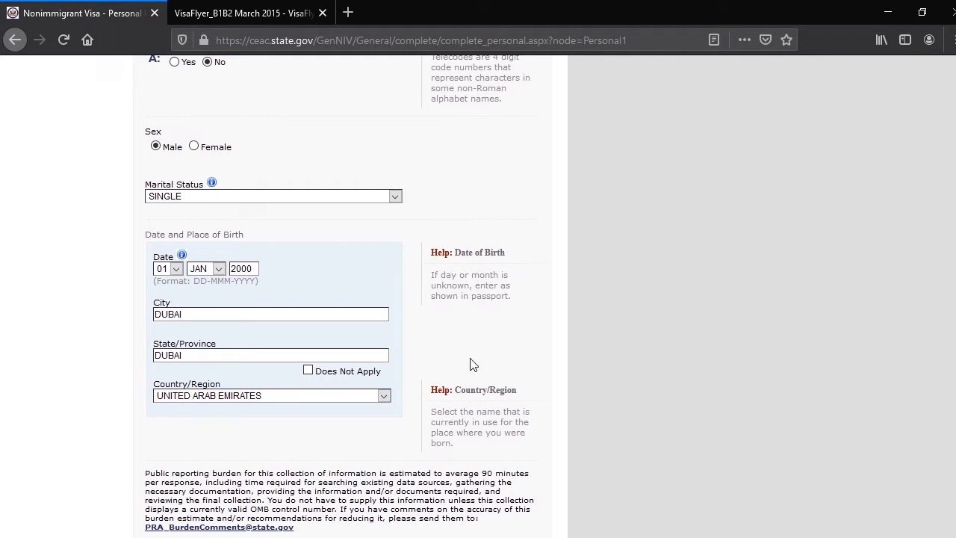
# Try to continue to the Personal 2 page
pyautogui.scroll(-3, 448, 365)
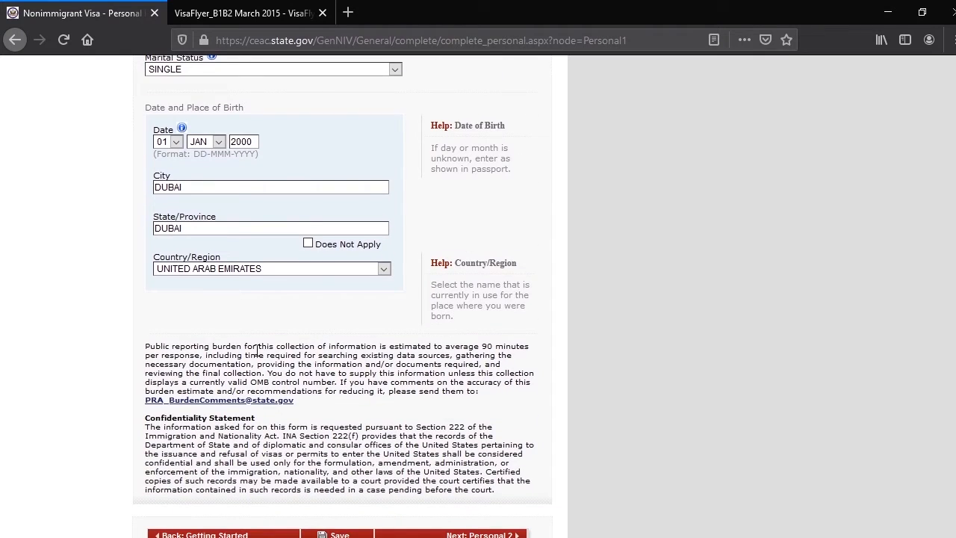
pyautogui.scroll(-2, 254, 358)
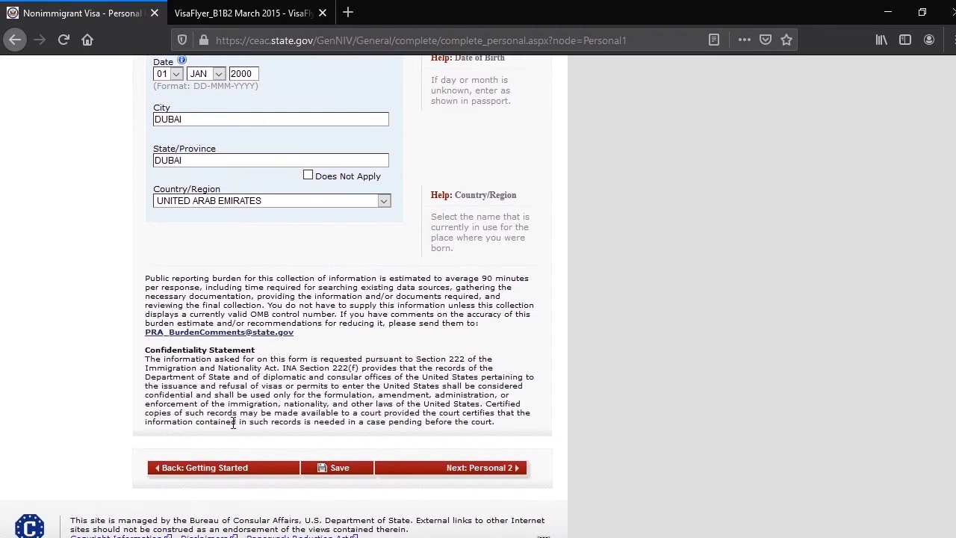
pyautogui.click(457, 468)
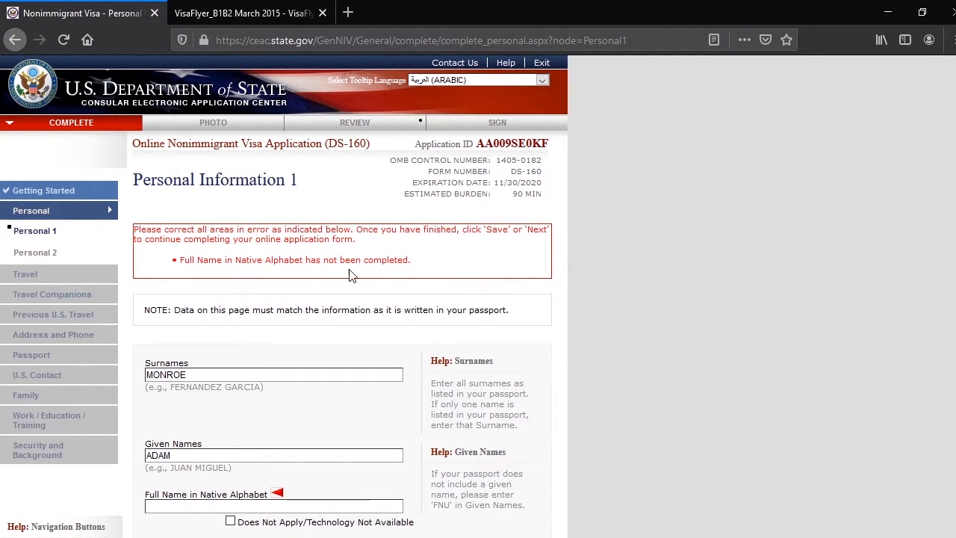
# Mark Full Name in Native Alphabet as Does Not Apply/Technology Not Available and continue to Personal Information 2
pyautogui.scroll(-3, 348, 271)
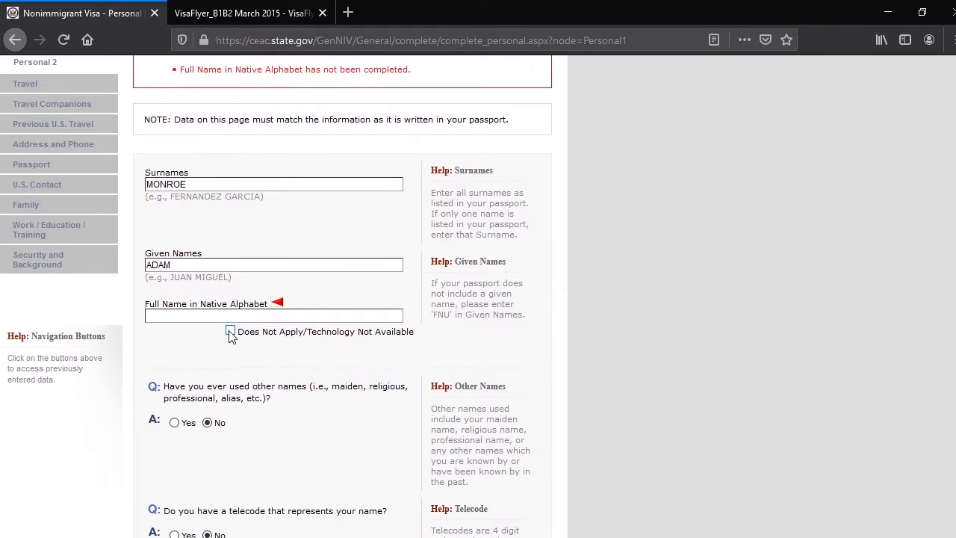
pyautogui.click(230, 332)
pyautogui.scroll(-6, 492, 367)
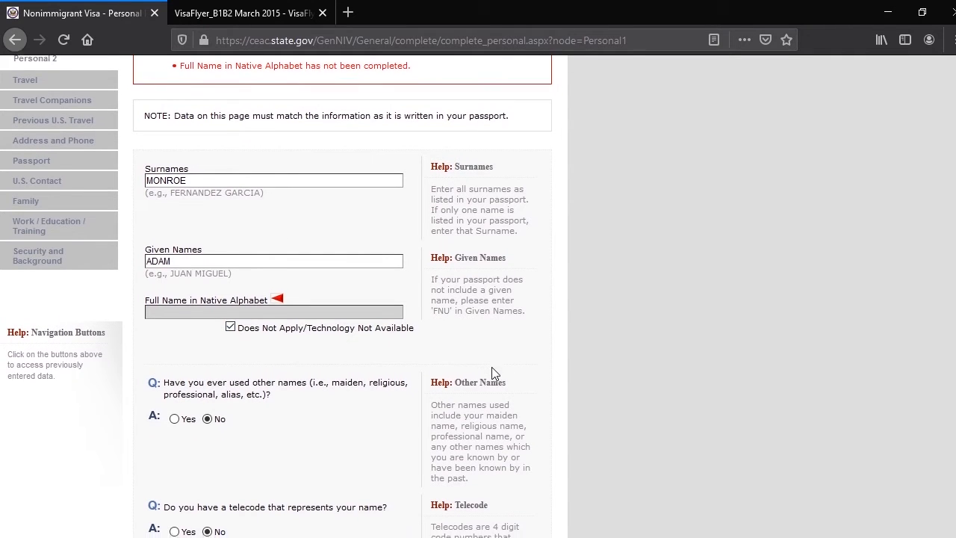
pyautogui.scroll(-4, 374, 362)
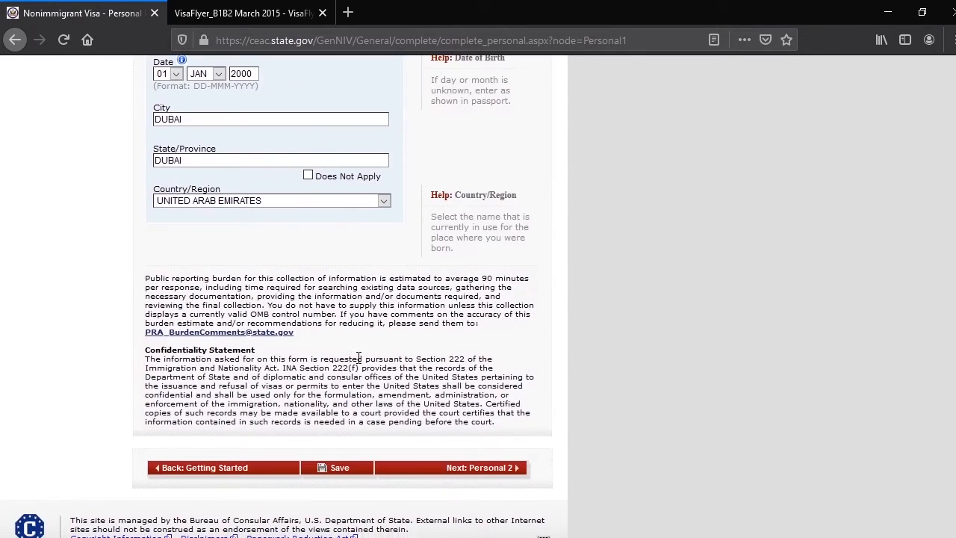
pyautogui.click(485, 468)
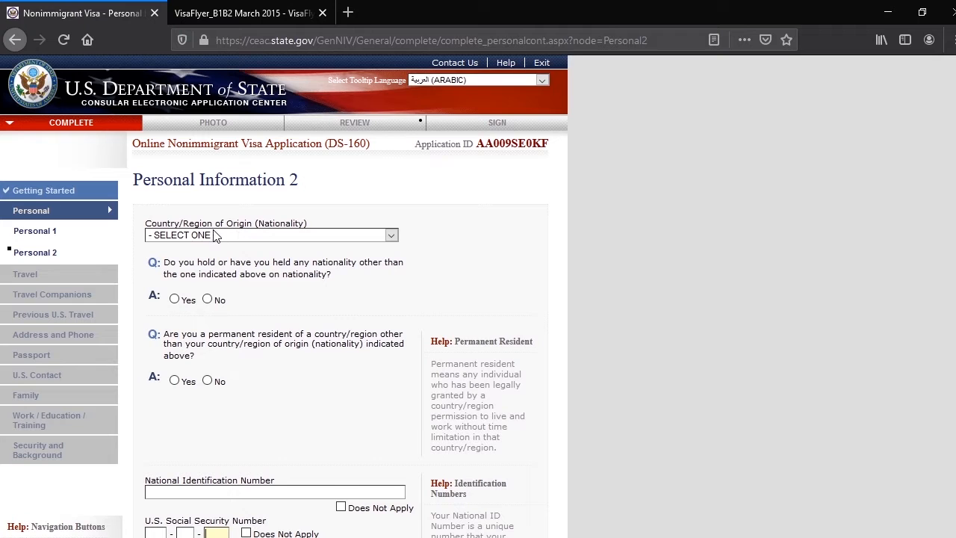
# Set the nationality to UNITED ARAB EMIRATES and answer No to holding other nationalities and to permanent residence in another country
pyautogui.click(390, 235)
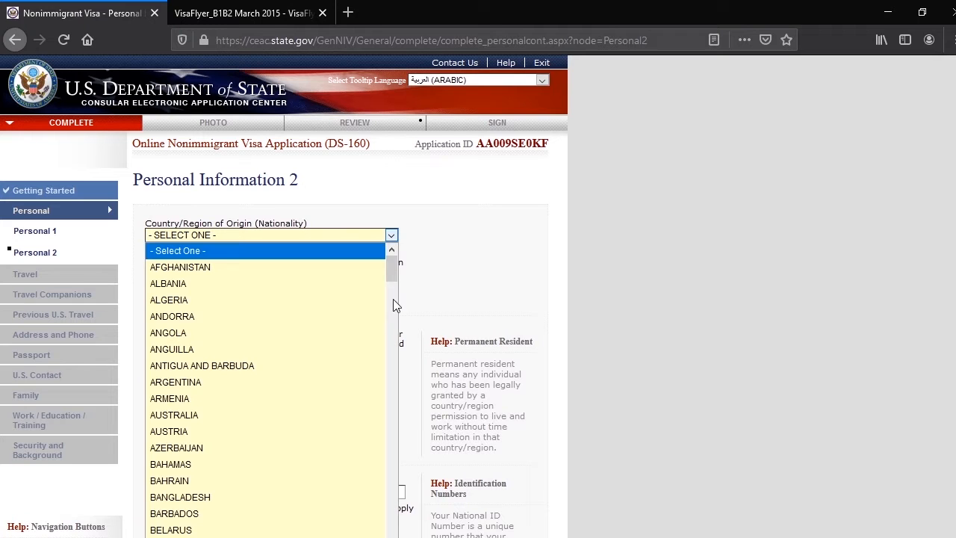
pyautogui.scroll(-7, 393, 299)
pyautogui.scroll(-20, 319, 382)
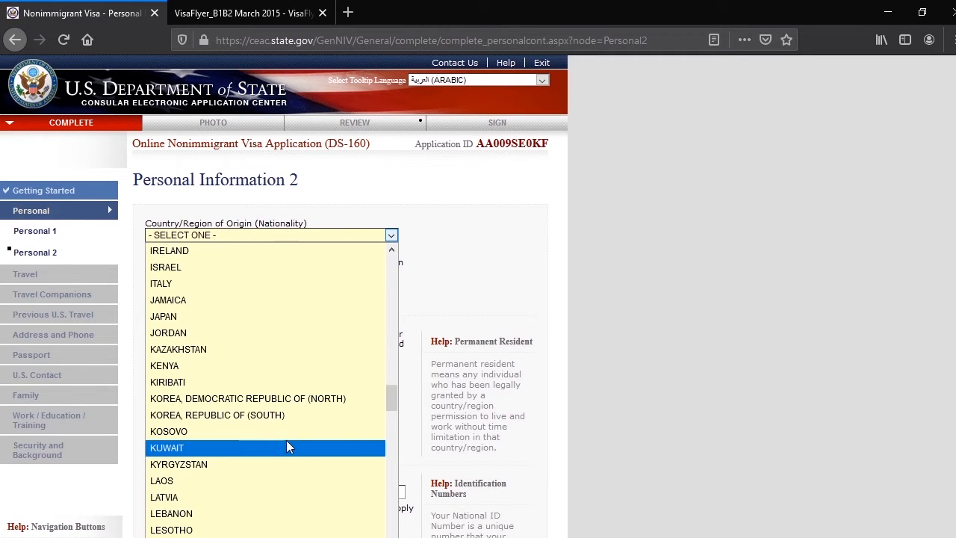
pyautogui.scroll(-20, 282, 447)
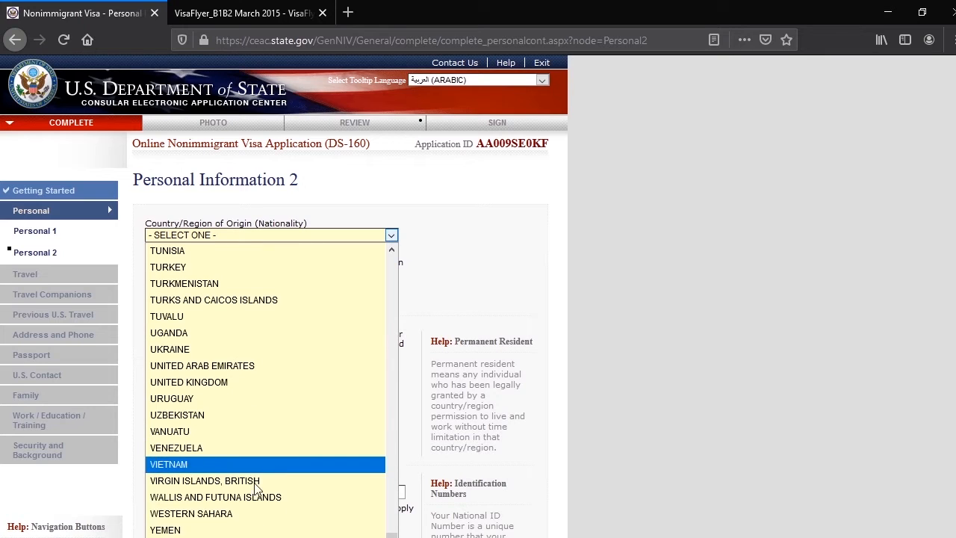
pyautogui.click(229, 371)
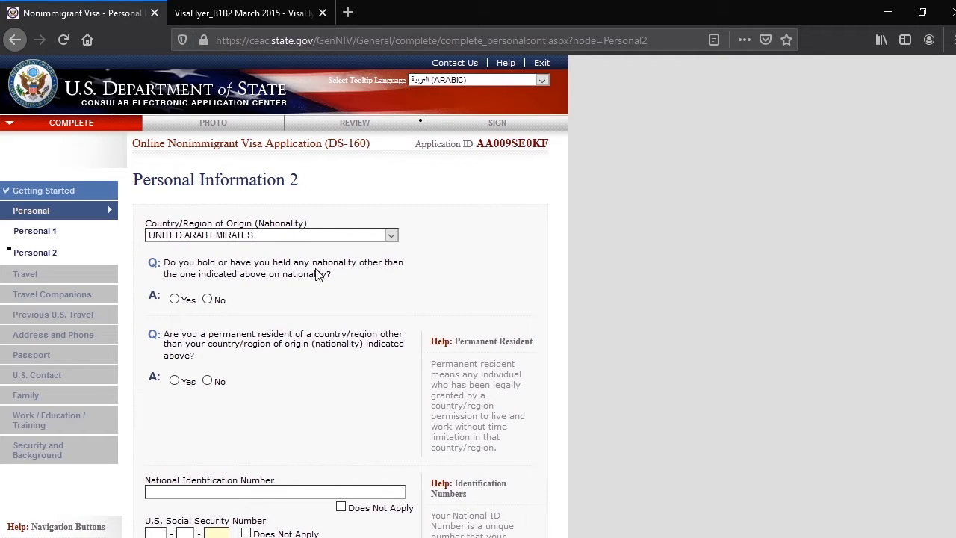
pyautogui.click(209, 302)
pyautogui.click(210, 380)
# Mark the national identification, U.S. Social Security and U.S. taxpayer ID numbers as Does Not Apply and continue to Travel
pyautogui.scroll(-3, 364, 366)
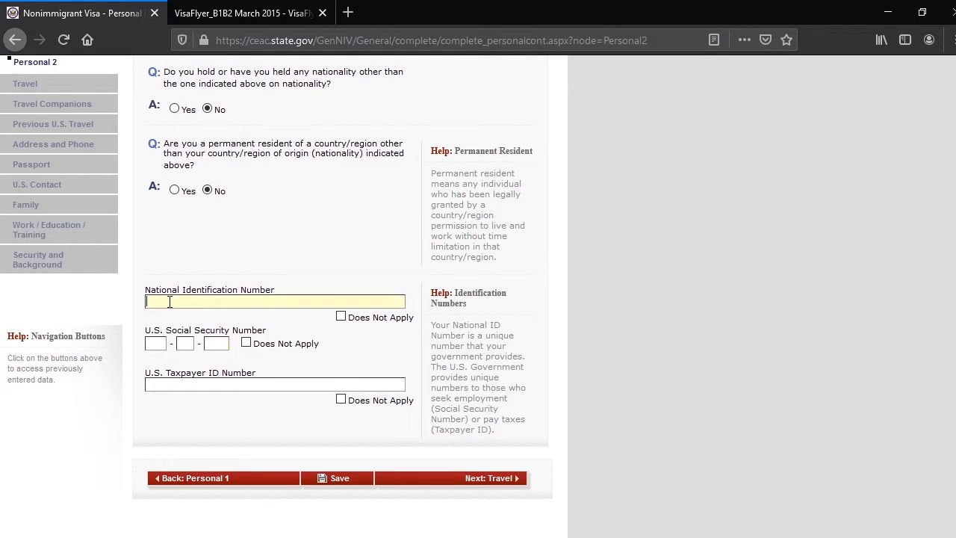
pyautogui.click(341, 317)
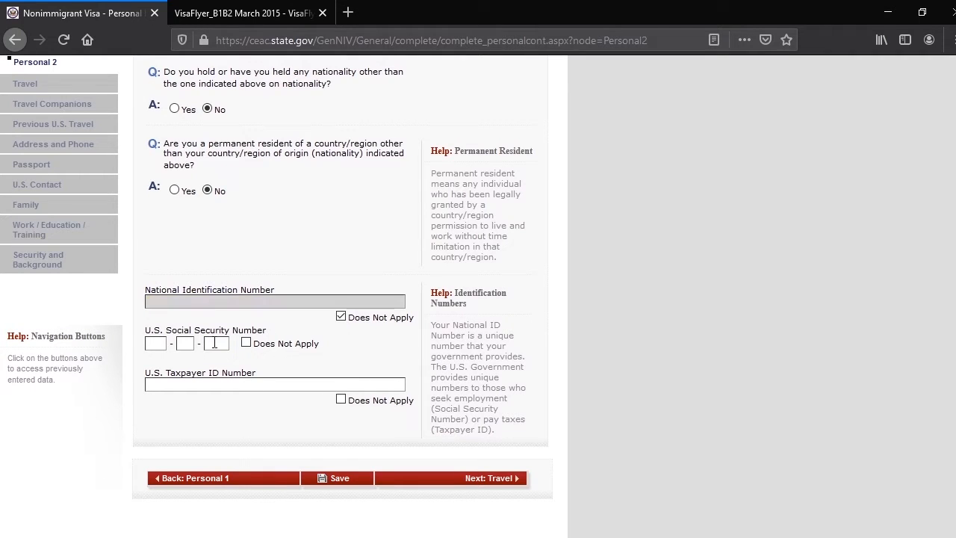
pyautogui.click(246, 344)
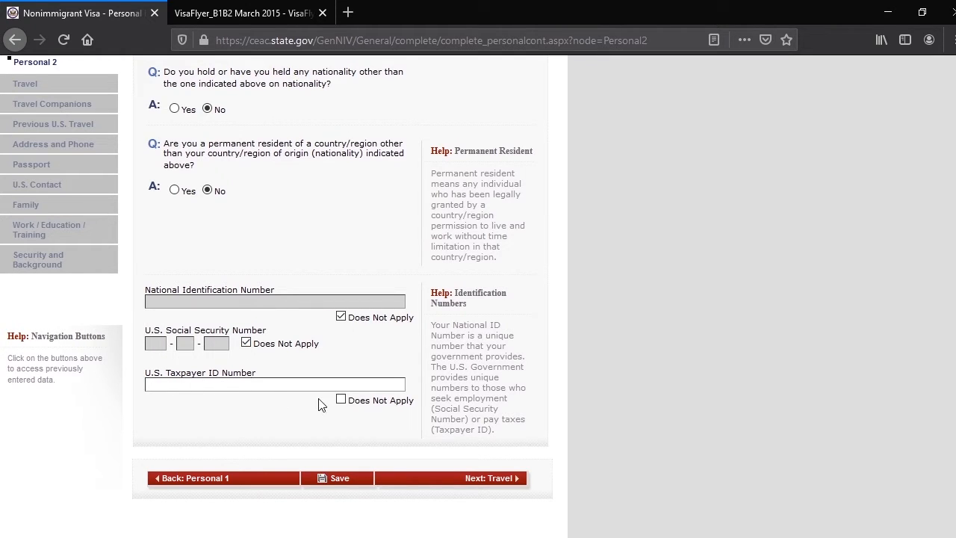
pyautogui.click(342, 401)
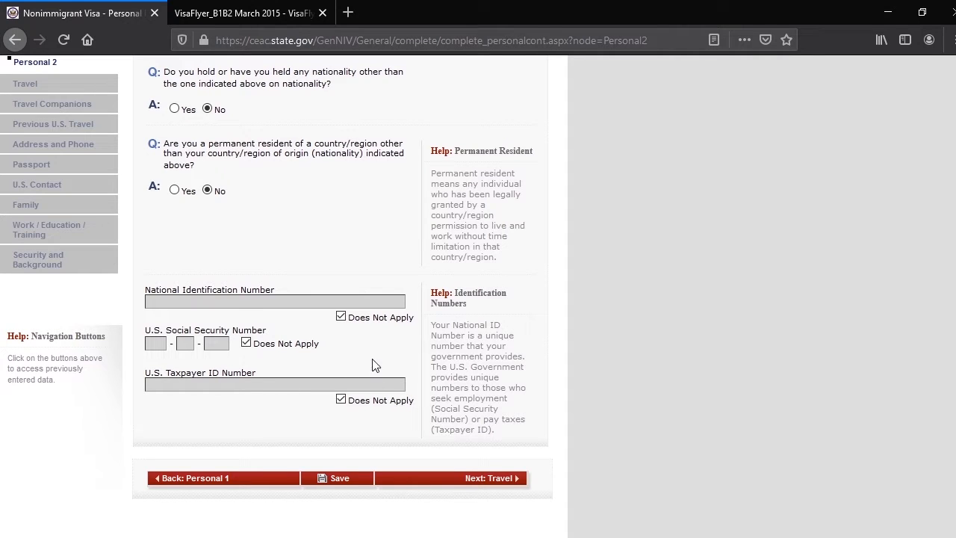
pyautogui.click(503, 481)
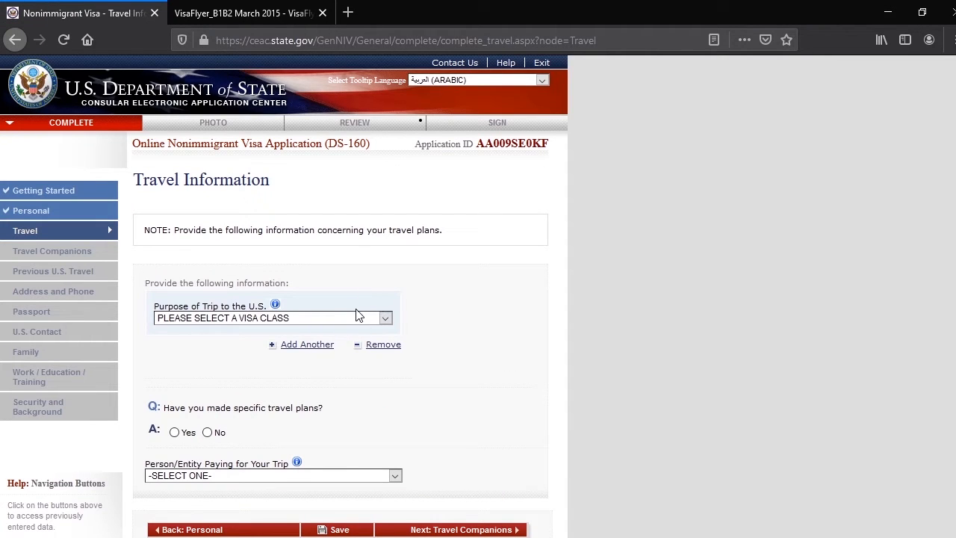
# Set the purpose of the trip to TEMP. BUSINESS PLEASURE VISITOR (B), specified as BUSINESS & TOURISM (TEMPORARY VISITOR) (B1/B2)
pyautogui.click(388, 319)
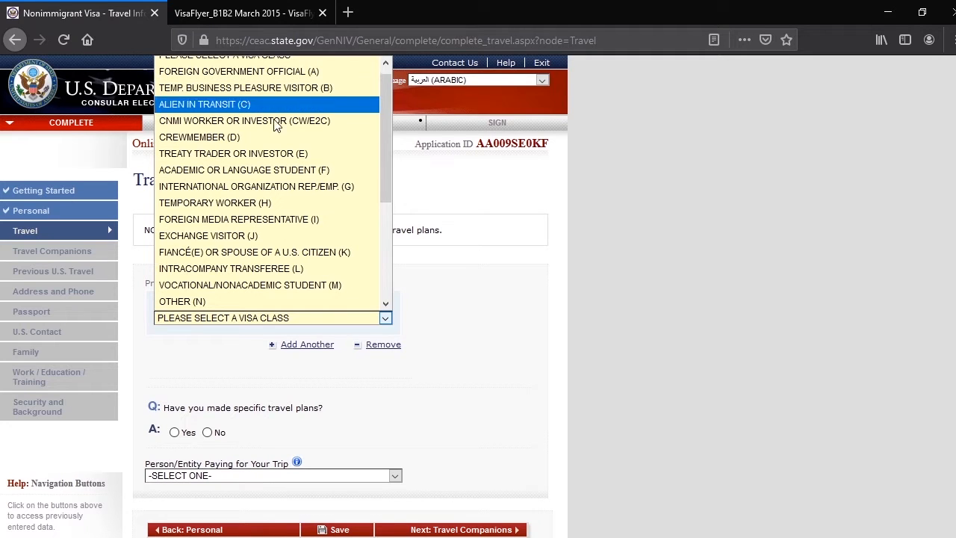
pyautogui.scroll(1, 297, 120)
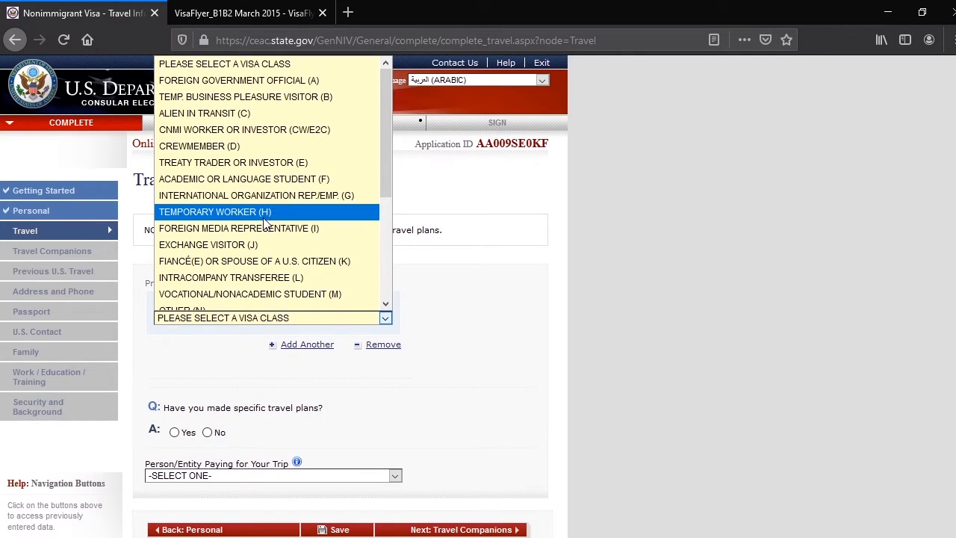
pyautogui.click(303, 97)
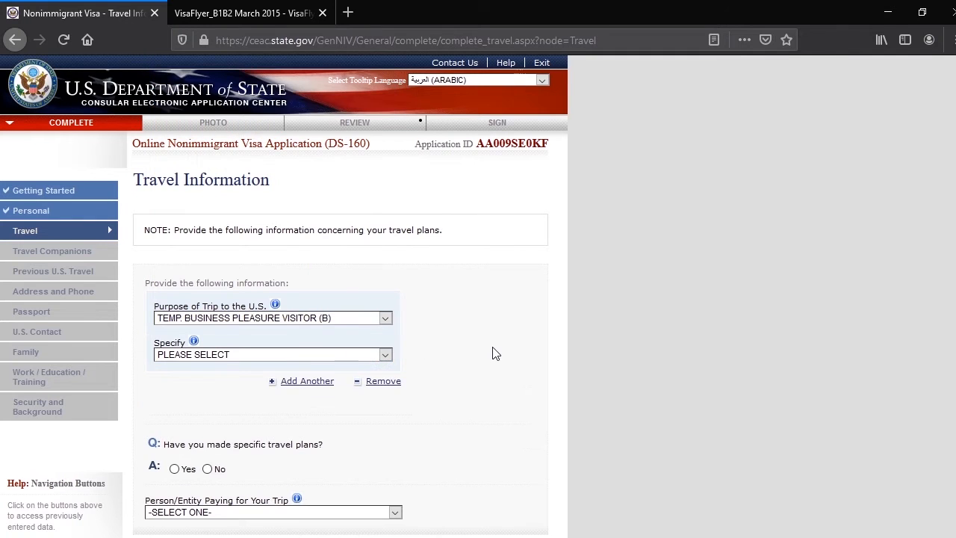
pyautogui.scroll(-1, 463, 344)
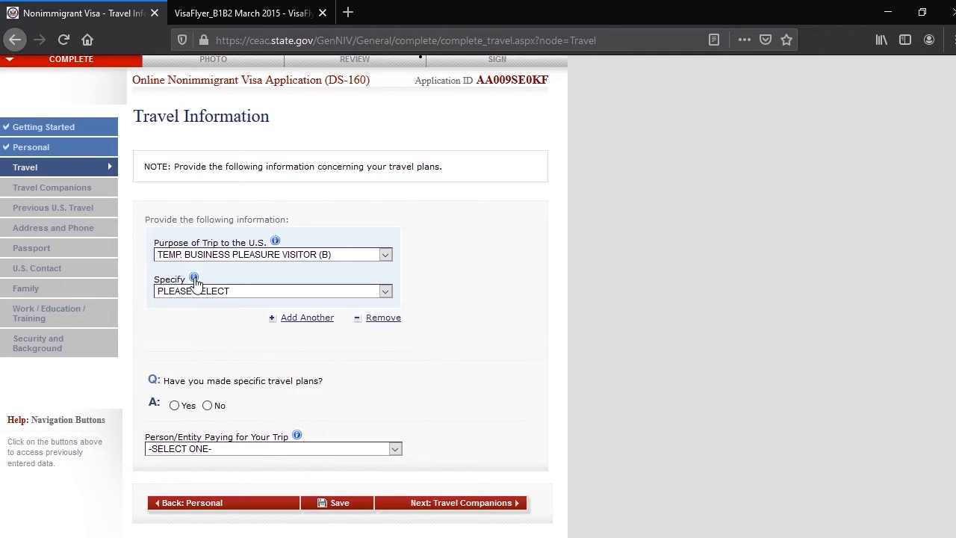
pyautogui.click(385, 291)
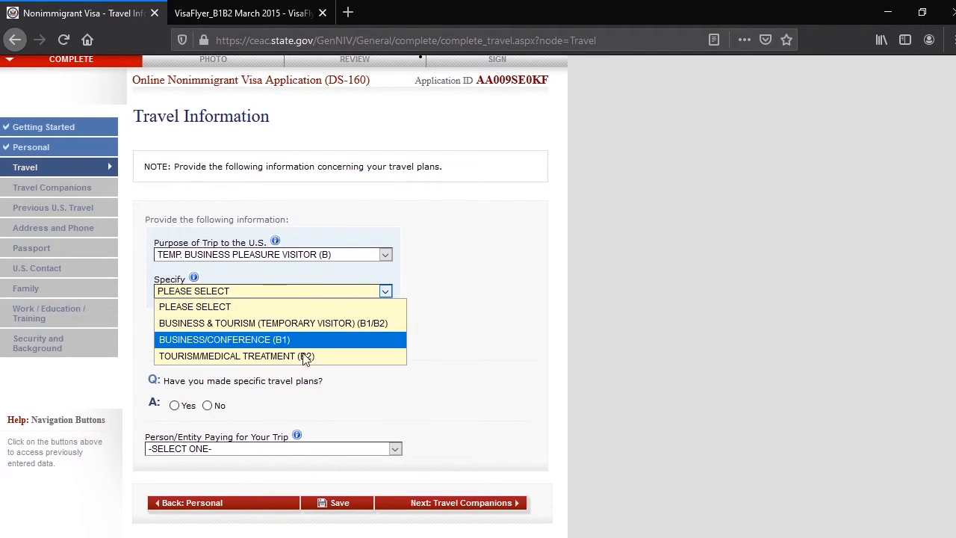
pyautogui.click(342, 331)
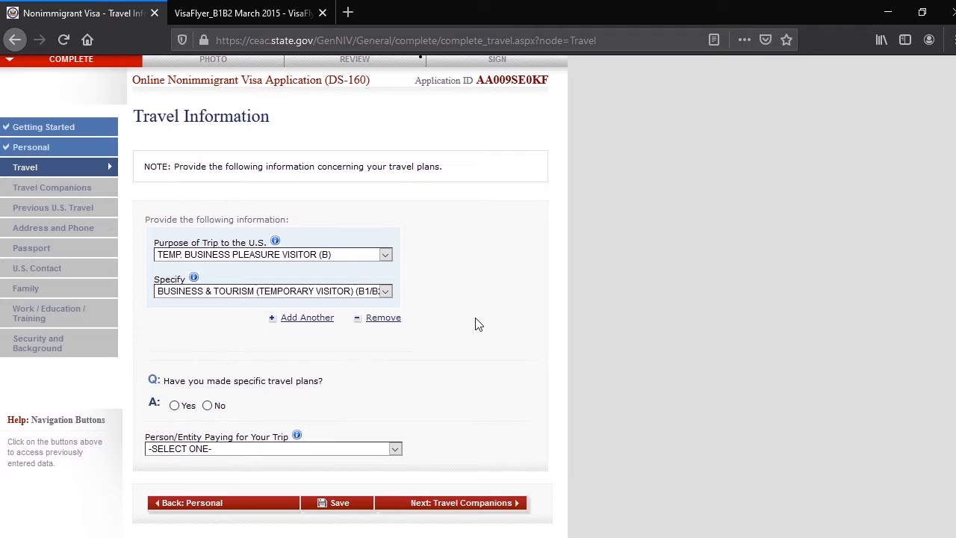
# Review the itinerary fields required for specific travel plans, and answer No to having made specific travel plans
pyautogui.scroll(-3, 479, 325)
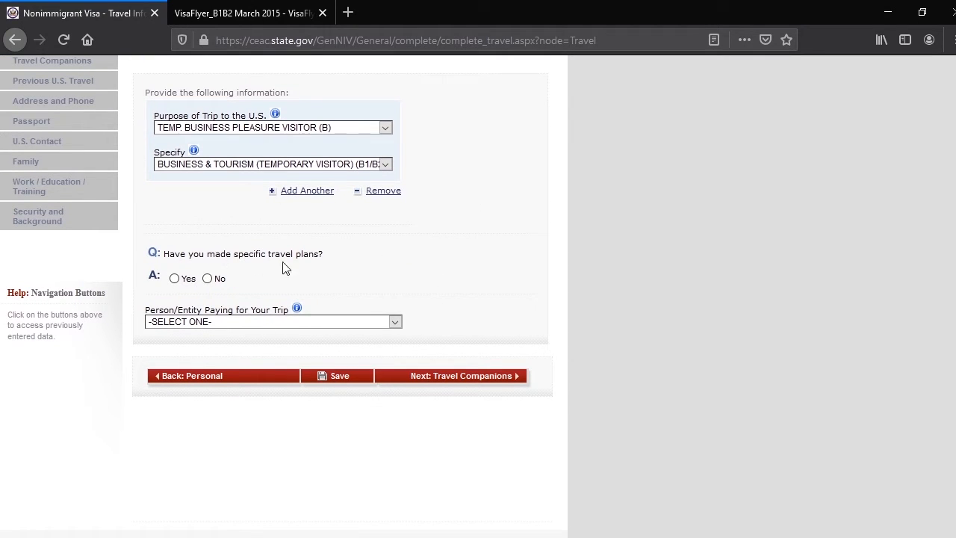
pyautogui.click(208, 279)
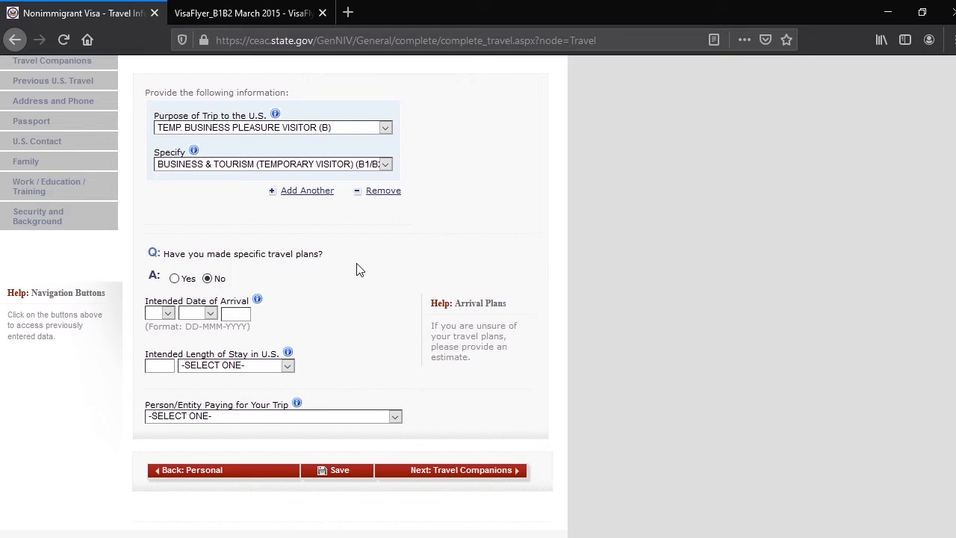
pyautogui.click(175, 278)
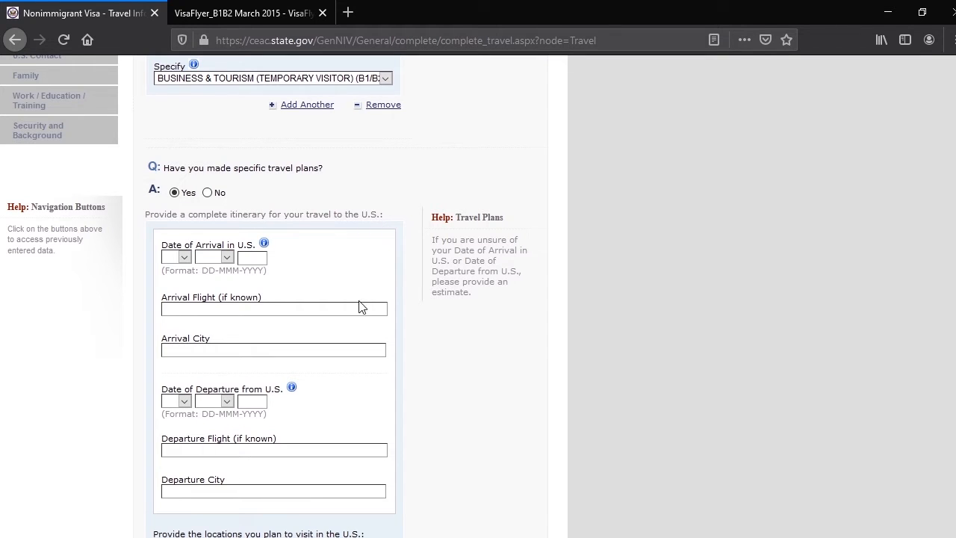
pyautogui.scroll(-3, 331, 354)
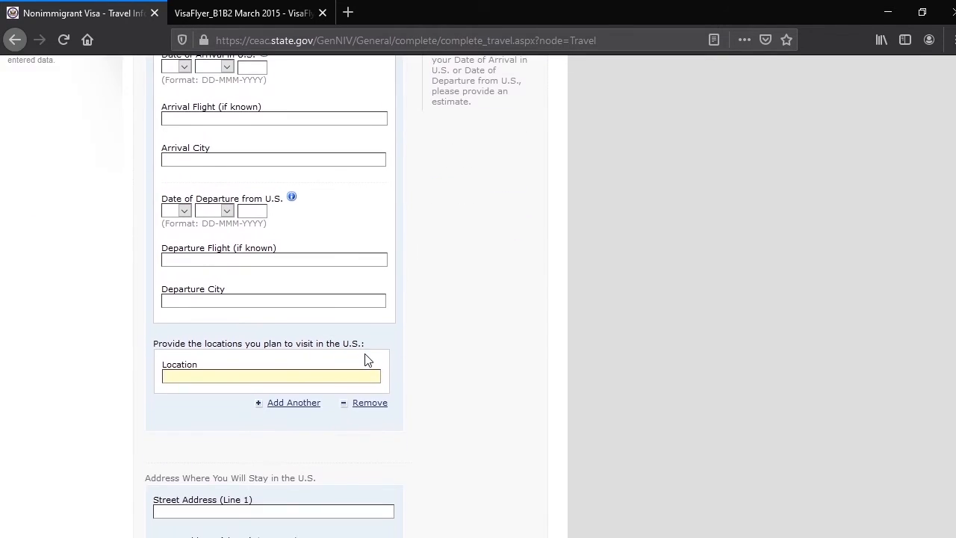
pyautogui.scroll(3, 363, 359)
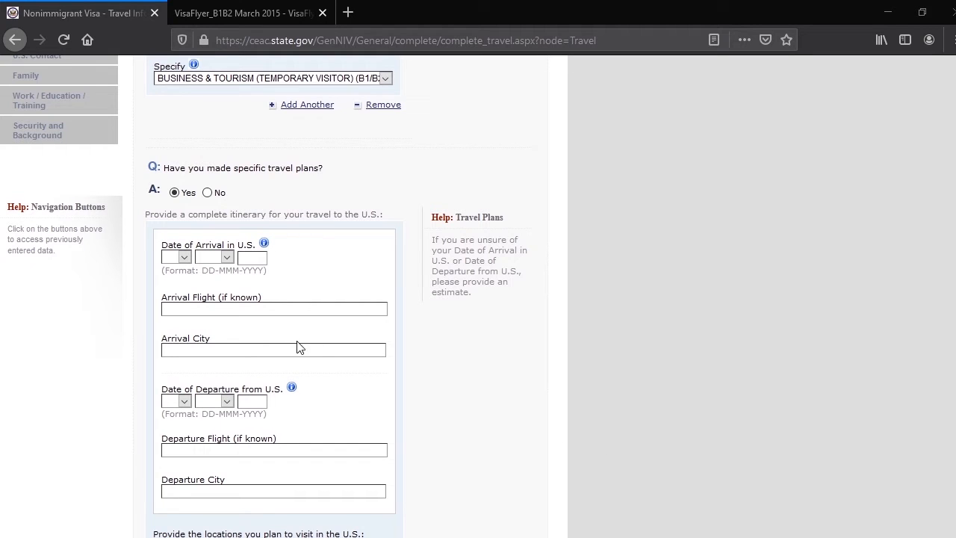
pyautogui.click(208, 193)
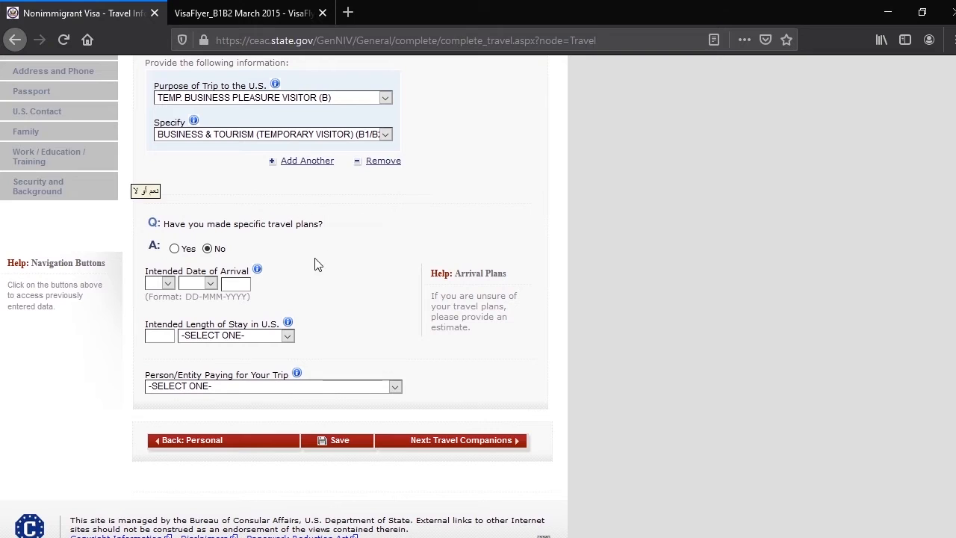
# Set the intended date of arrival to 12 DEC 2020
pyautogui.click(167, 290)
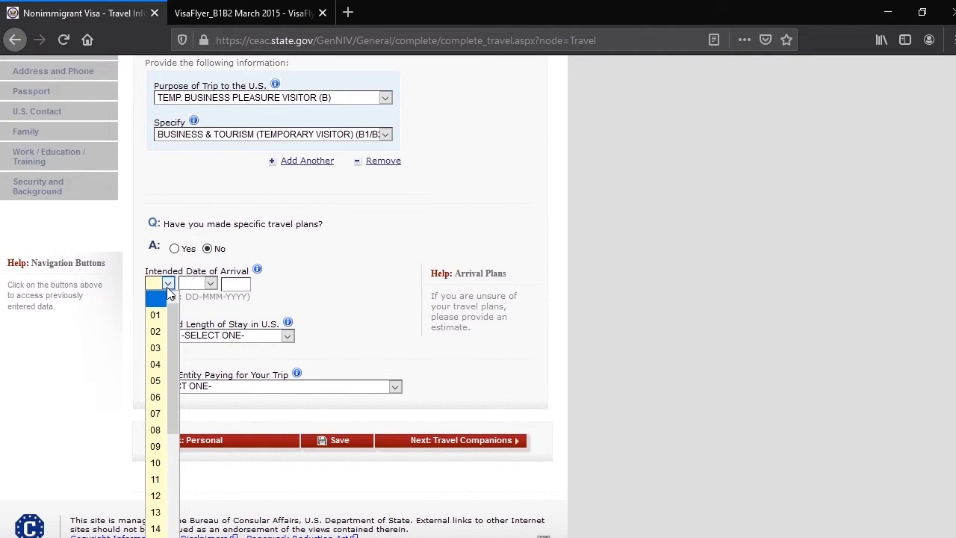
pyautogui.click(155, 496)
pyautogui.click(210, 285)
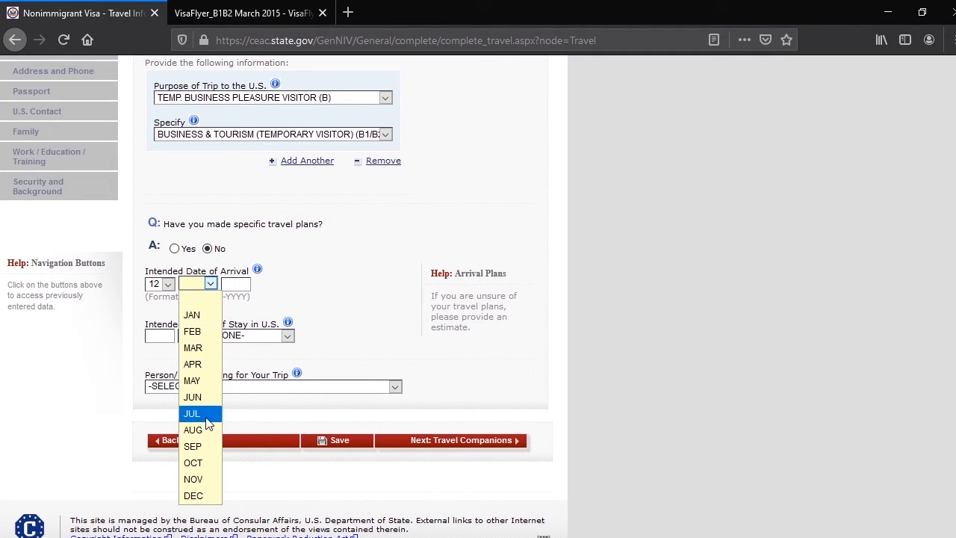
pyautogui.click(203, 496)
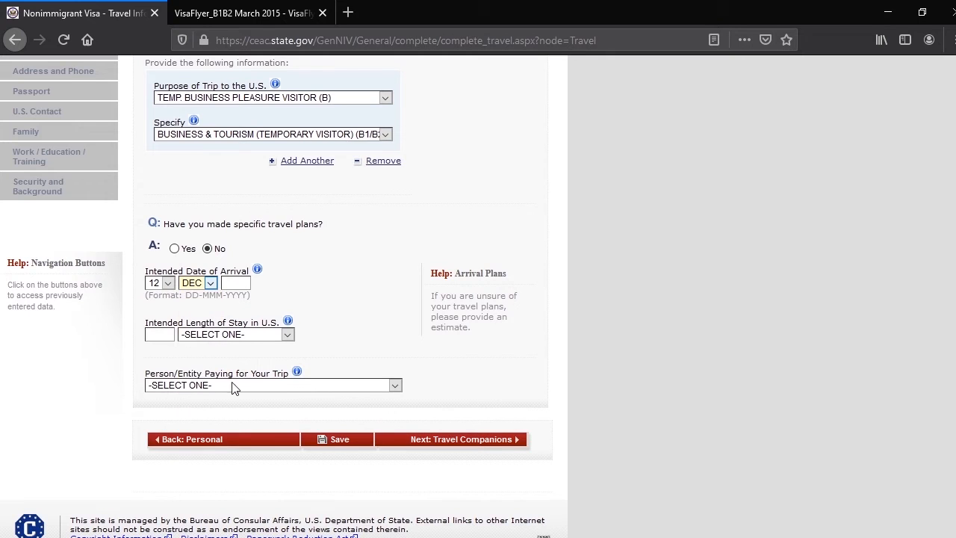
pyautogui.click(238, 284)
pyautogui.write('2020')
# Set the intended length of stay in the U.S. to 30 DAY(S)
pyautogui.click(236, 334)
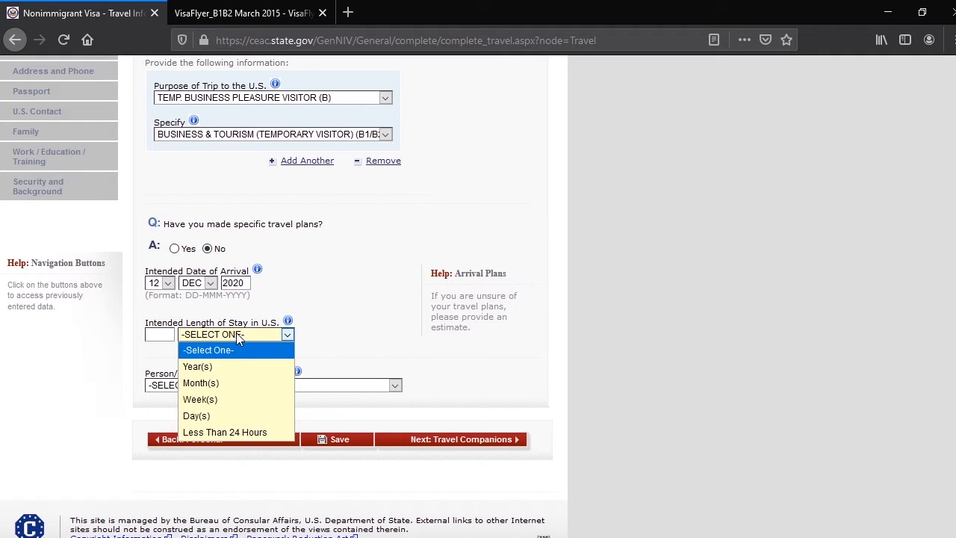
pyautogui.click(217, 417)
pyautogui.click(157, 336)
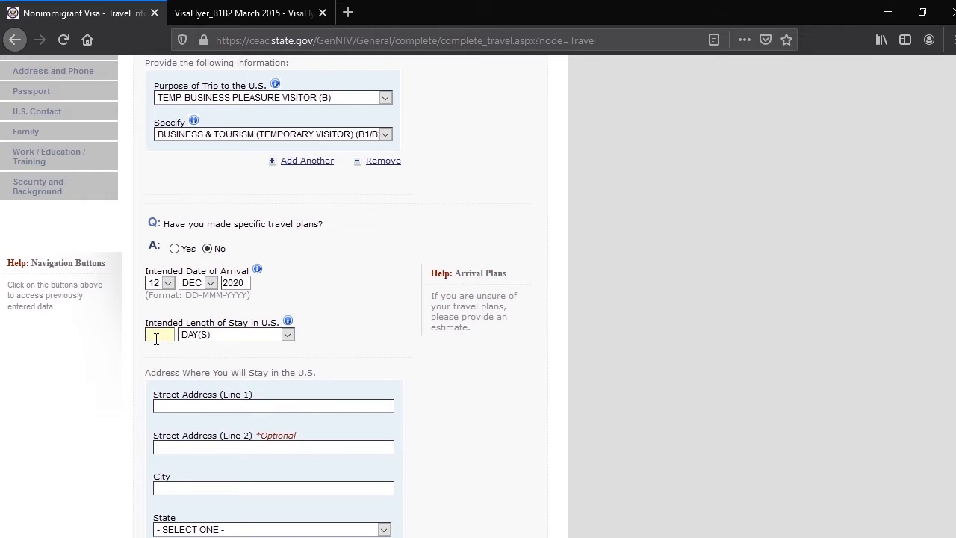
pyautogui.write('30')
pyautogui.click(348, 334)
# Enter the first street address line and the city NEW YORK for the U.S. stay address
pyautogui.scroll(-3, 288, 335)
pyautogui.click(188, 279)
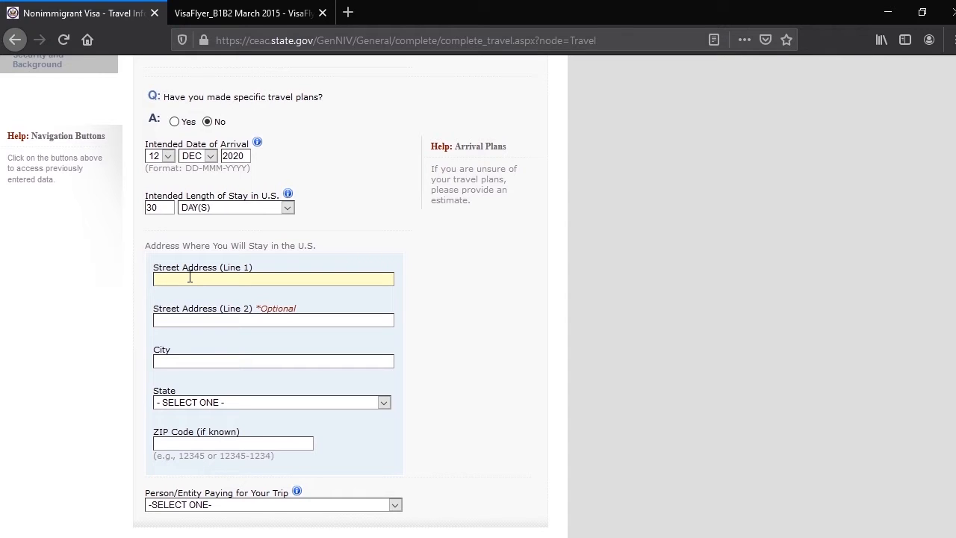
pyautogui.press('Tab')
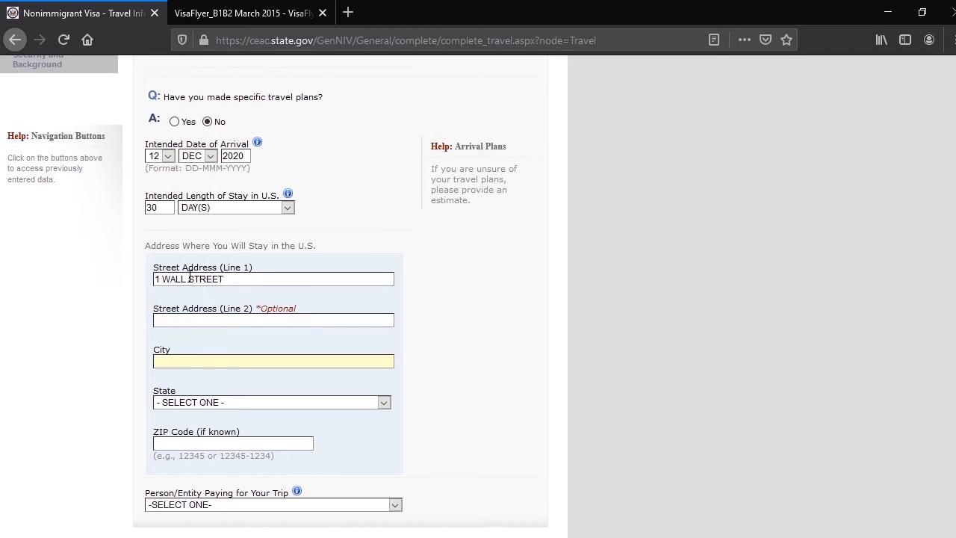
pyautogui.write('NEW YORKn')
# Set the state of the U.S. stay address to NEW YORK and fill in its ZIP code
pyautogui.press('n')
pyautogui.press('n')
pyautogui.press('n')
pyautogui.press('n')
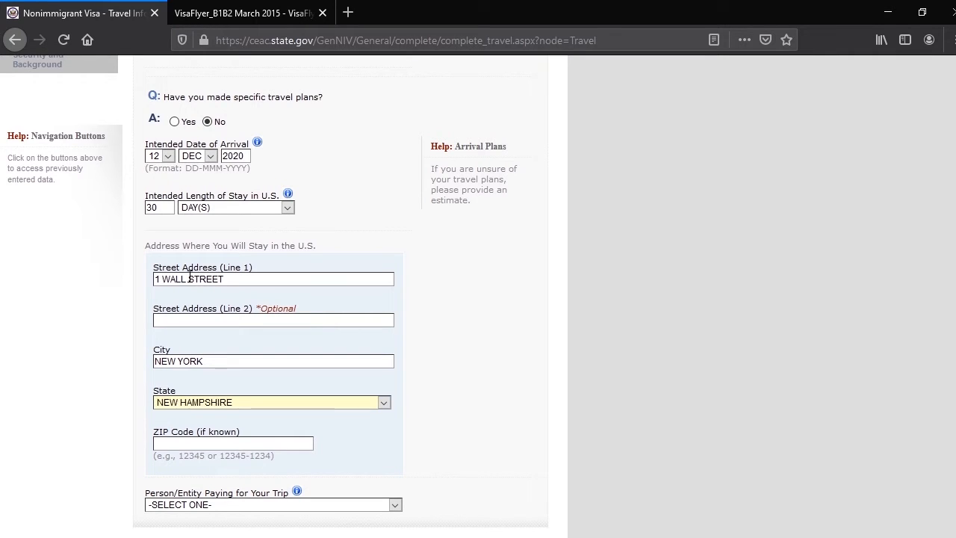
pyautogui.write('n')
pyautogui.write('11101')
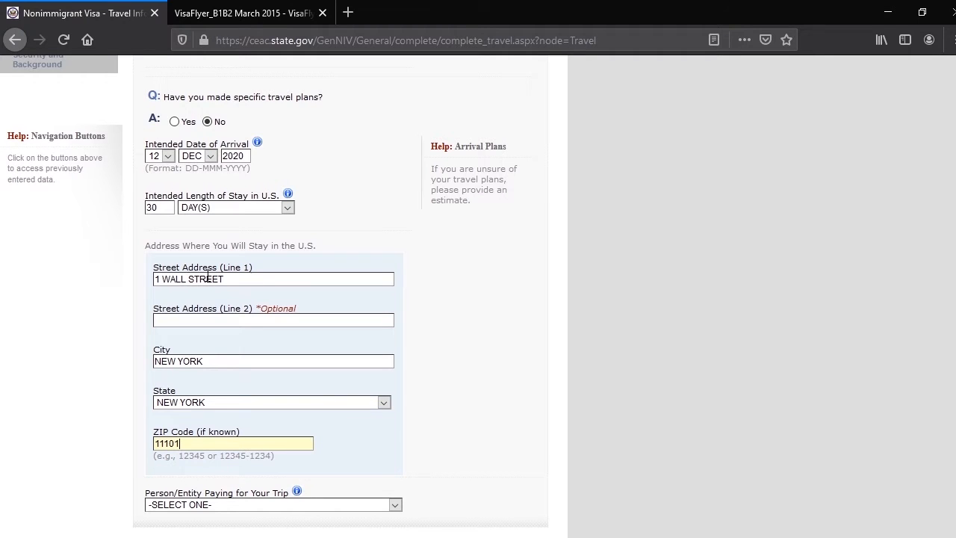
# Set the person/entity paying for the trip to SELF and continue to Travel Companions
pyautogui.scroll(-3, 213, 282)
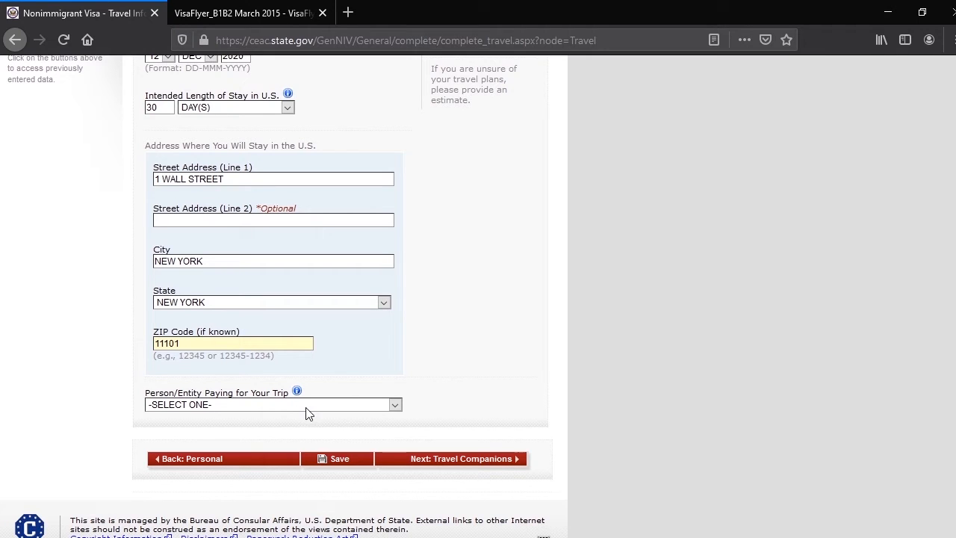
pyautogui.click(394, 404)
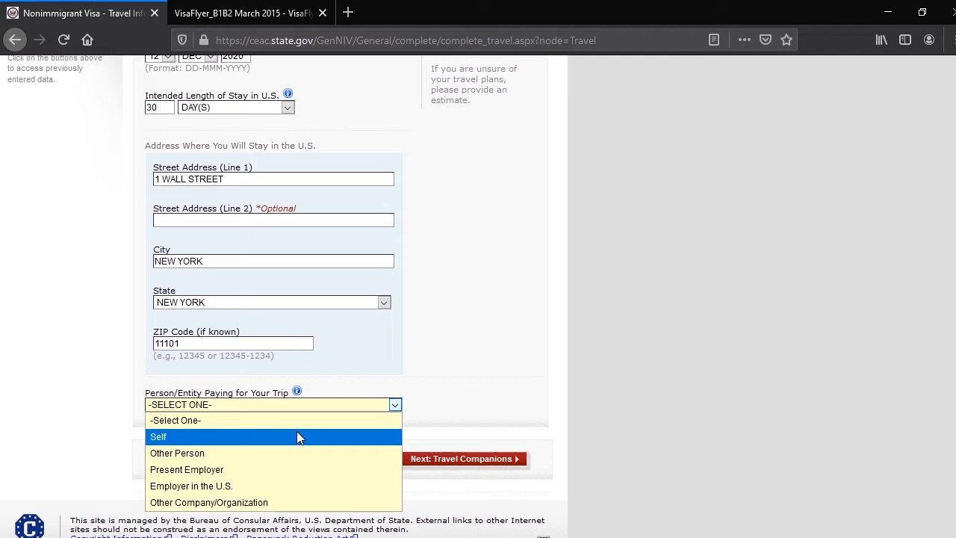
pyautogui.click(187, 437)
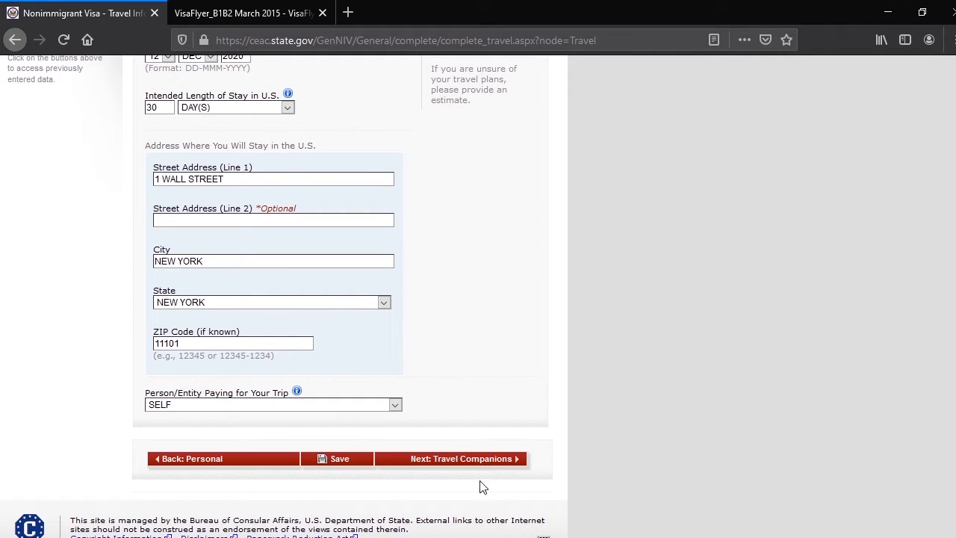
pyautogui.click(484, 468)
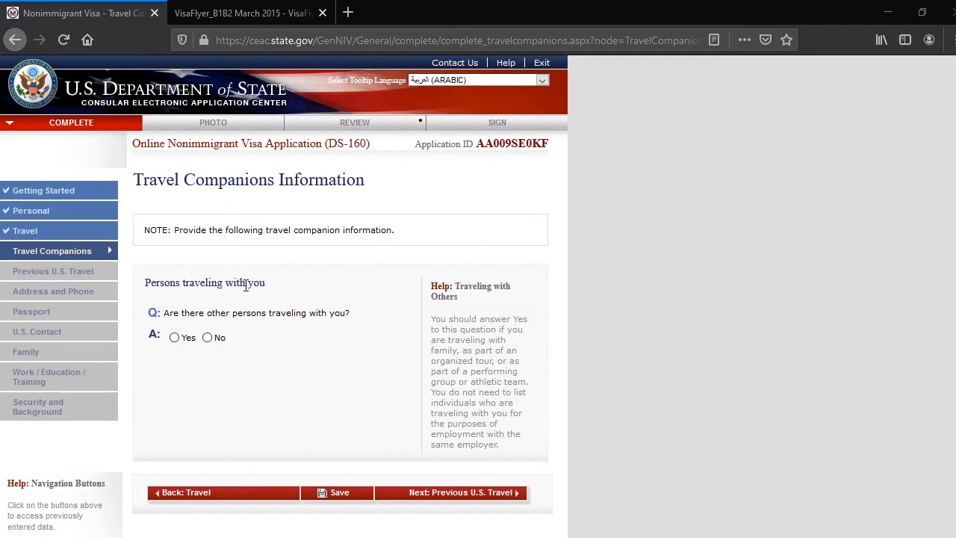
# Answer No to other persons traveling along and continue to Previous U.S. Travel
pyautogui.click(208, 337)
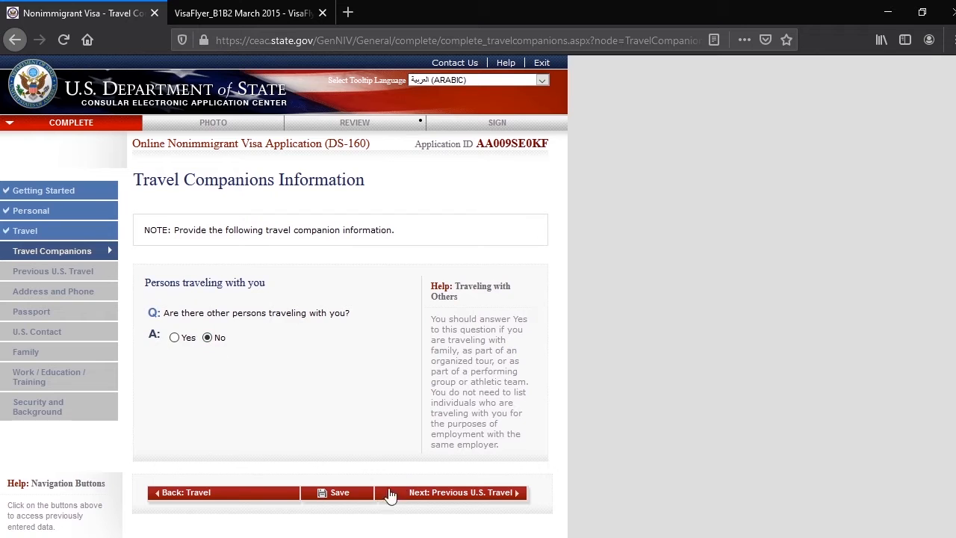
pyautogui.click(475, 499)
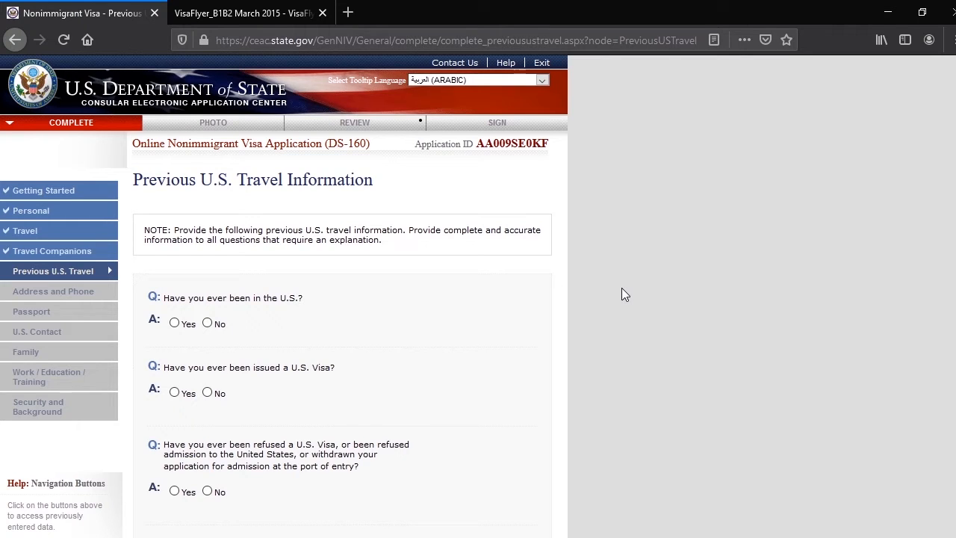
# View the visit details required for a Yes answer, and answer No to ever having been in the U.S
pyautogui.click(209, 325)
pyautogui.click(174, 324)
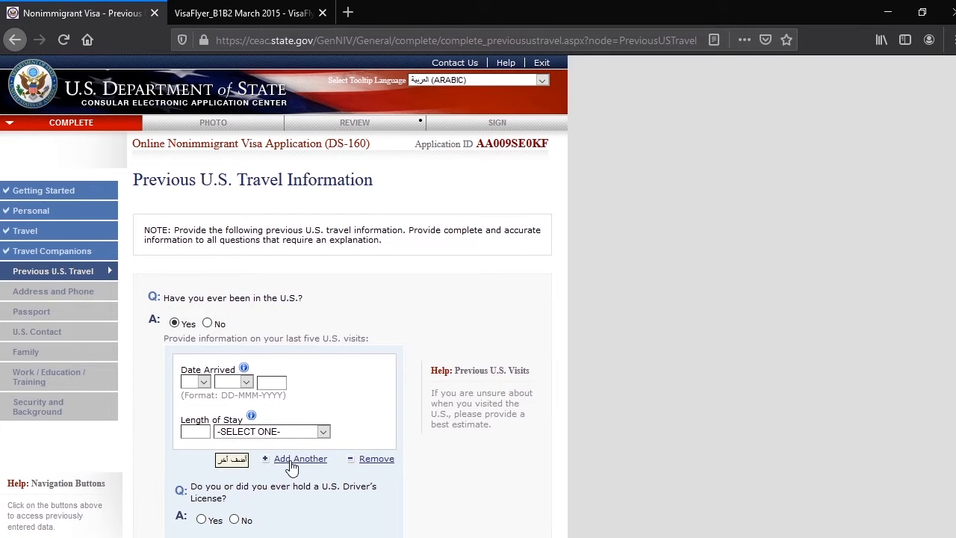
pyautogui.click(210, 323)
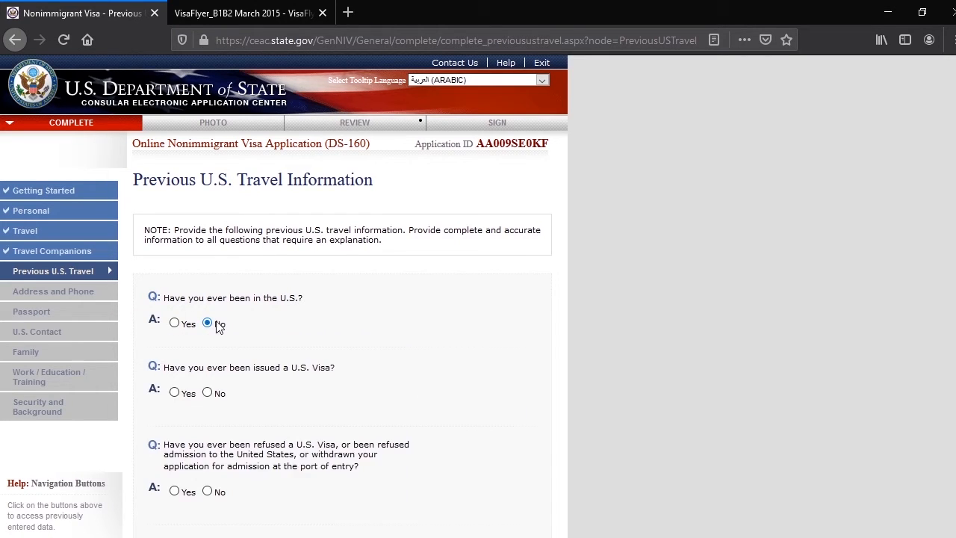
# Review the previous-visa questions that a Yes answer requires, and answer No to ever having been issued a U.S. visa
pyautogui.click(208, 394)
pyautogui.click(175, 393)
pyautogui.scroll(-2, 354, 423)
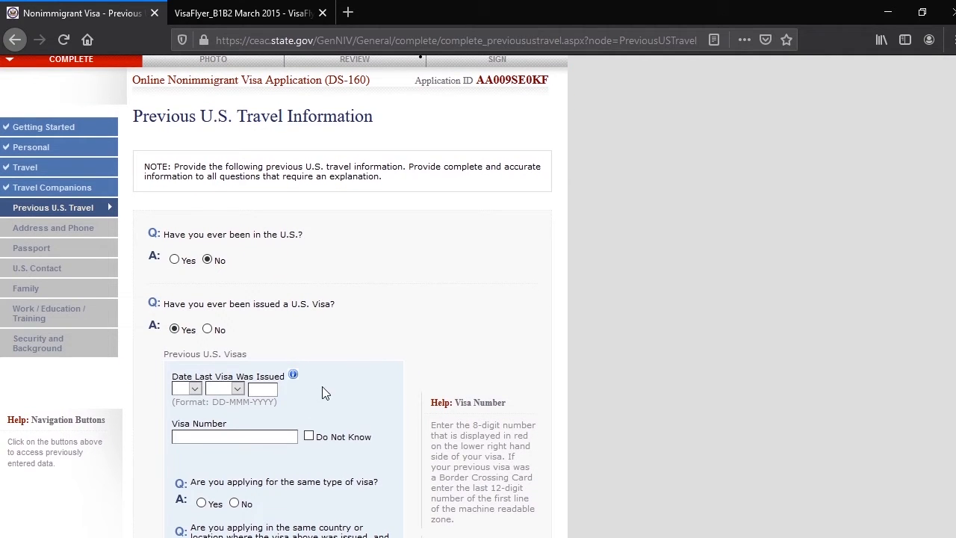
pyautogui.scroll(-3, 219, 440)
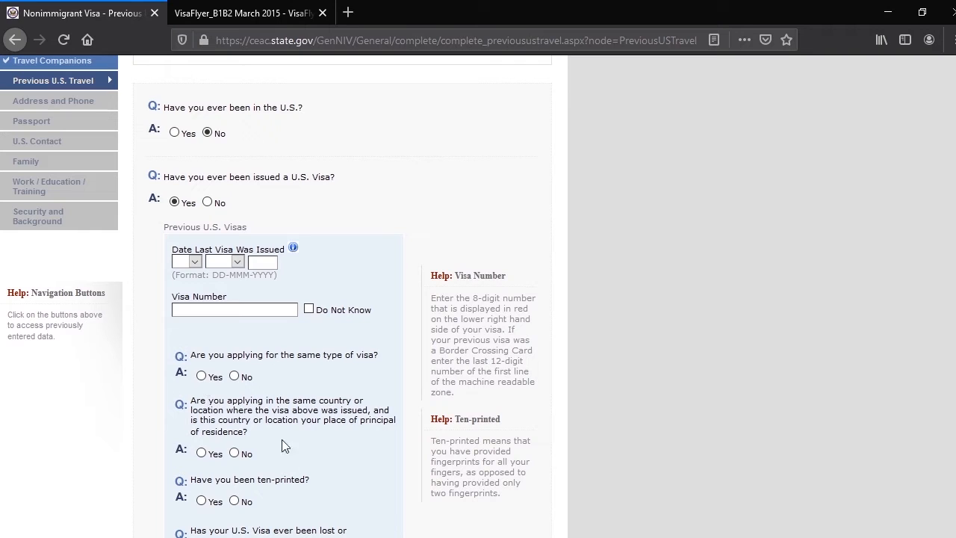
pyautogui.scroll(-1, 295, 454)
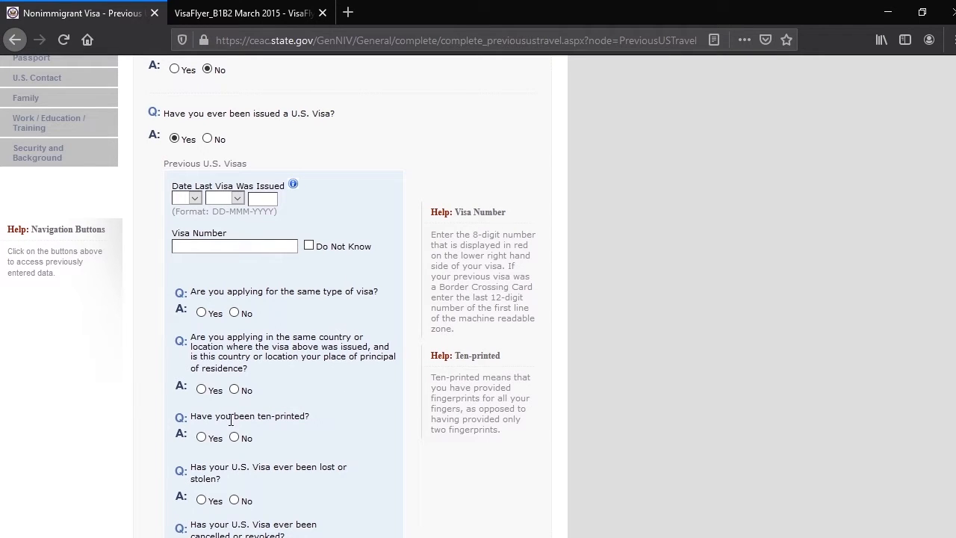
pyautogui.scroll(-2, 247, 419)
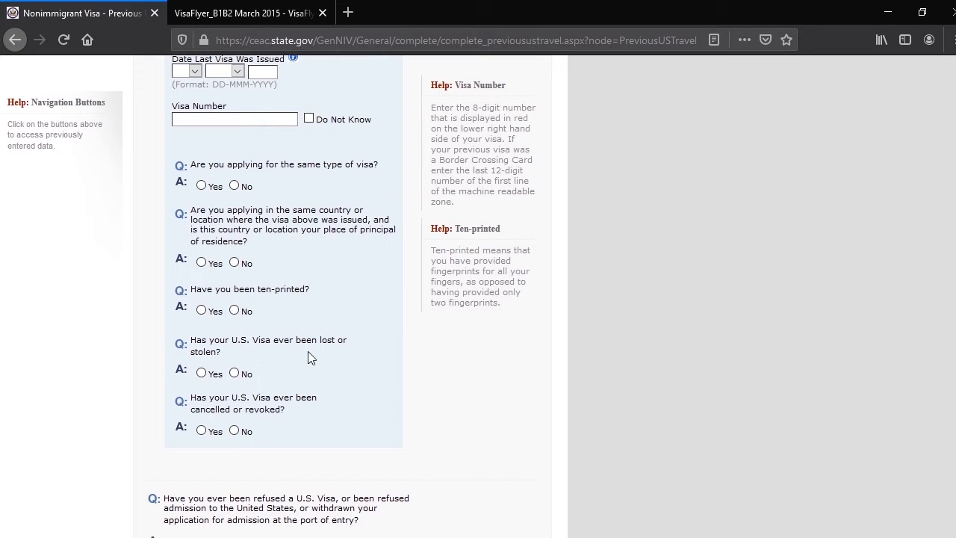
pyautogui.scroll(-1, 291, 382)
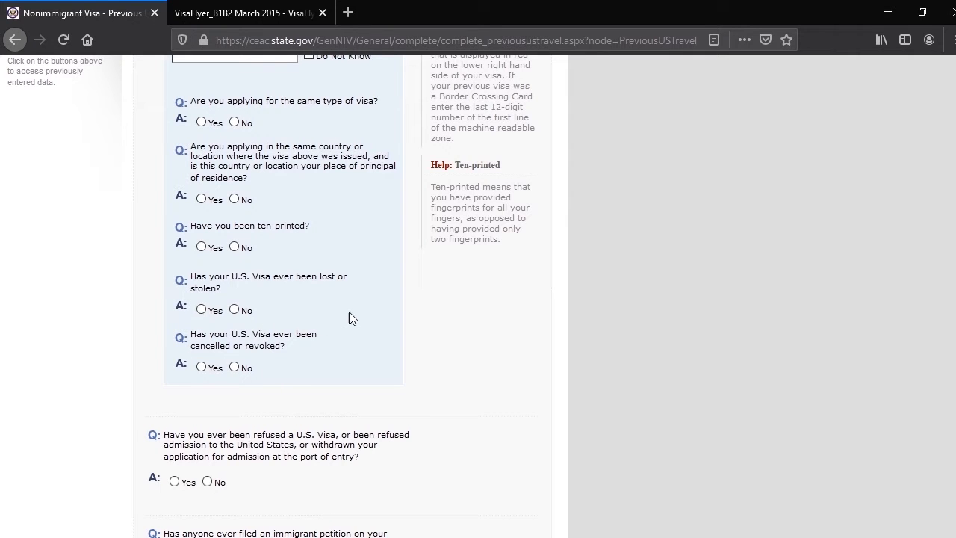
pyautogui.scroll(4, 340, 303)
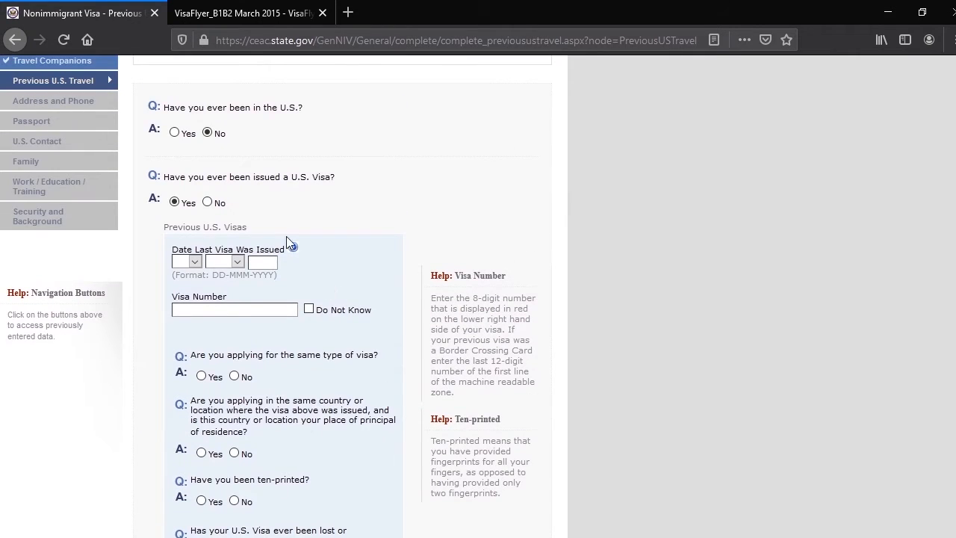
pyautogui.click(208, 203)
# Answer Yes to ever having been refused a U.S. visa or admission, or having withdrawn an application at the port of entry
pyautogui.scroll(-5, 450, 352)
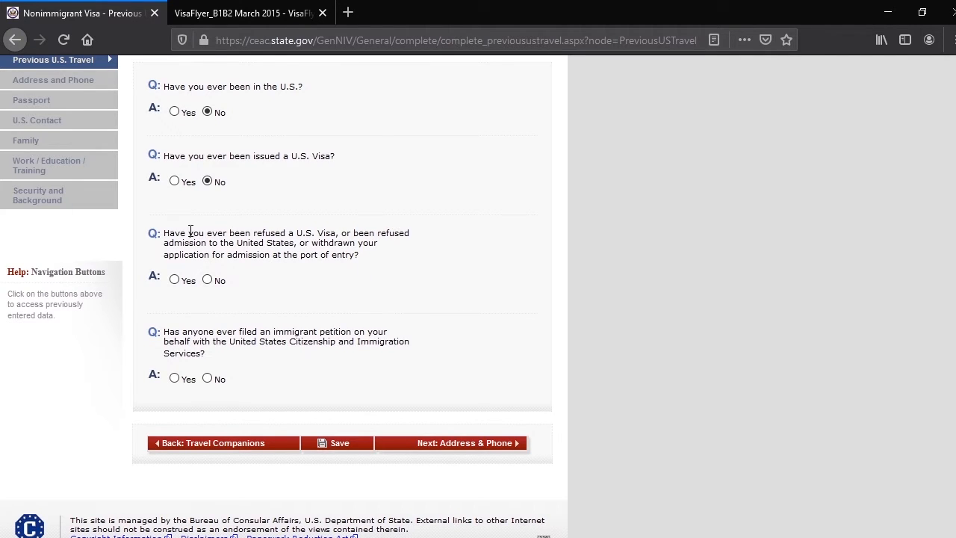
pyautogui.moveTo(164, 232); pyautogui.dragTo(338, 233)
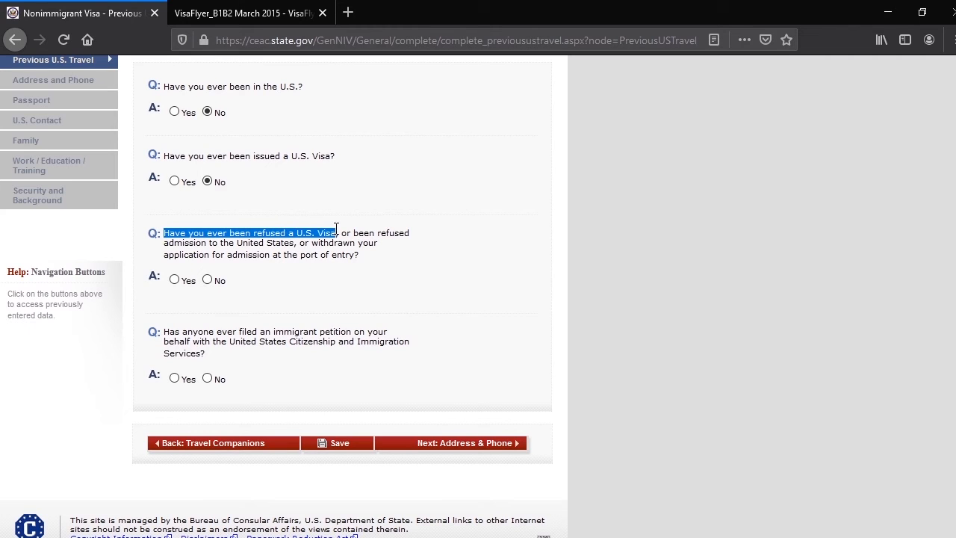
pyautogui.click(315, 269)
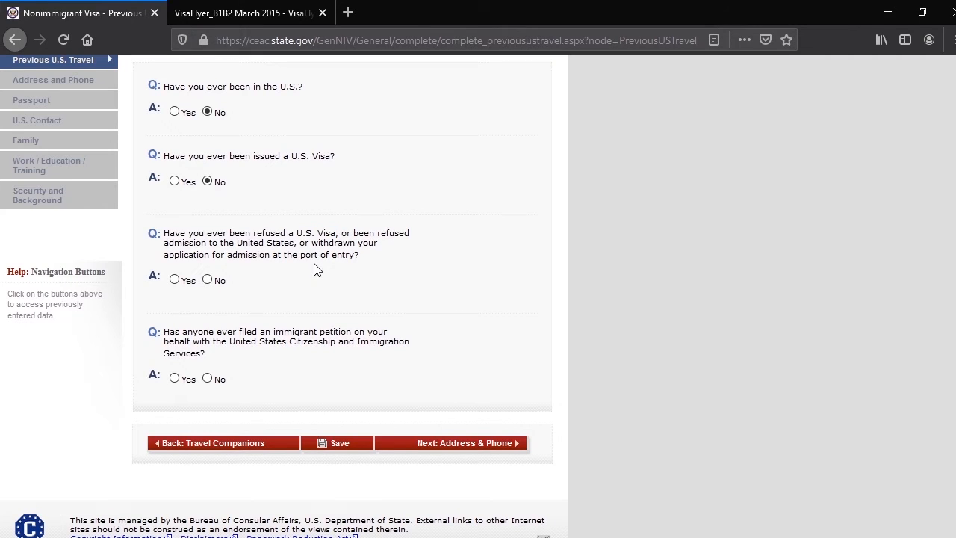
pyautogui.click(174, 280)
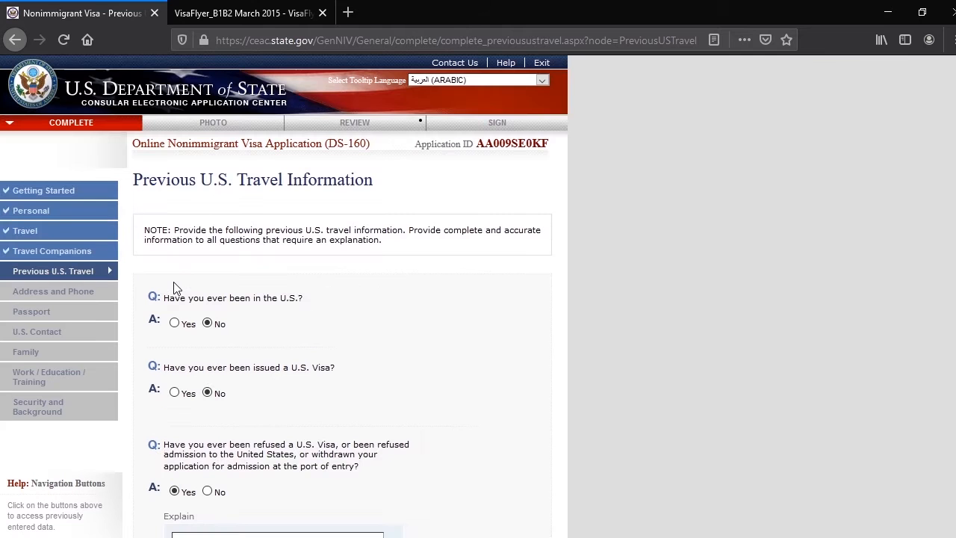
pyautogui.scroll(-3, 373, 351)
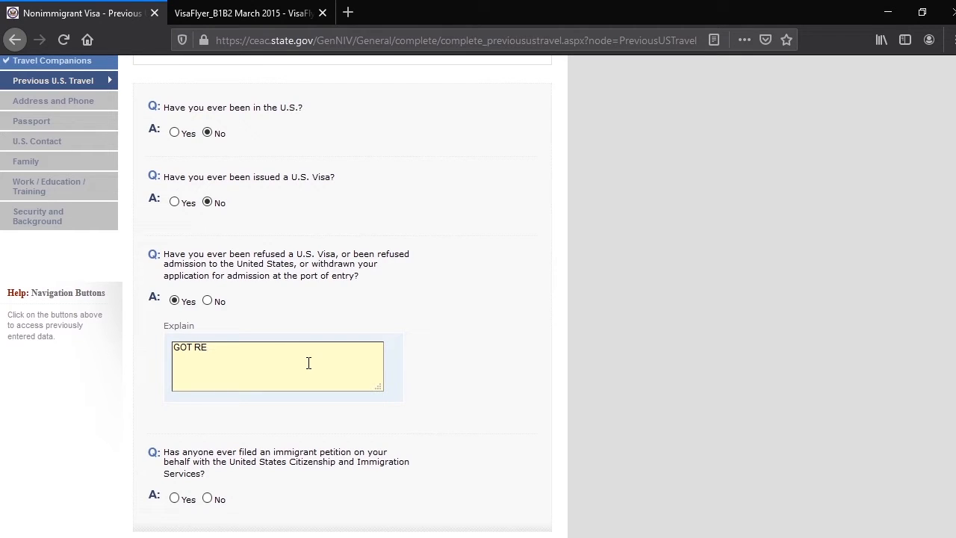
# Enter the refusal explanation "GOT REFUSED FOR A US VISA BEFORE IN 2018 JUNE 1,, AT UAE US EMBASSY"
pyautogui.write('SED FOR A US VISA BEFORE IN 20')
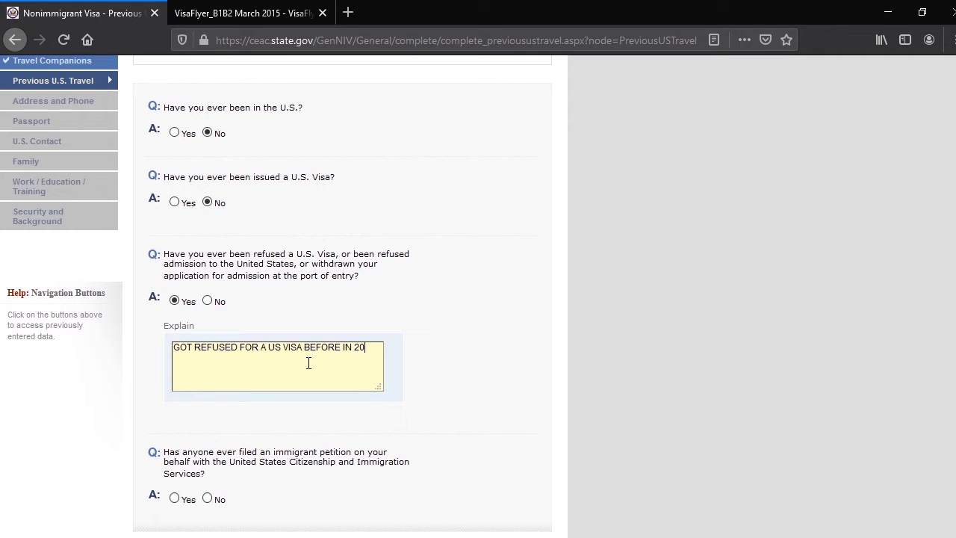
pyautogui.write('198')
pyautogui.write('8 JUNE')
pyautogui.write('1,, AT UAE ')
pyautogui.write('US ME')
pyautogui.press('BackSpace')
pyautogui.press('BackSpace')
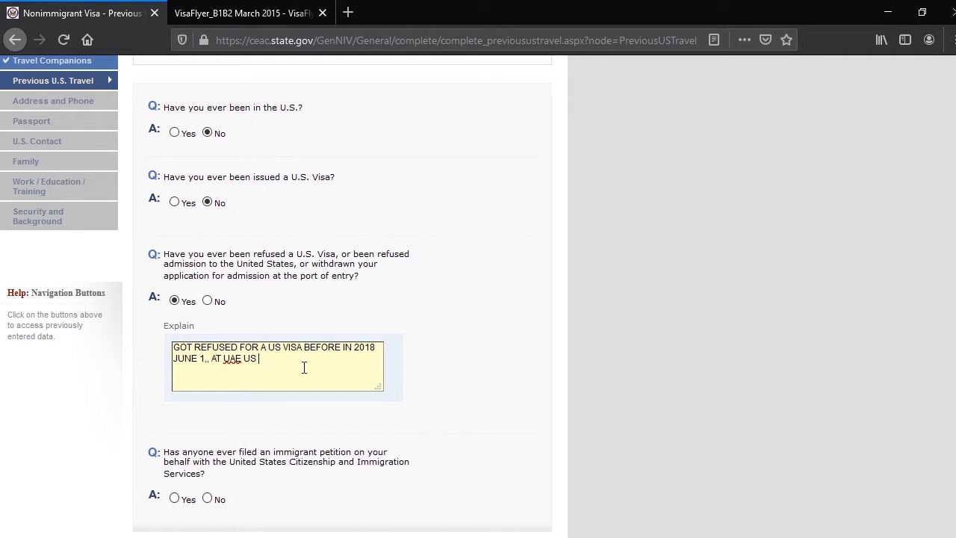
pyautogui.write('EMBASSY')
# Examine what a Yes answer to the immigrant petition question requires to be filled in
pyautogui.scroll(-2, 325, 366)
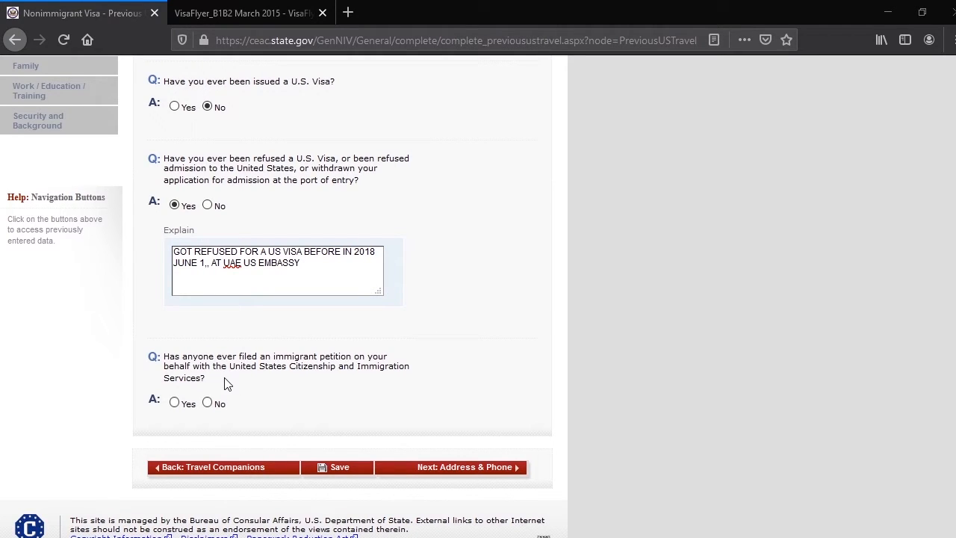
pyautogui.moveTo(227, 381); pyautogui.dragTo(178, 351)
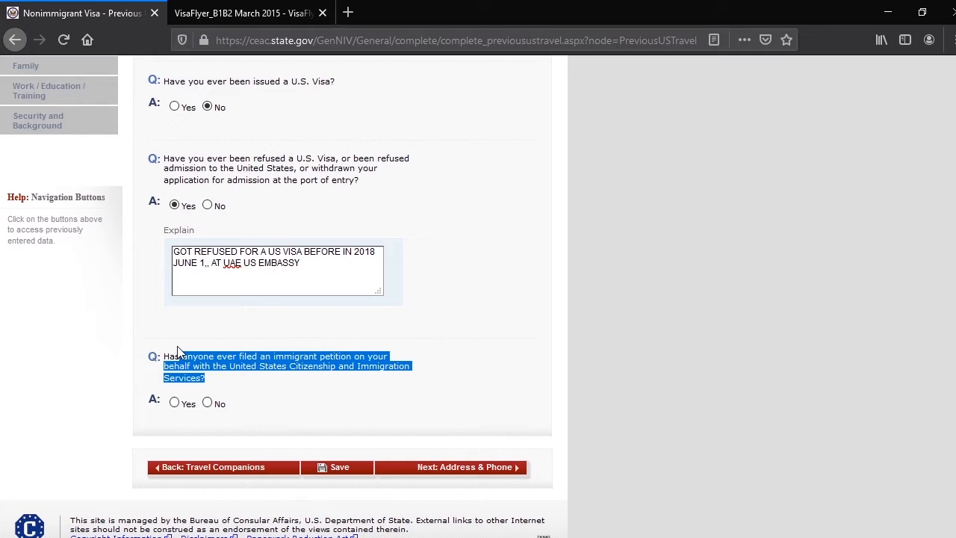
pyautogui.click(347, 364)
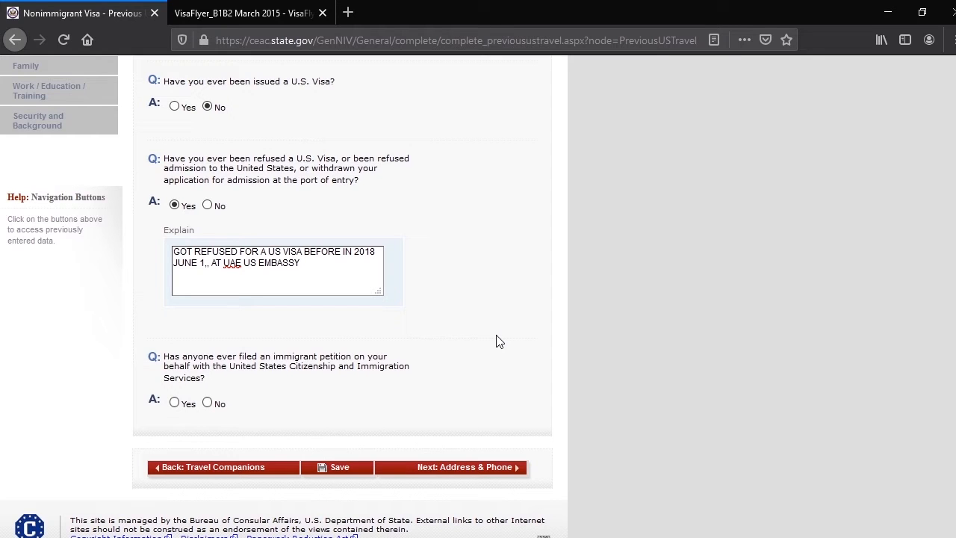
pyautogui.click(179, 403)
pyautogui.scroll(4, 426, 376)
pyautogui.scroll(-5, 442, 372)
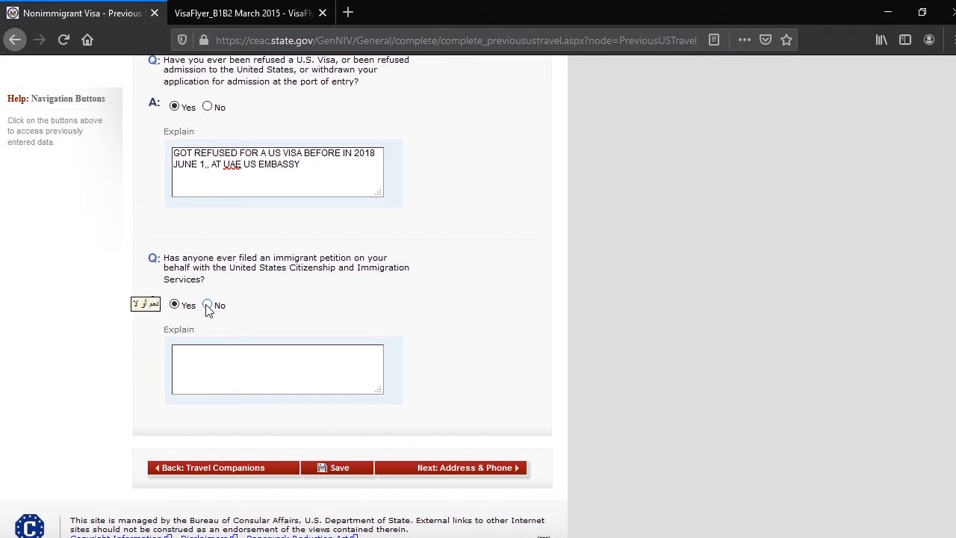
# Answer No to anyone having filed an immigrant petition on the applicant's behalf, and continue to Address and Phone
pyautogui.scroll(3, 380, 426)
pyautogui.scroll(-2, 502, 442)
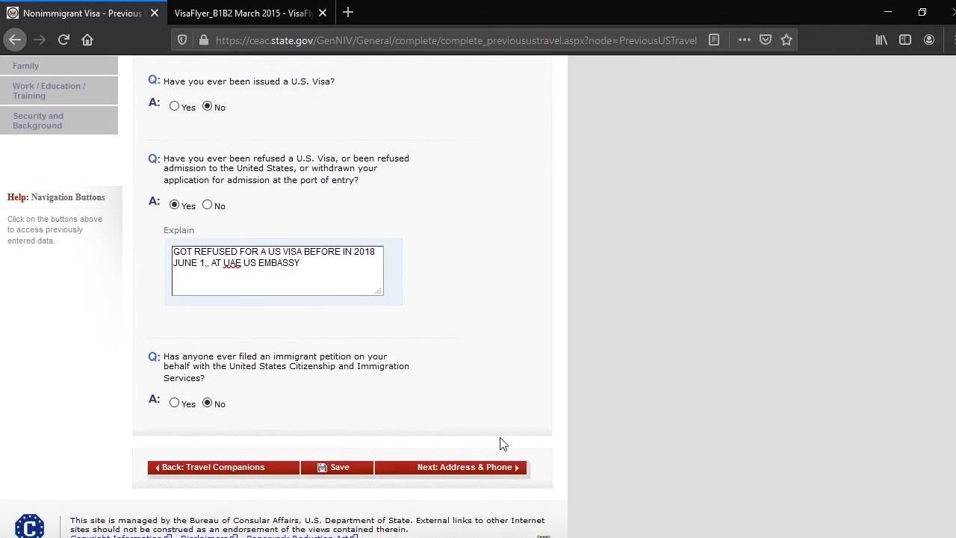
pyautogui.click(479, 469)
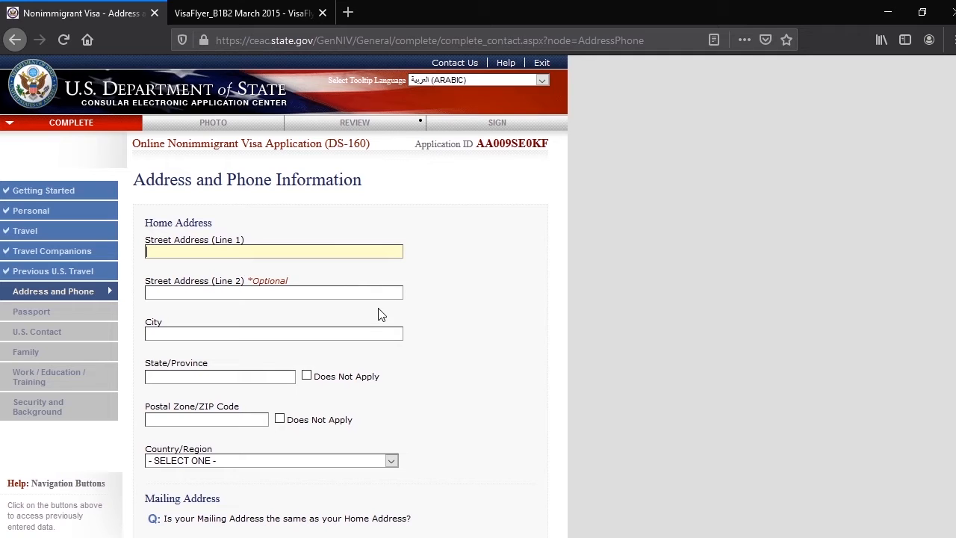
# Set the home address country/region to UNITED ARAB EMIRATES
pyautogui.scroll(-3, 268, 333)
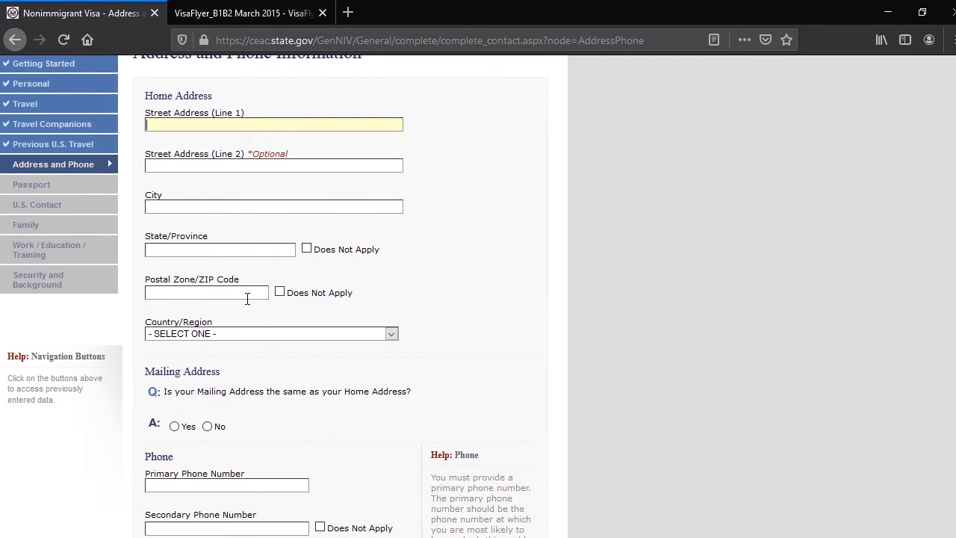
pyautogui.click(218, 335)
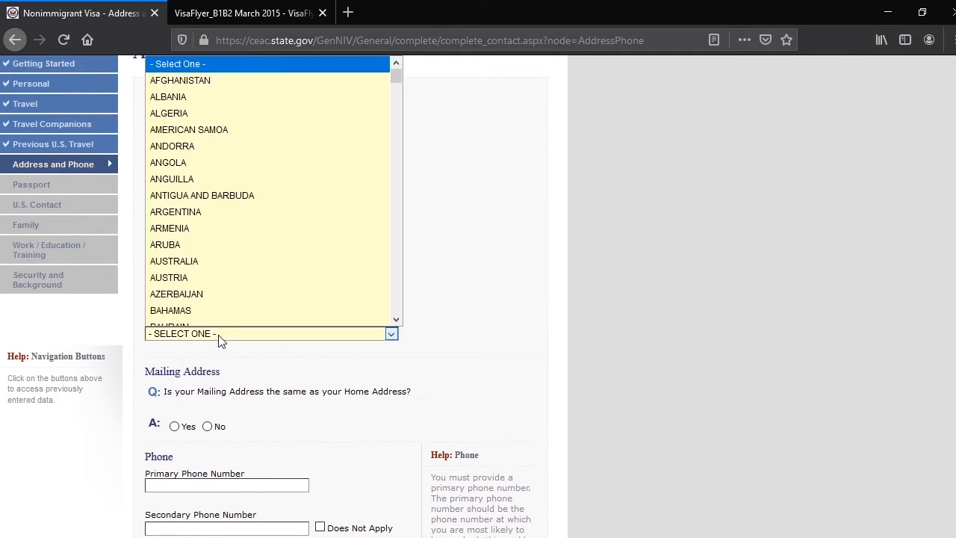
pyautogui.scroll(-20, 249, 300)
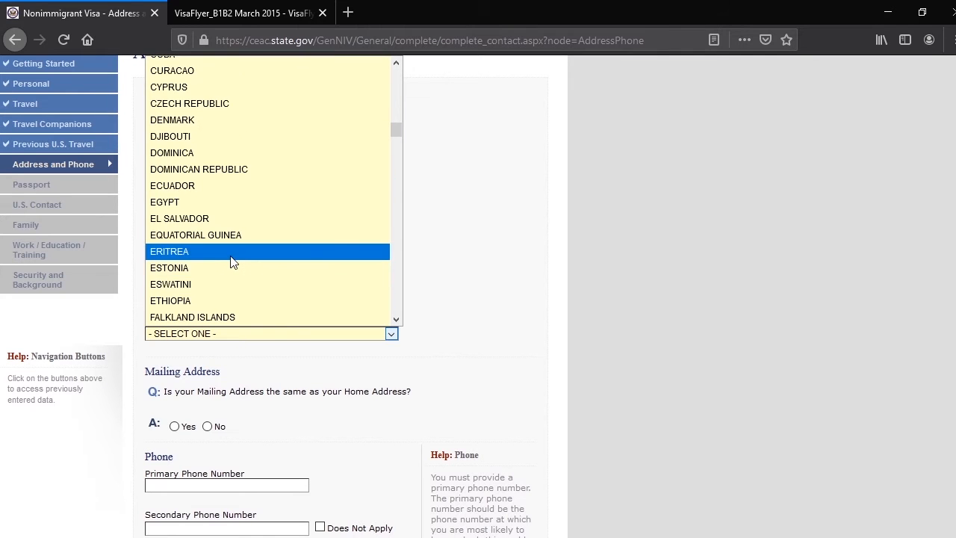
pyautogui.scroll(-20, 234, 263)
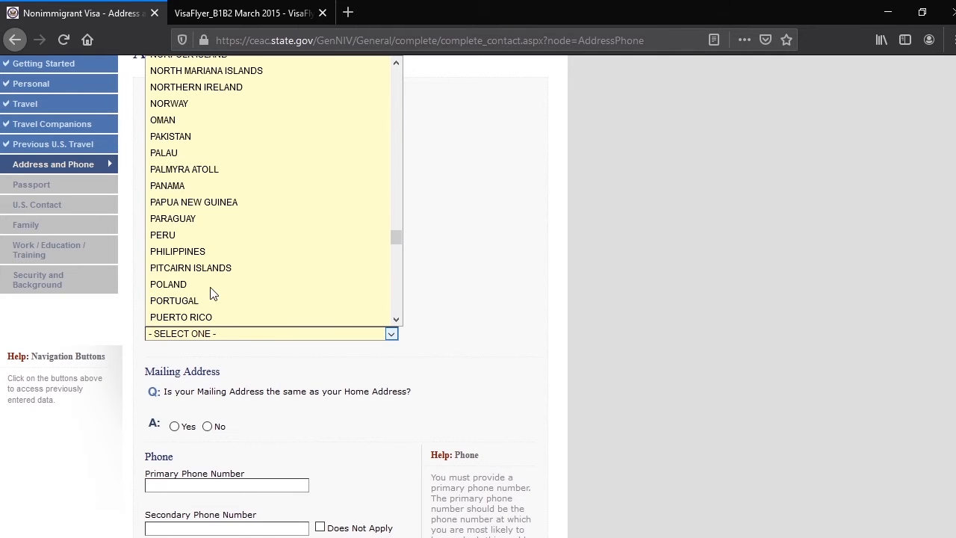
pyautogui.scroll(-5, 210, 294)
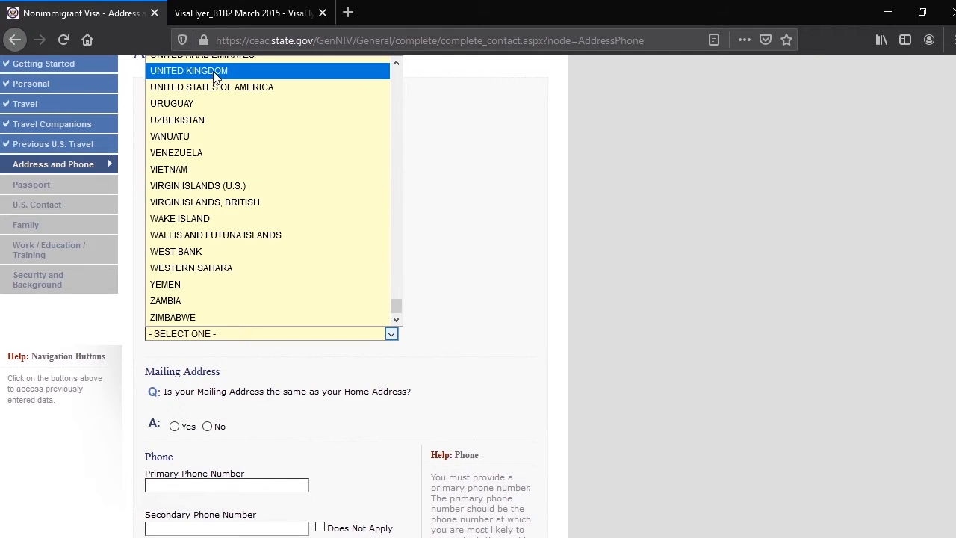
pyautogui.scroll(3, 219, 142)
pyautogui.scroll(2, 231, 241)
pyautogui.scroll(-5, 234, 207)
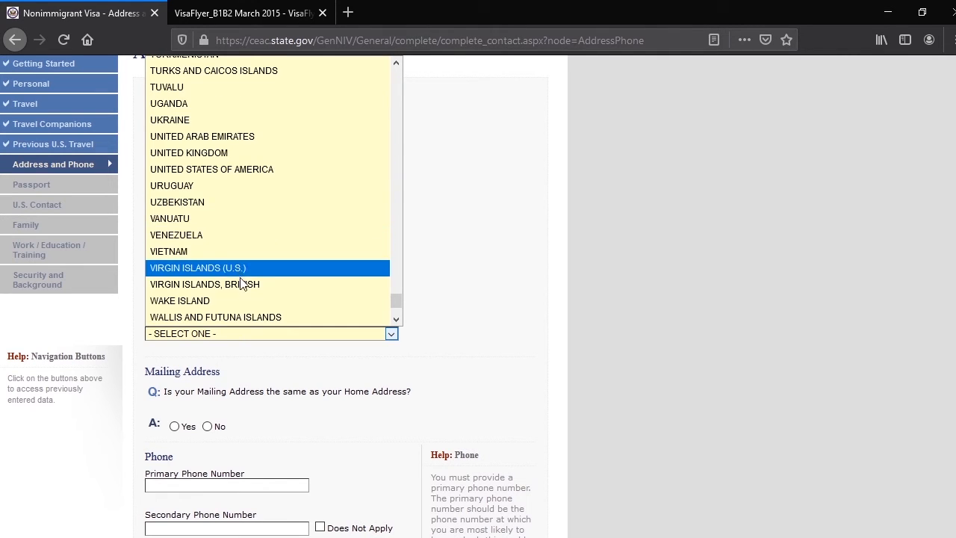
pyautogui.scroll(5, 236, 229)
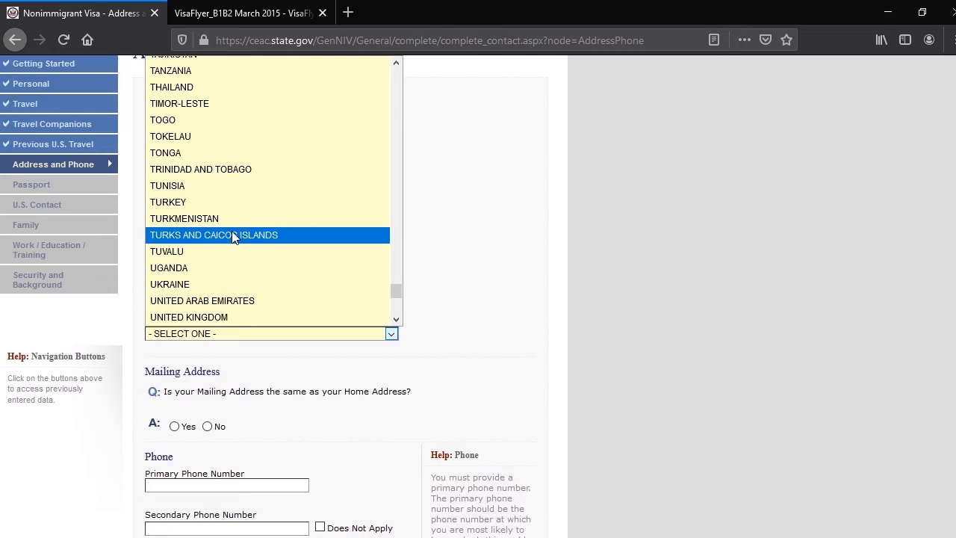
pyautogui.scroll(-2, 229, 180)
pyautogui.click(231, 218)
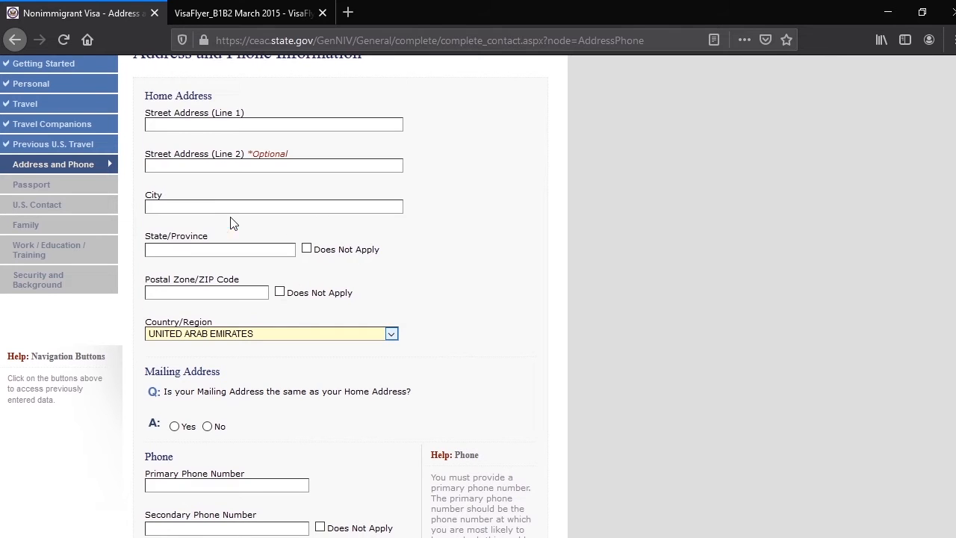
# Fill in the home street address and postal code, with DUBAI as the city and UAE as the state/province
pyautogui.scroll(3, 451, 306)
pyautogui.click(186, 252)
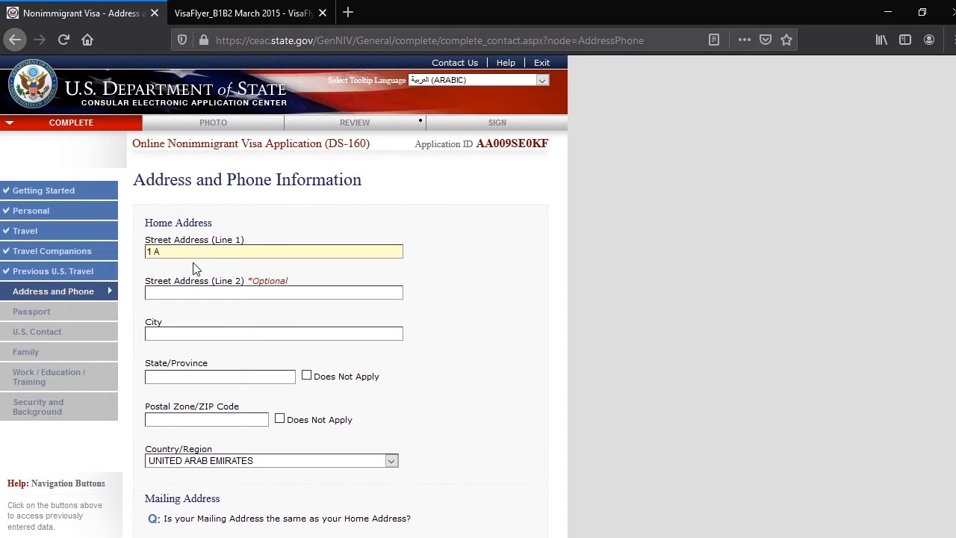
pyautogui.click(169, 330)
pyautogui.write('D')
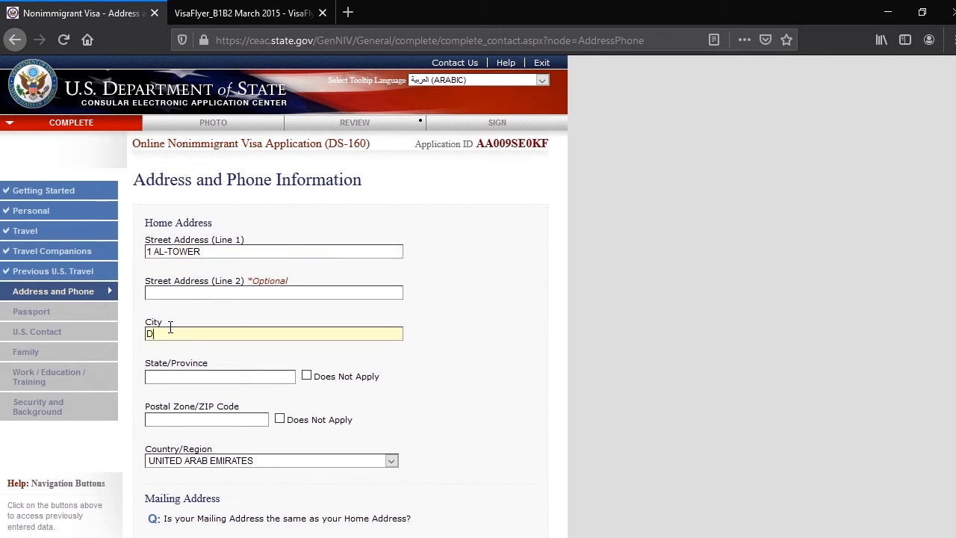
pyautogui.write('UBAI')
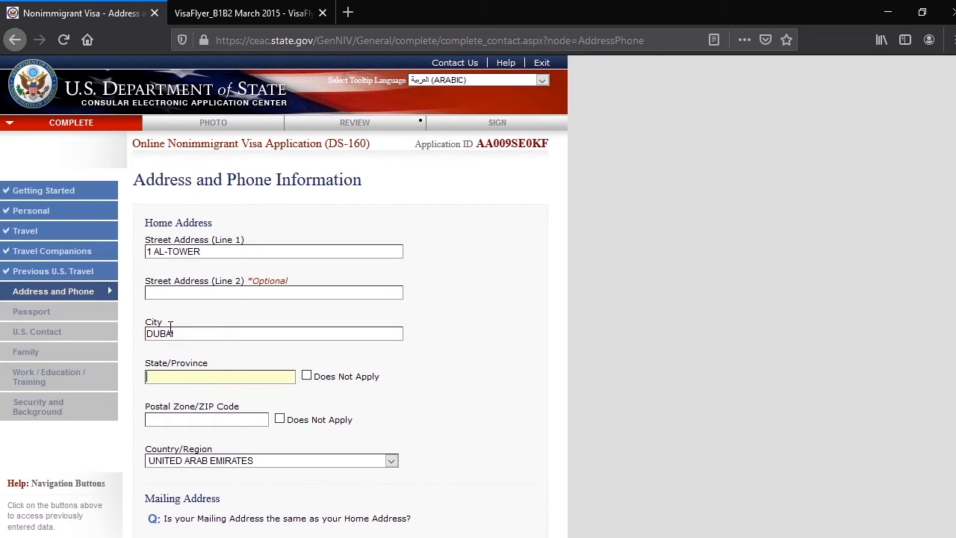
pyautogui.press('Tab')
pyautogui.write('UAE')
pyautogui.click(176, 419)
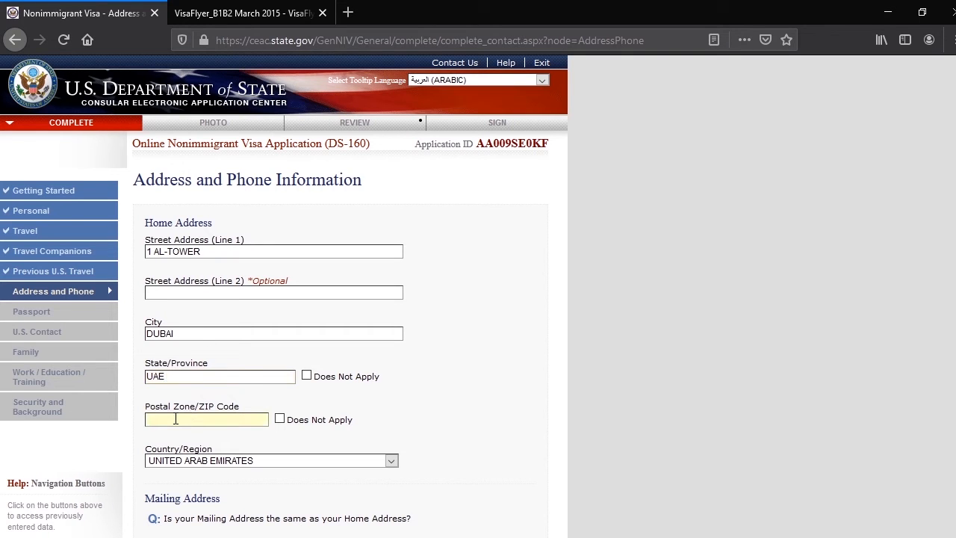
pyautogui.write('11101')
# Answer Yes to the mailing address being the same as the home address
pyautogui.scroll(-2, 249, 419)
pyautogui.scroll(-2, 419, 347)
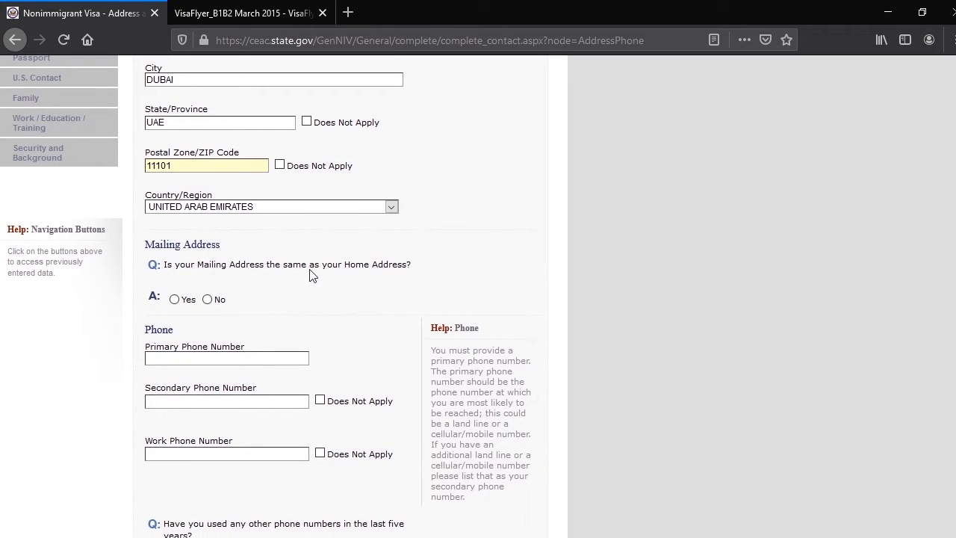
pyautogui.click(175, 299)
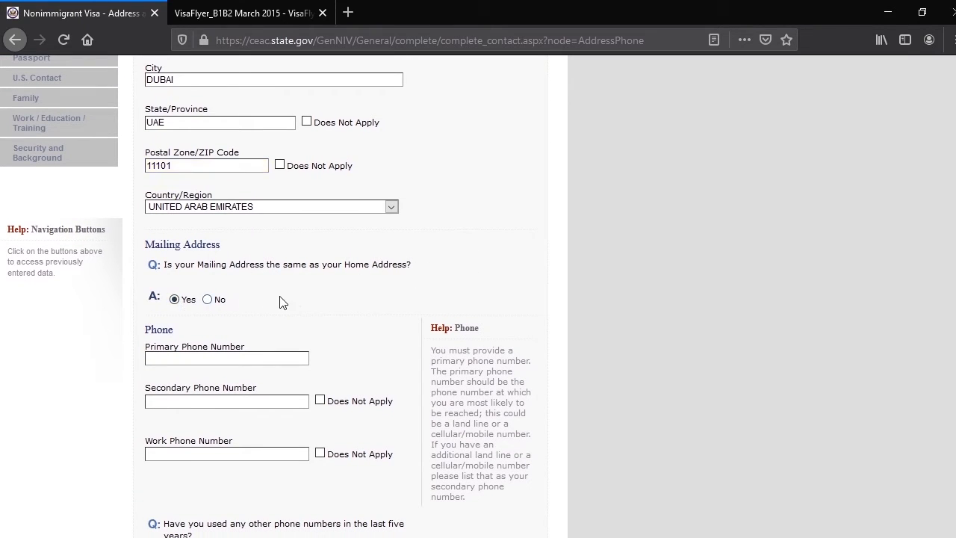
# Fill in the applicant's primary, secondary and work phone numbers
pyautogui.scroll(-6, 381, 316)
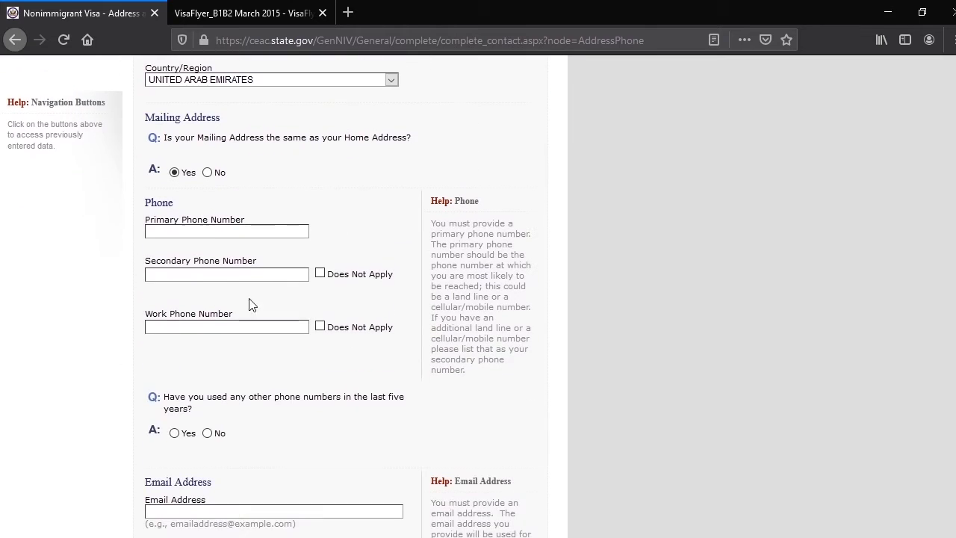
pyautogui.click(165, 233)
pyautogui.write('1')
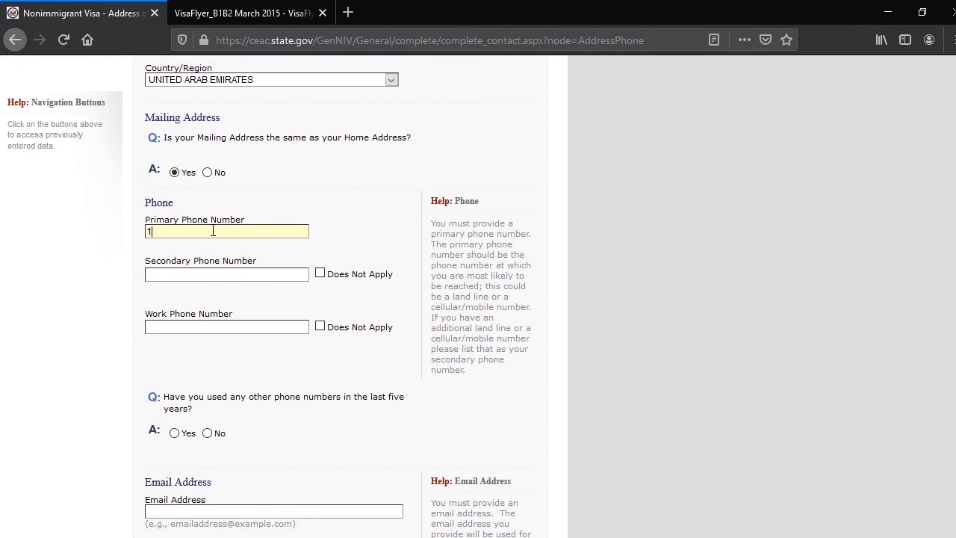
pyautogui.write('234567891')
pyautogui.press('Tab')
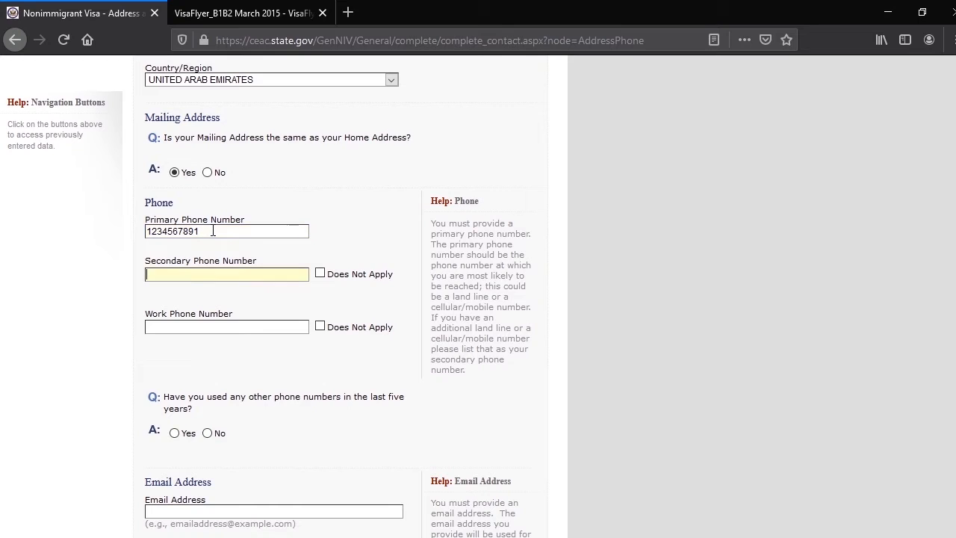
pyautogui.press('Tab')
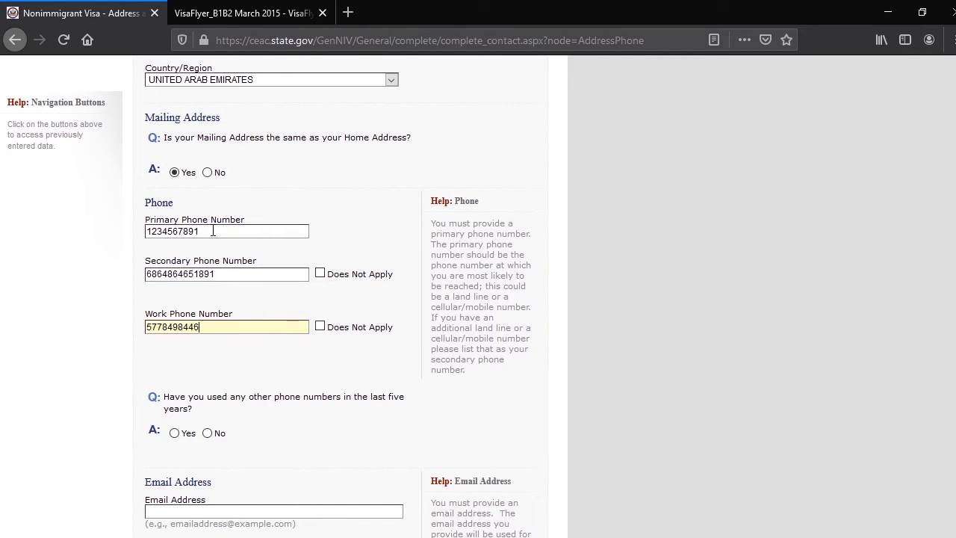
# Answer Yes to having used any other phone numbers in the last five years
pyautogui.scroll(-2, 634, 267)
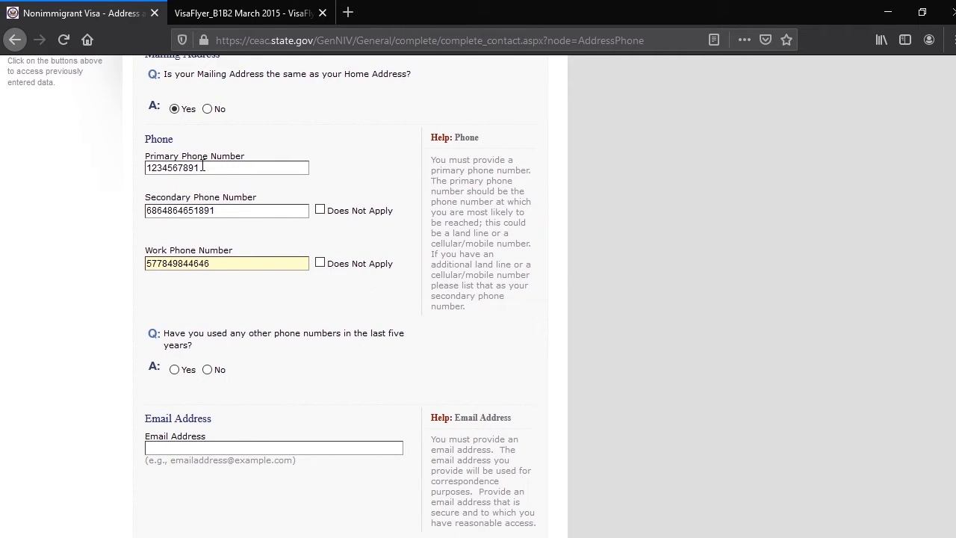
pyautogui.moveTo(202, 167); pyautogui.dragTo(133, 167)
pyautogui.moveTo(236, 213); pyautogui.dragTo(136, 217)
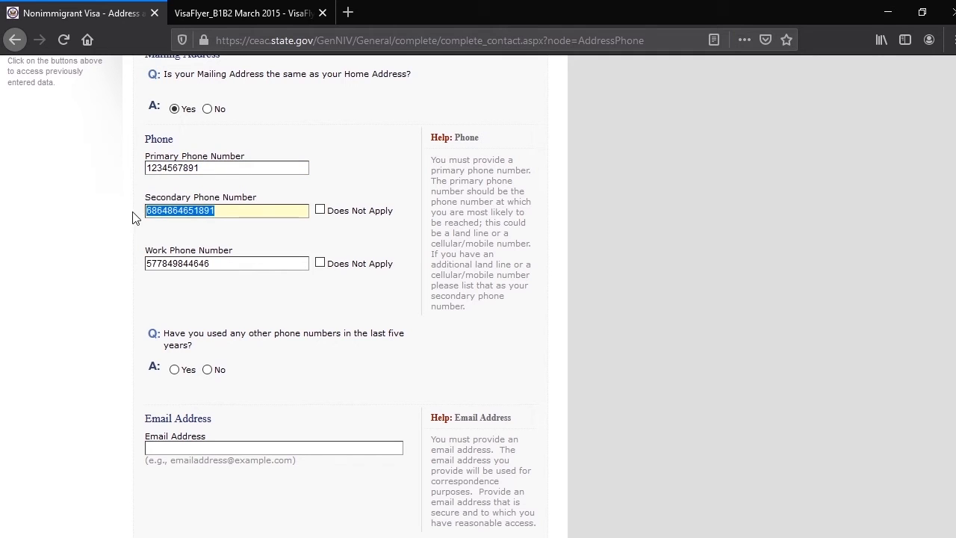
pyautogui.moveTo(223, 264); pyautogui.dragTo(128, 260)
pyautogui.scroll(-3, 116, 318)
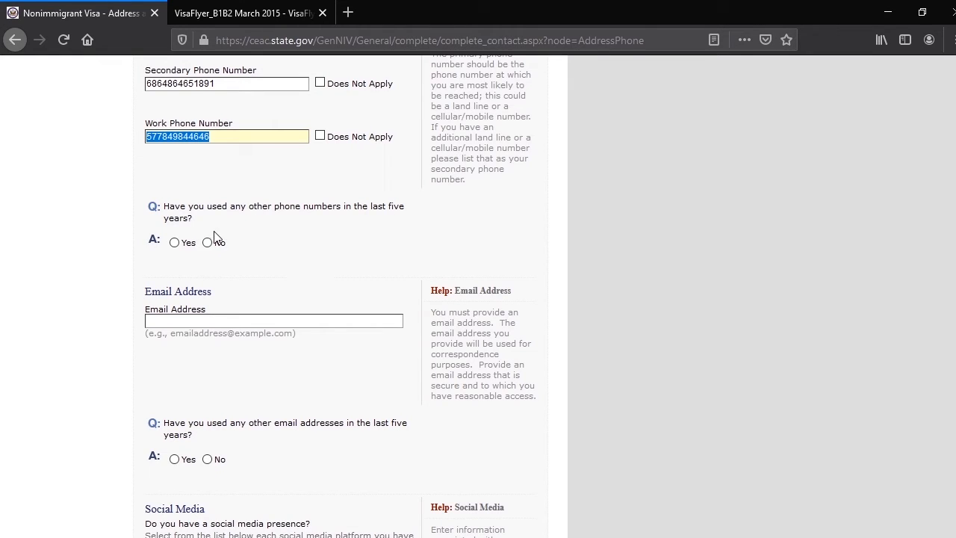
pyautogui.click(174, 243)
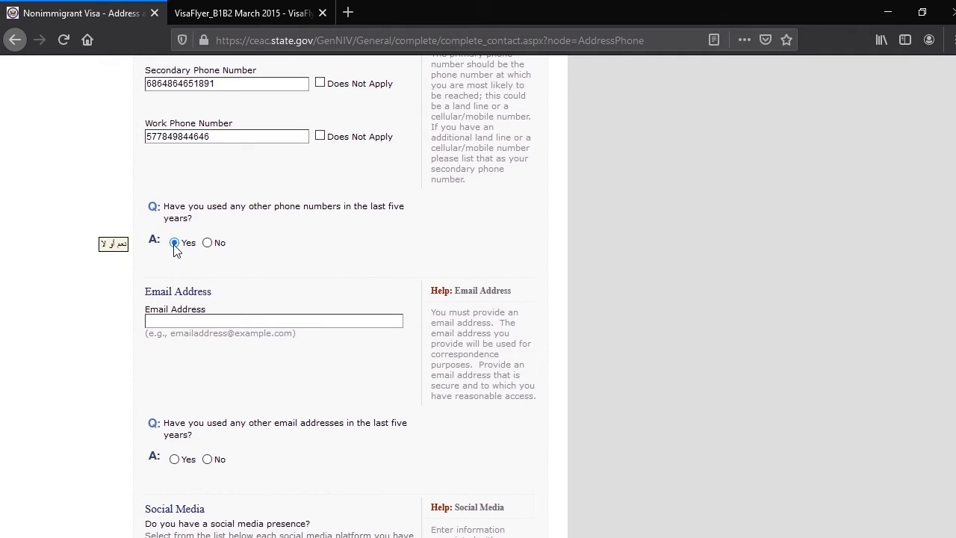
pyautogui.scroll(-5, 233, 330)
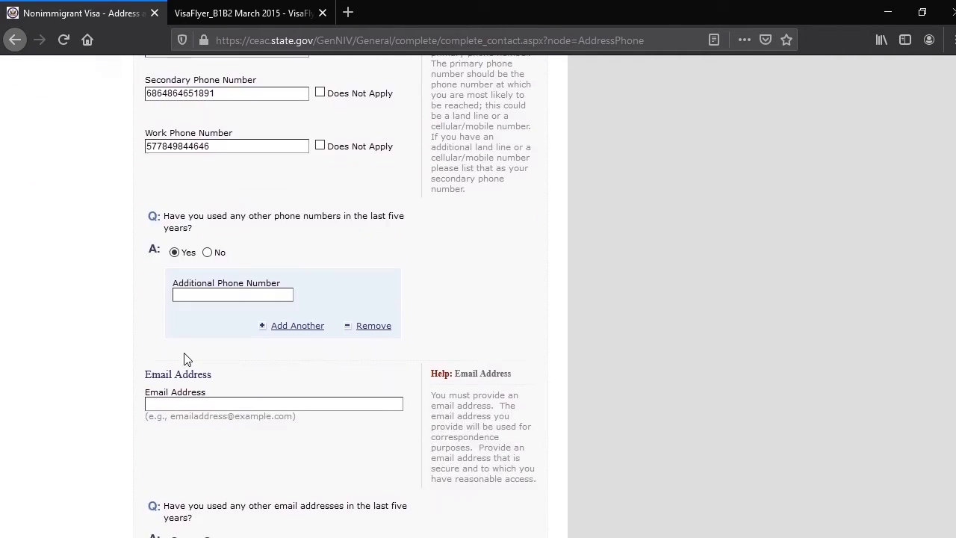
# Enter the additional phone number and the applicant's main email address
pyautogui.click(189, 296)
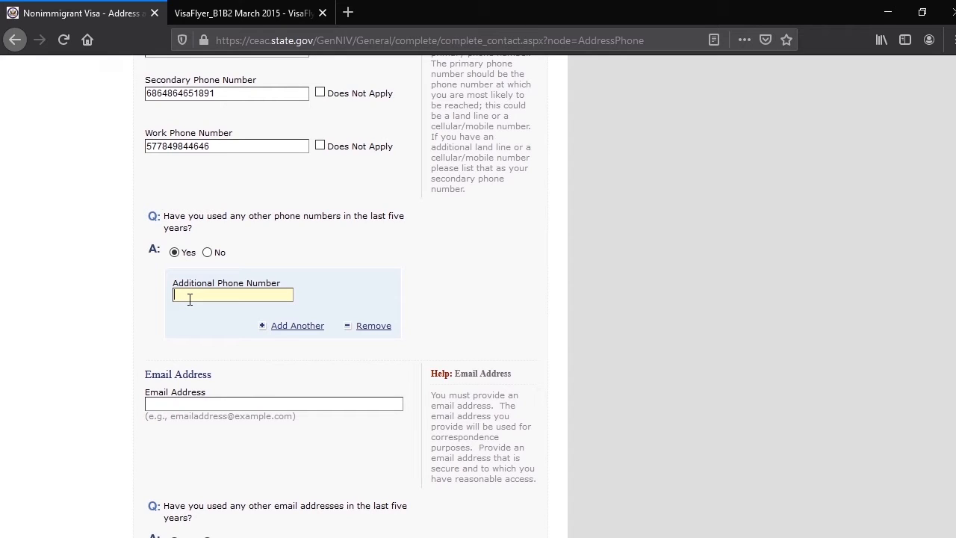
pyautogui.scroll(-3, 78, 356)
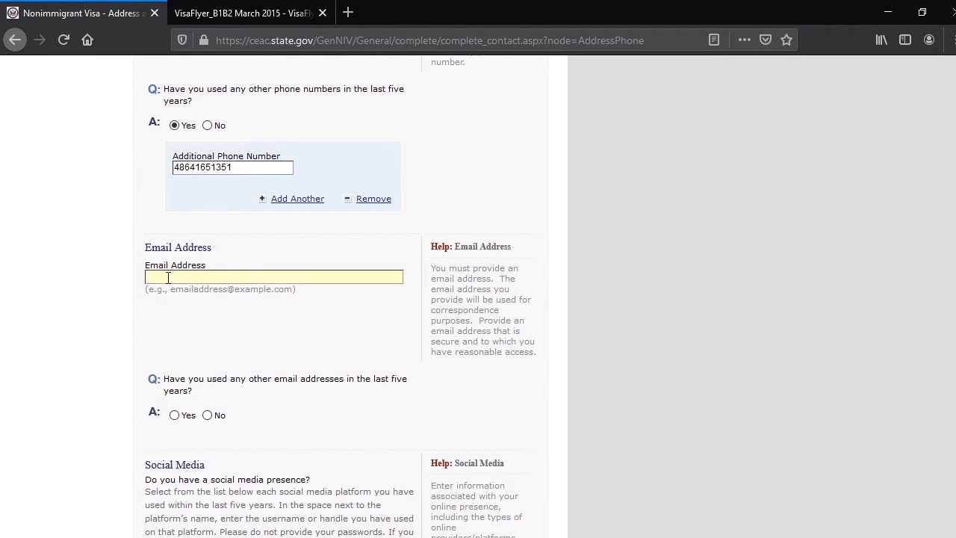
pyautogui.write('test@teat')
pyautogui.press('BackSpace')
pyautogui.press('BackSpace')
pyautogui.press('BackSpace')
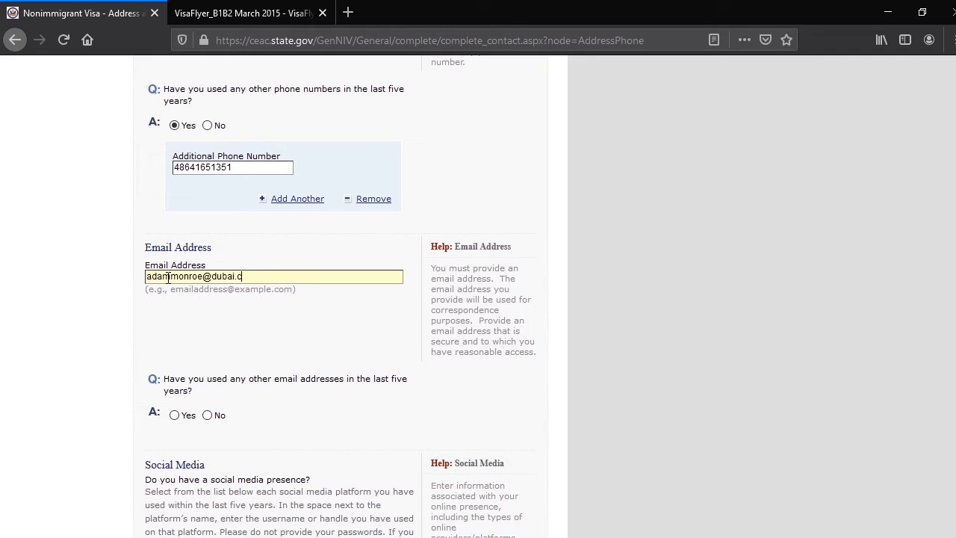
# Answer Yes to having used other email addresses in the last five years and enter a numbered variant of the main email as the additional address
pyautogui.scroll(-3, 213, 305)
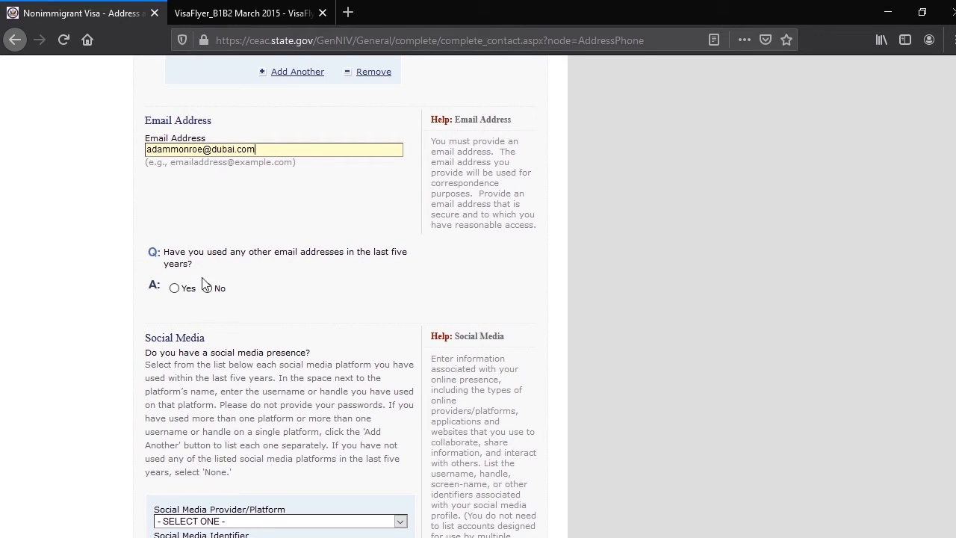
pyautogui.moveTo(256, 150); pyautogui.dragTo(118, 154)
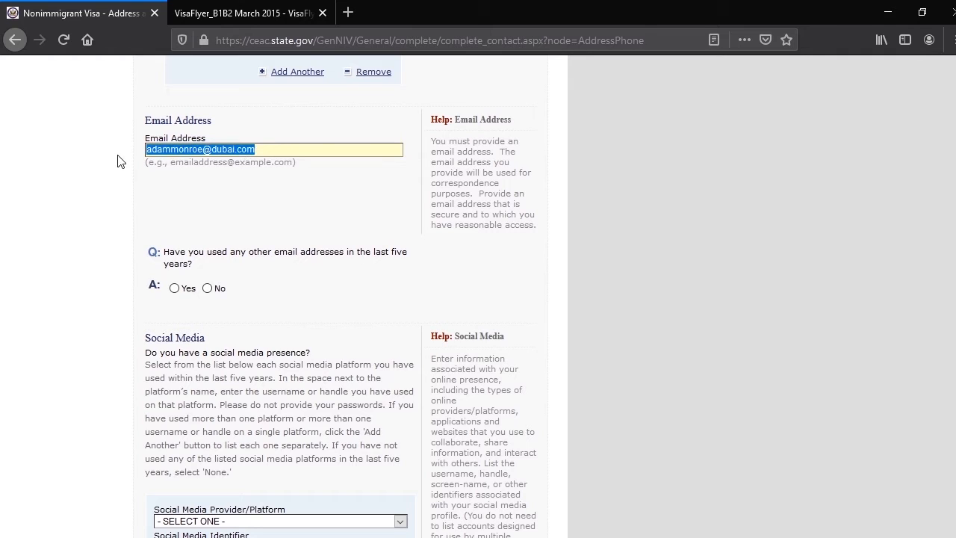
pyautogui.click(174, 288)
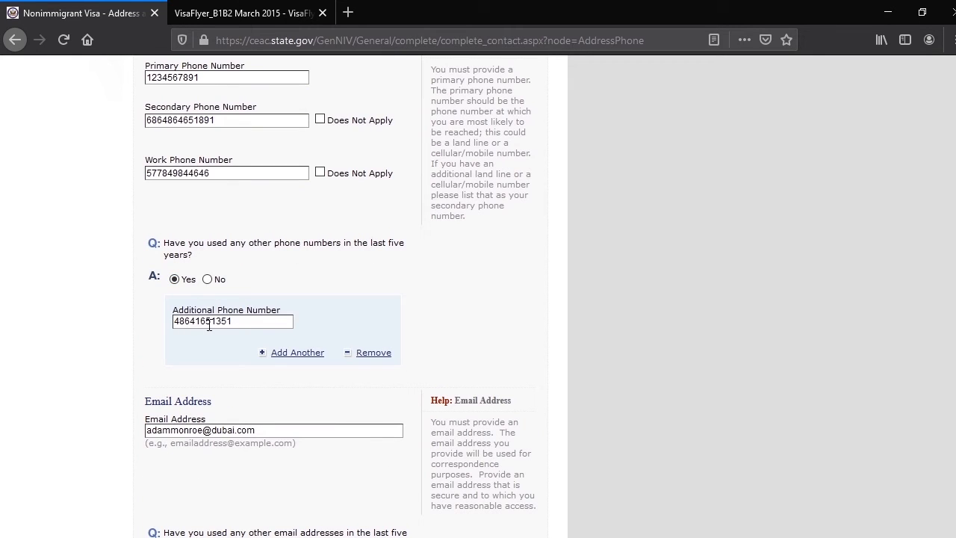
pyautogui.scroll(-3, 224, 313)
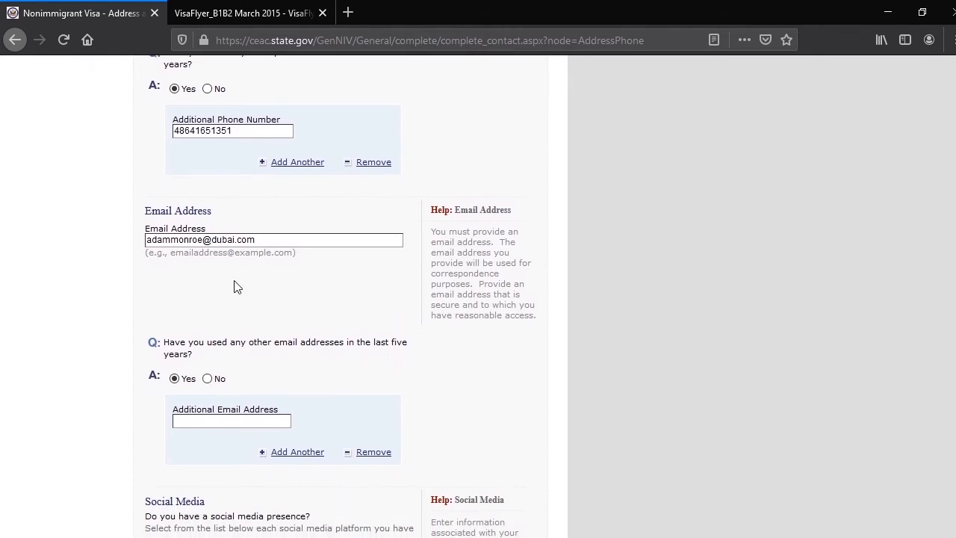
pyautogui.scroll(-2, 208, 292)
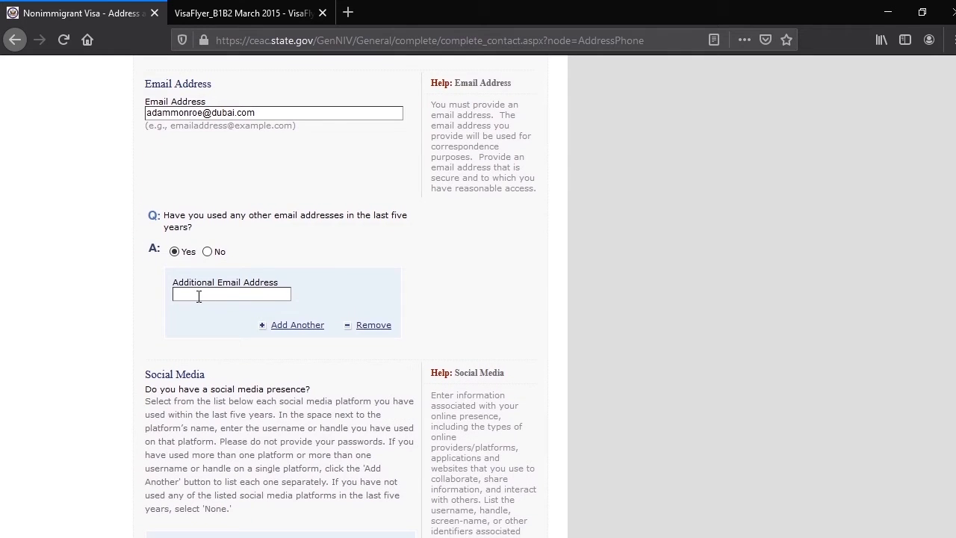
pyautogui.hotkey('ctrl', 'v')
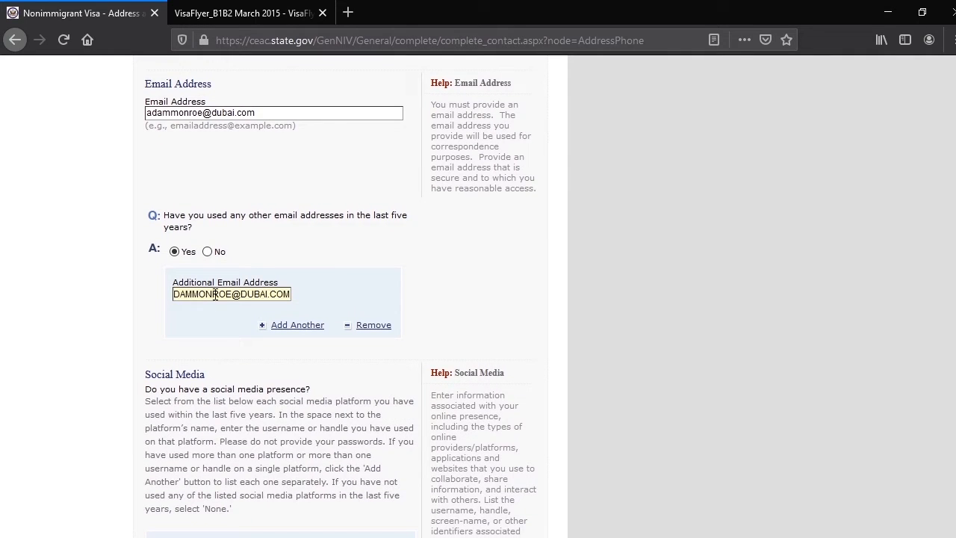
pyautogui.write('1')
pyautogui.click(72, 346)
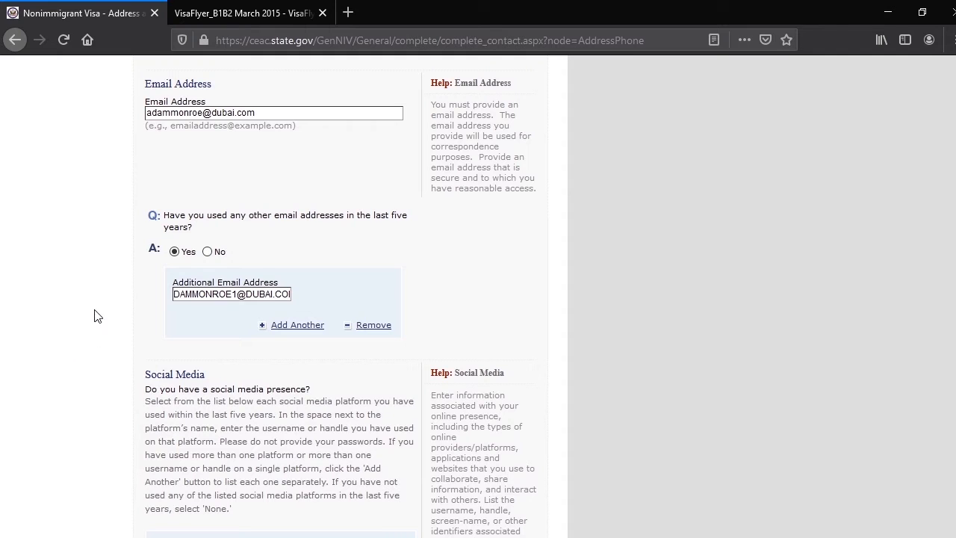
# Examine the selectable social media providers/platforms for the Facebook entry in the Social Media section
pyautogui.scroll(-3, 104, 323)
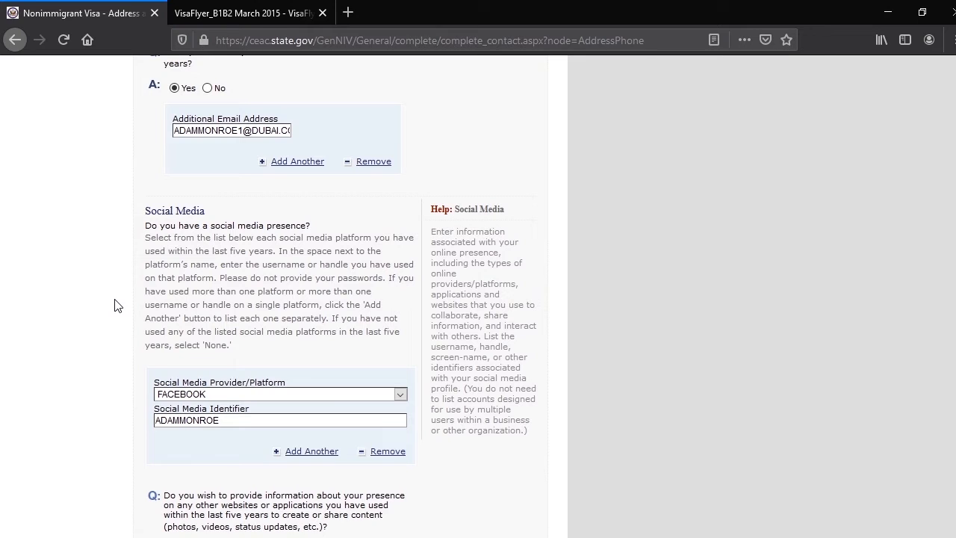
pyautogui.click(402, 394)
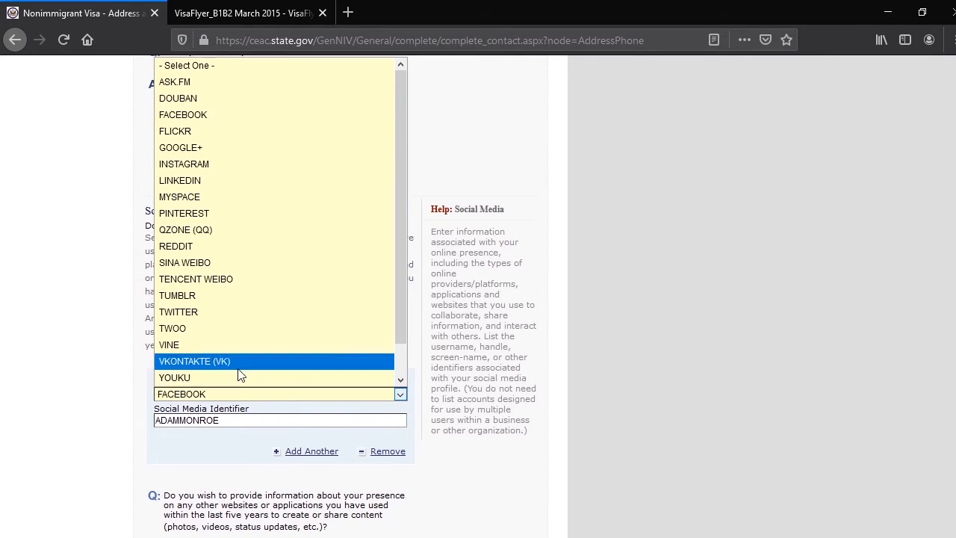
pyautogui.scroll(-1, 237, 374)
pyautogui.click(73, 385)
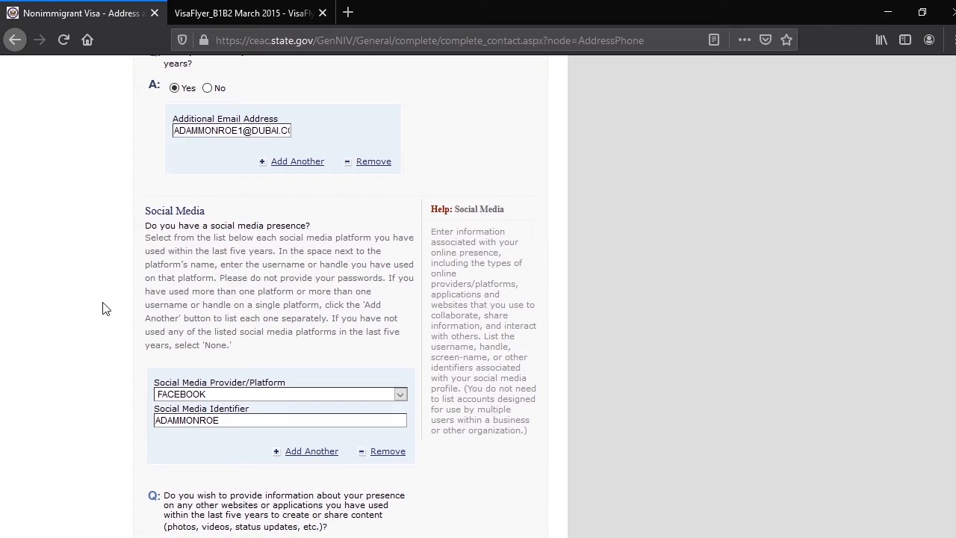
pyautogui.scroll(-3, 90, 337)
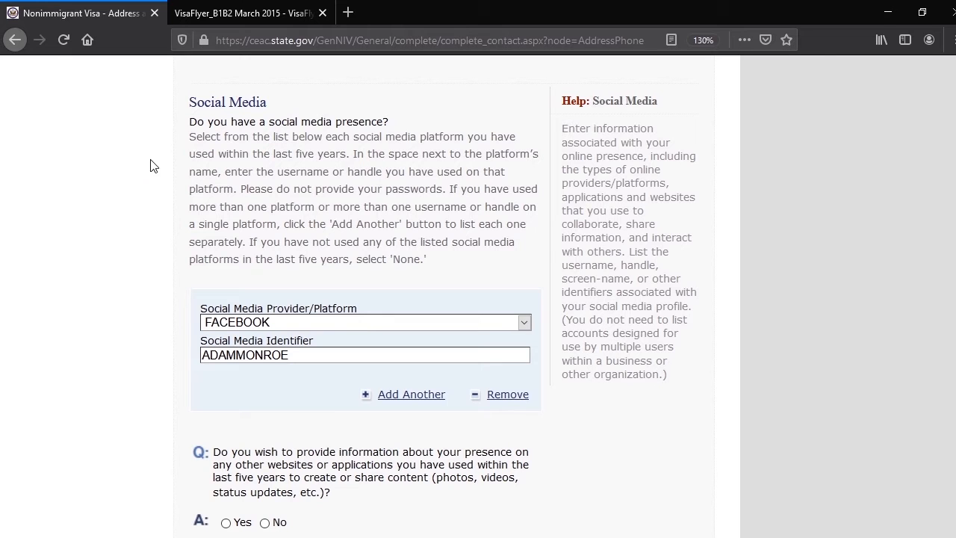
pyautogui.scroll(-1, 135, 208)
pyautogui.scroll(-2, 134, 208)
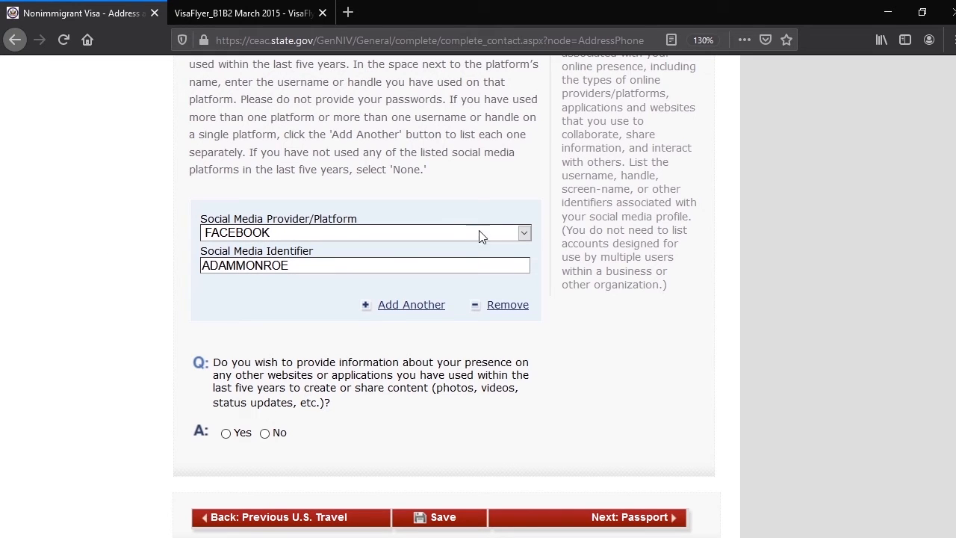
pyautogui.click(524, 234)
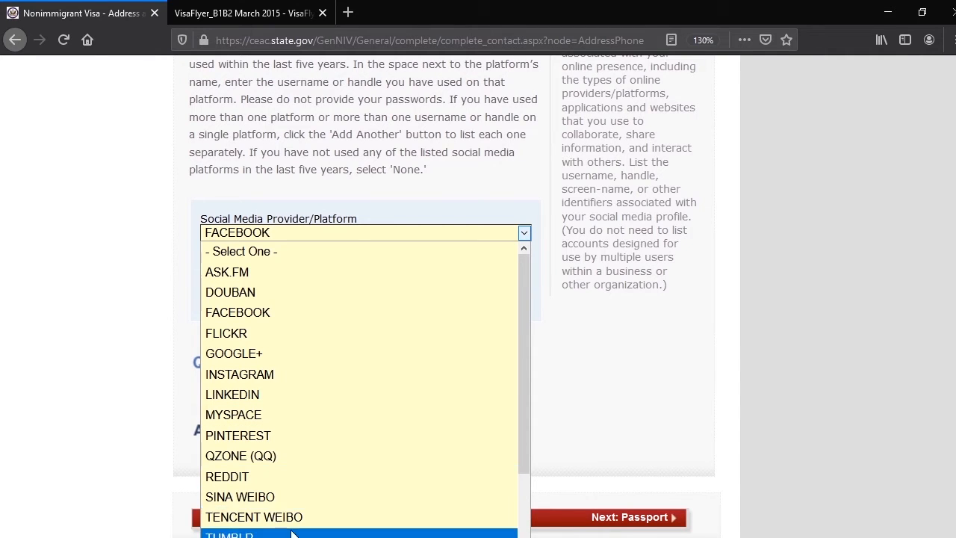
pyautogui.scroll(-2, 273, 523)
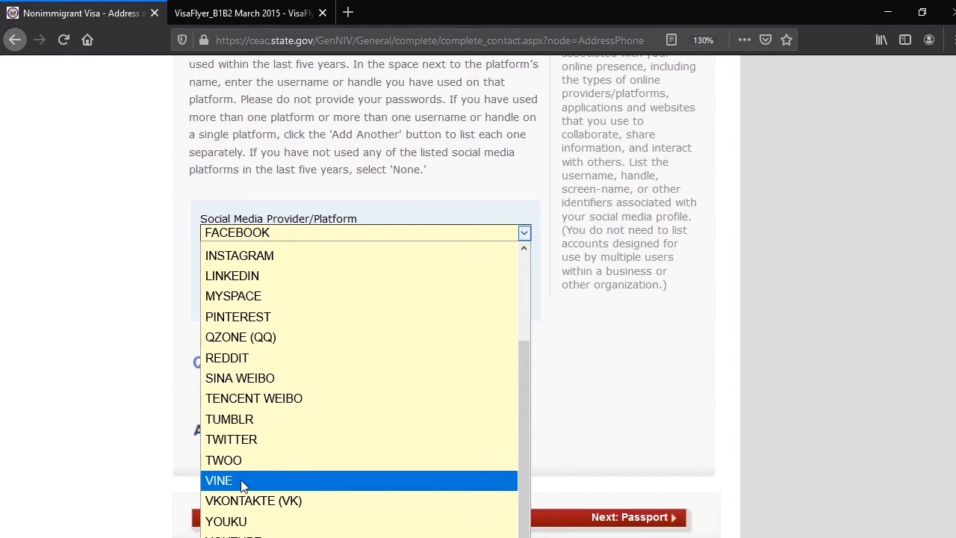
pyautogui.click(109, 444)
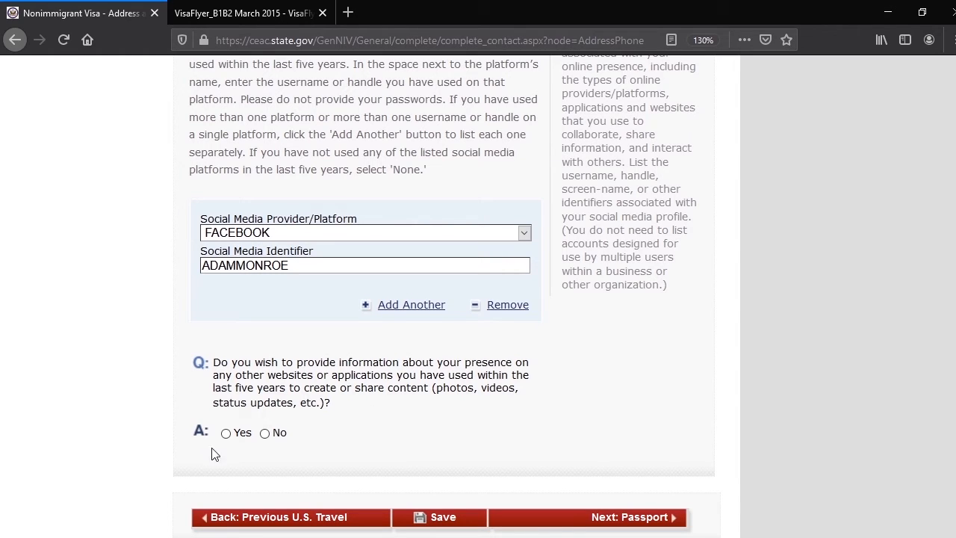
# Answer Yes to providing information about presence on other websites or applications and enter YOUTUB as the additional social media platform
pyautogui.click(228, 435)
pyautogui.scroll(-5, 269, 366)
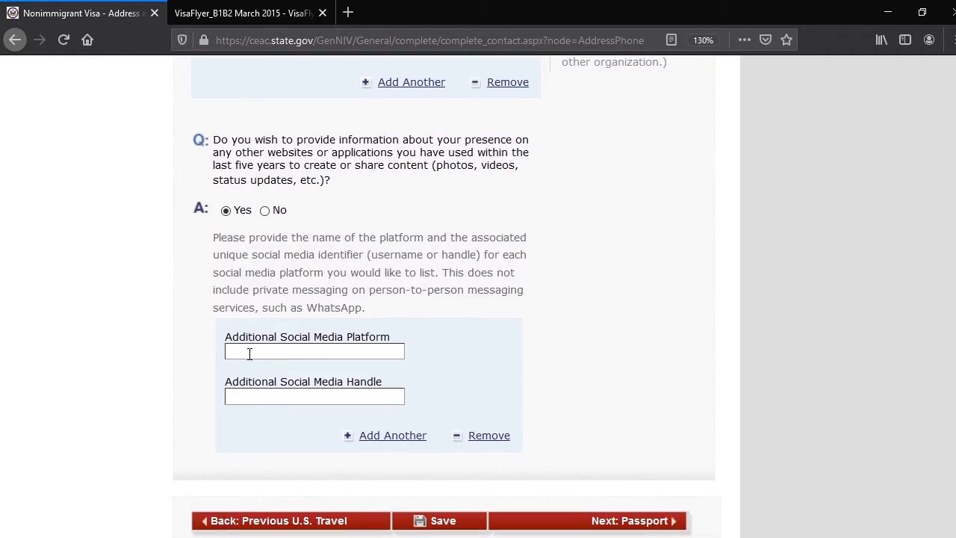
pyautogui.click(257, 358)
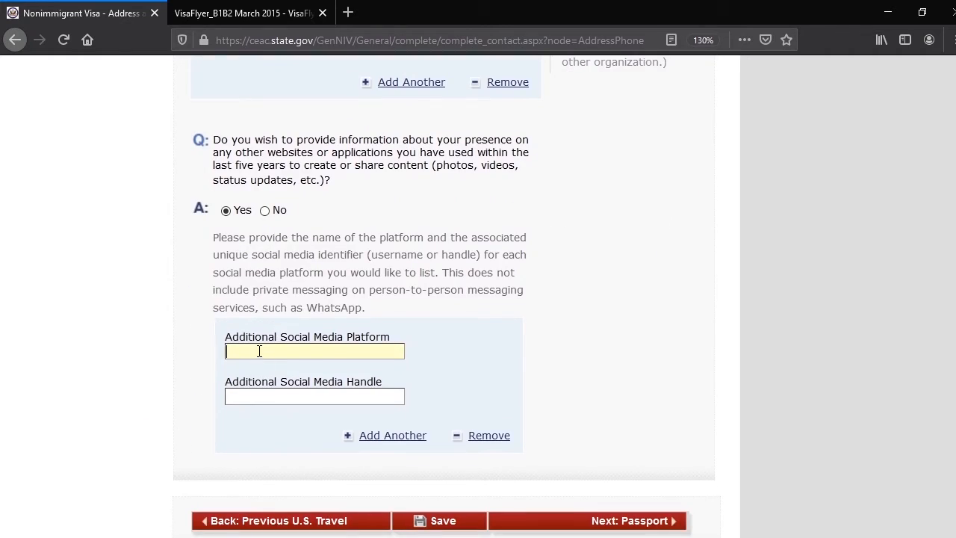
pyautogui.write('YOUTUB')
pyautogui.press('BackSpace')
pyautogui.press('BackSpace')
pyautogui.write('UB')
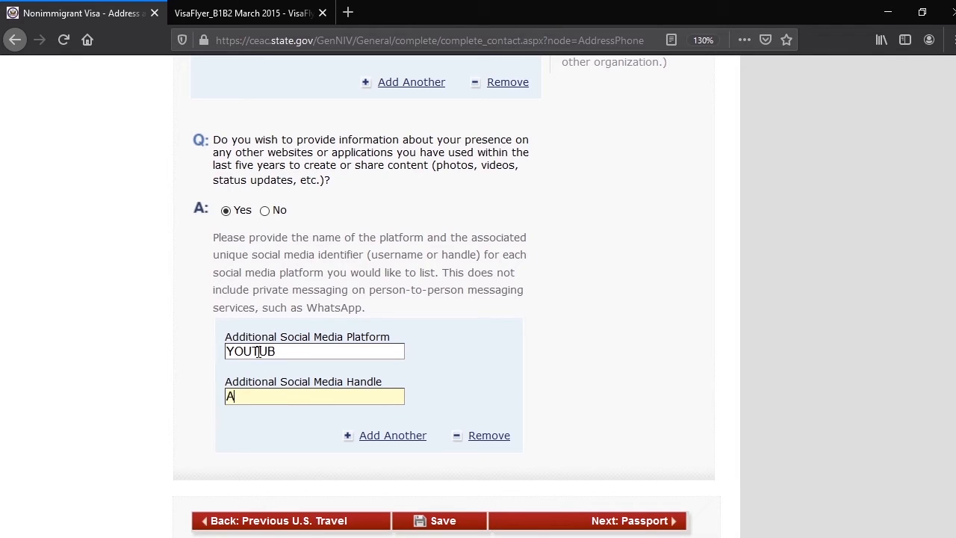
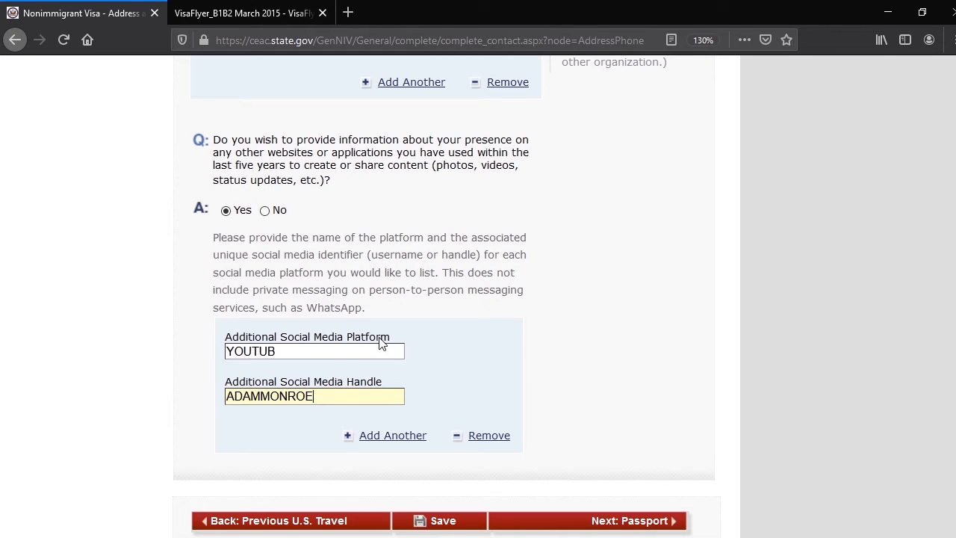
# Enter the applicant's handle for the additional social media platform and correct the platform name to YOUTUBE
pyautogui.write('E')
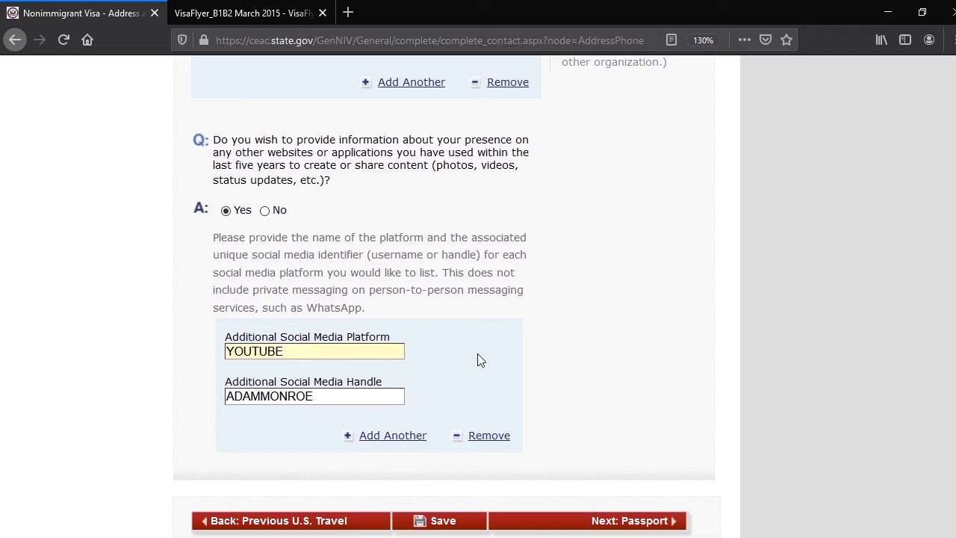
pyautogui.click(526, 430)
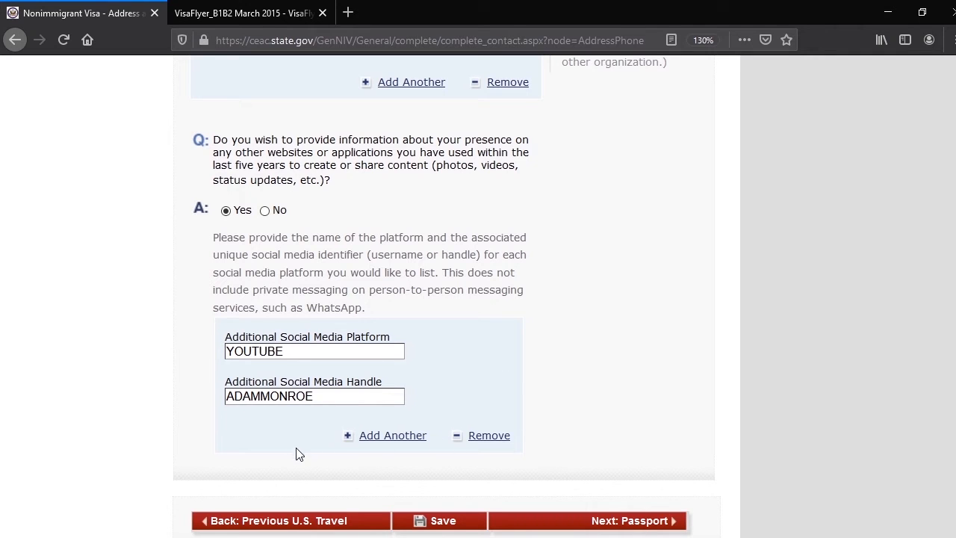
# Proceed from the address and phone page to the Passport section
pyautogui.scroll(3, 321, 440)
pyautogui.scroll(-5, 337, 410)
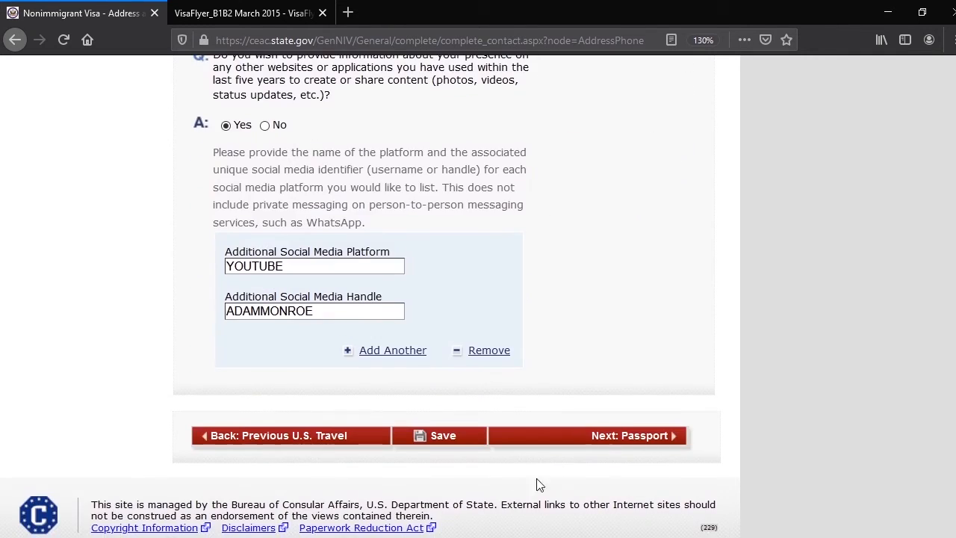
pyautogui.click(626, 438)
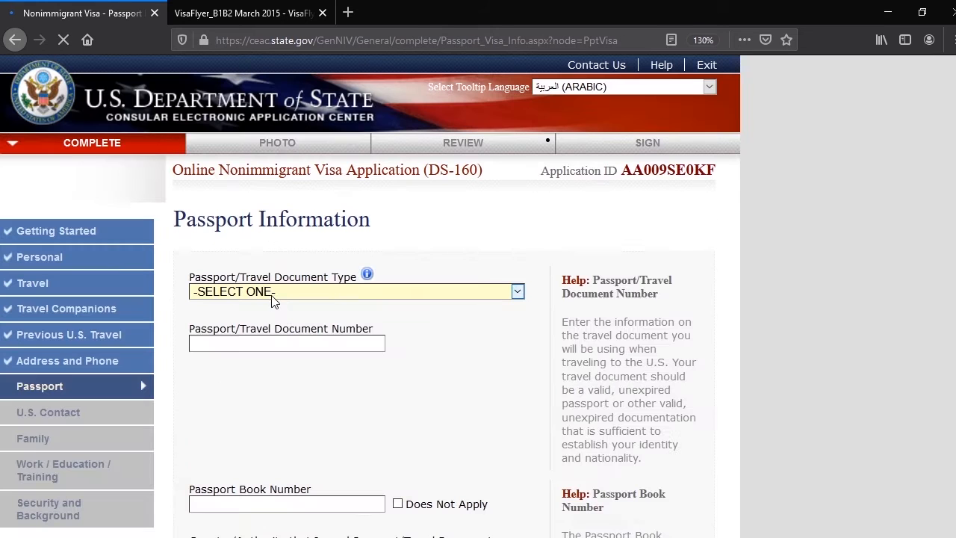
# Set the passport/travel document type to REGULAR and enter the passport number
pyautogui.click(300, 293)
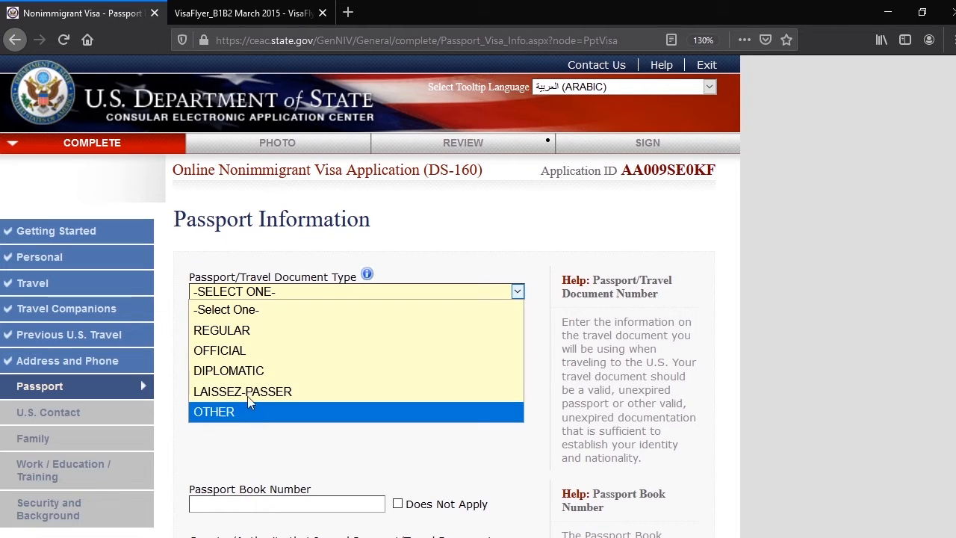
pyautogui.click(243, 337)
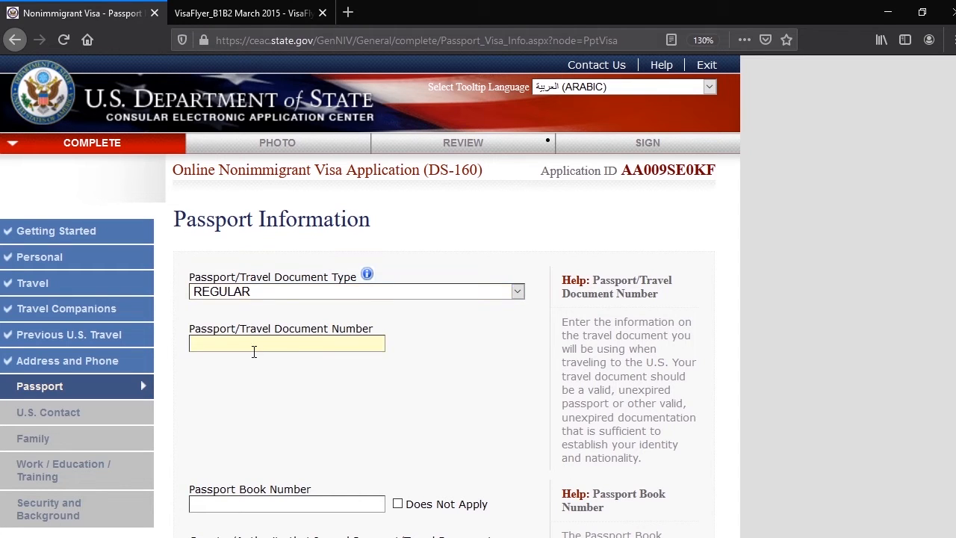
# Mark the Passport Book Number as Does Not Apply
pyautogui.scroll(-2, 277, 370)
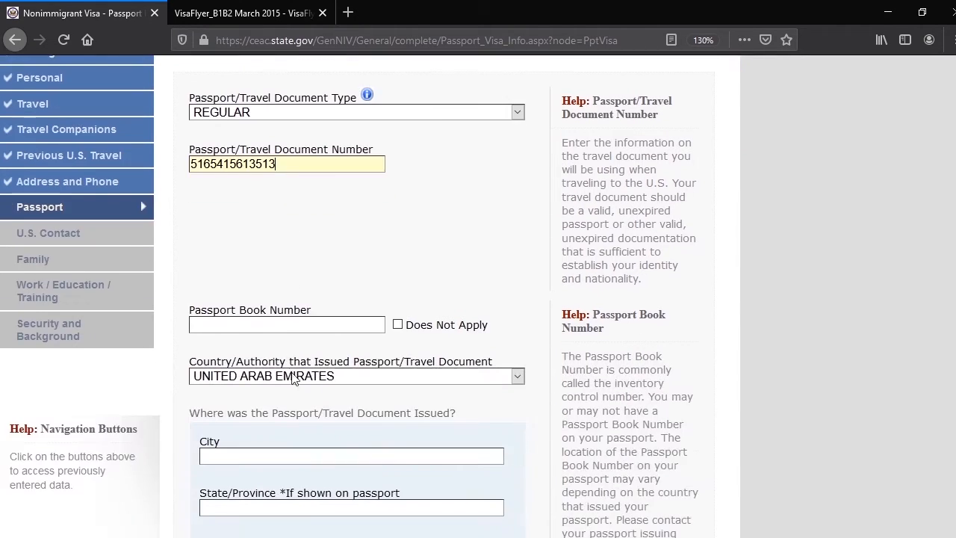
pyautogui.click(217, 324)
pyautogui.moveTo(251, 309)
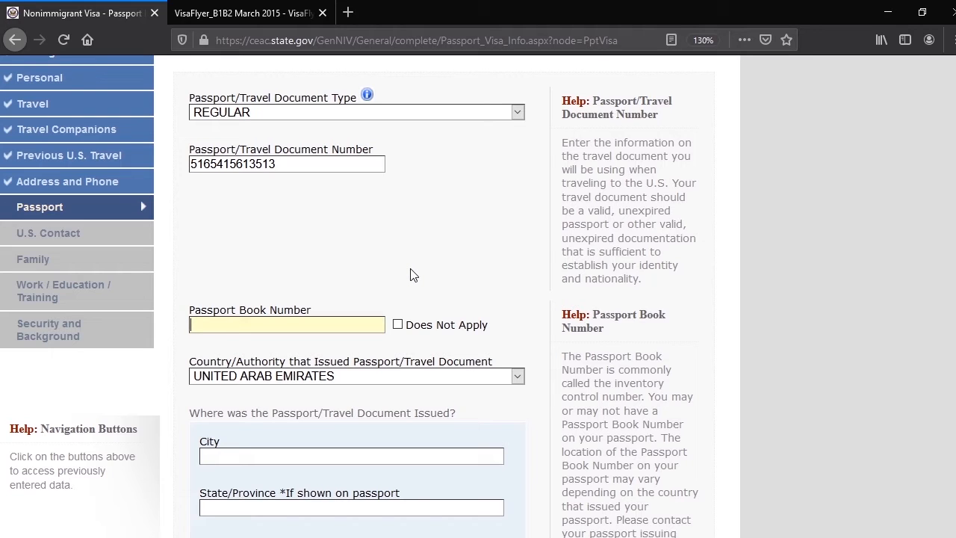
pyautogui.click(399, 325)
# Enter DUBAI as both the city and the state/province where the passport was issued
pyautogui.scroll(-3, 322, 299)
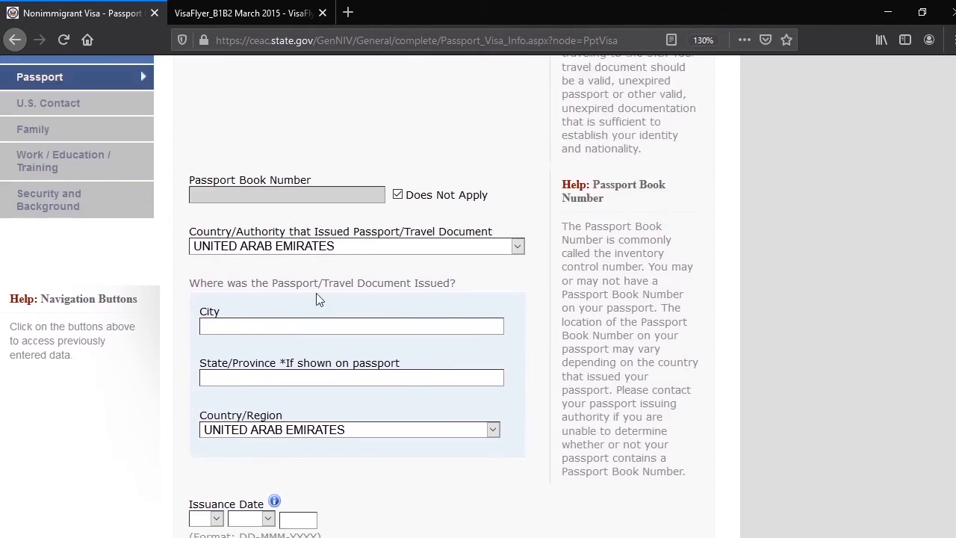
pyautogui.scroll(-1, 317, 299)
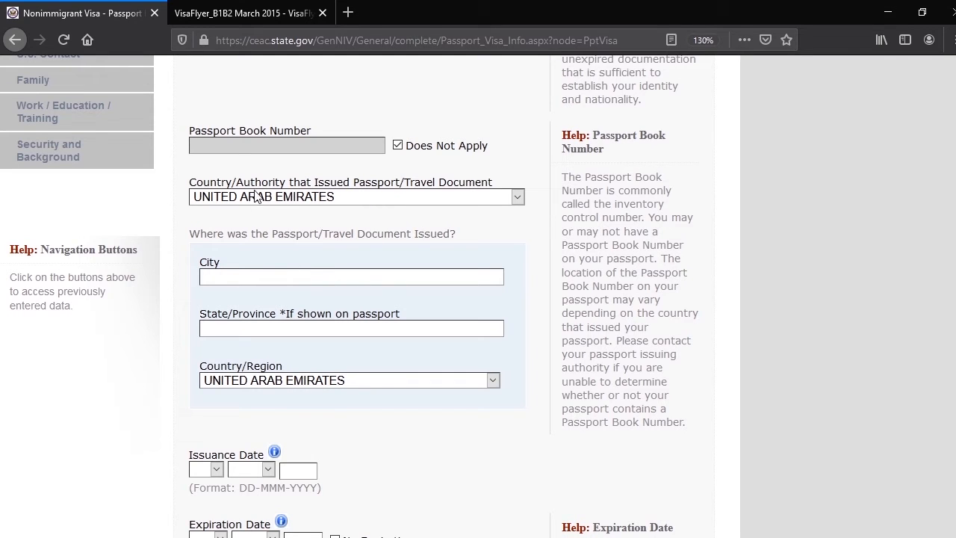
pyautogui.write('DU')
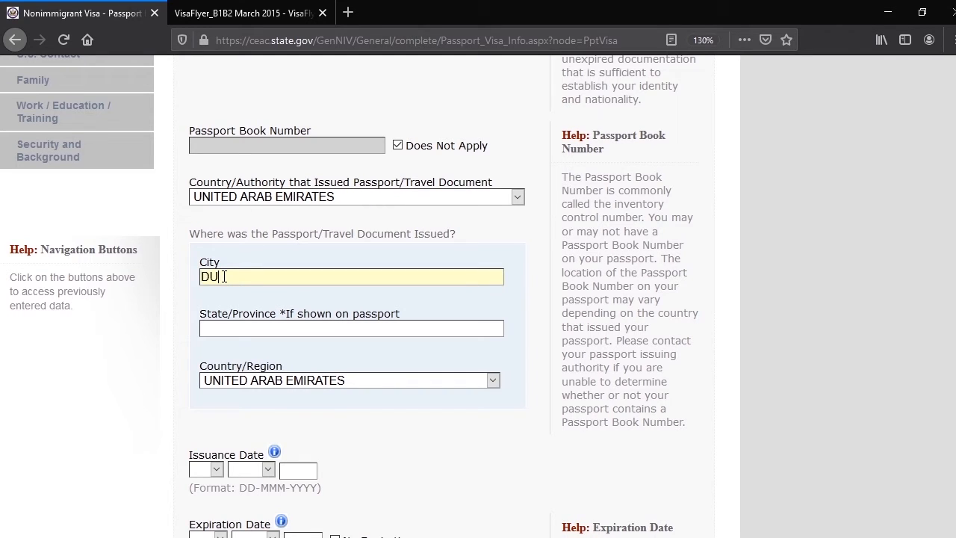
pyautogui.write('ABAI')
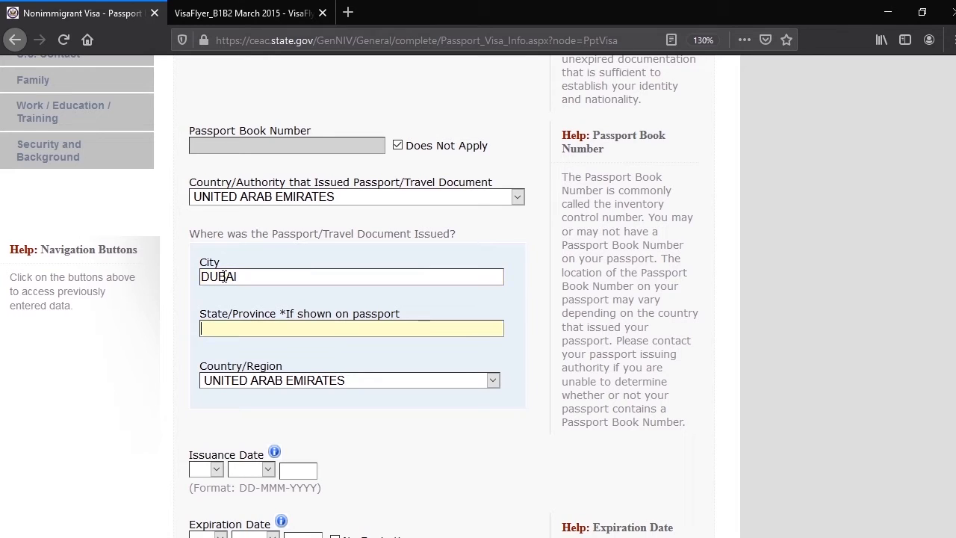
pyautogui.write('DUBA')
# Set the passport's issuance date to 01 JAN 2018
pyautogui.scroll(-4, 224, 276)
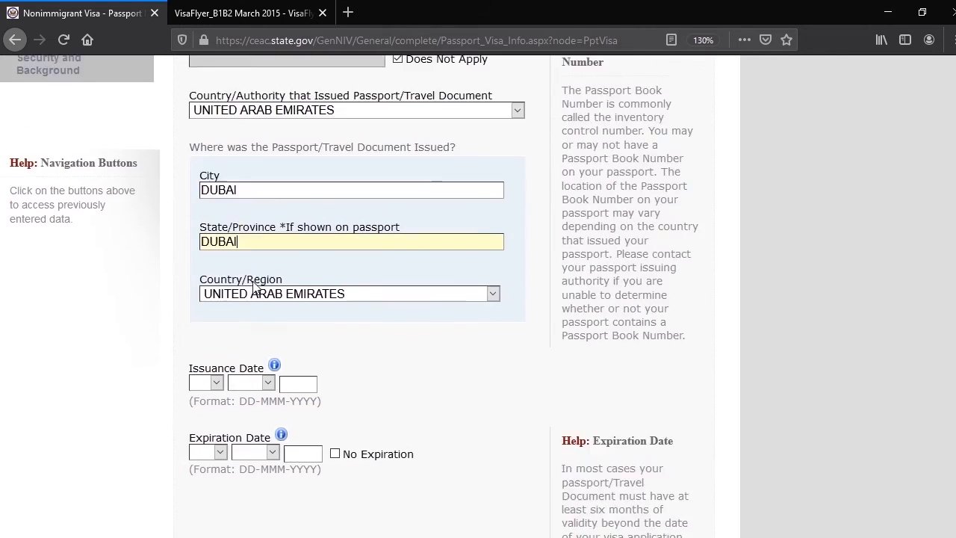
pyautogui.click(216, 291)
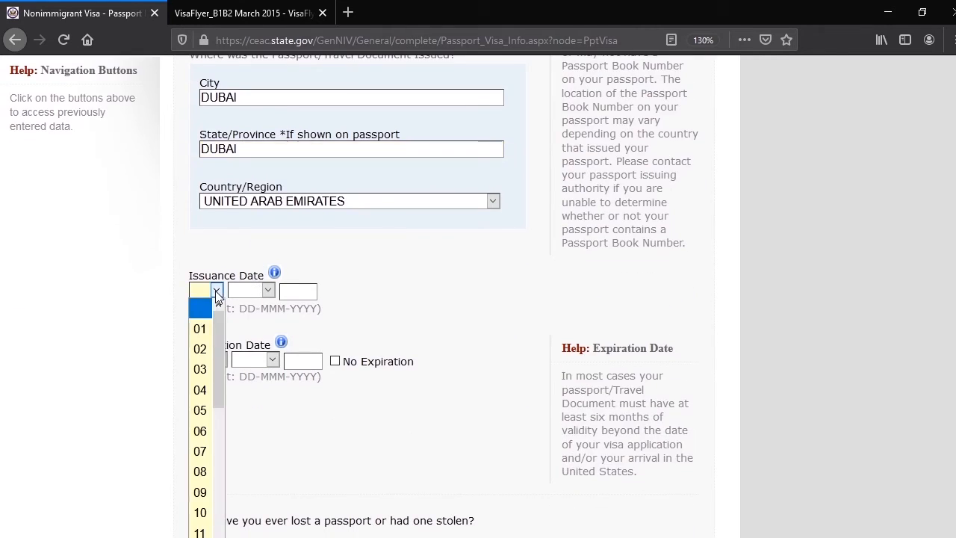
pyautogui.click(200, 329)
pyautogui.click(256, 290)
pyautogui.click(243, 330)
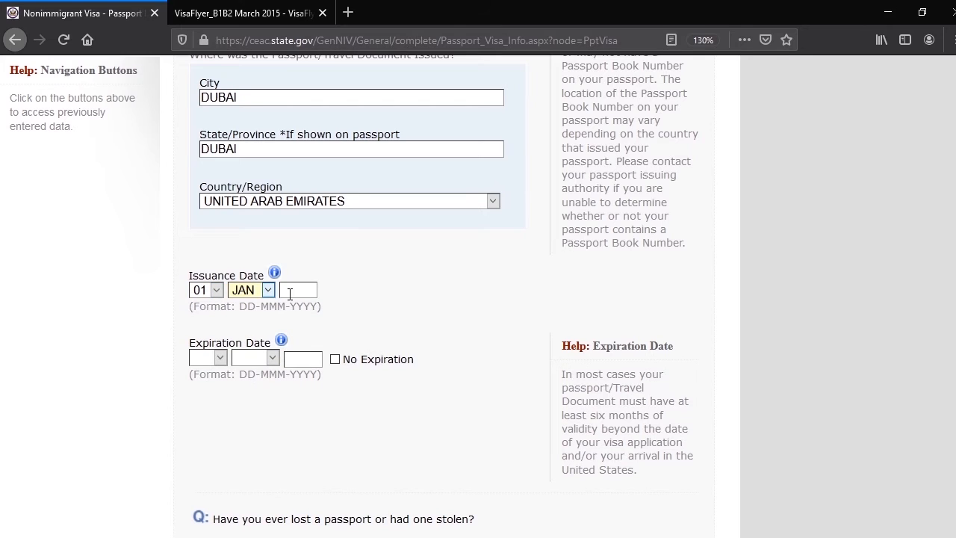
pyautogui.click(310, 292)
pyautogui.write('20')
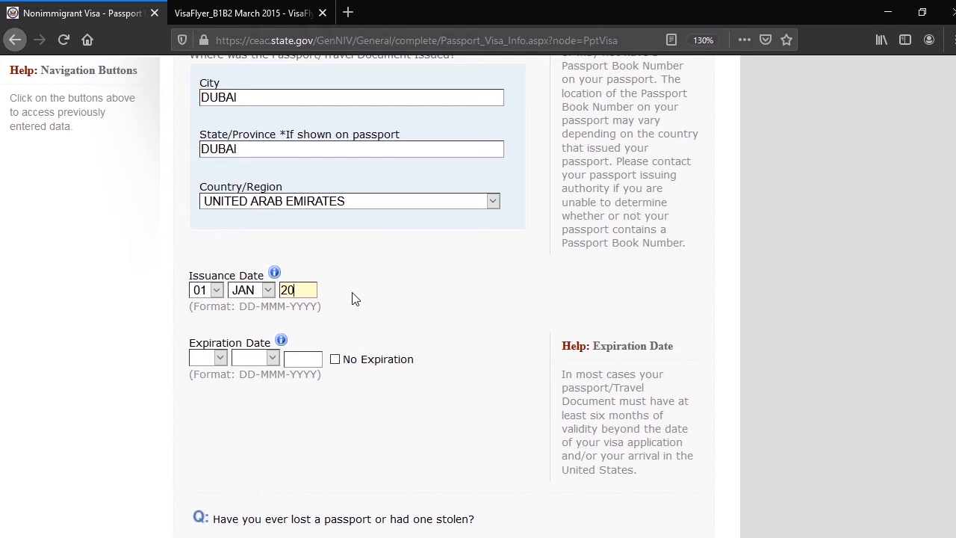
pyautogui.write('18')
# Set the passport's expiration date to 01 JAN 2028
pyautogui.click(218, 357)
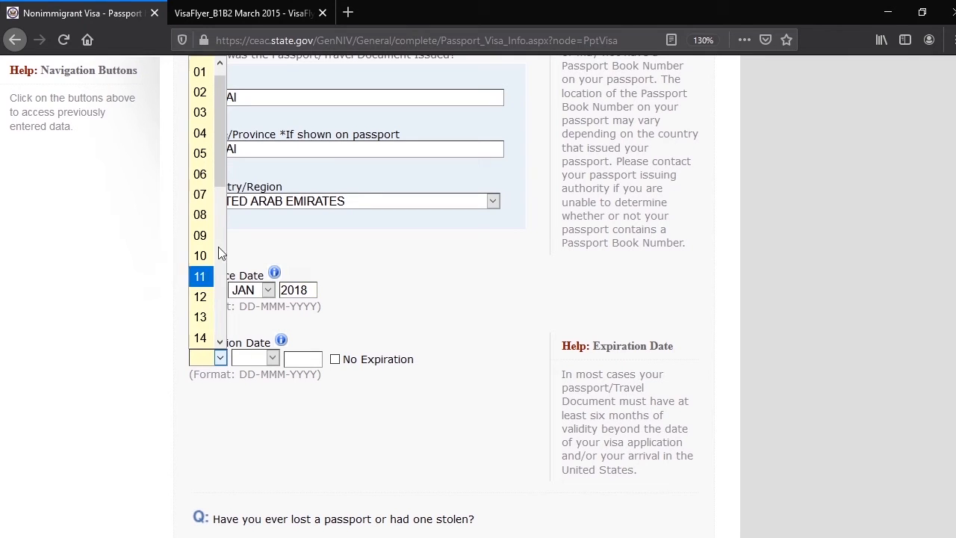
pyautogui.click(201, 72)
pyautogui.click(272, 359)
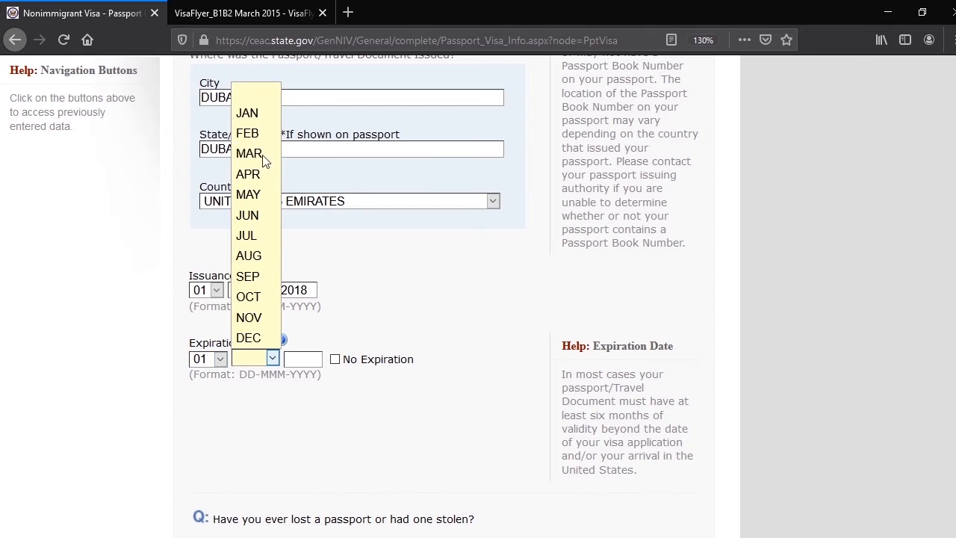
pyautogui.click(250, 112)
pyautogui.click(307, 358)
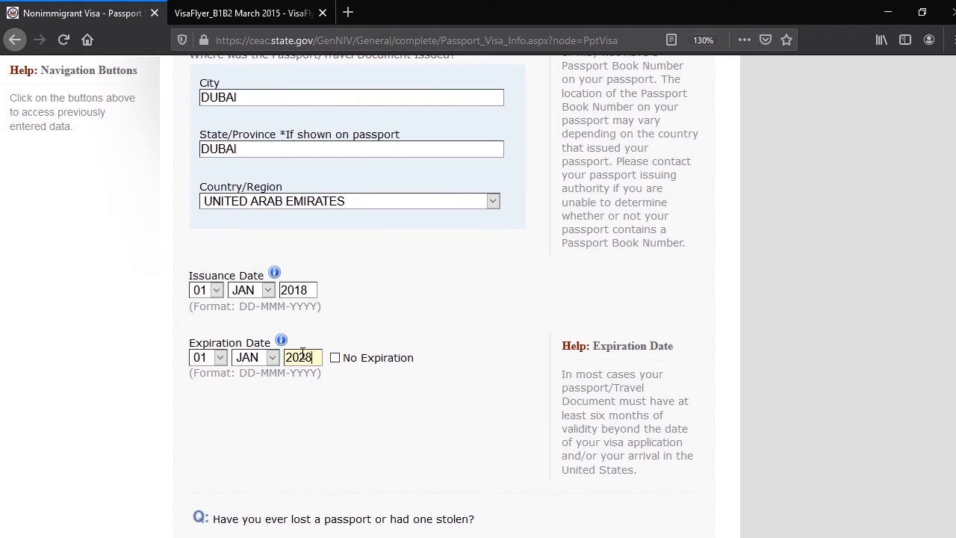
# Answer Yes to the lost or stolen passport question and examine the details it requests
pyautogui.scroll(-3, 324, 384)
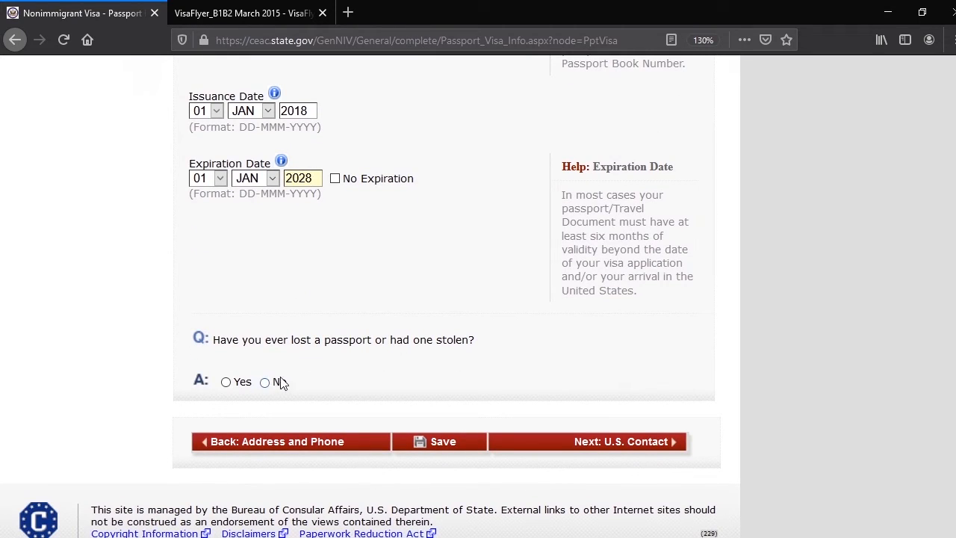
pyautogui.scroll(3, 542, 361)
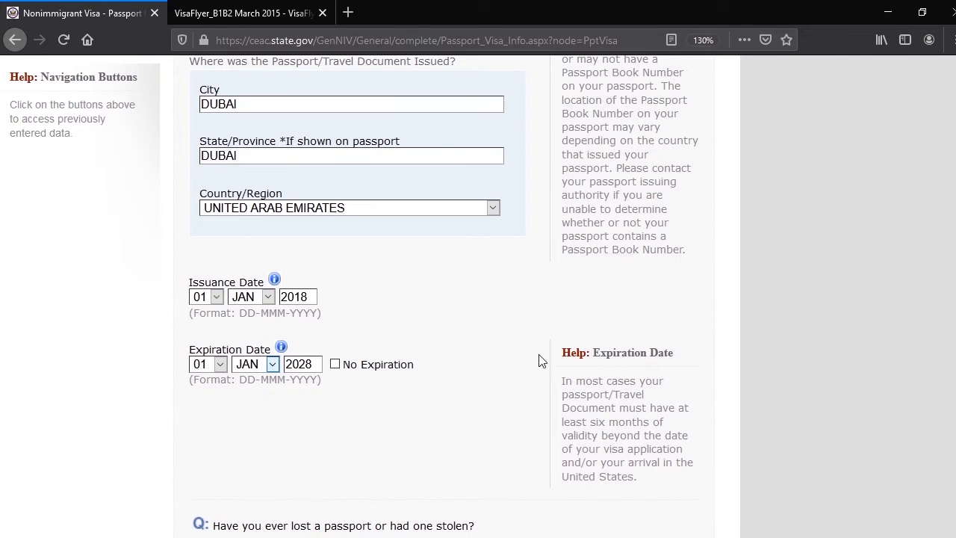
pyautogui.scroll(-3, 367, 366)
pyautogui.click(225, 389)
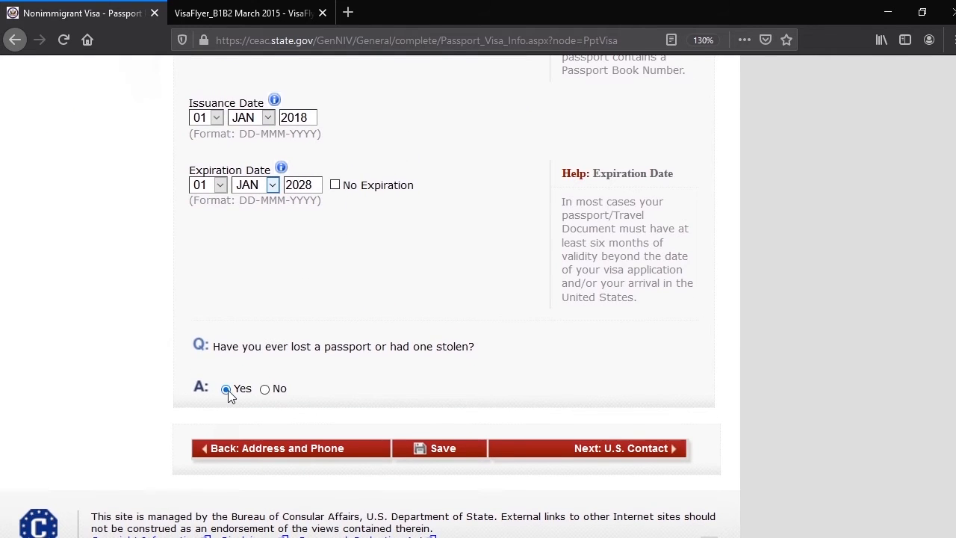
pyautogui.scroll(-3, 399, 380)
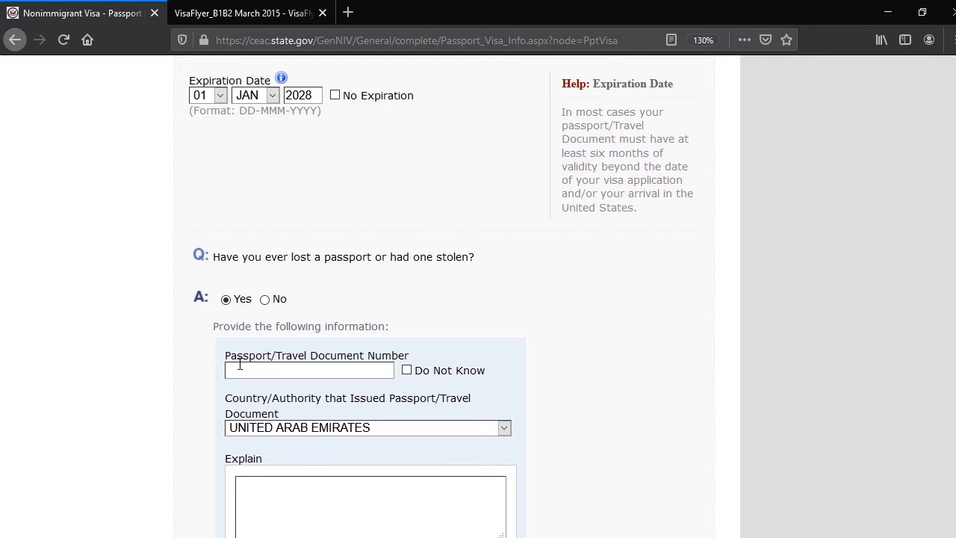
pyautogui.scroll(-2, 236, 369)
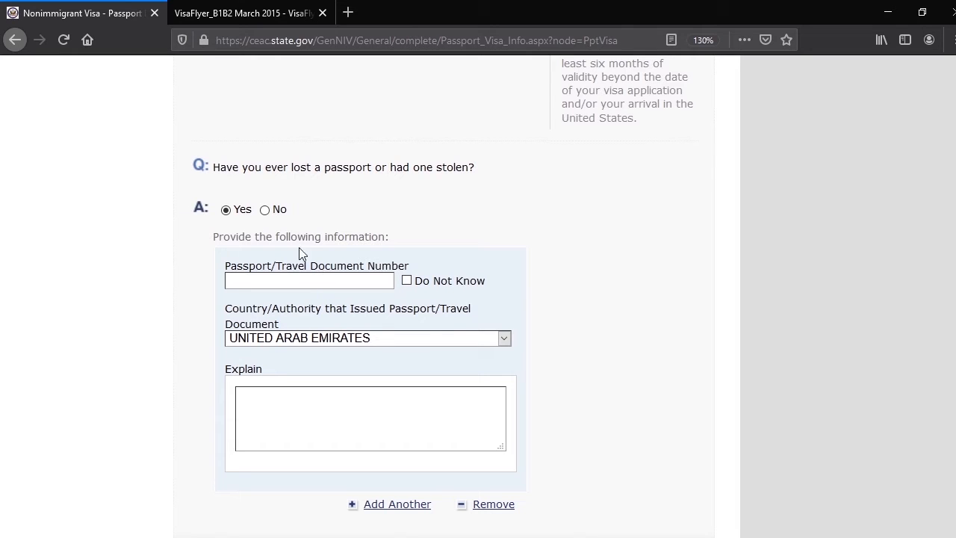
# Answer No to the lost or stolen passport question and proceed to the U.S. Contact section
pyautogui.click(265, 210)
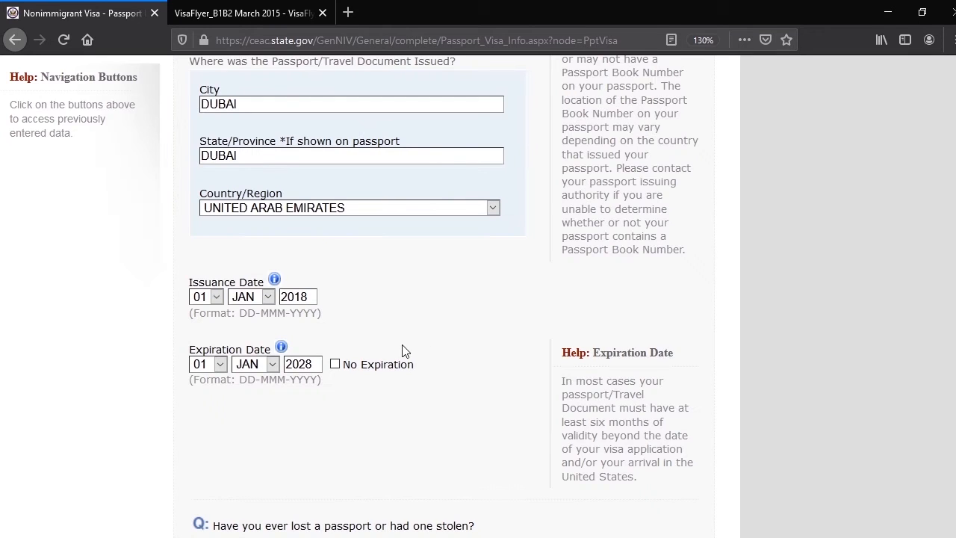
pyautogui.scroll(-1, 403, 345)
pyautogui.scroll(-2, 419, 358)
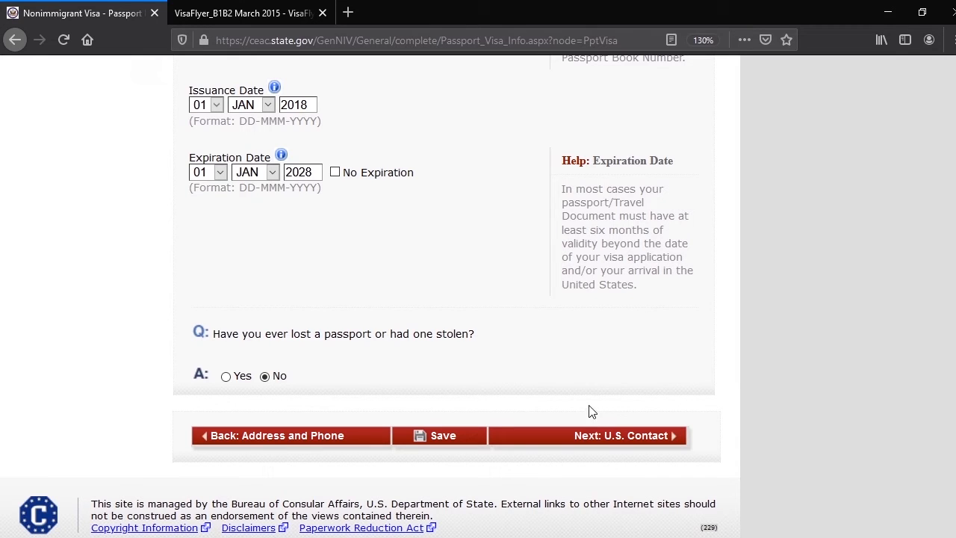
pyautogui.click(607, 442)
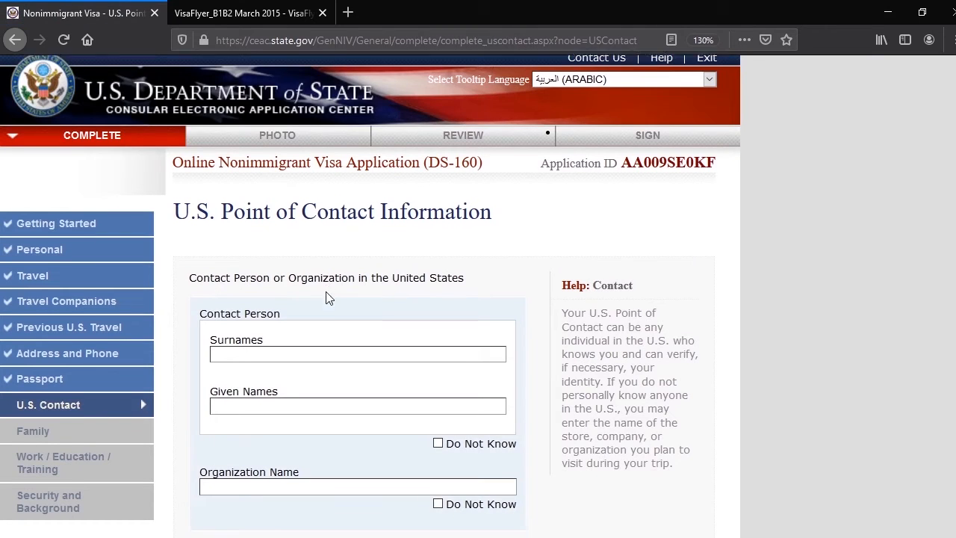
# Try VMWARE WORLD as the U.S. contact's organization name and clear the entry again
pyautogui.scroll(-3, 325, 298)
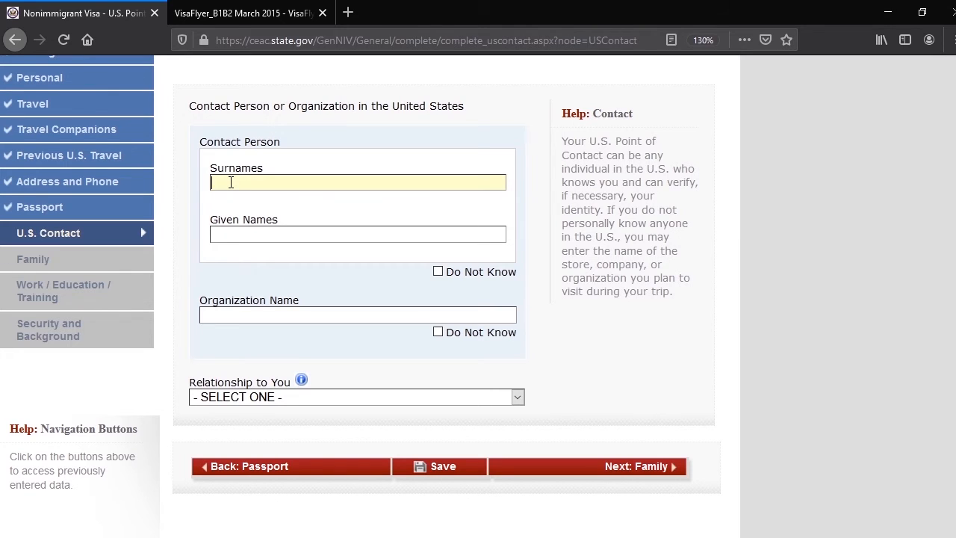
pyautogui.click(228, 315)
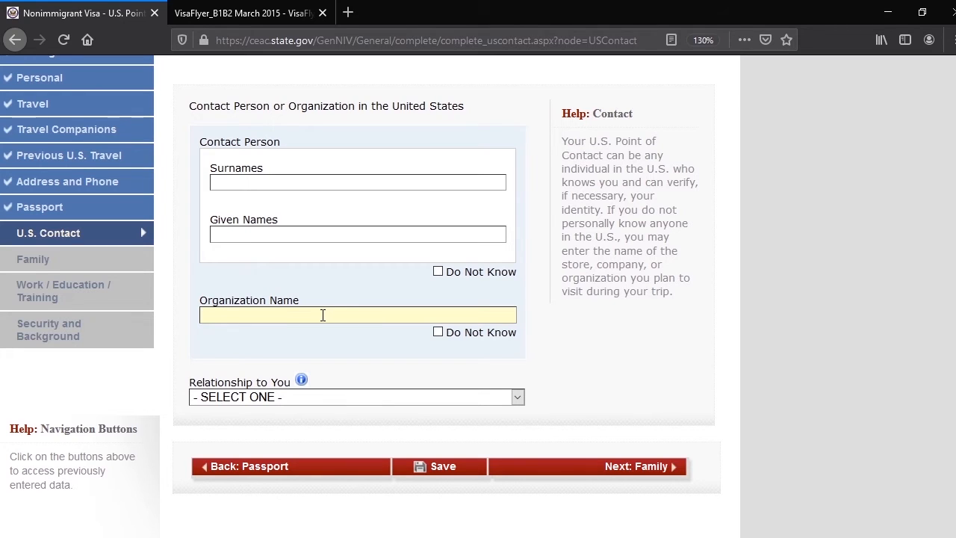
pyautogui.write('VMWARE WORLD')
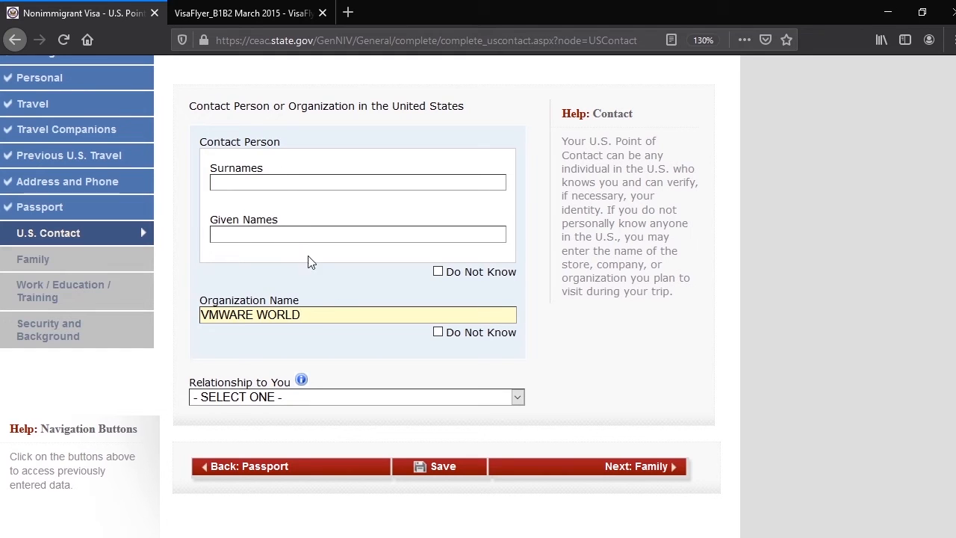
pyautogui.moveTo(308, 318); pyautogui.dragTo(175, 309)
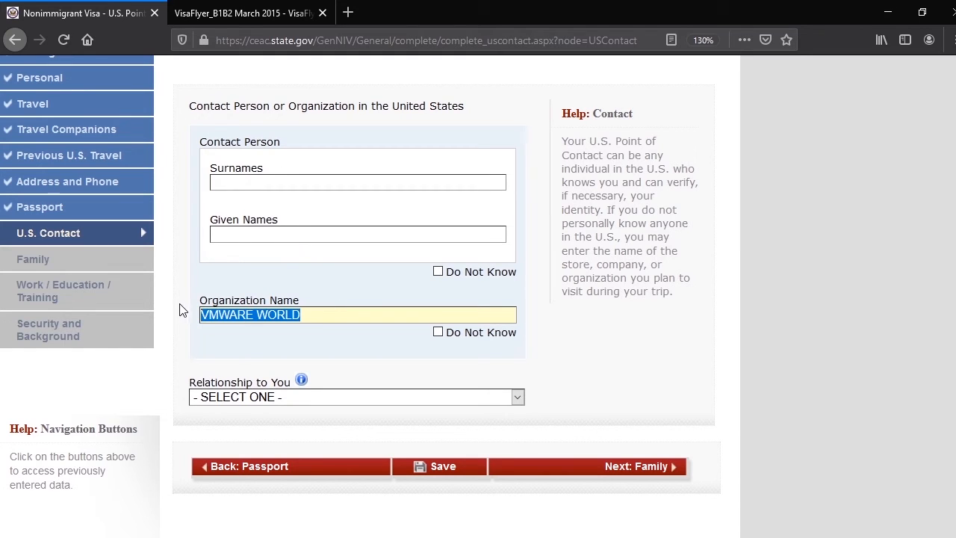
pyautogui.press('BackSpace')
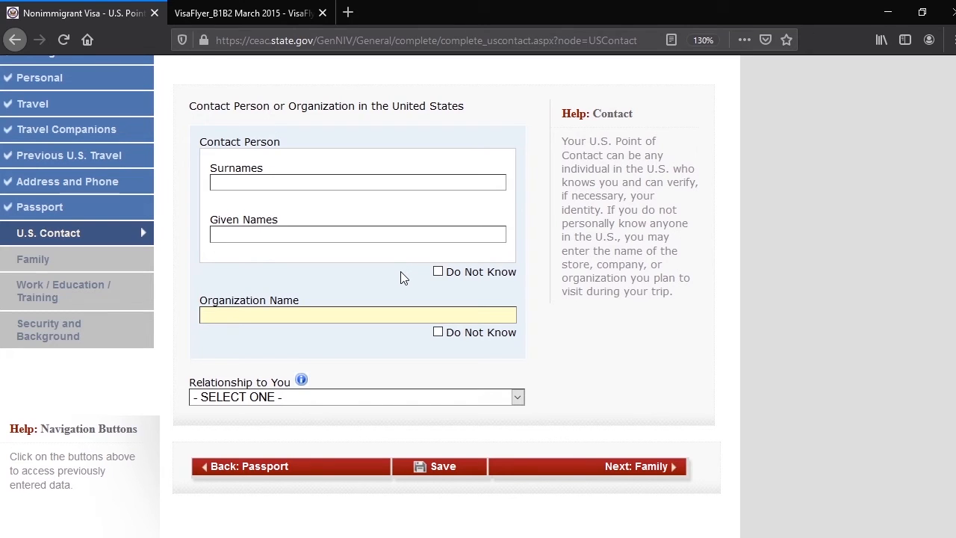
# Mark the U.S. contact person's name as Do Not Know, keeping the organization name available for entry
pyautogui.click(440, 275)
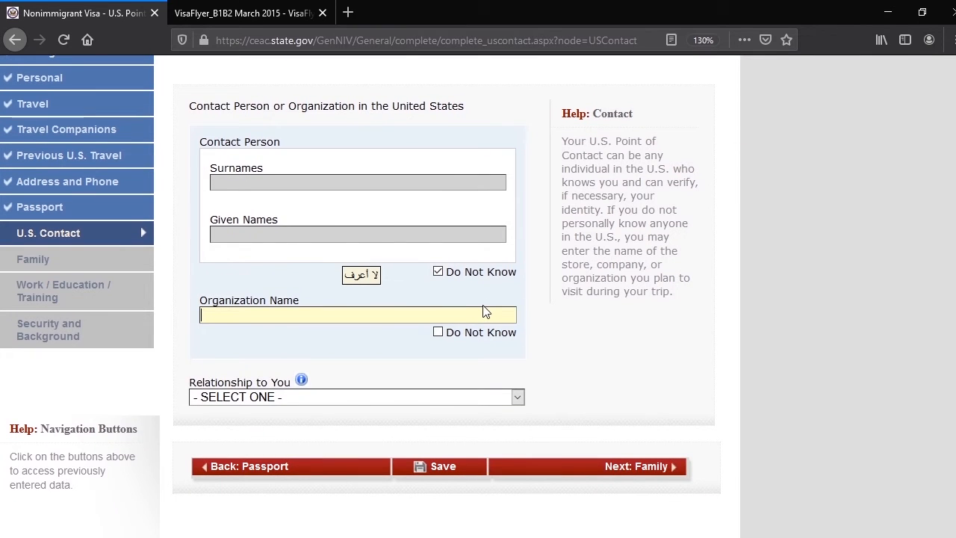
pyautogui.click(439, 333)
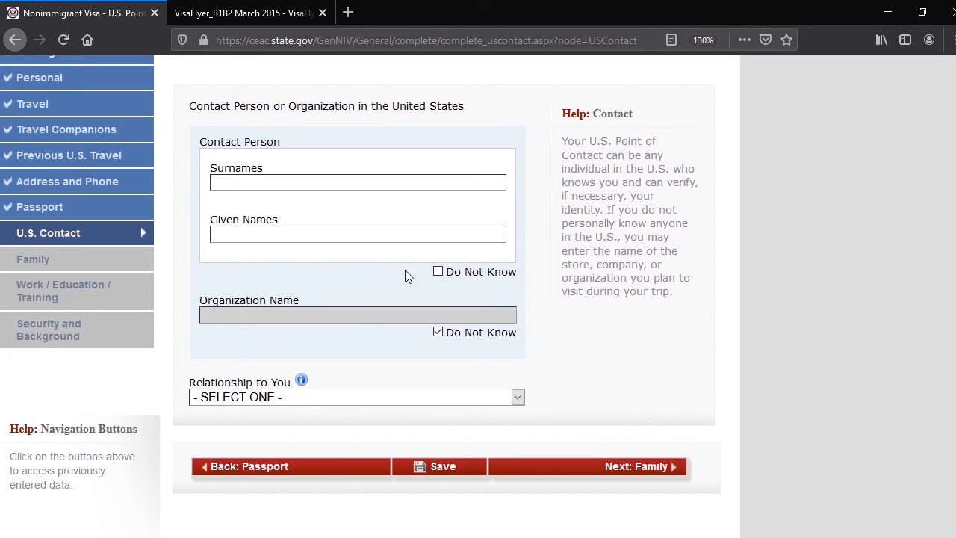
pyautogui.click(438, 272)
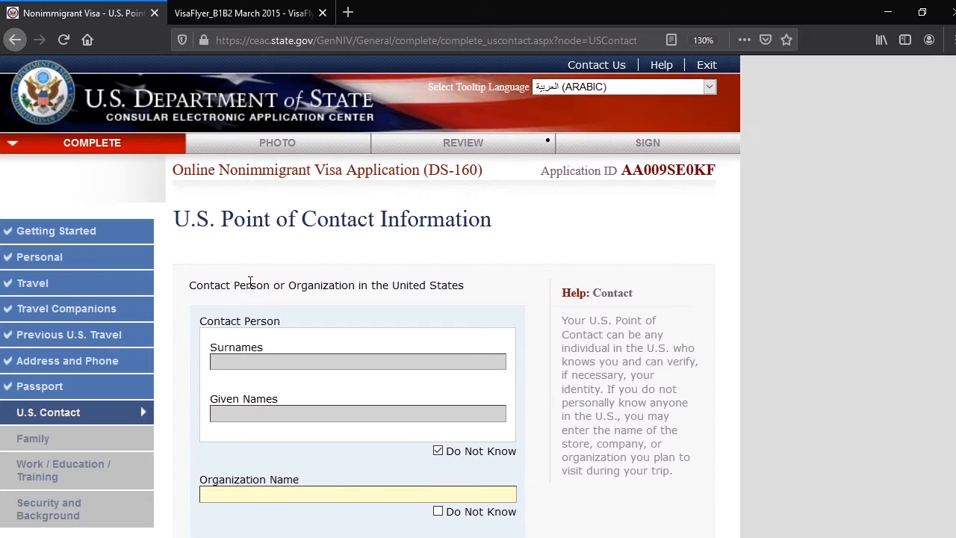
pyautogui.scroll(-5, 313, 279)
pyautogui.click(367, 230)
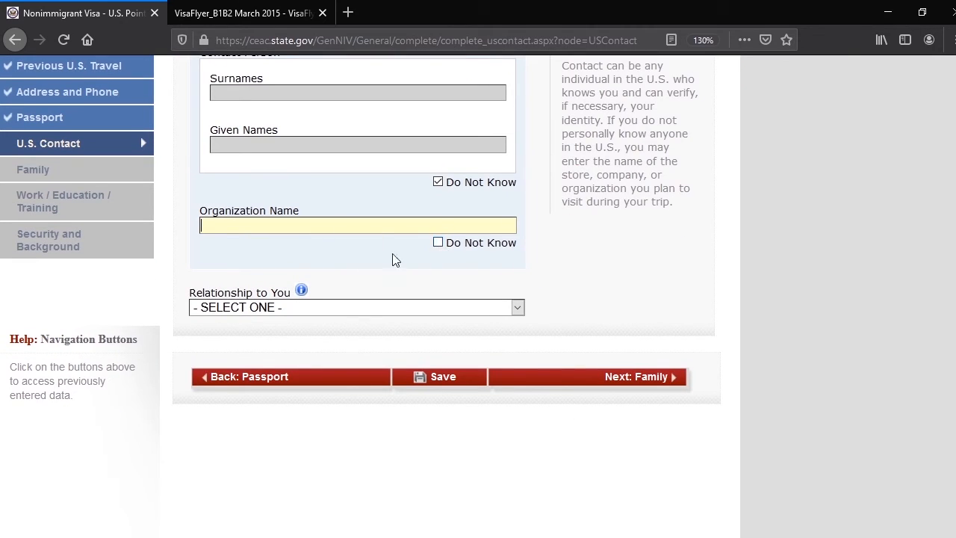
# Review the Relationship to You options and check which U.S. contact fields must be completed
pyautogui.click(449, 312)
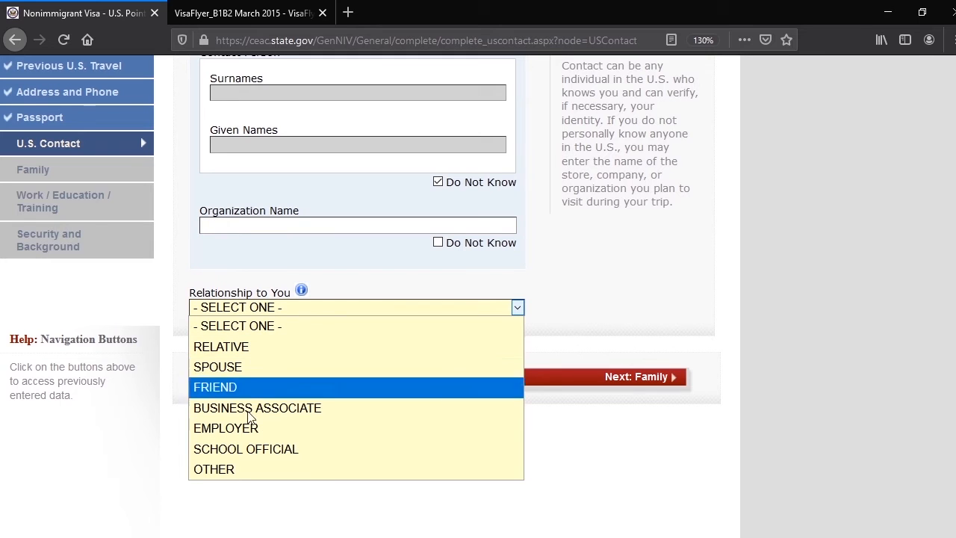
pyautogui.moveTo(517, 296); pyautogui.dragTo(553, 289)
pyautogui.click(557, 296)
pyautogui.scroll(5, 349, 288)
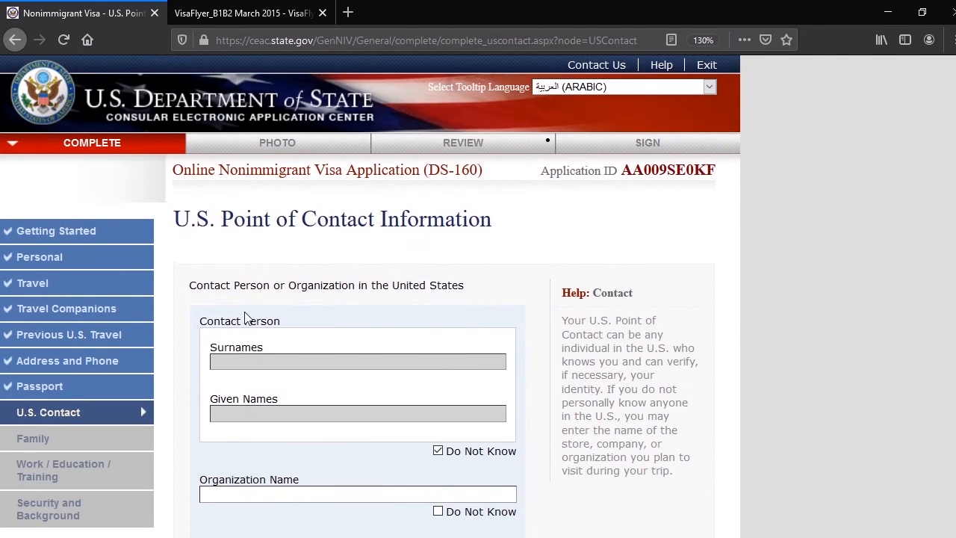
pyautogui.scroll(-3, 268, 301)
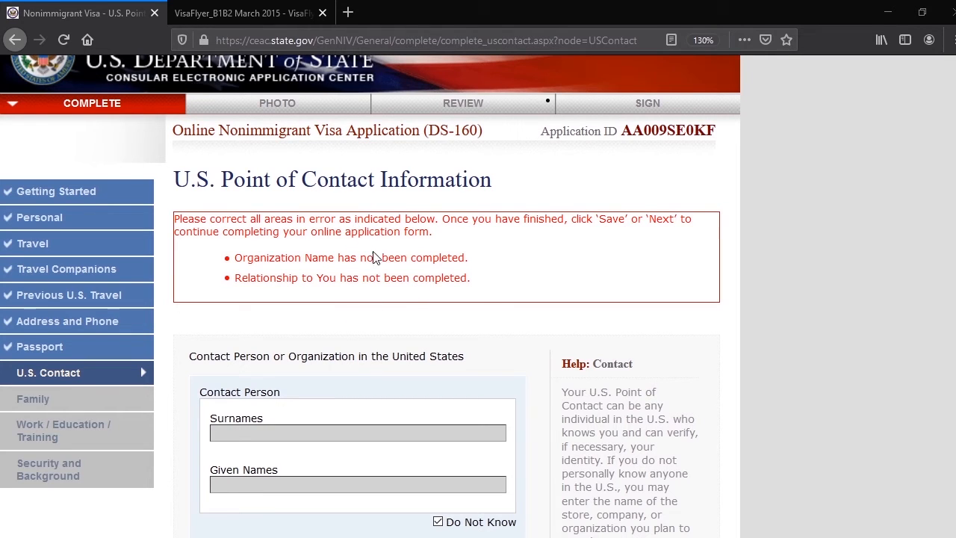
pyautogui.scroll(-2, 449, 273)
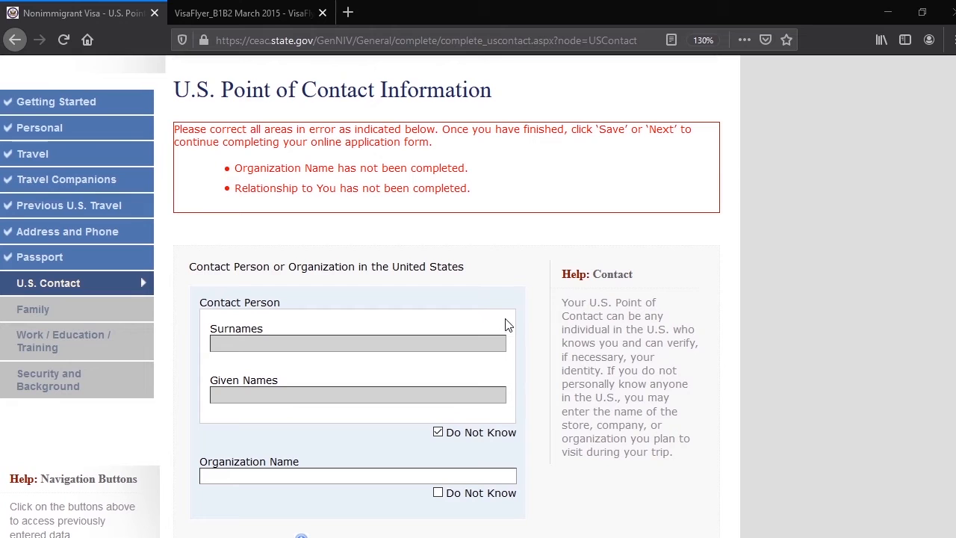
# Enter HOLIDAY INN as the contact's organization name and set the relationship to OTHER
pyautogui.scroll(-2, 512, 311)
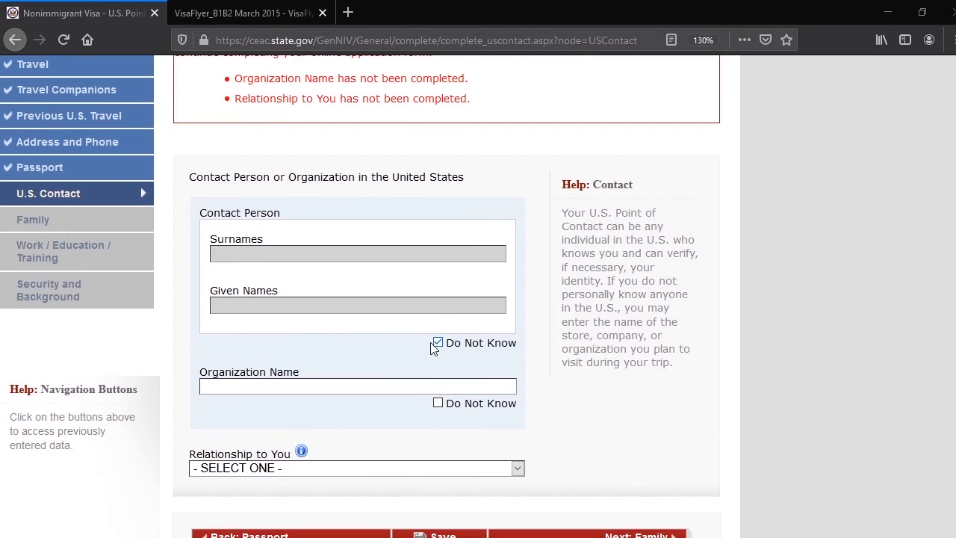
pyautogui.click(277, 386)
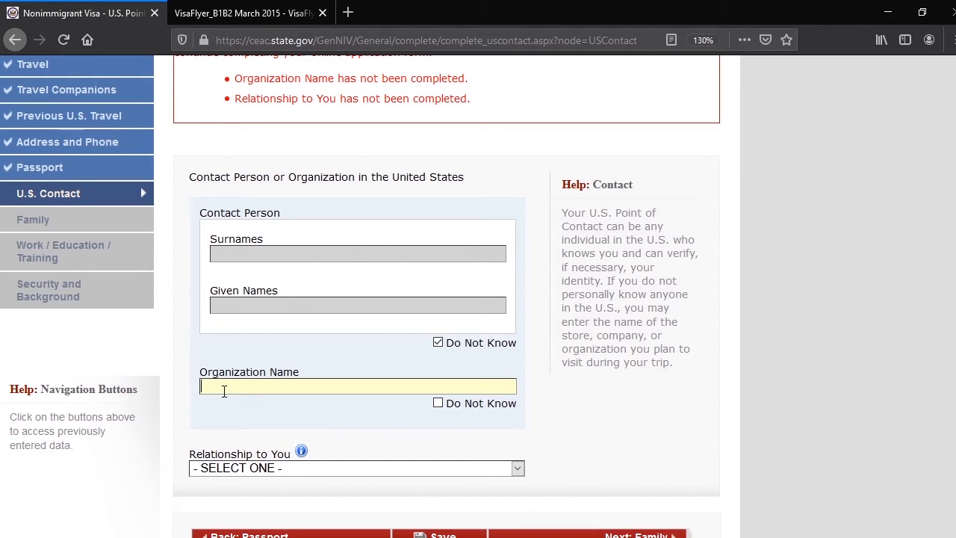
pyautogui.write('HY')
pyautogui.press('BackSpace')
pyautogui.press('BackSpace')
pyautogui.write('HOLIDAY INN')
pyautogui.click(226, 467)
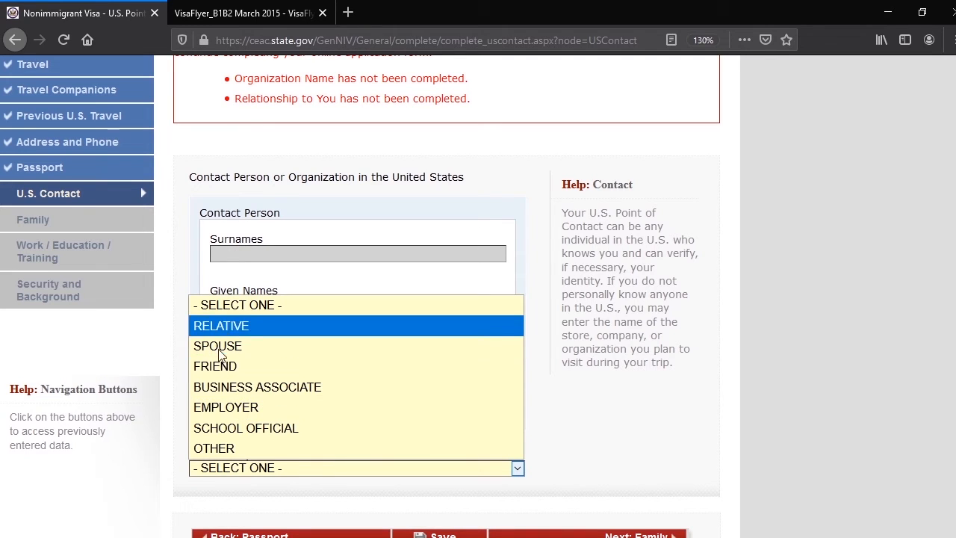
pyautogui.click(224, 448)
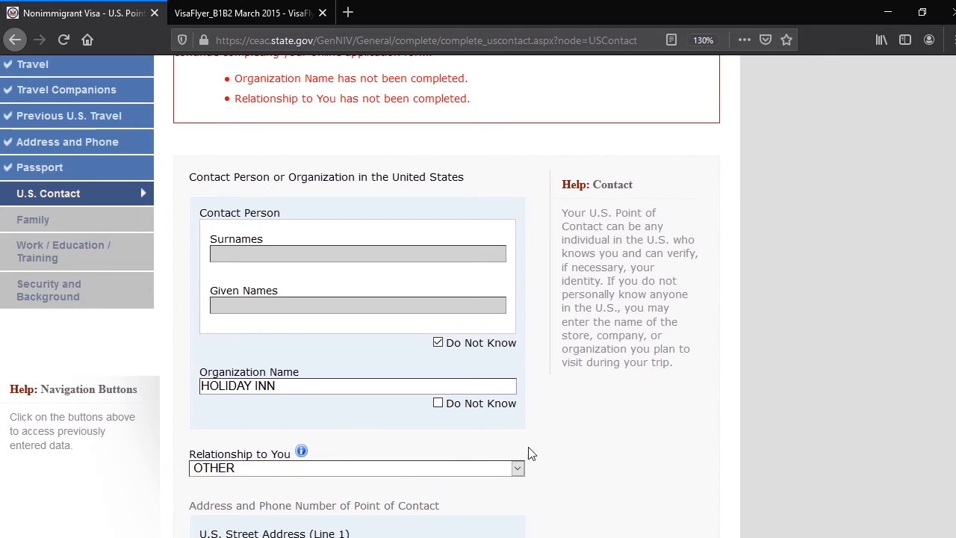
# Fill in the first line of the point of contact's U.S. street address
pyautogui.scroll(-3, 539, 463)
pyautogui.scroll(-2, 539, 463)
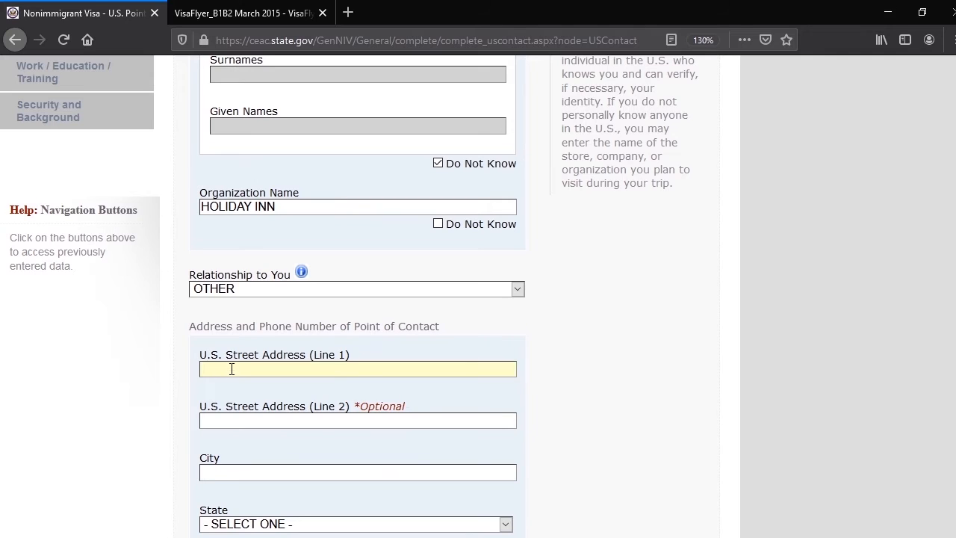
pyautogui.write('123 ANY SYTRE')
pyautogui.press('BackSpace')
pyautogui.press('BackSpace')
pyautogui.press('BackSpace')
pyautogui.press('BackSpace')
pyautogui.write('TRE')
pyautogui.press('BackSpace')
# Set both the city and state of the point of contact's address to NEW YORK and fill in the ZIP code
pyautogui.write('RE')
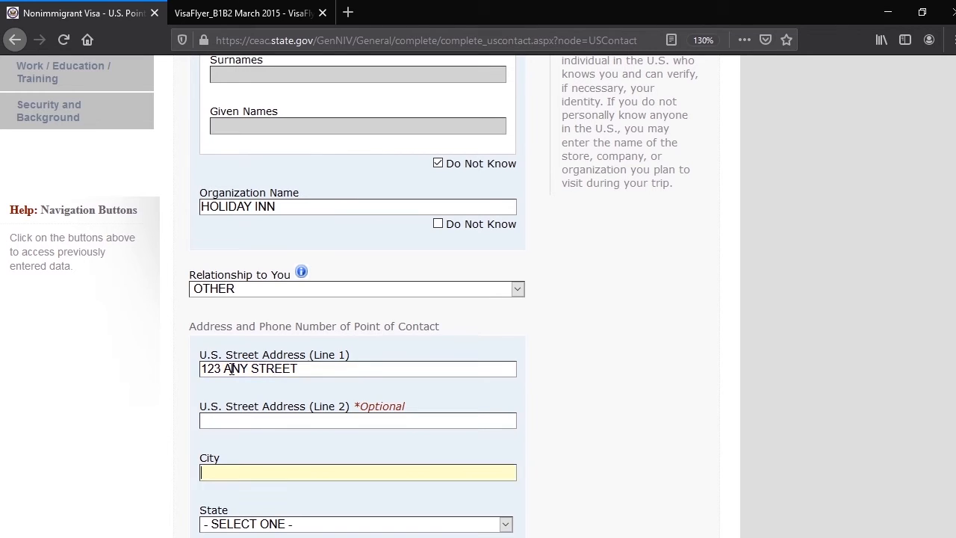
pyautogui.write('NEW YORK')
pyautogui.press('n')
pyautogui.press('n')
pyautogui.press('n')
pyautogui.press('n')
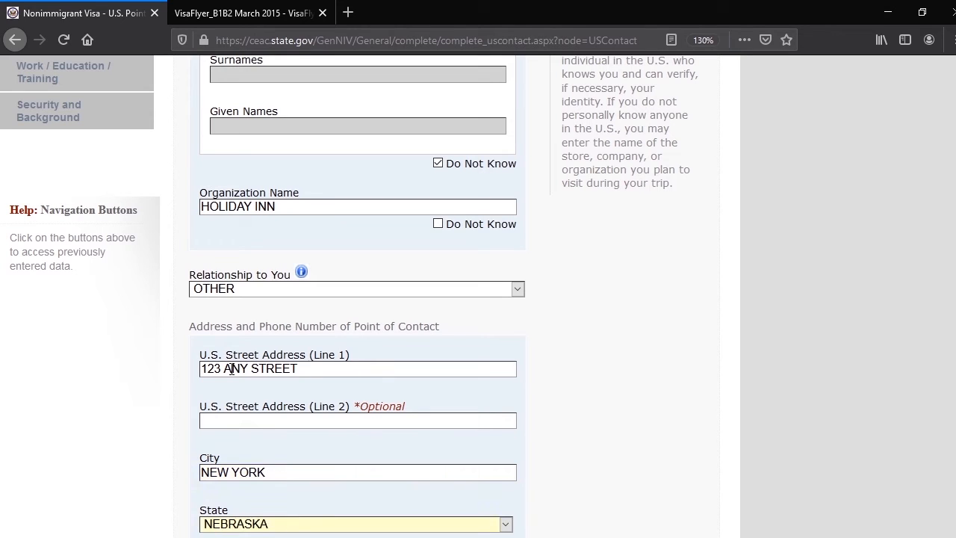
pyautogui.press('n')
pyautogui.press('n')
pyautogui.press('Tab')
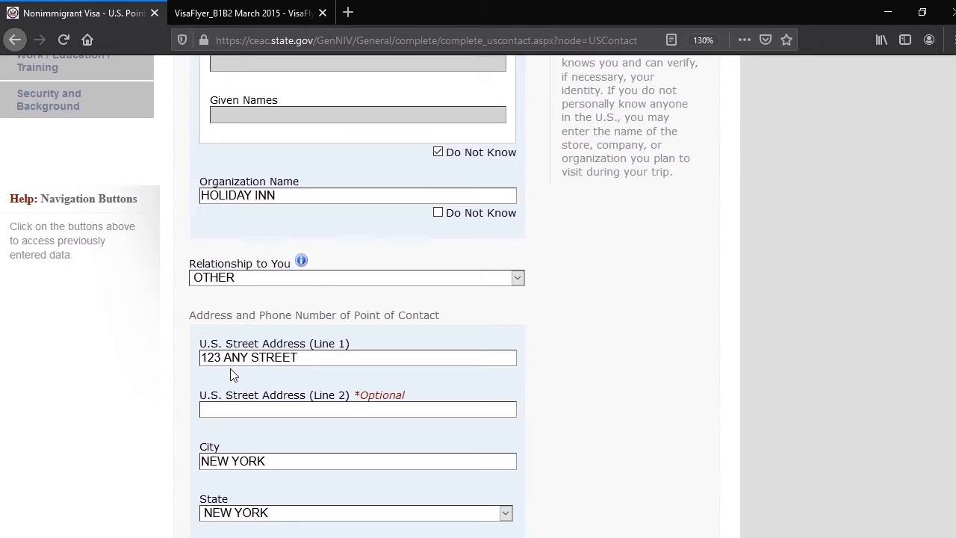
pyautogui.write('11101')
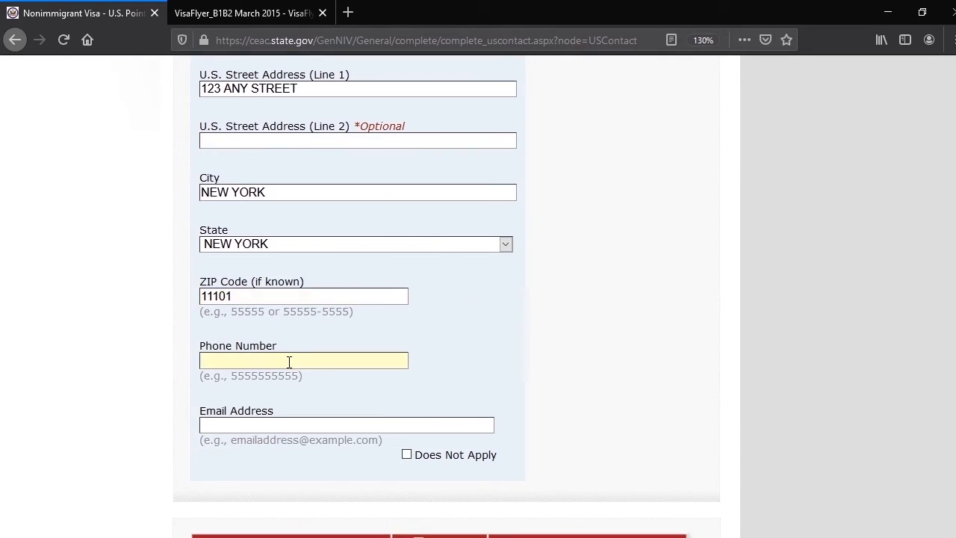
pyautogui.write('546464648')
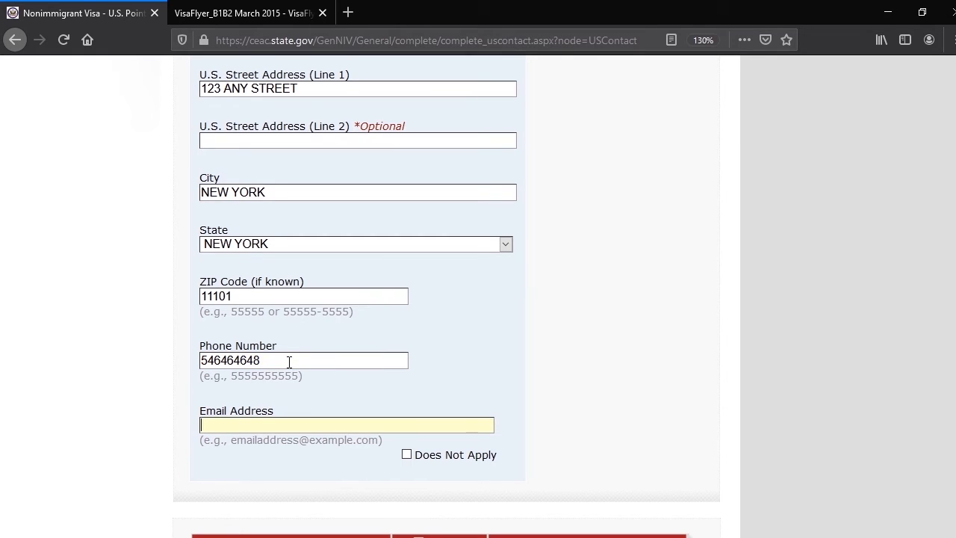
pyautogui.write('h')
# Fill in the point of contact's phone number and e-mail address
pyautogui.press('BackSpace')
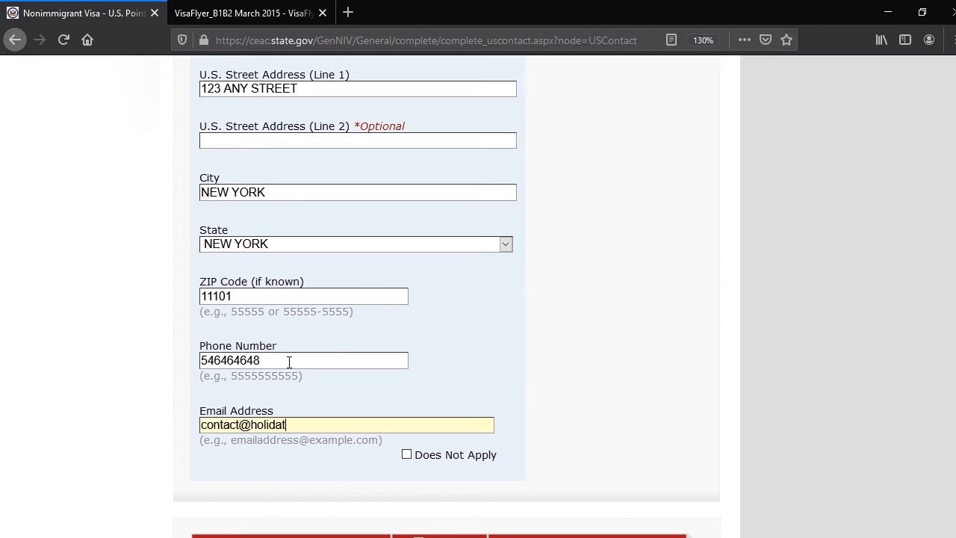
# Read the Arabic translations of the Relationship to You choices in the field's help window, and close that window
pyautogui.scroll(5, 418, 326)
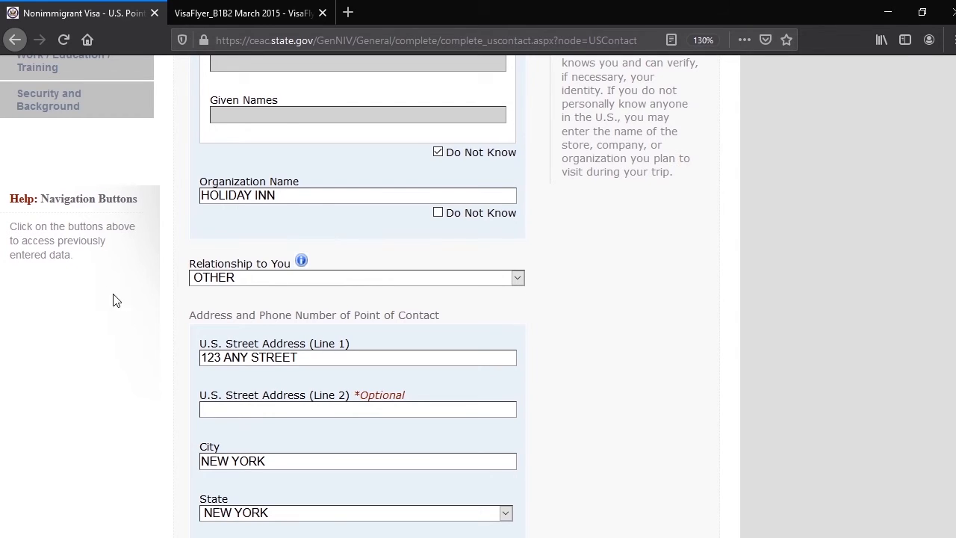
pyautogui.click(302, 262)
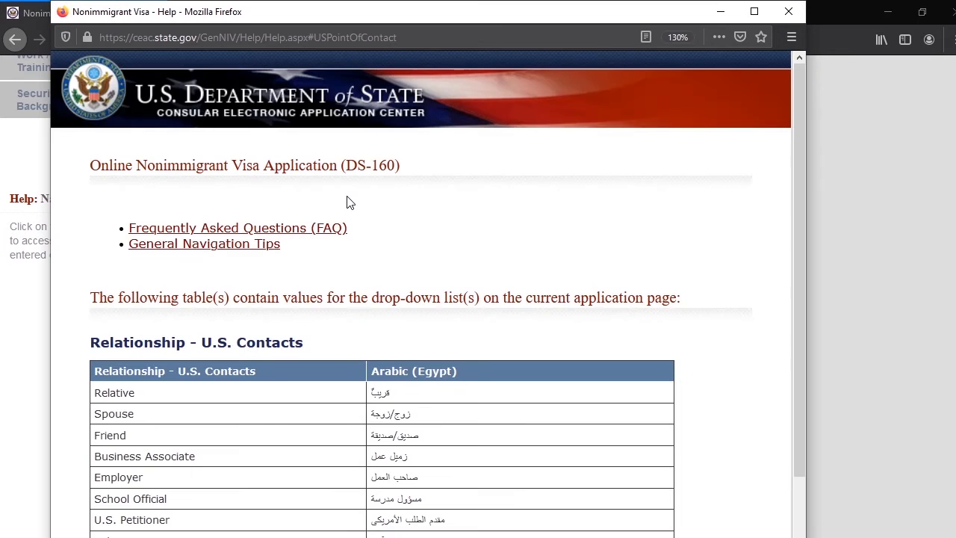
pyautogui.scroll(-2, 388, 308)
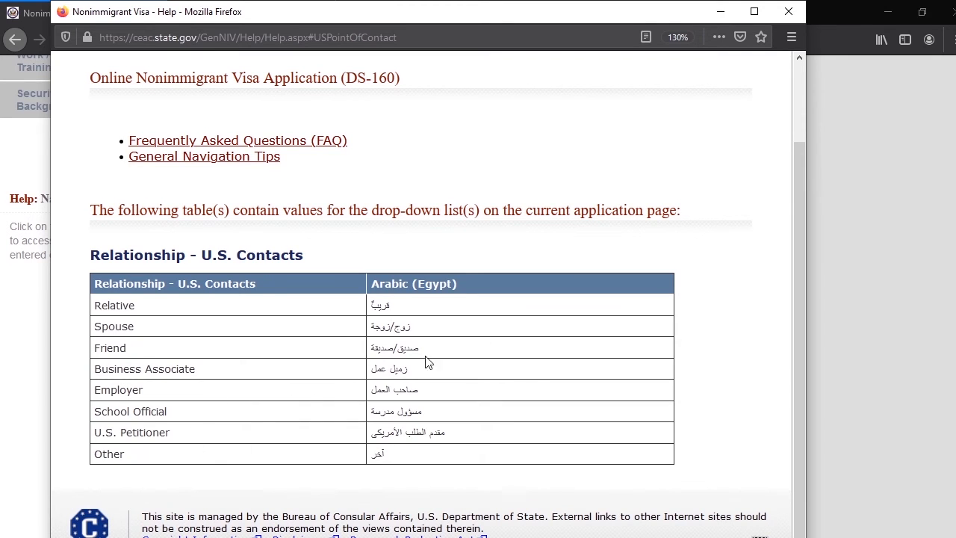
pyautogui.click(786, 10)
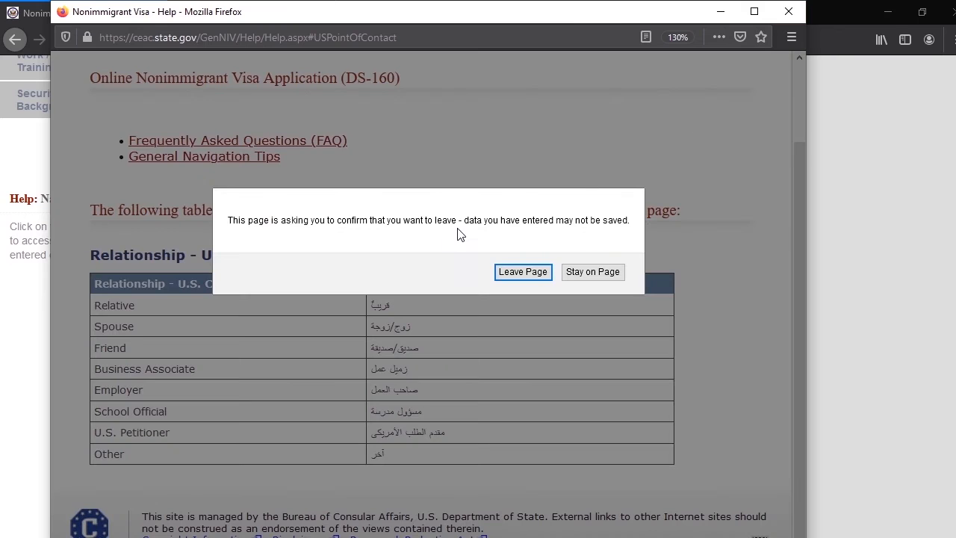
pyautogui.click(523, 272)
# Check the completed point of contact details and continue to the Family section of the application
pyautogui.scroll(-1, 590, 314)
pyautogui.scroll(-5, 592, 319)
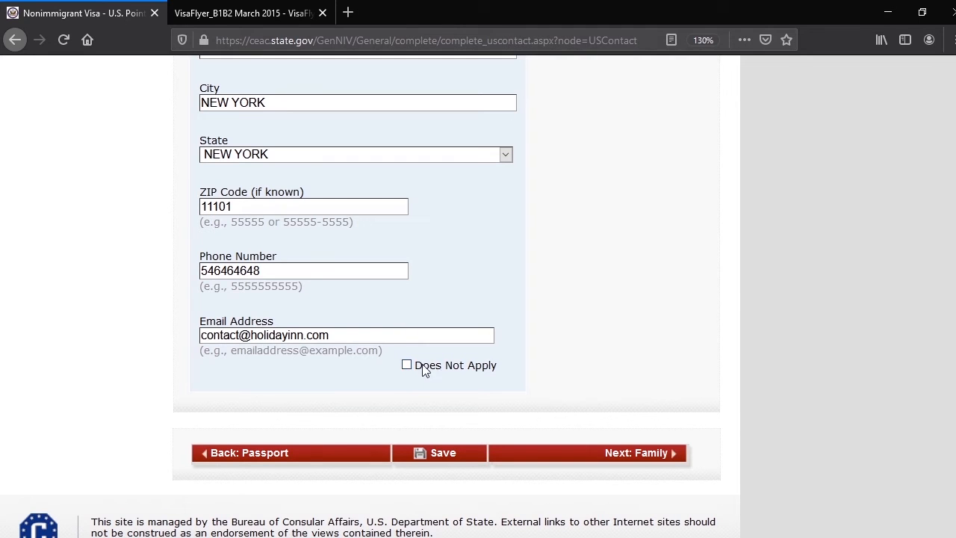
pyautogui.scroll(8, 556, 360)
pyautogui.scroll(-8, 542, 334)
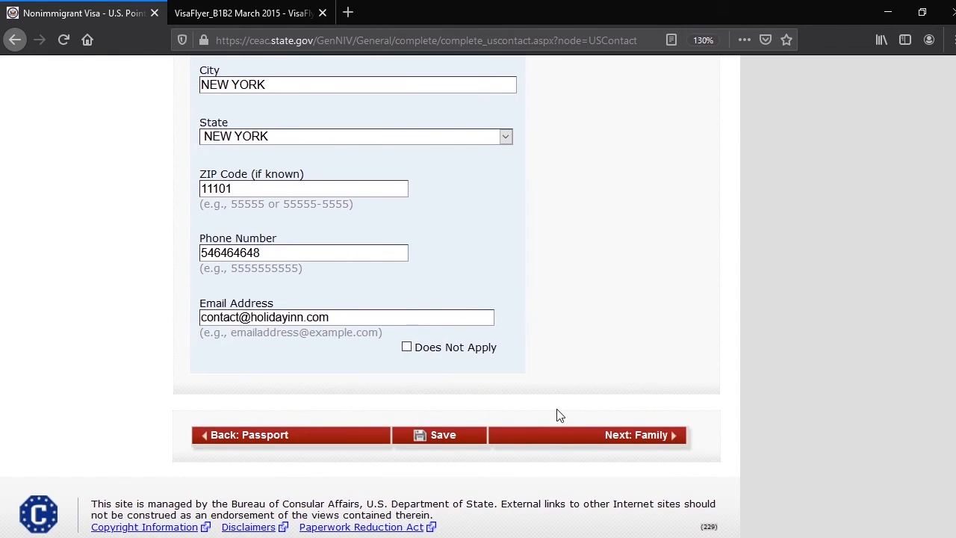
pyautogui.click(639, 443)
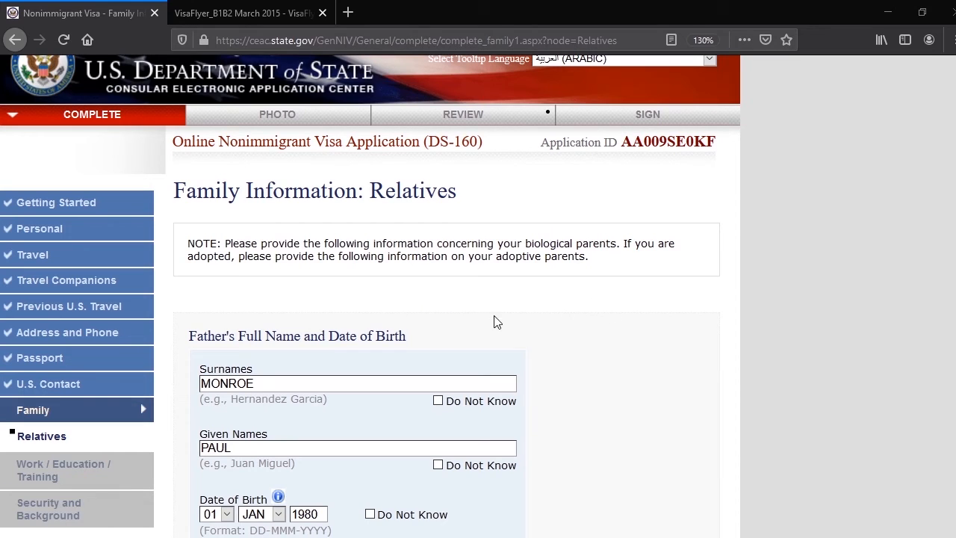
# Check the parents' details and the answers about relatives in the United States, and continue to the Work/Education/Training section
pyautogui.scroll(-3, 369, 295)
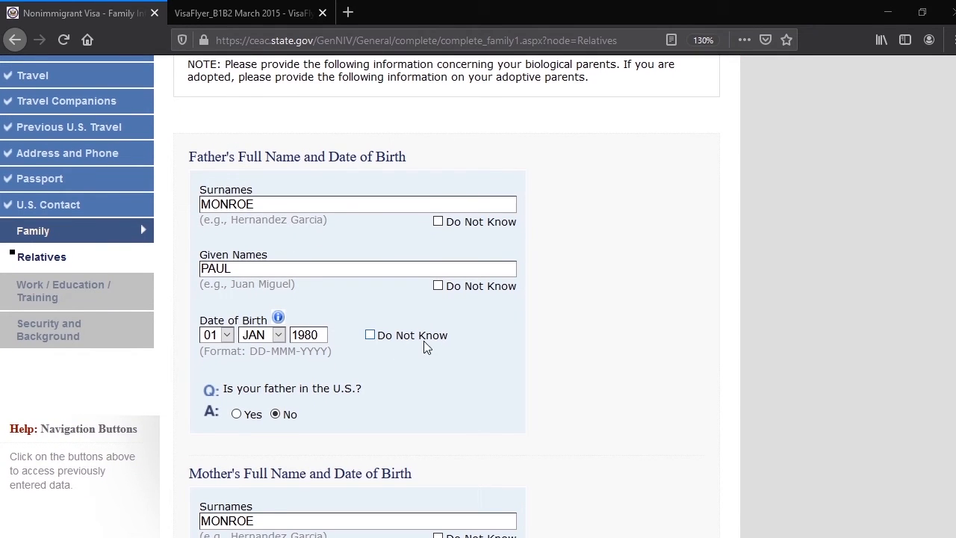
pyautogui.scroll(-2, 378, 359)
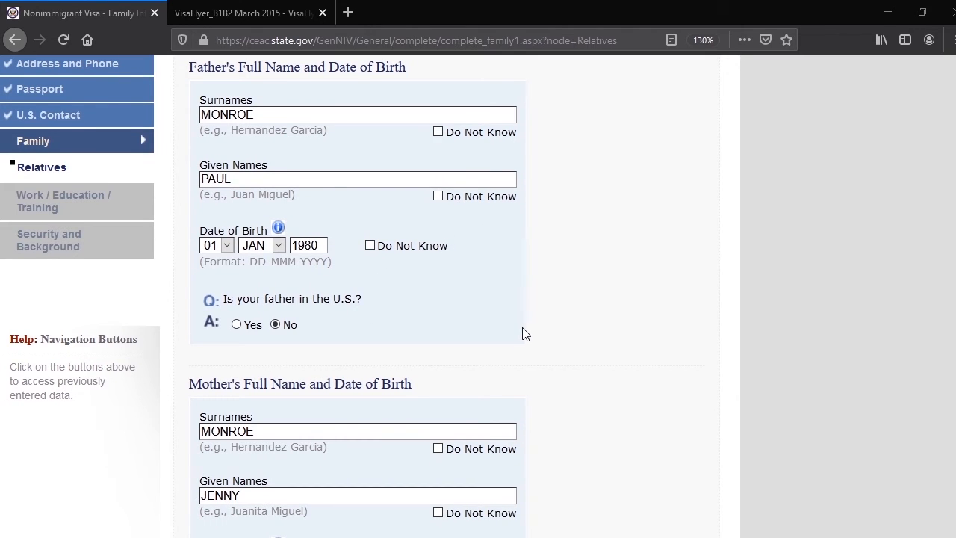
pyautogui.scroll(-4, 514, 336)
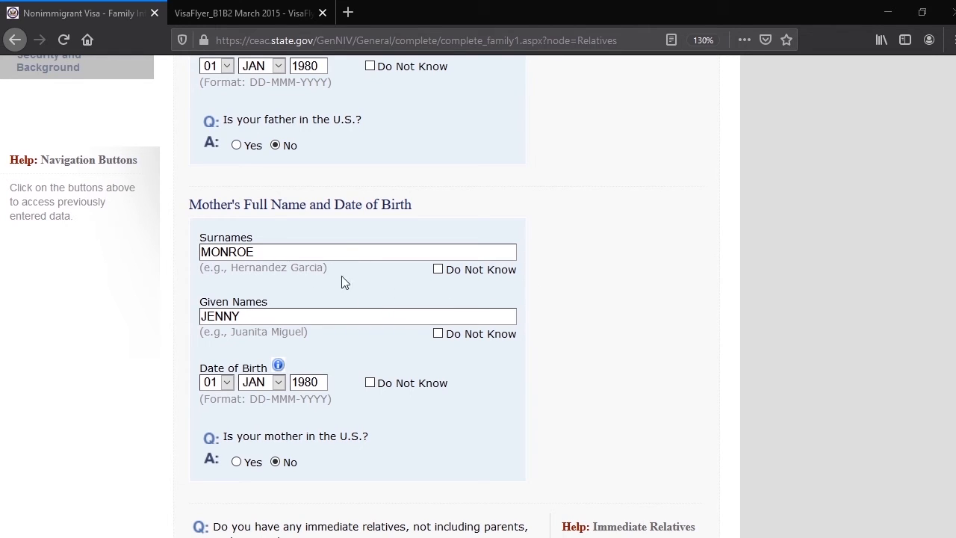
pyautogui.scroll(-3, 364, 317)
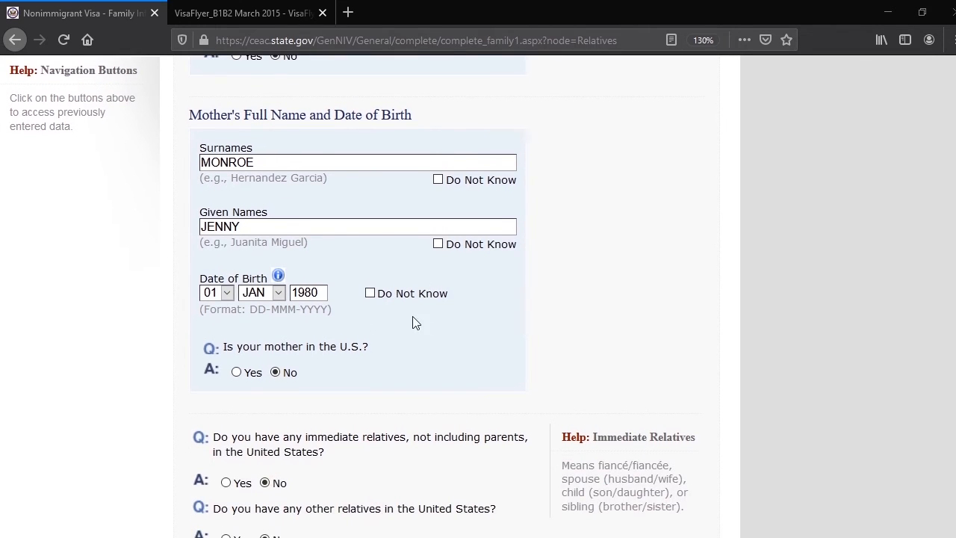
pyautogui.scroll(-1, 528, 326)
pyautogui.scroll(-5, 528, 325)
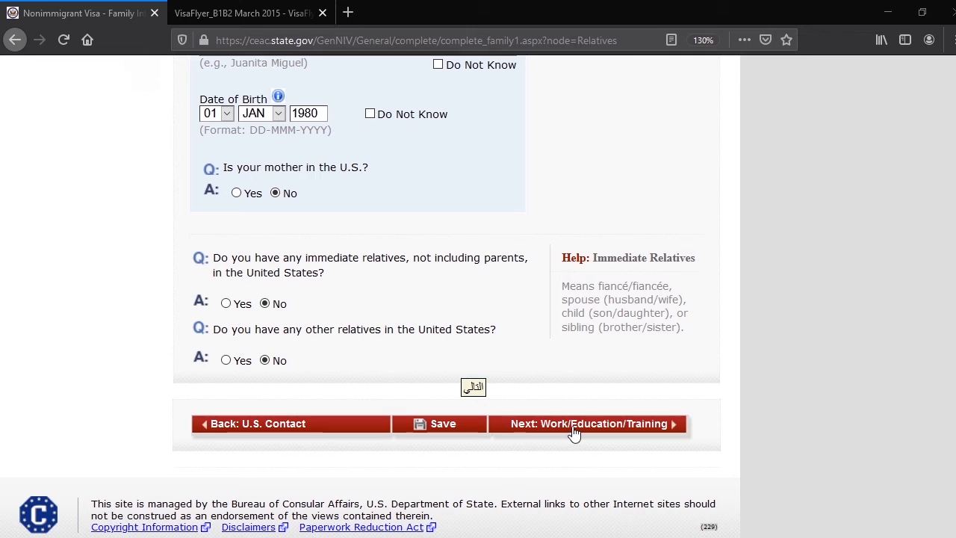
pyautogui.click(616, 432)
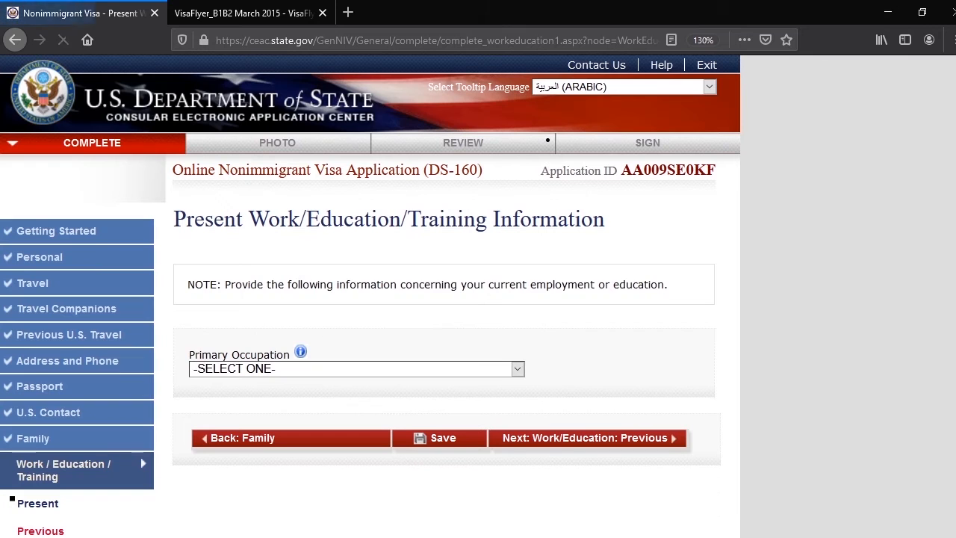
# Set the primary occupation to COMPUTER SCIENCE and the present employer name to EMIRATES AIRLINE
pyautogui.click(518, 370)
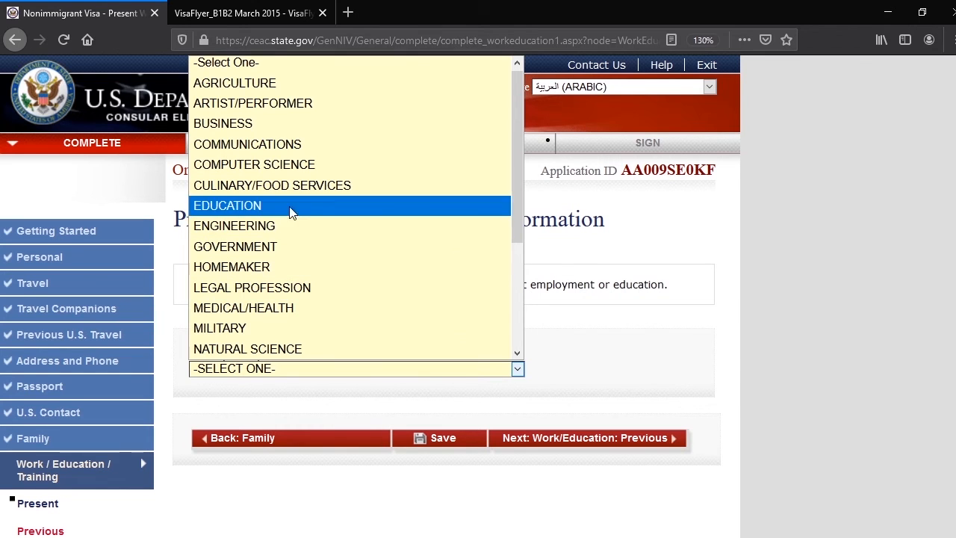
pyautogui.click(298, 164)
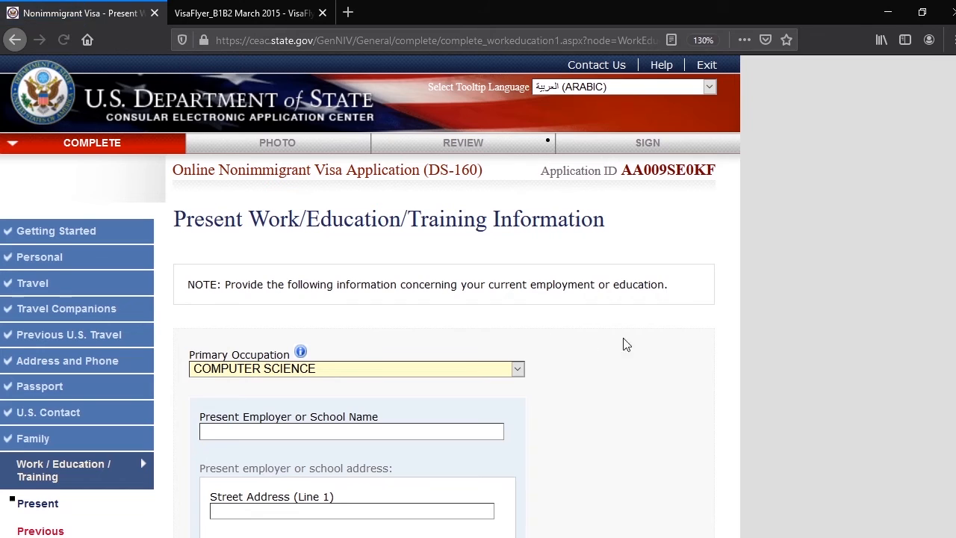
pyautogui.scroll(-2, 635, 343)
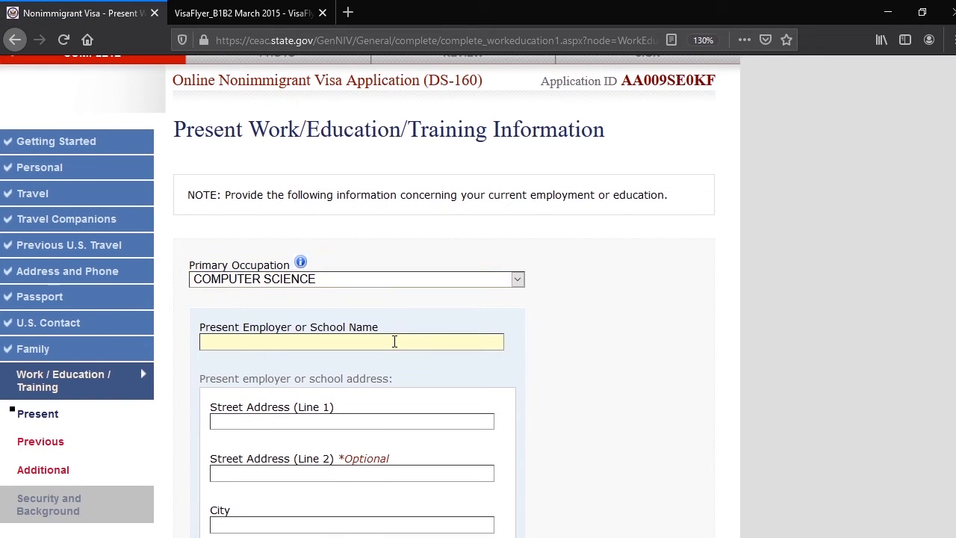
pyautogui.click(395, 341)
pyautogui.write('EMIRATES AIRLINE')
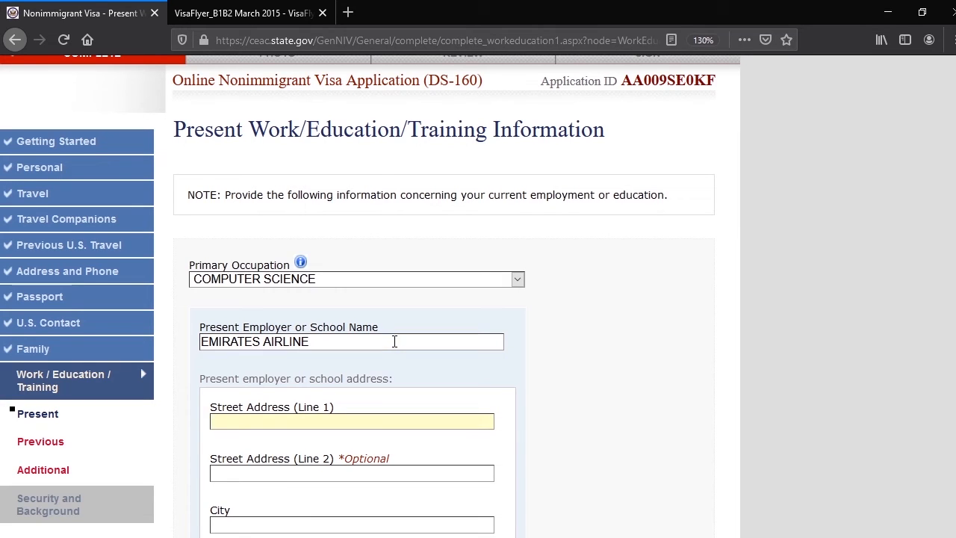
pyautogui.write('2 BURG AL ARAB TO')
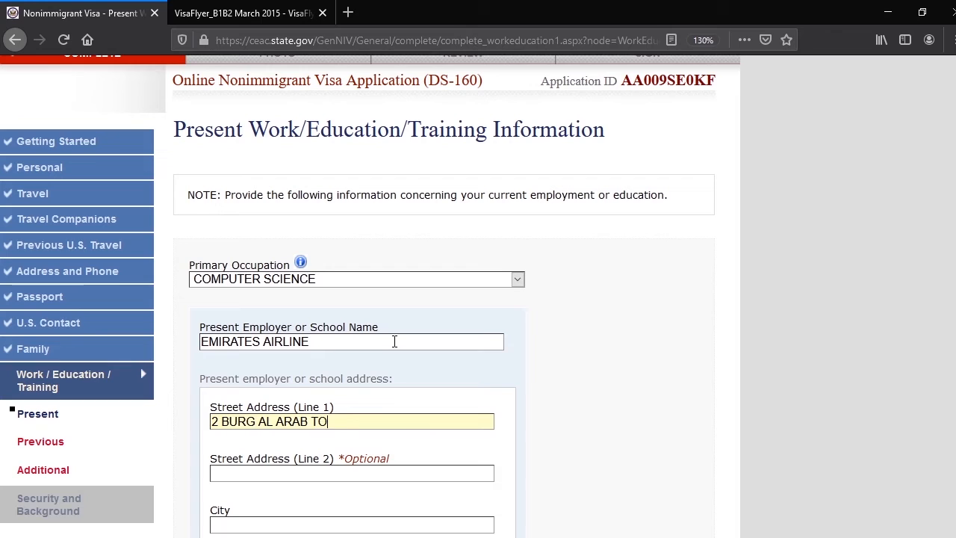
# Fill in the first street address line of the present employer, leaving the optional second line empty
pyautogui.write('WER')
pyautogui.press('Tab')
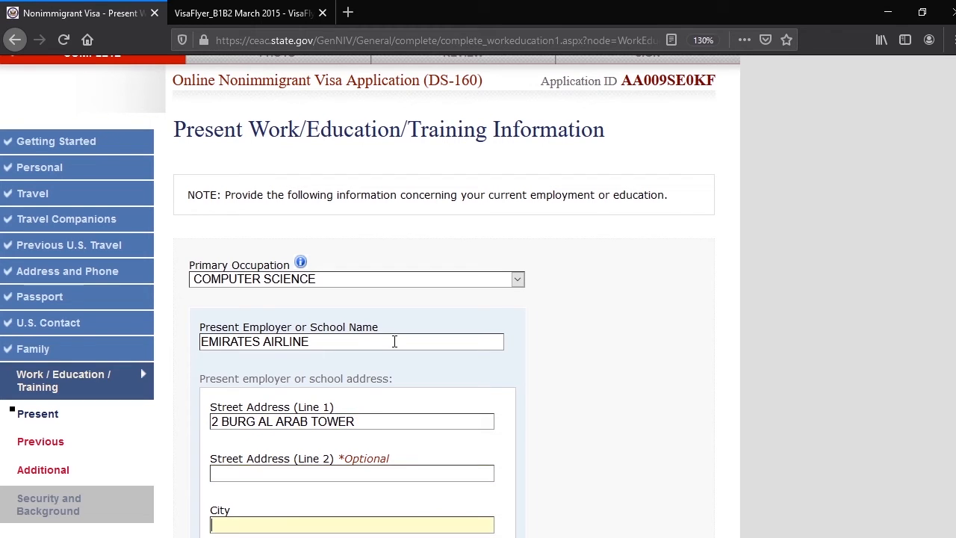
# Set both the city and the state/province of the present employer's address to DUBAI
pyautogui.write('DUBAI')
pyautogui.press('Tab')
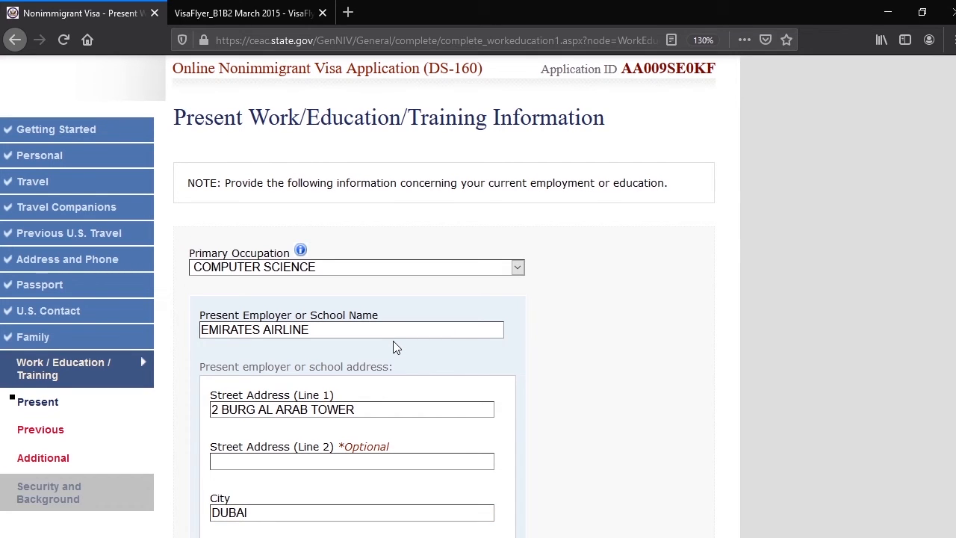
# Fill in the present employer's postal code and phone number
pyautogui.scroll(-3, 393, 344)
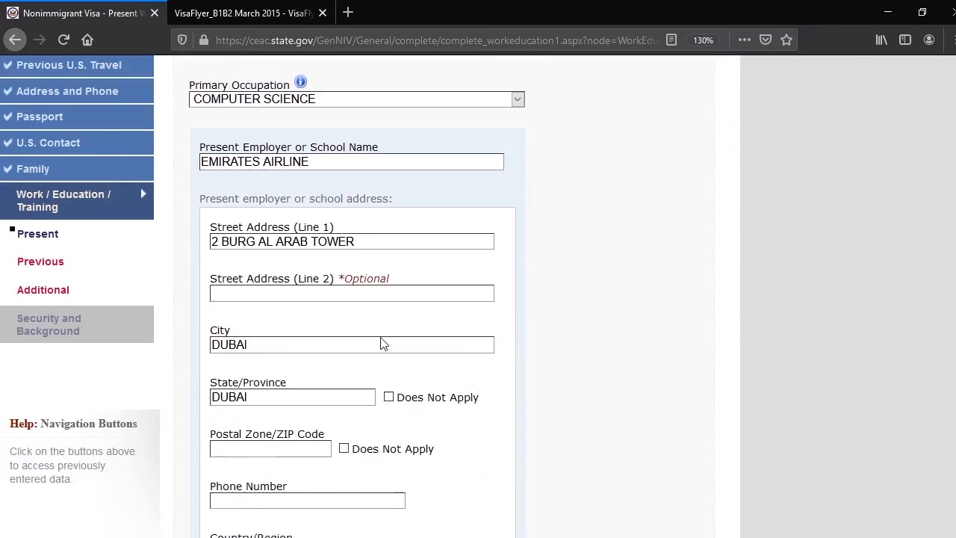
pyautogui.click(239, 348)
pyautogui.write('1')
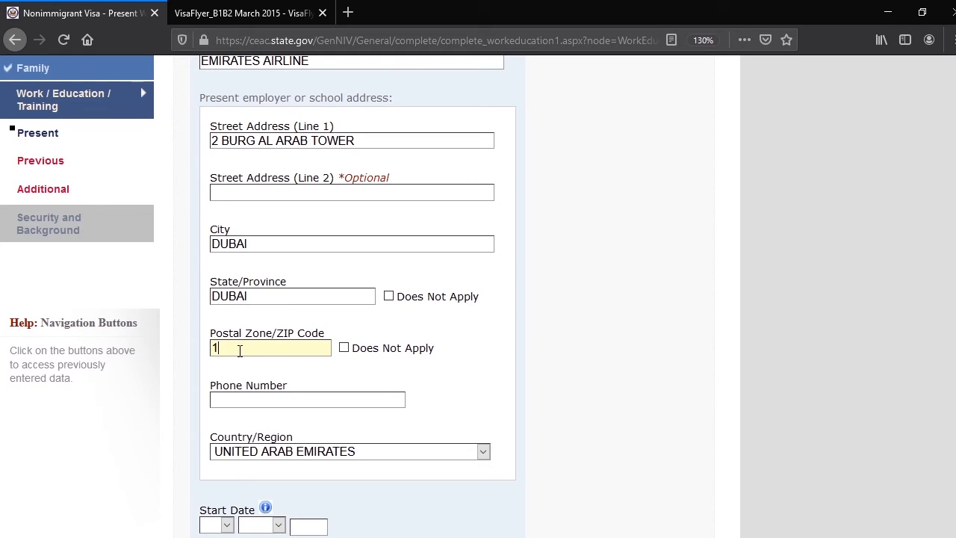
pyautogui.write('1101')
pyautogui.click(250, 387)
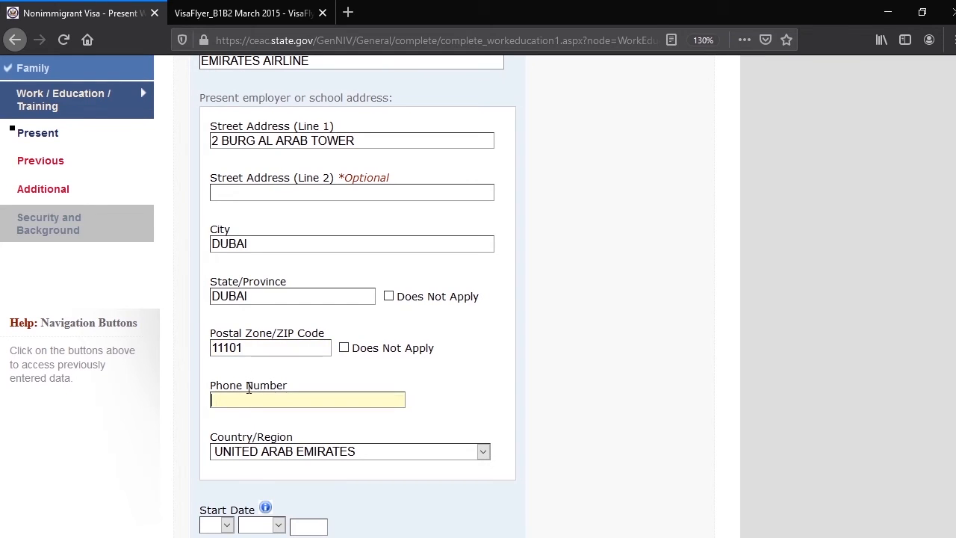
pyautogui.write('546464545')
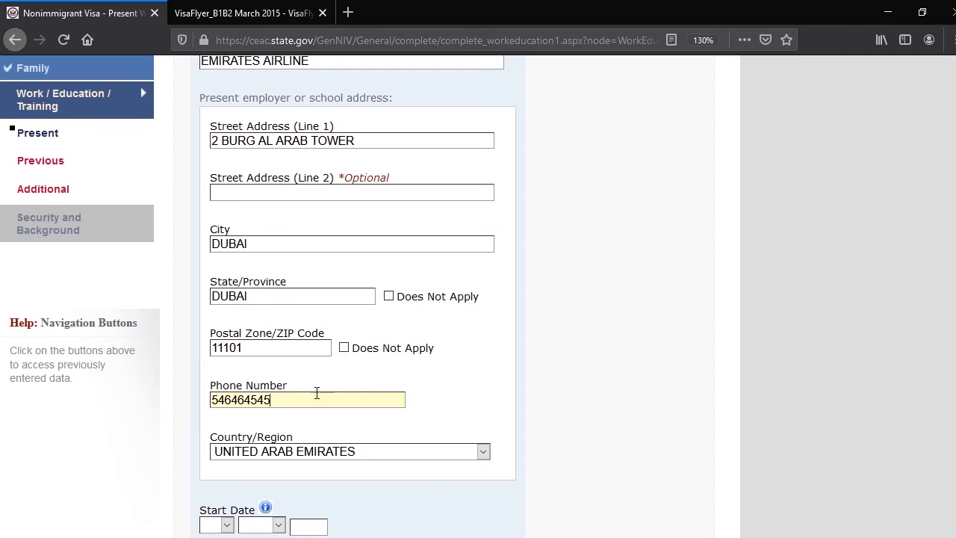
# Set the start date of the present employment to 01 JAN 2017
pyautogui.scroll(-2, 316, 391)
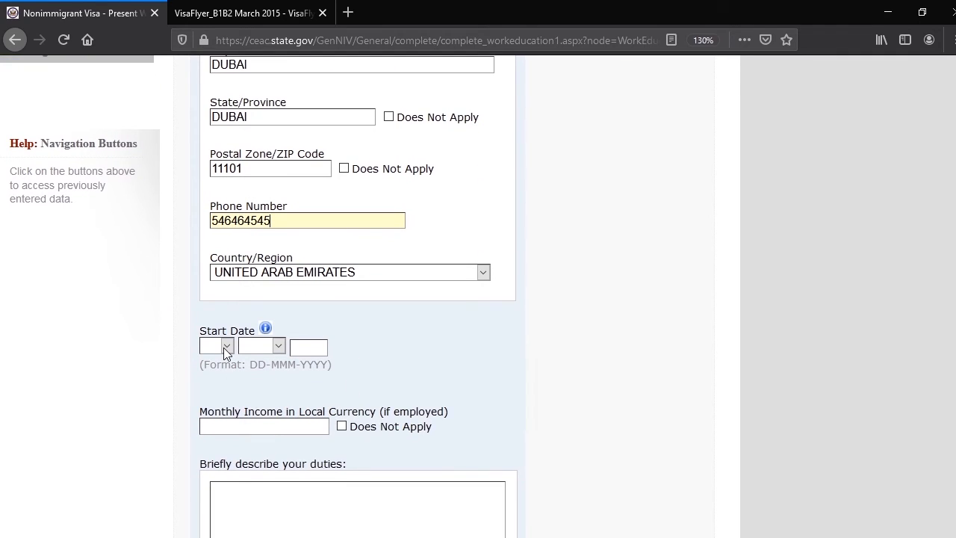
pyautogui.click(226, 346)
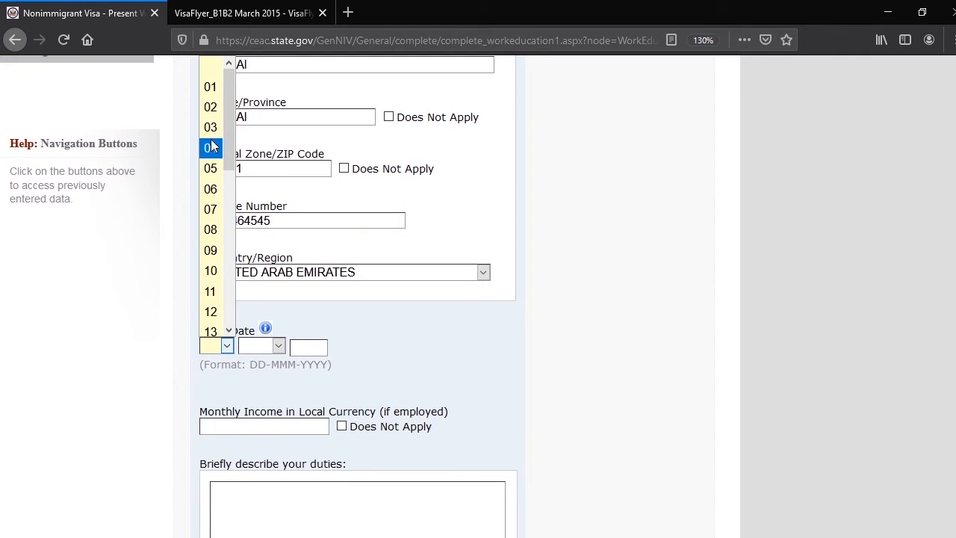
pyautogui.click(211, 87)
pyautogui.click(277, 349)
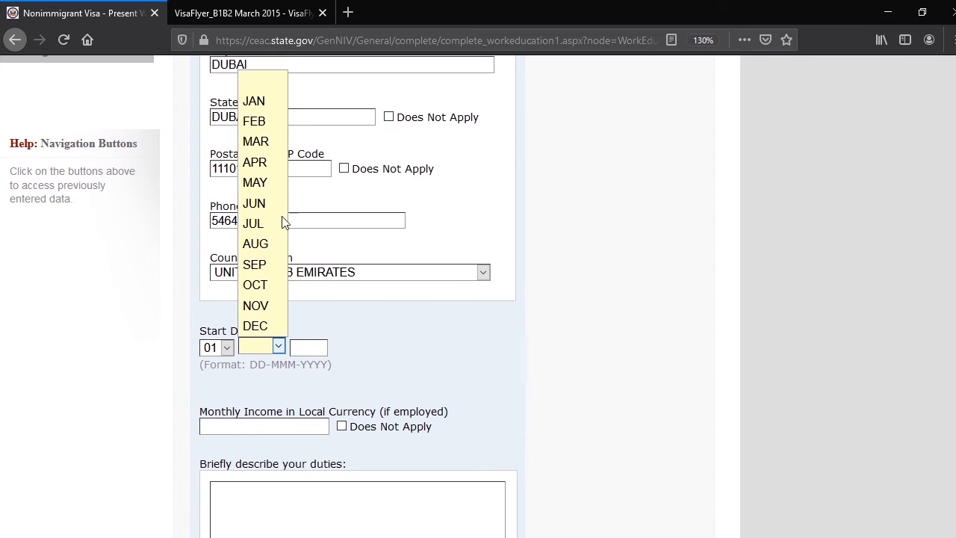
pyautogui.click(252, 98)
pyautogui.click(317, 348)
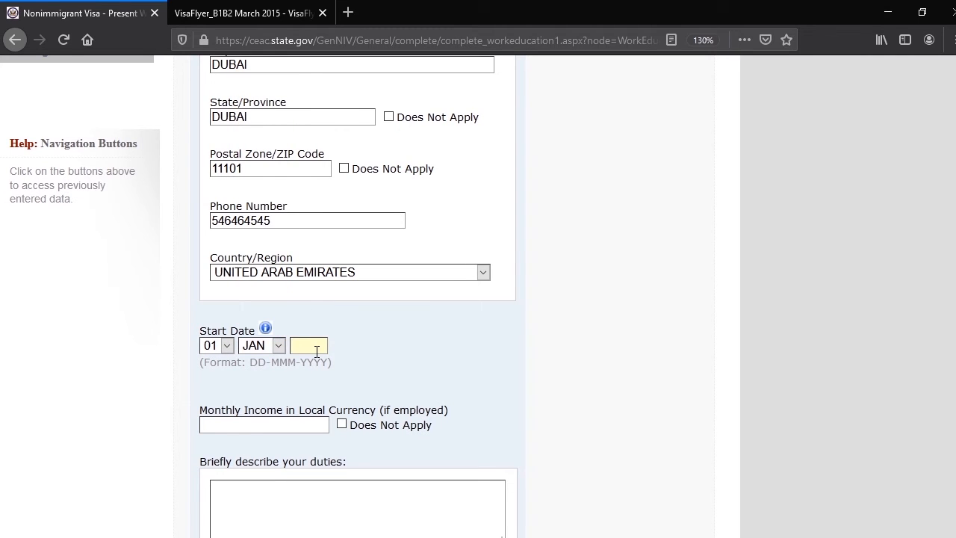
pyautogui.write('2017')
pyautogui.click(472, 346)
# Enter 50000 as the monthly income in local currency
pyautogui.scroll(-1, 318, 350)
pyautogui.scroll(-1, 317, 350)
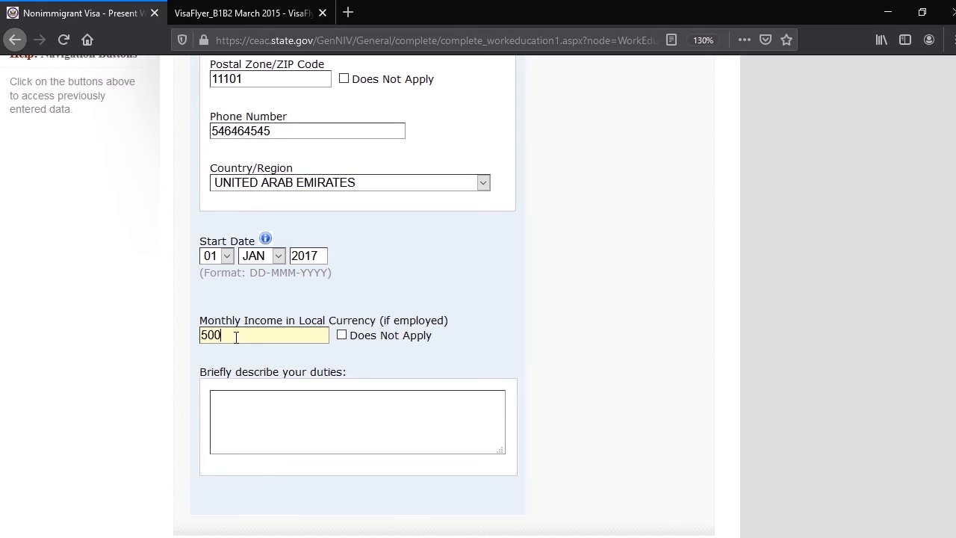
pyautogui.press('BackSpace')
pyautogui.write('00')
# Describe the duties of the present job as IT COMPUTER SYSTEMS ENGINEER
pyautogui.click(251, 408)
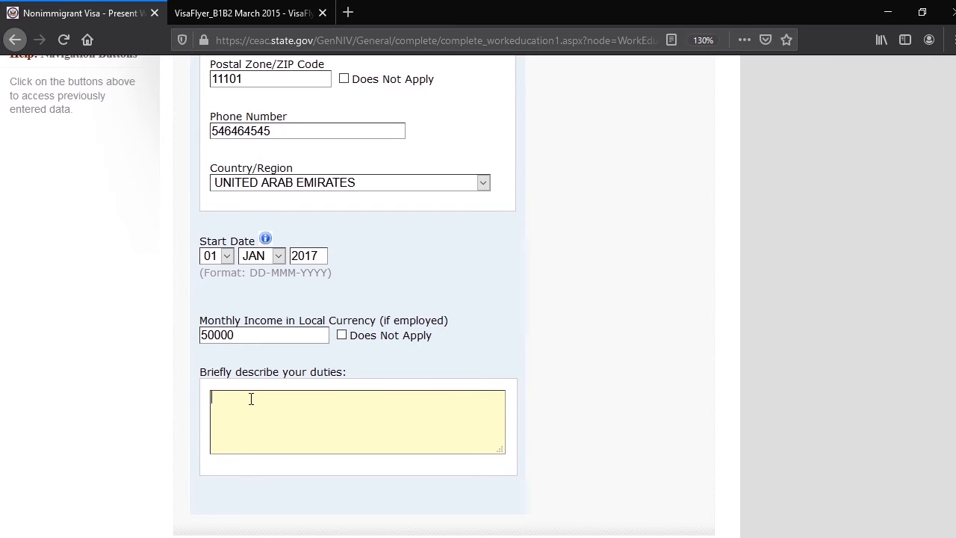
pyautogui.write('IT')
pyautogui.write(' CIOM')
pyautogui.press('BackSpace')
pyautogui.press('BackSpace')
pyautogui.write('OMPUTE')
pyautogui.press('BackSpace')
pyautogui.press('BackSpace')
pyautogui.press('BackSpace')
pyautogui.press('BackSpace')
pyautogui.press('BackSpace')
pyautogui.press('BackSpace')
pyautogui.press('BackSpace')
pyautogui.write('OIMPUTER')
pyautogui.press('BackSpace')
pyautogui.press('BackSpace')
pyautogui.press('BackSpace')
pyautogui.write('ER')
pyautogui.press('BackSpace')
pyautogui.press('BackSpace')
pyautogui.press('BackSpace')
pyautogui.press('BackSpace')
pyautogui.press('BackSpace')
pyautogui.press('BackSpace')
pyautogui.press('BackSpace')
pyautogui.write('MPUTER SYSTEM')
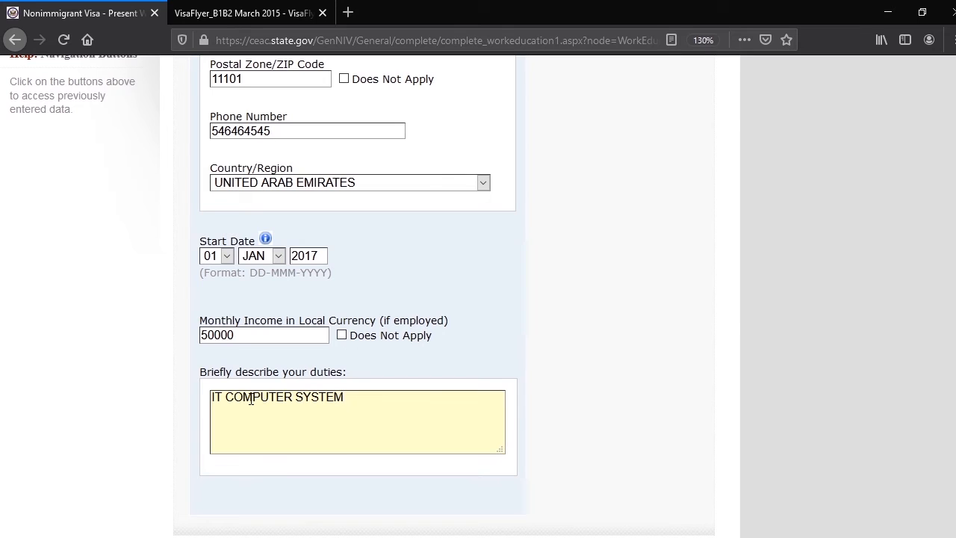
pyautogui.write('S ENGINEER')
# Check the completed present employment details and continue to the Previous Work/Education/Training page
pyautogui.scroll(-4, 429, 405)
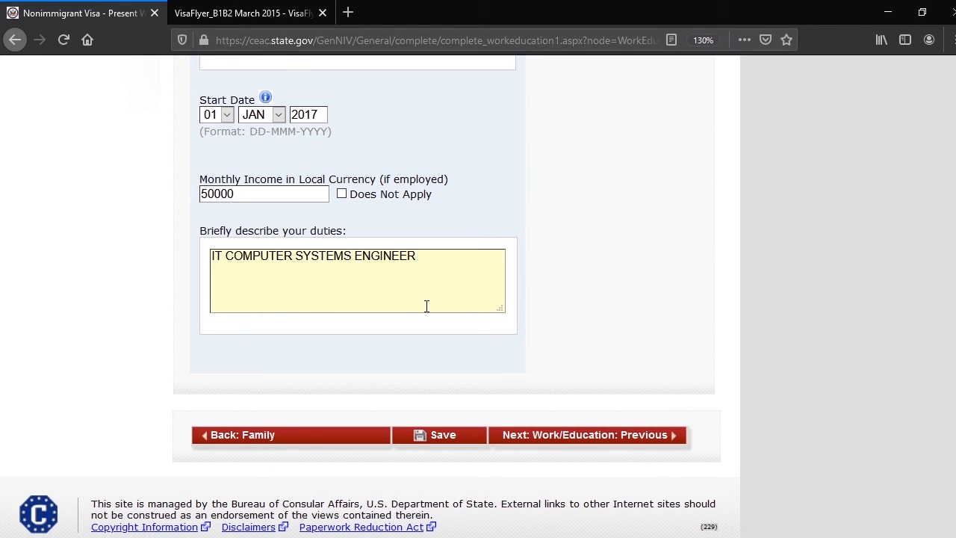
pyautogui.scroll(4, 427, 306)
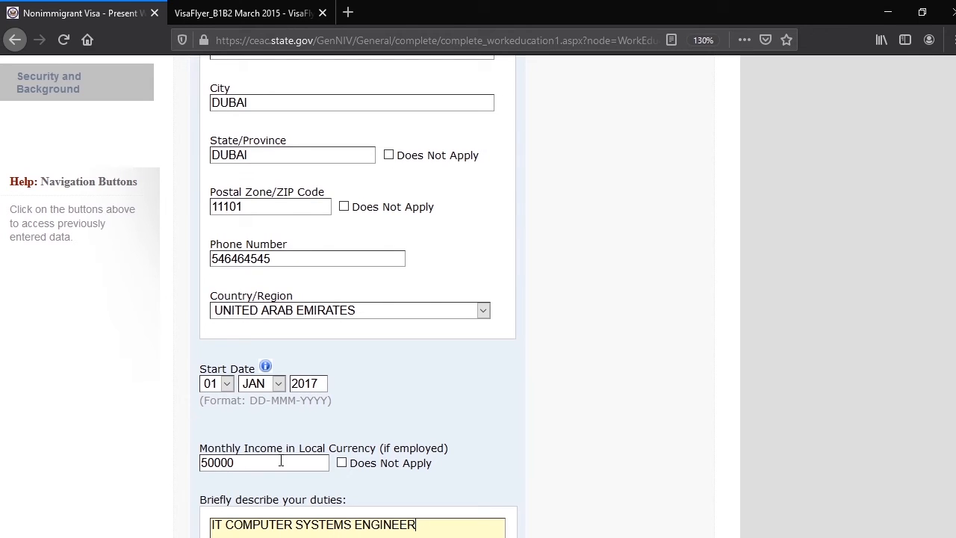
pyautogui.scroll(-3, 617, 411)
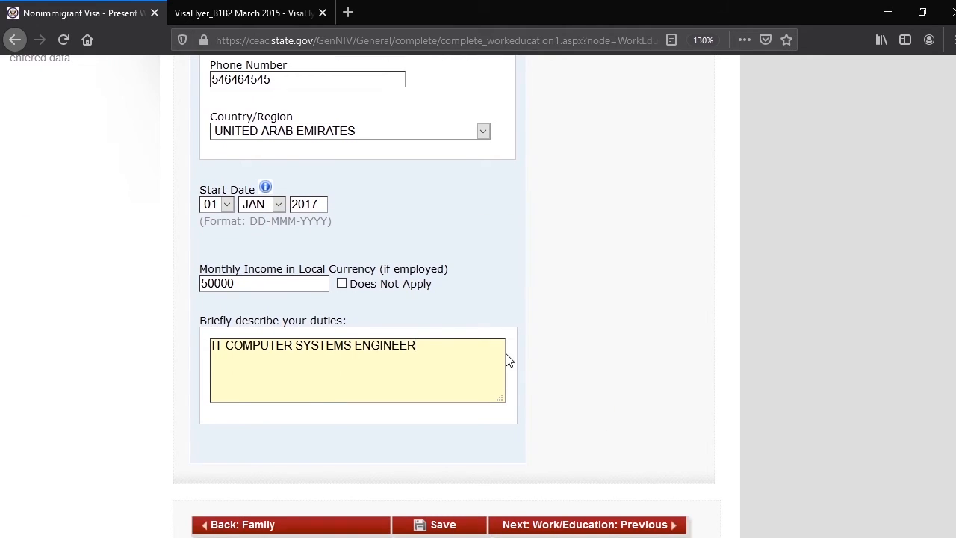
pyautogui.scroll(3, 402, 300)
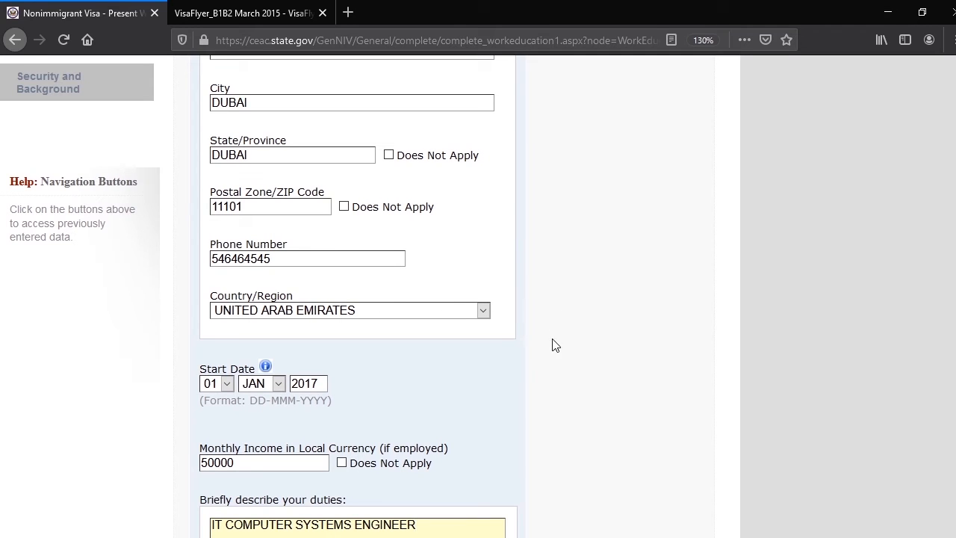
pyautogui.scroll(-1, 579, 357)
pyautogui.scroll(-2, 579, 357)
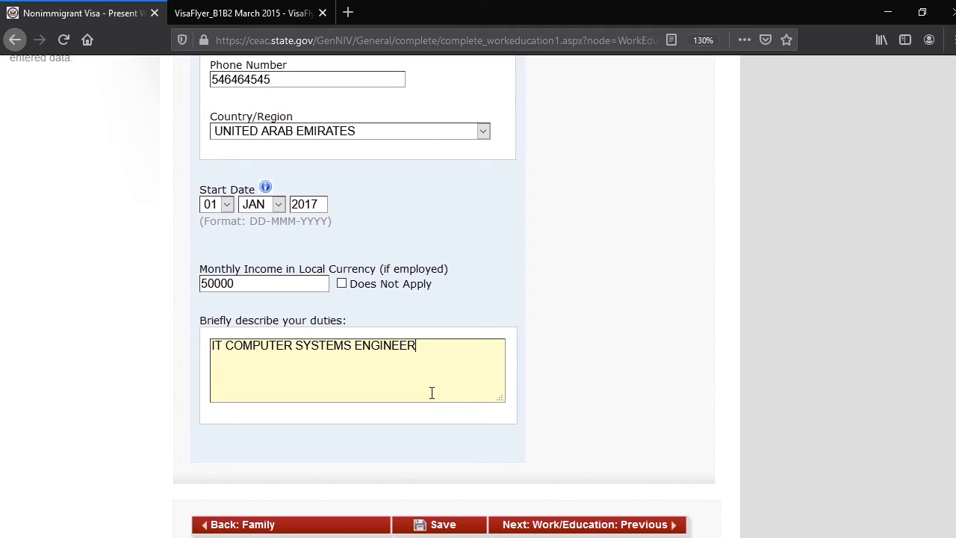
pyautogui.scroll(-2, 647, 239)
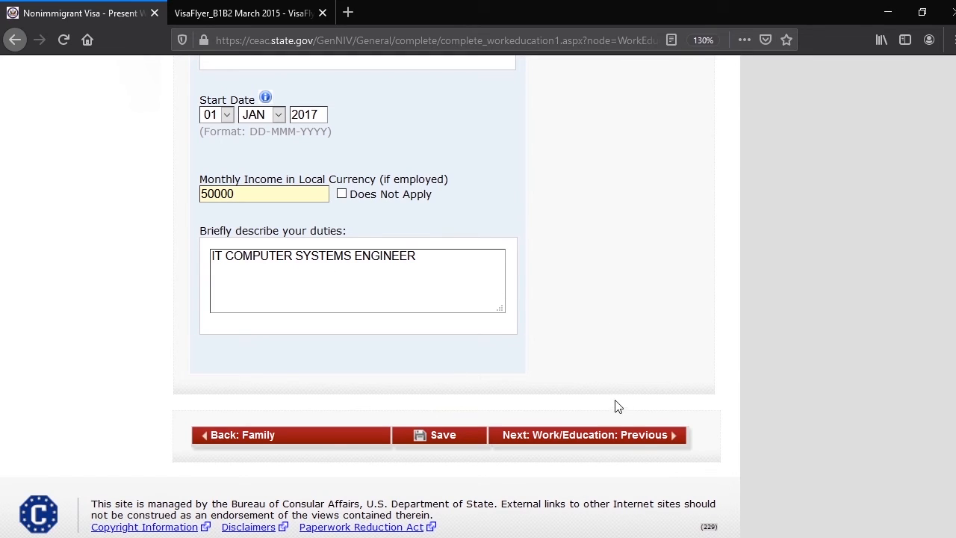
pyautogui.click(605, 442)
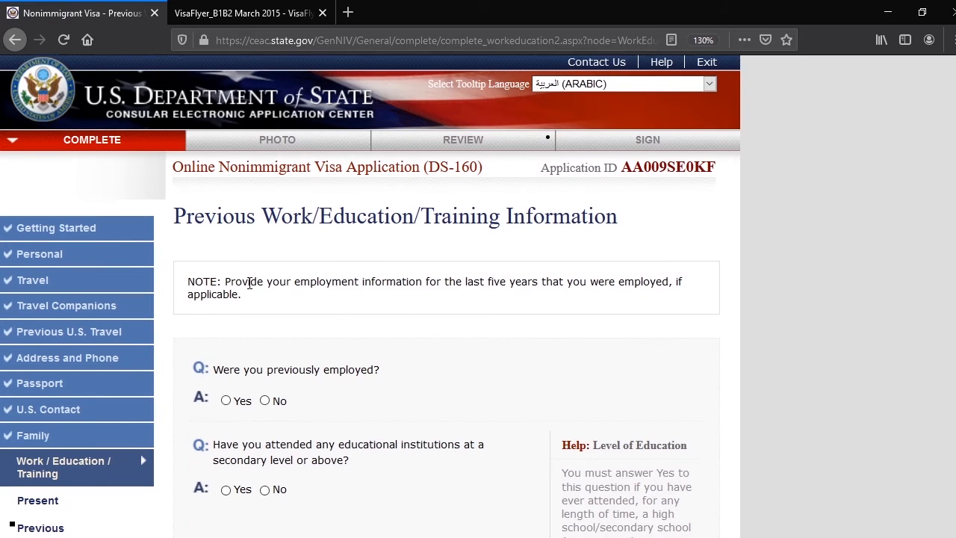
# Answer No to previous employment and Yes to having attended an educational institution at secondary level or above
pyautogui.scroll(-2, 249, 279)
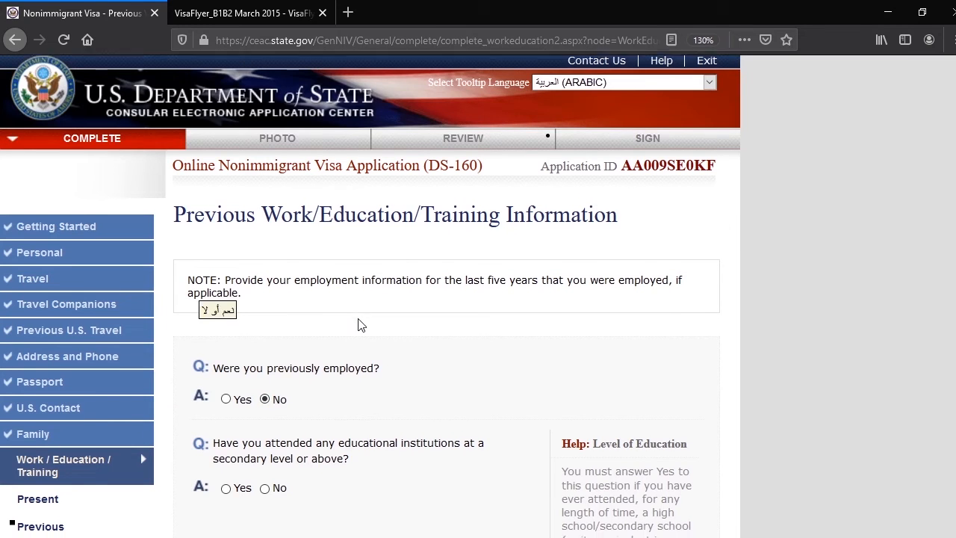
pyautogui.scroll(-3, 356, 324)
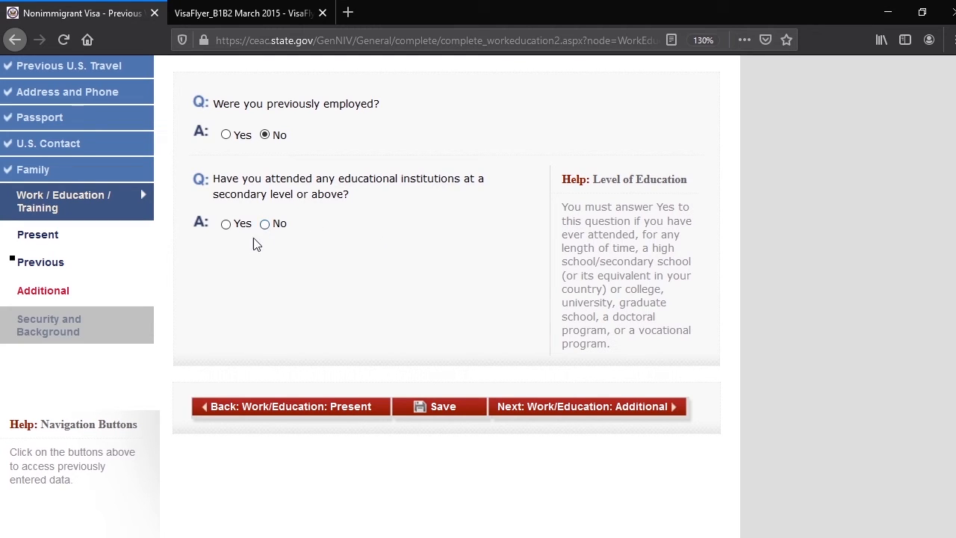
pyautogui.click(226, 226)
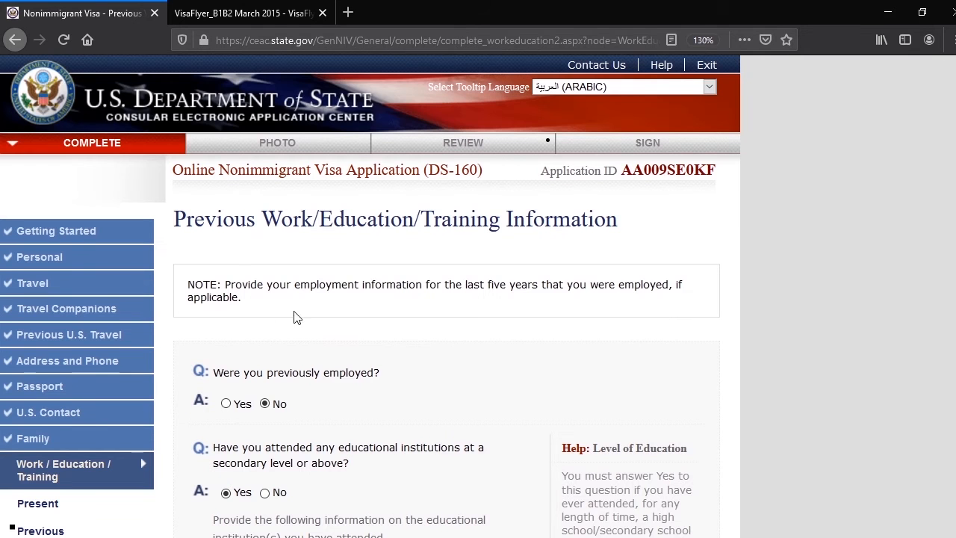
pyautogui.scroll(-5, 295, 316)
pyautogui.scroll(-1, 254, 272)
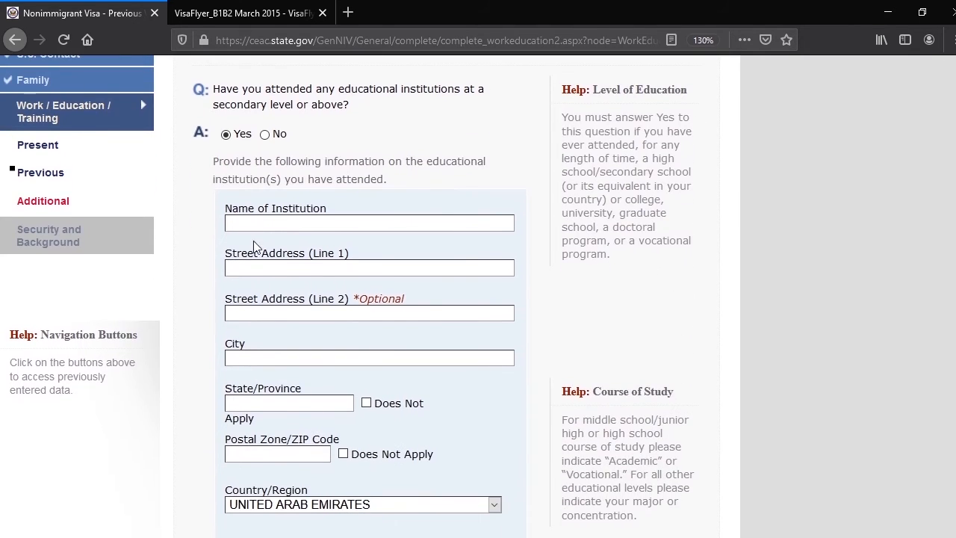
# Change the answer about attending educational institutions at secondary level or above to No and continue to the Additional Work/Education/Training page
pyautogui.scroll(-2, 356, 422)
pyautogui.scroll(-2, 297, 407)
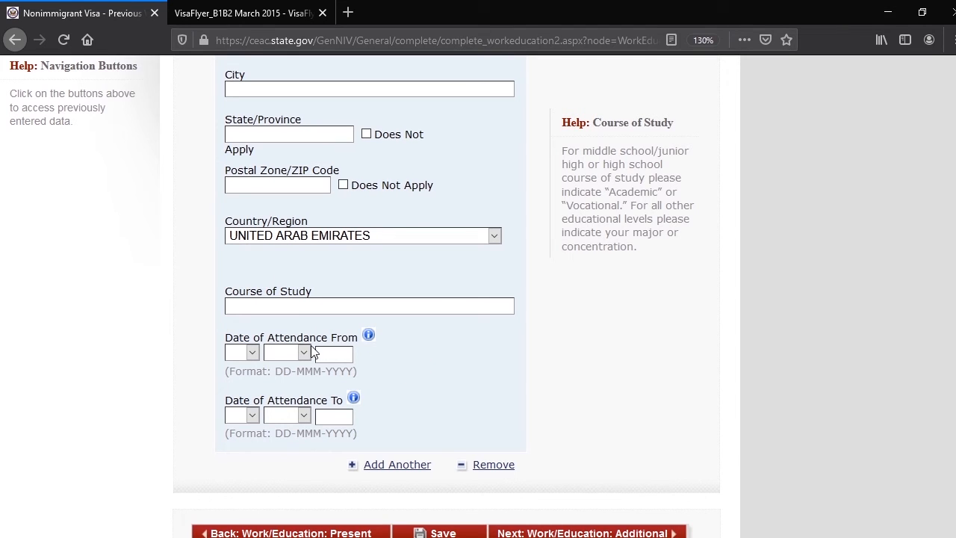
pyautogui.scroll(8, 317, 338)
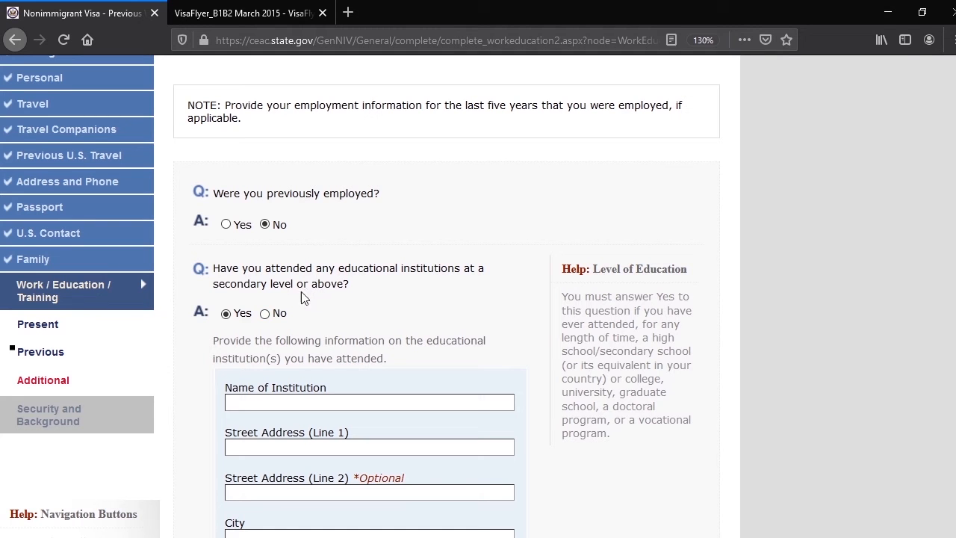
pyautogui.click(265, 314)
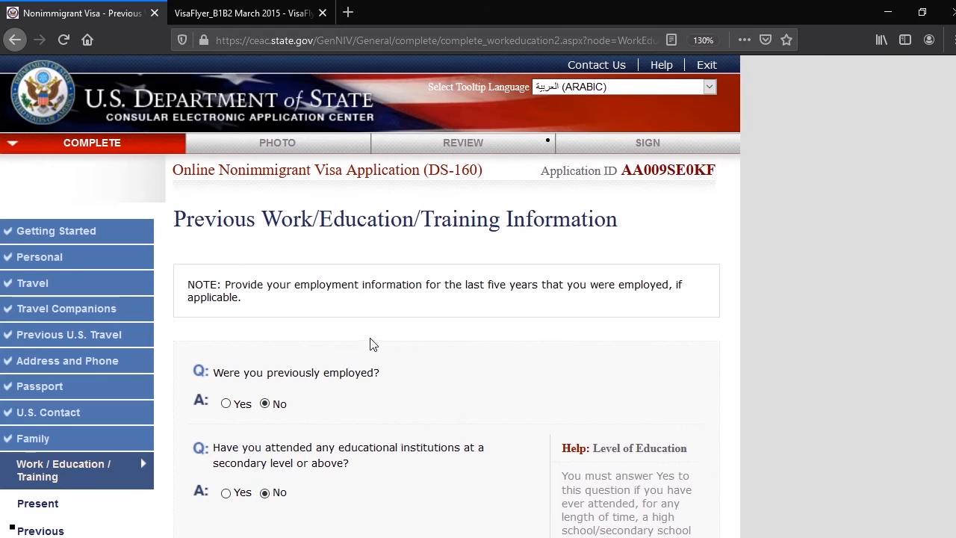
pyautogui.scroll(-5, 486, 441)
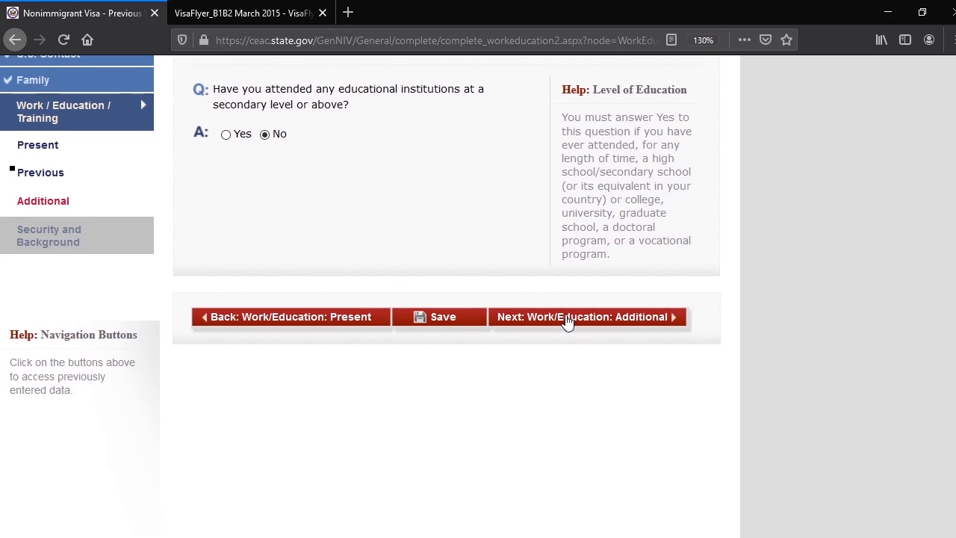
pyautogui.click(568, 320)
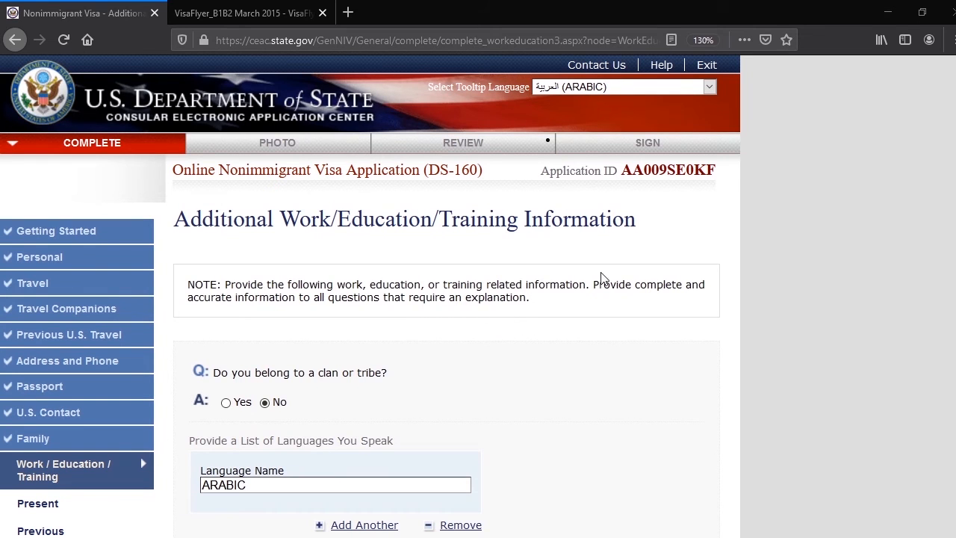
# Check which details a Yes answer to the clan or tribe question requires, and set the answer back to No
pyautogui.scroll(-2, 329, 280)
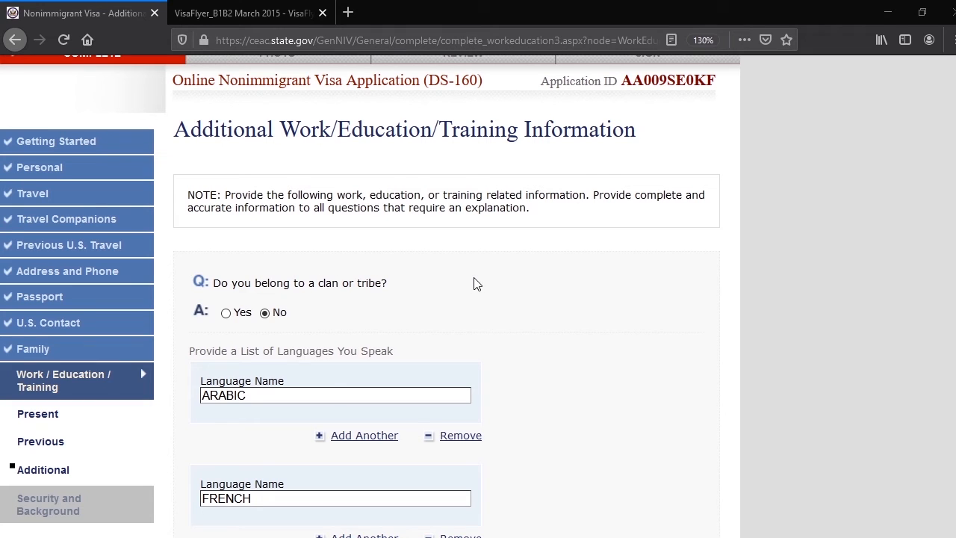
pyautogui.click(227, 314)
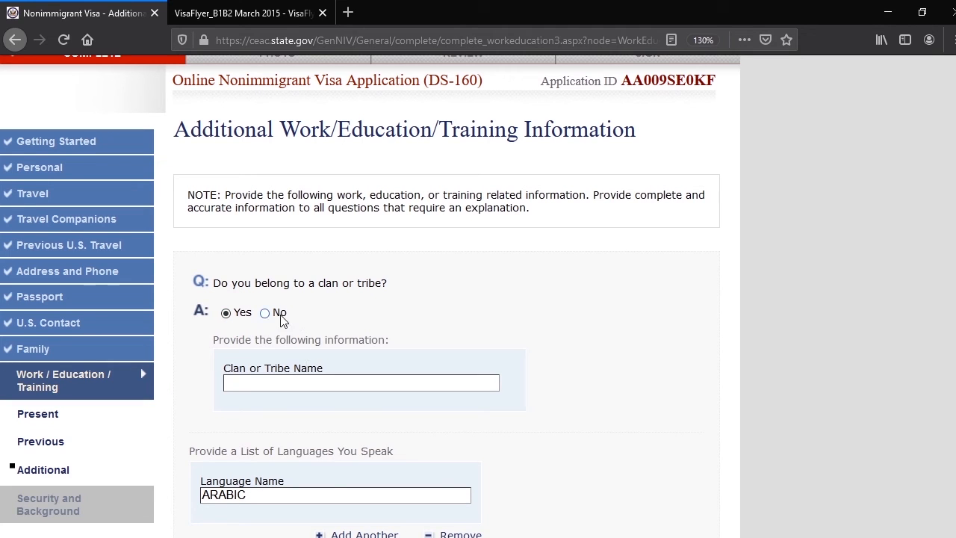
pyautogui.click(266, 314)
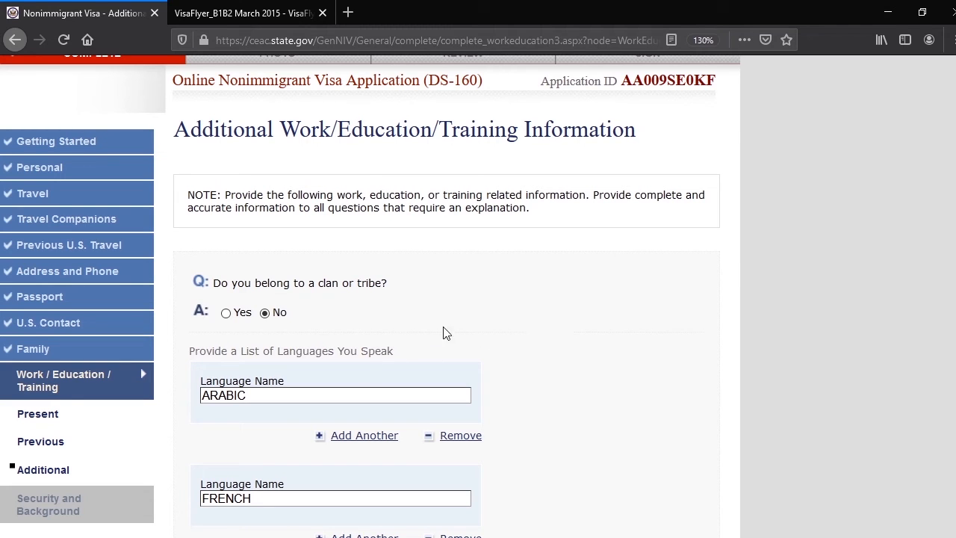
# Review the entries for languages spoken, countries visited in the last five years, and professional, social or charitable organizations
pyautogui.scroll(-3, 527, 335)
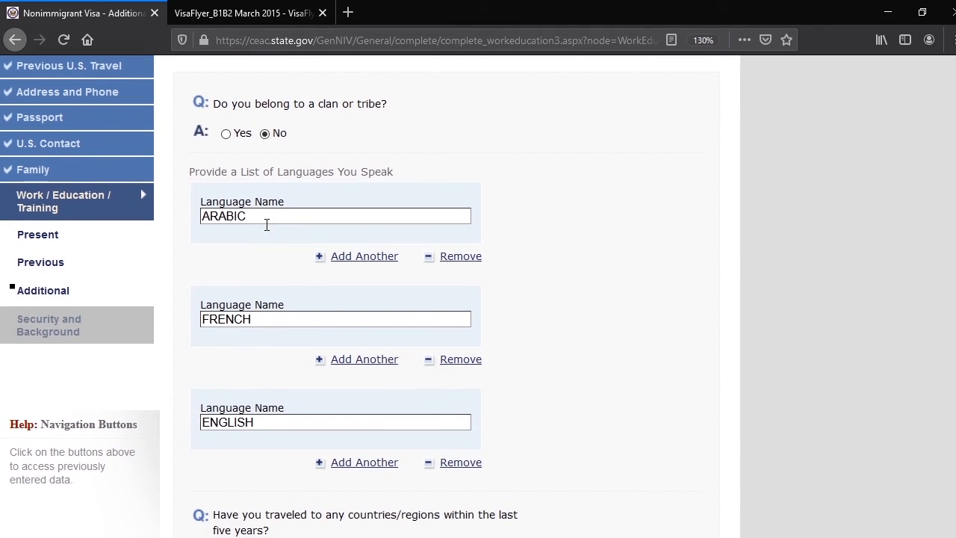
pyautogui.scroll(-5, 279, 313)
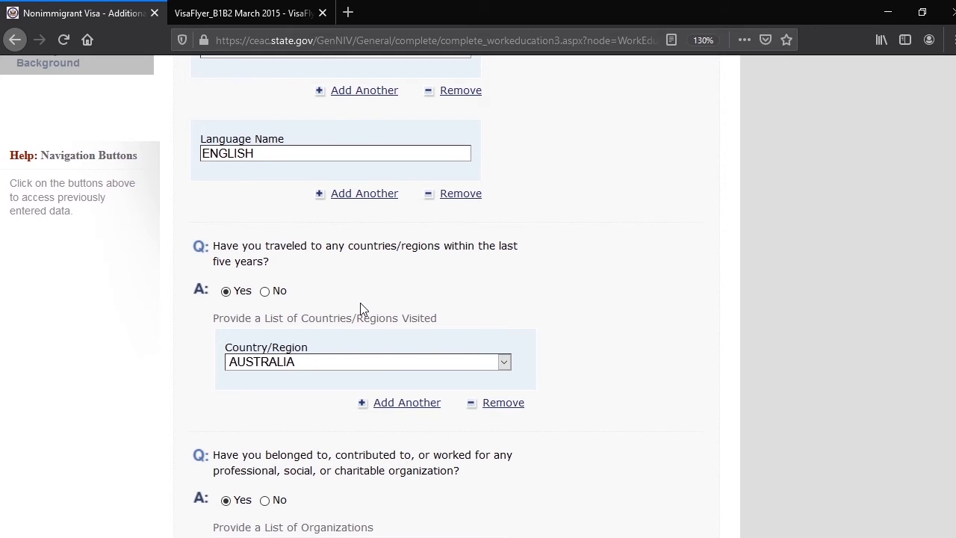
pyautogui.scroll(-2, 360, 309)
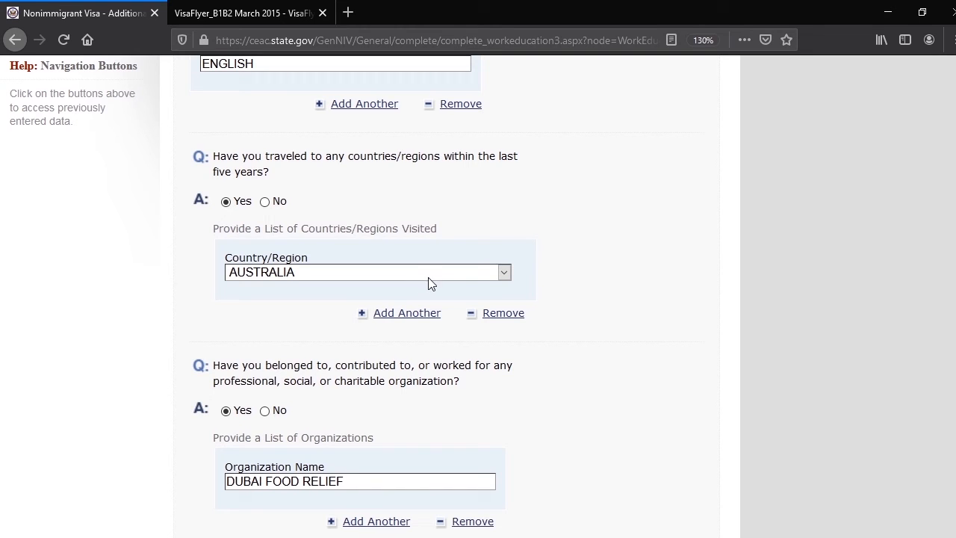
pyautogui.scroll(-3, 314, 284)
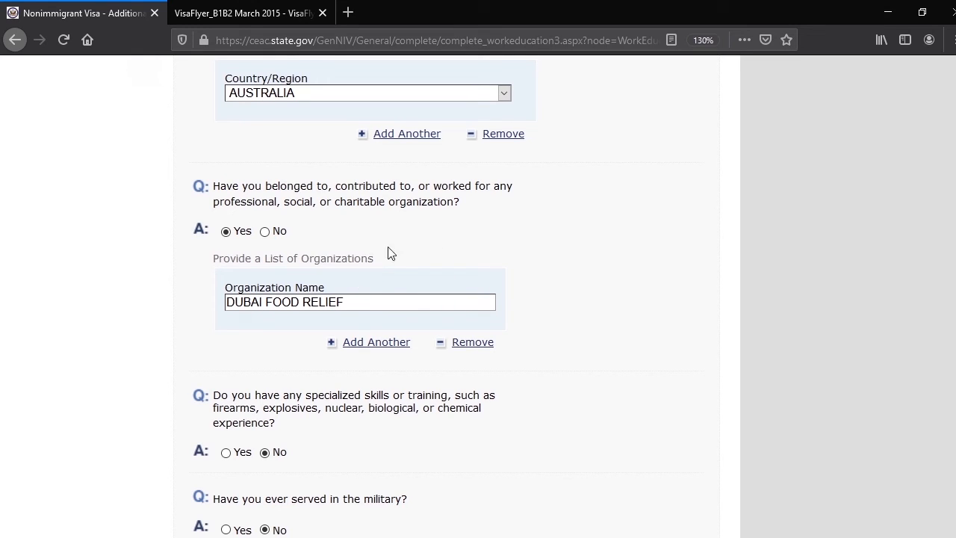
pyautogui.moveTo(452, 200); pyautogui.dragTo(336, 199)
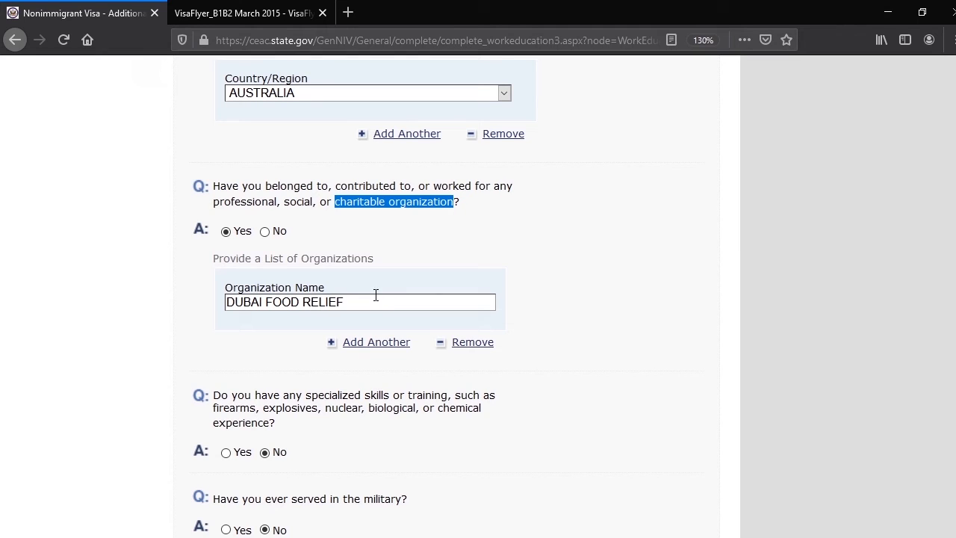
pyautogui.click(513, 234)
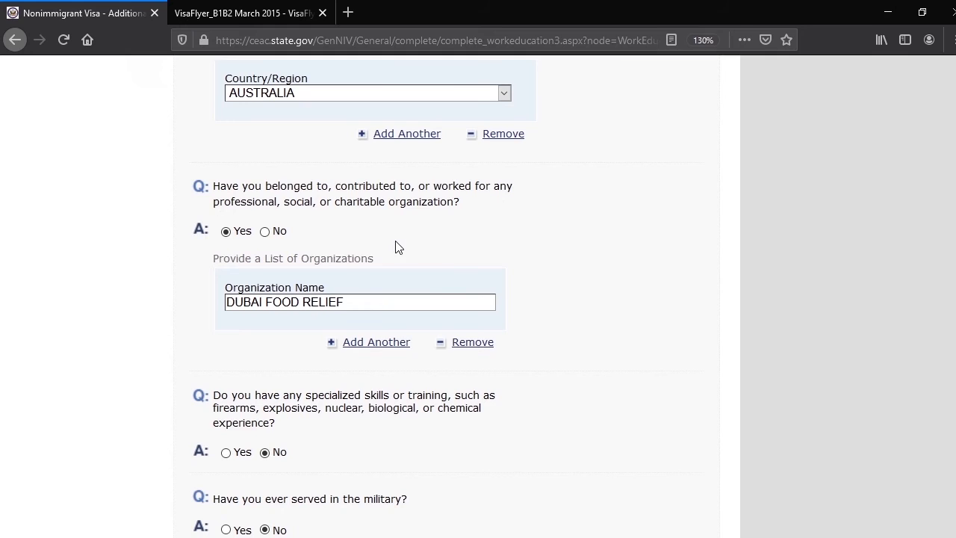
pyautogui.scroll(-2, 403, 247)
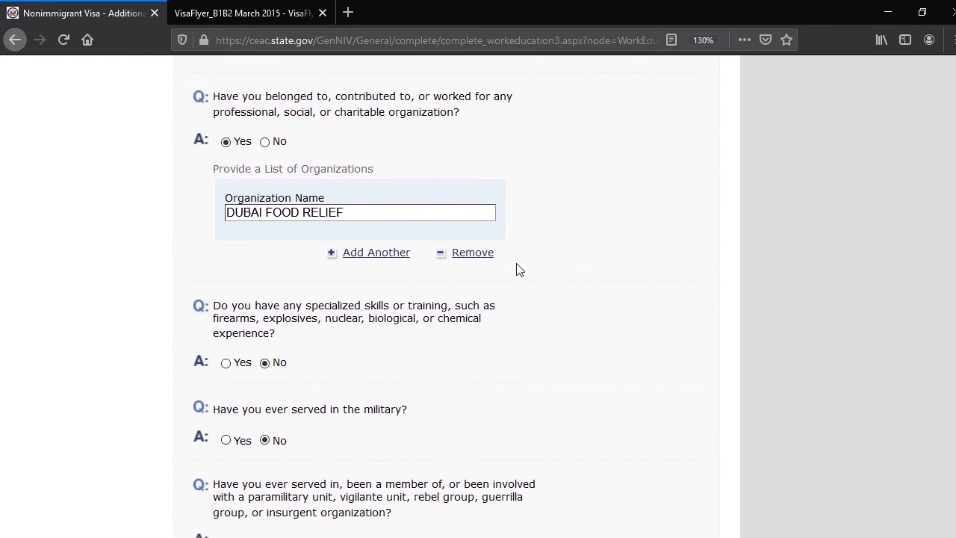
# Check what a Yes answer to the specialized skills or training question requires, and set the answer back to No
pyautogui.scroll(-2, 478, 261)
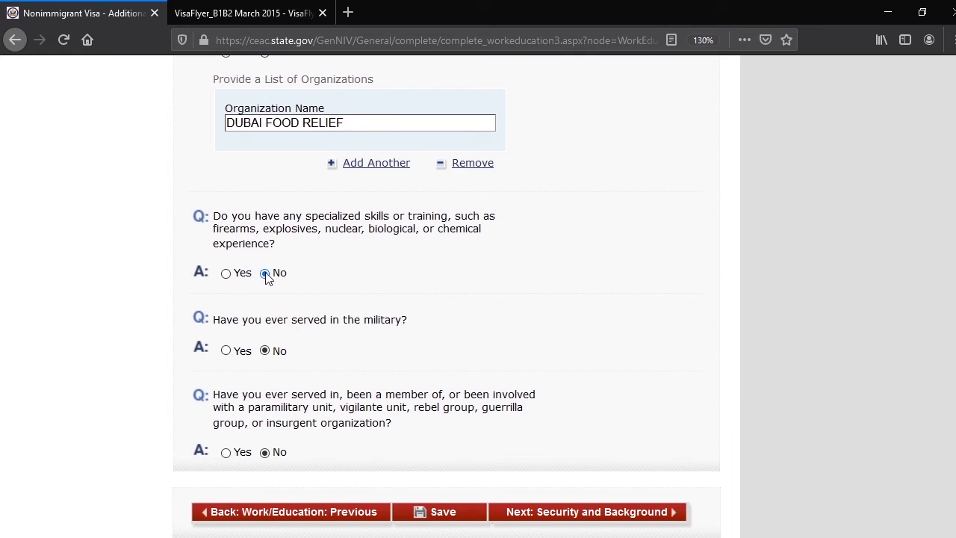
pyautogui.click(225, 274)
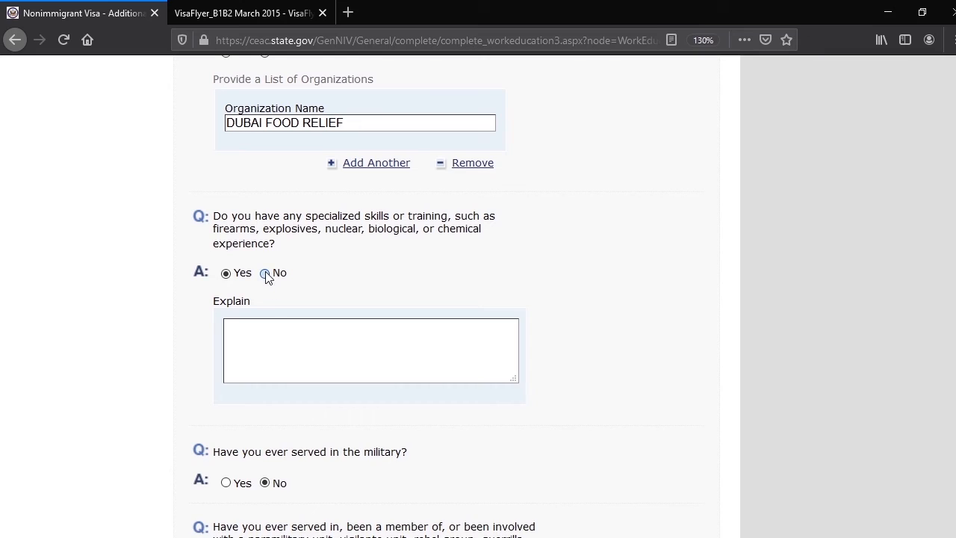
pyautogui.click(266, 273)
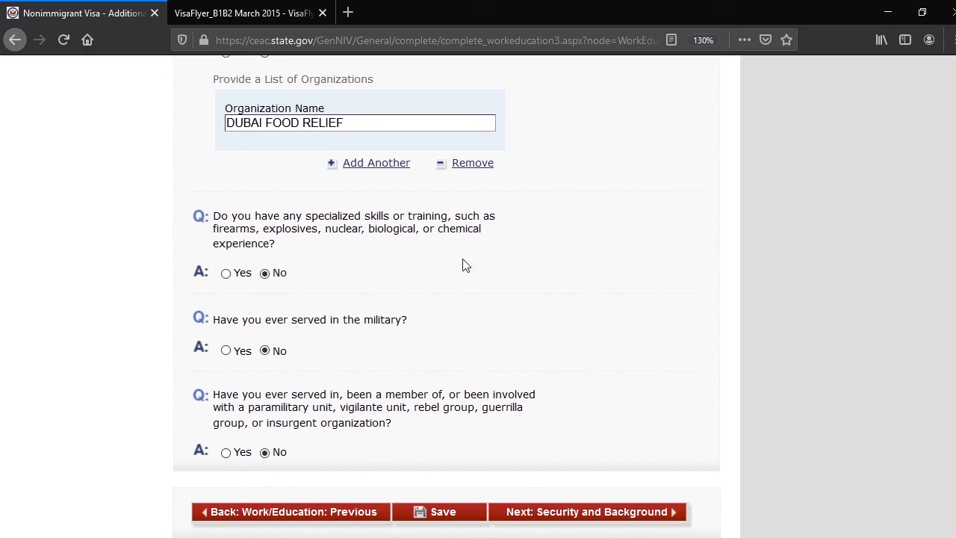
# Check which service details a Yes answer to the military question requires, and set the answer back to No
pyautogui.scroll(-2, 448, 243)
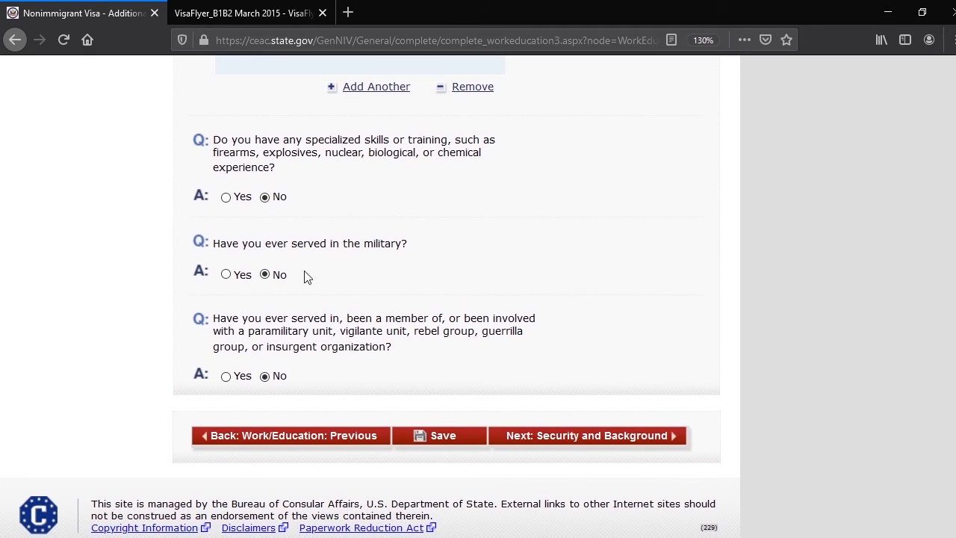
pyautogui.click(225, 274)
pyautogui.scroll(-6, 411, 365)
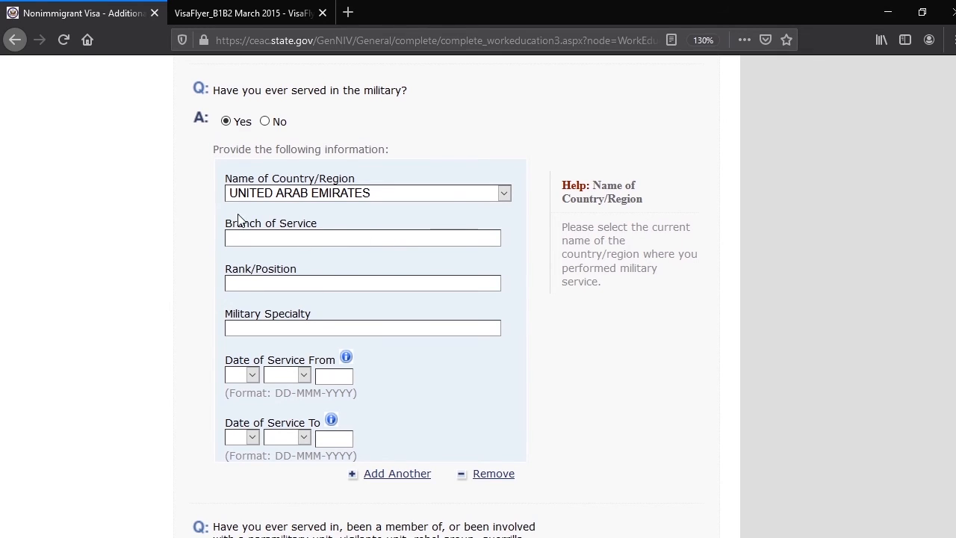
pyautogui.click(265, 122)
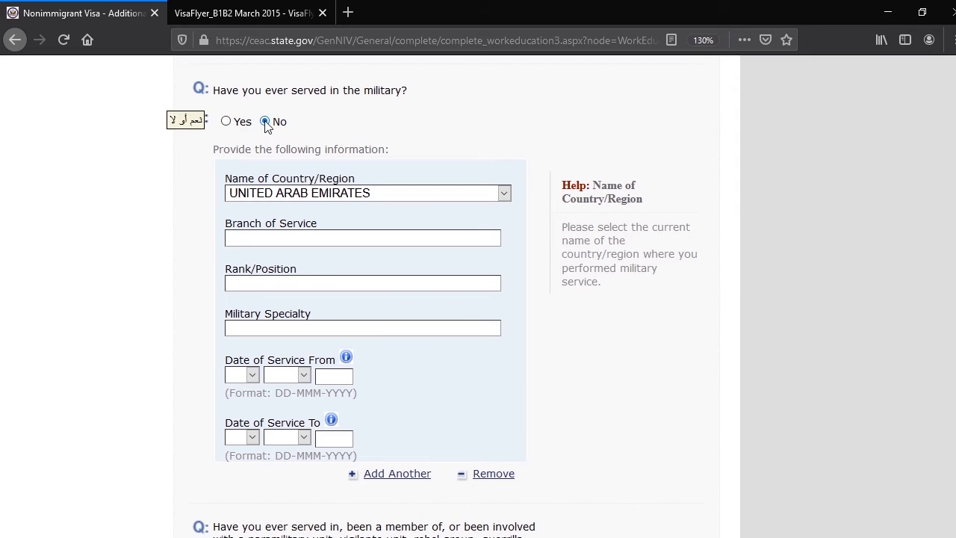
pyautogui.scroll(-4, 464, 276)
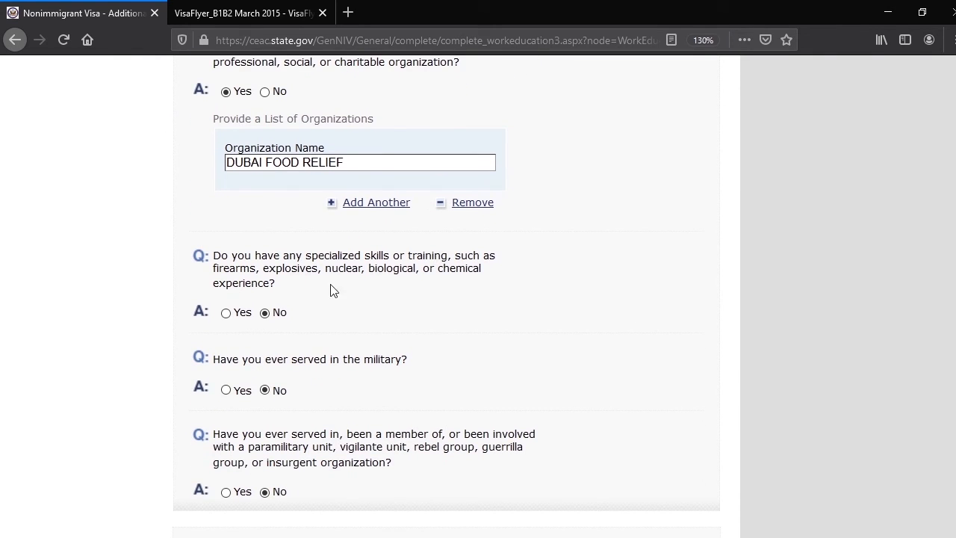
# Check what a Yes answer to the paramilitary, rebel or insurgent group question requires, and set the answer back to No
pyautogui.scroll(-3, 455, 333)
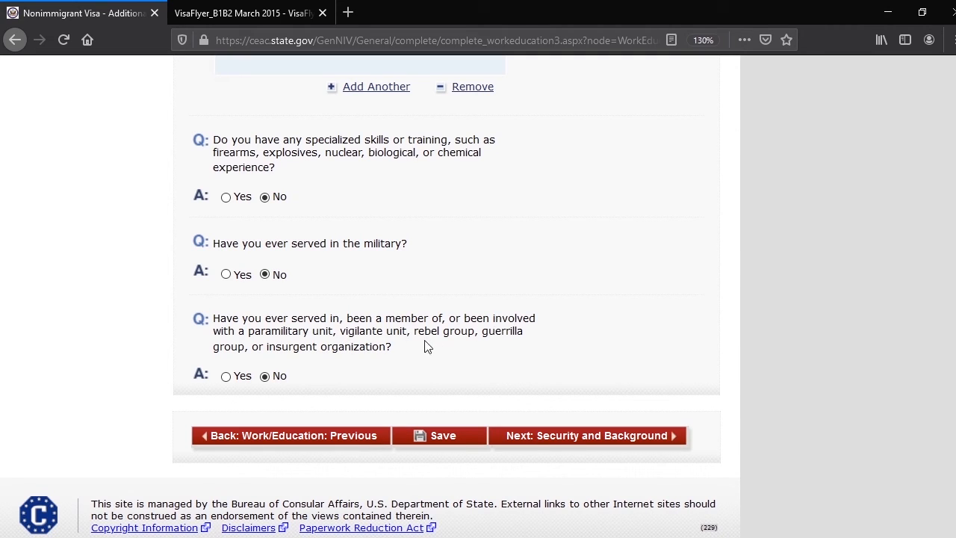
pyautogui.click(226, 376)
pyautogui.scroll(-2, 341, 446)
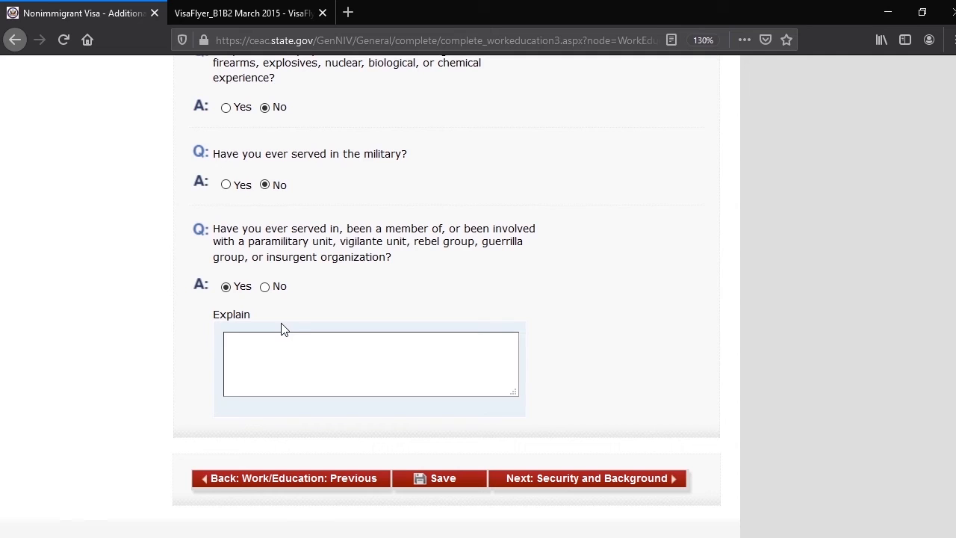
pyautogui.click(265, 287)
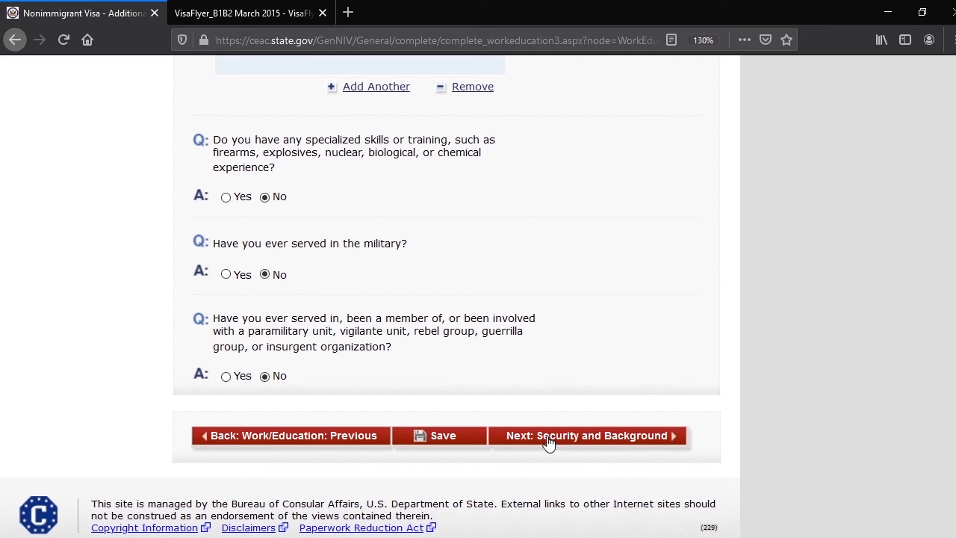
# Answer No to the communicable disease, mental or physical disorder and drug abuse questions in Security and Background Part 1, and continue to Part 2
pyautogui.click(603, 436)
pyautogui.scroll(-5, 380, 256)
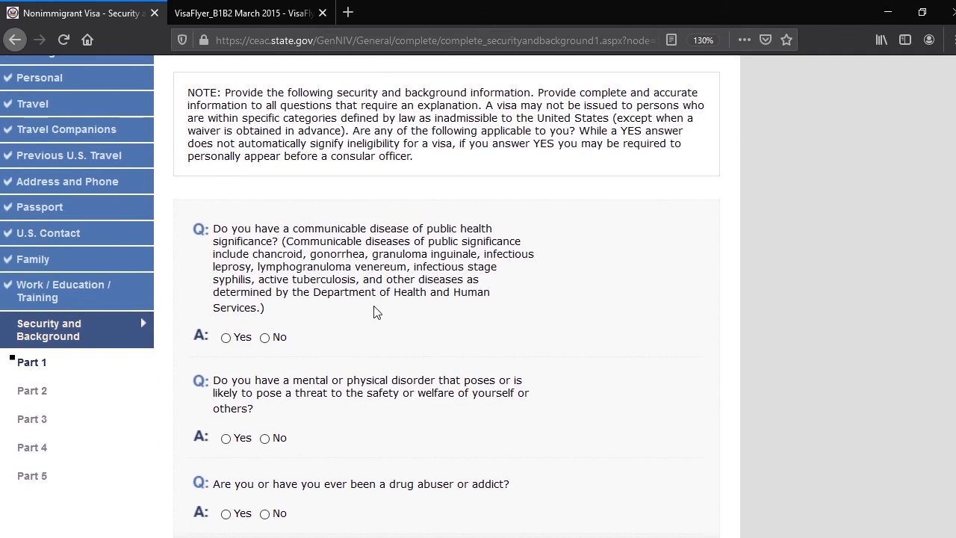
pyautogui.scroll(-2, 376, 297)
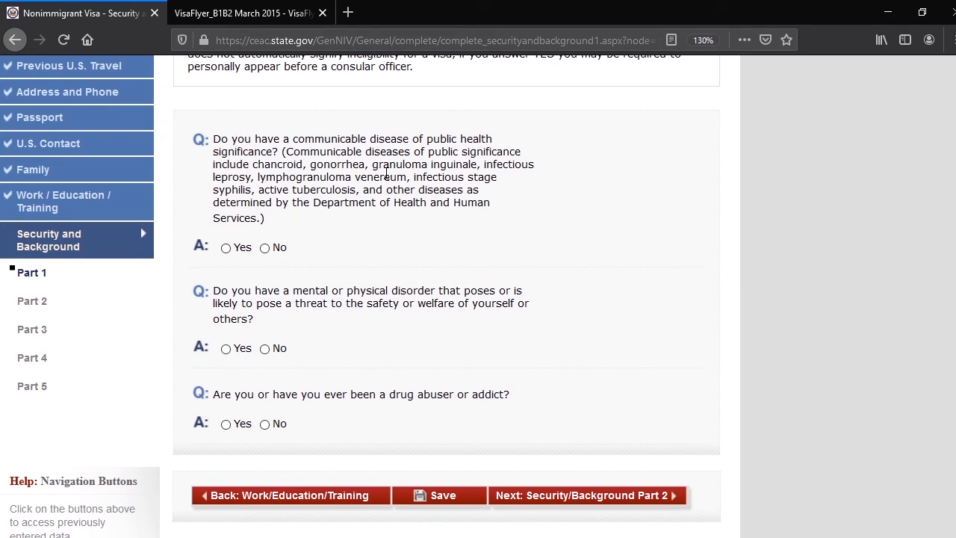
pyautogui.click(265, 247)
pyautogui.click(265, 349)
pyautogui.click(265, 424)
pyautogui.click(575, 502)
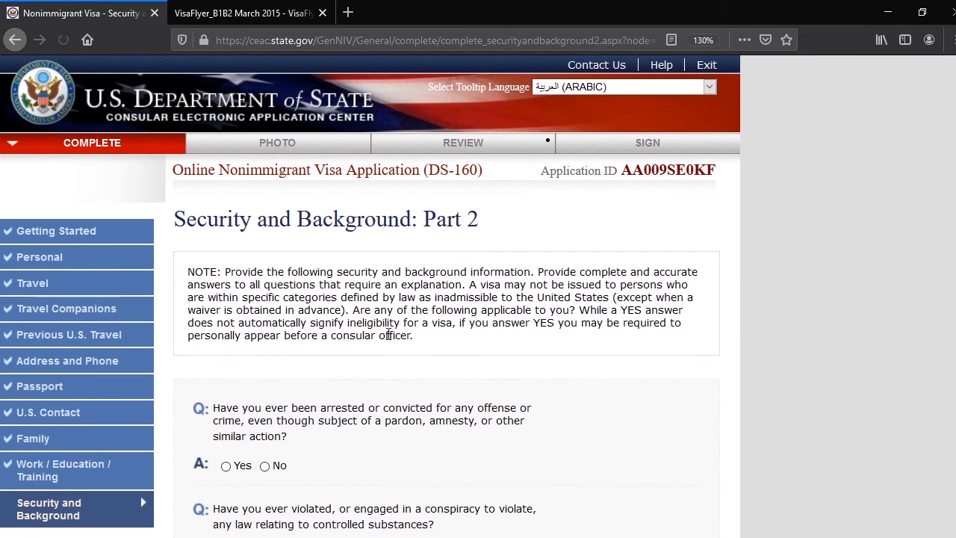
# Answer No to the Part 2 questions on arrests or convictions, controlled substance violations and prostitution or commercialized vice
pyautogui.scroll(-2, 402, 290)
pyautogui.scroll(-2, 402, 290)
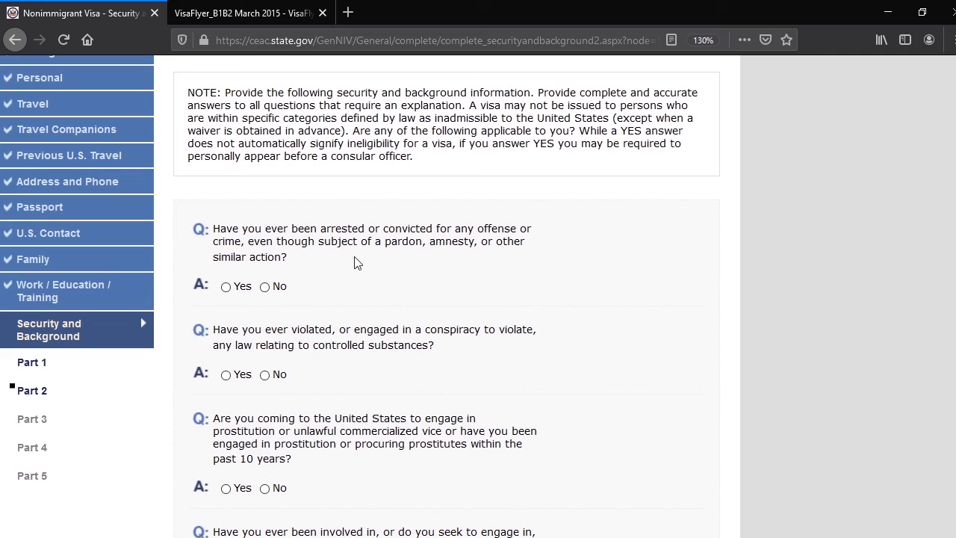
pyautogui.click(265, 287)
pyautogui.scroll(-2, 254, 306)
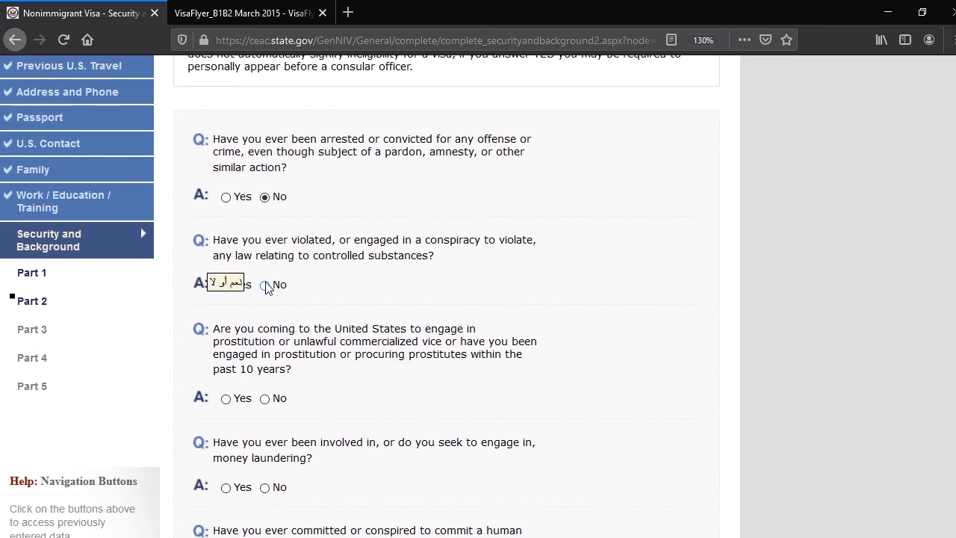
pyautogui.click(265, 287)
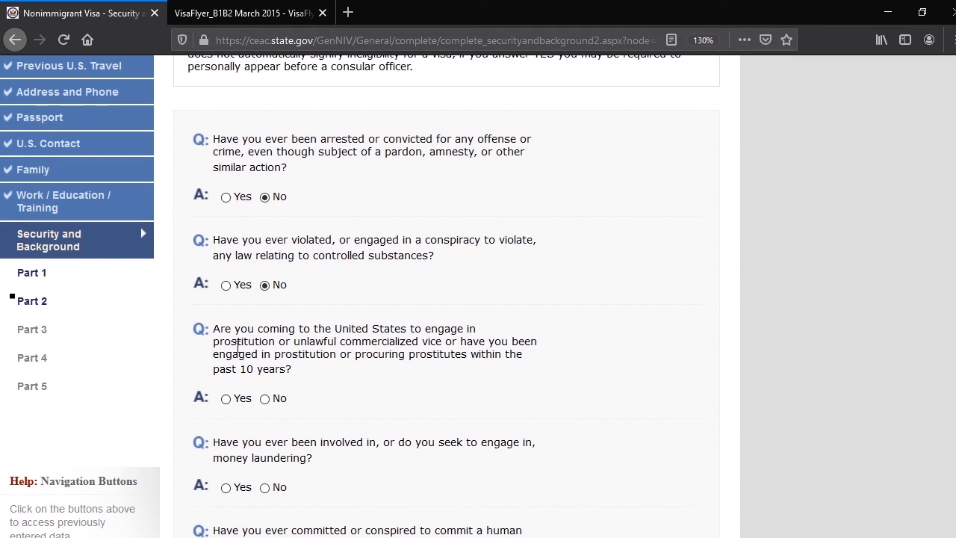
pyautogui.click(265, 399)
# Answer No to the money laundering question and all three human trafficking questions in Part 2, and check the page's answers
pyautogui.scroll(-4, 426, 378)
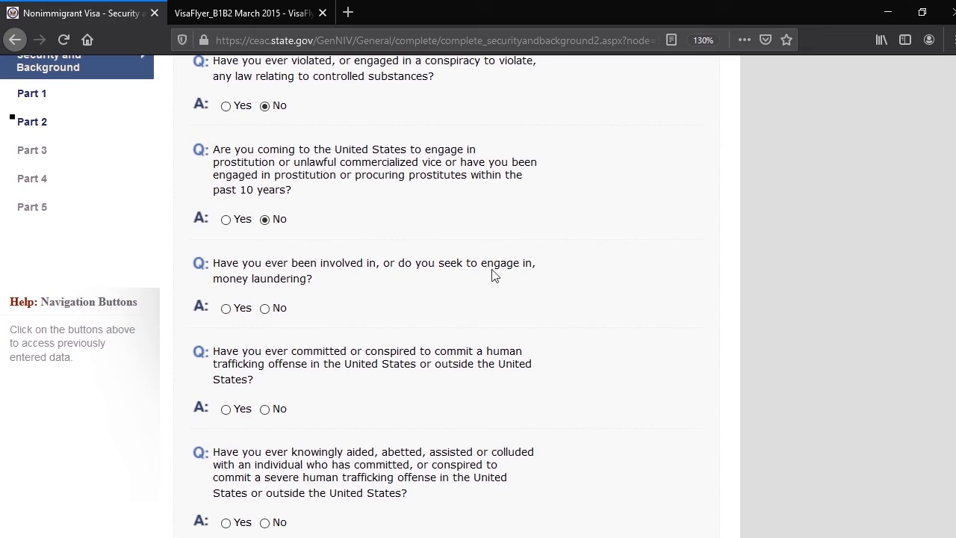
pyautogui.click(266, 309)
pyautogui.click(266, 409)
pyautogui.scroll(-5, 265, 403)
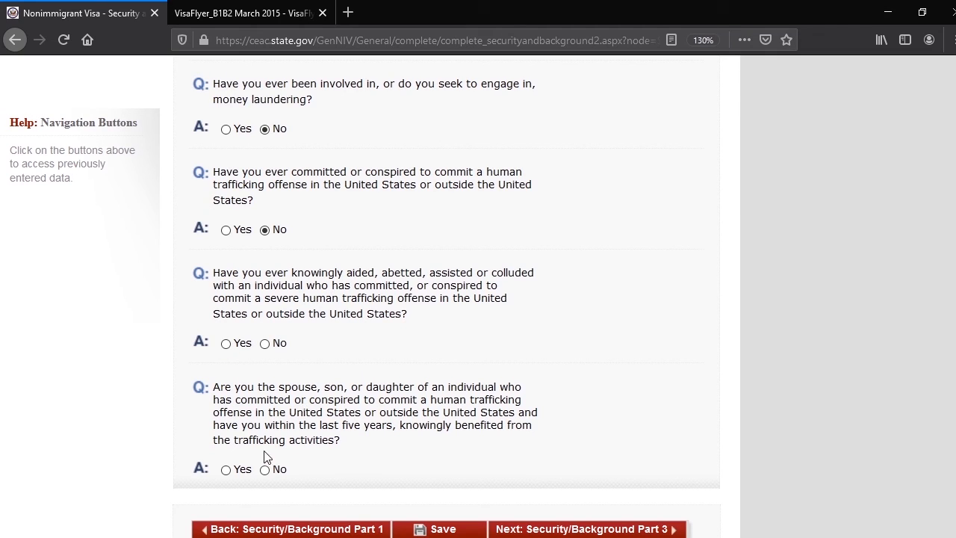
pyautogui.click(265, 470)
pyautogui.click(265, 348)
pyautogui.scroll(3, 362, 324)
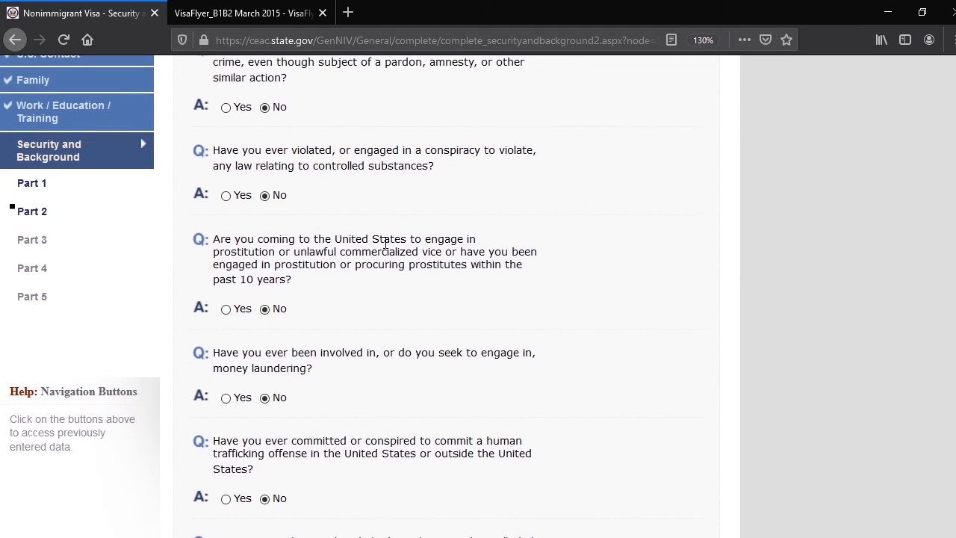
pyautogui.scroll(2, 385, 241)
pyautogui.scroll(-4, 433, 292)
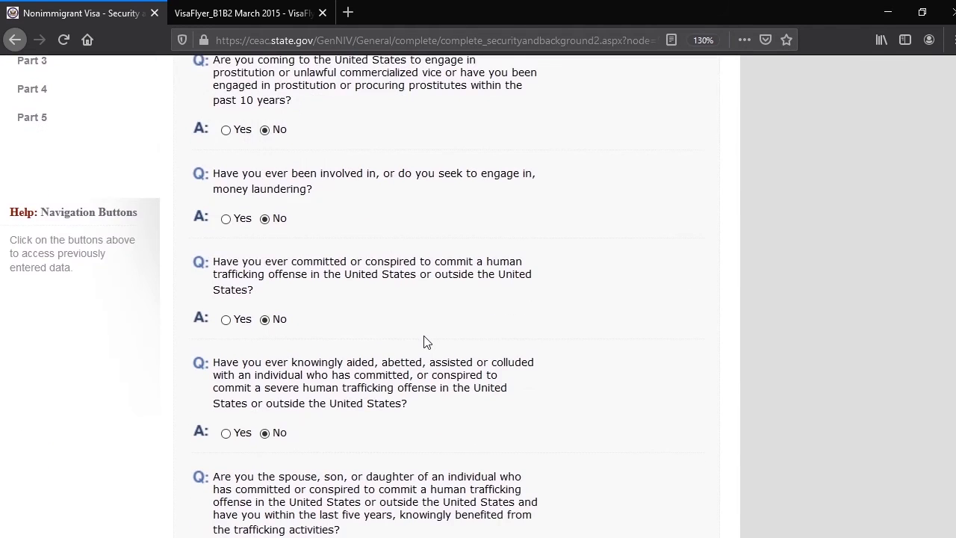
# Continue from Security and Background Part 2 through Parts 3 and 4 to Part 5, keeping every answer at No
pyautogui.scroll(-2, 424, 342)
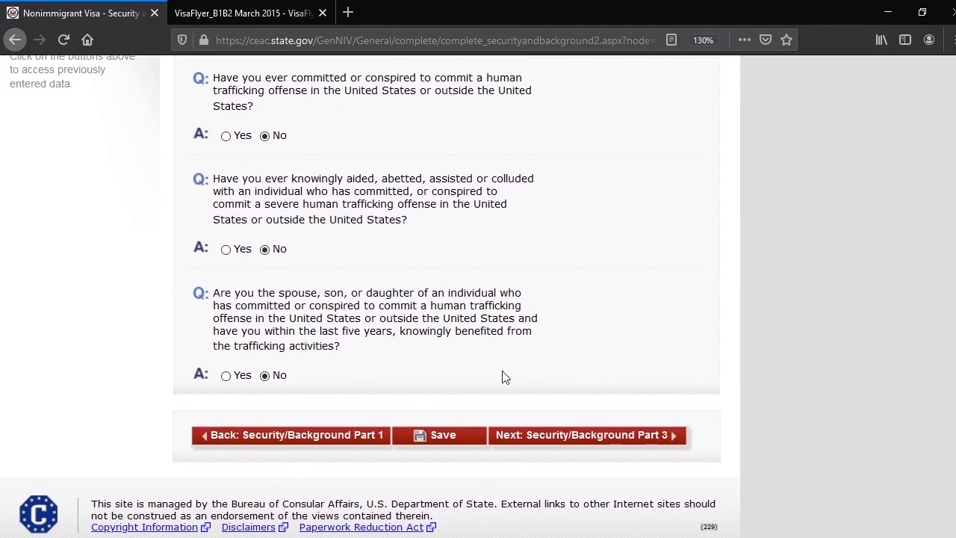
pyautogui.click(553, 435)
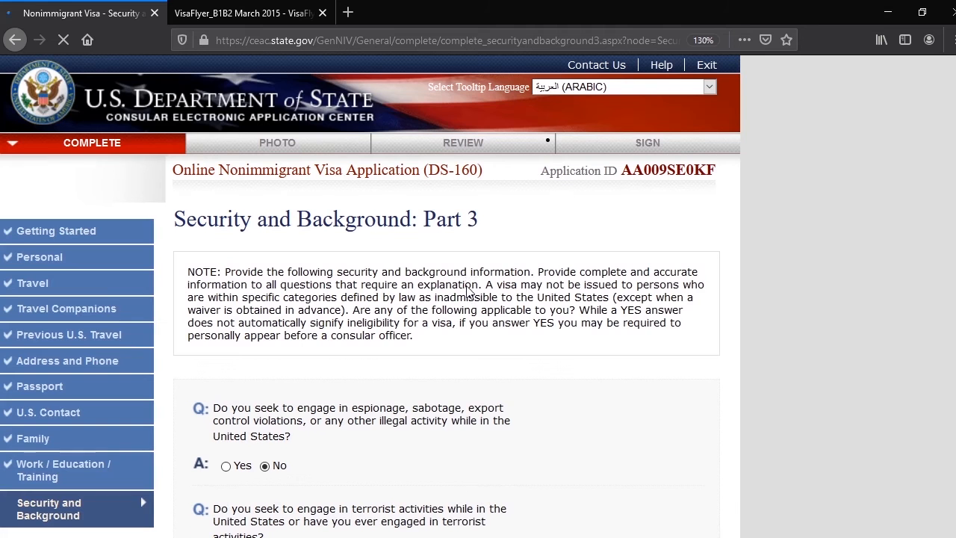
pyautogui.scroll(-2, 324, 267)
pyautogui.scroll(-2, 349, 345)
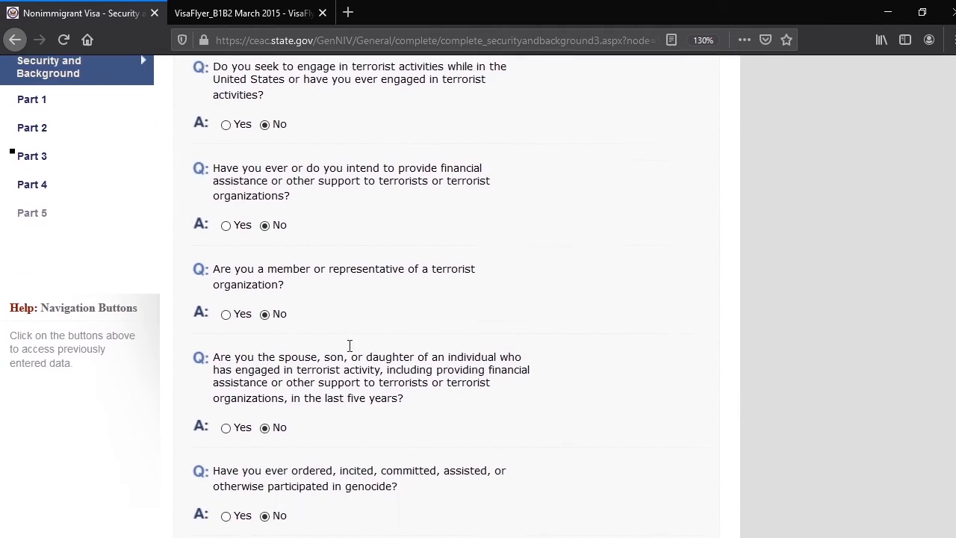
pyautogui.scroll(-6, 350, 345)
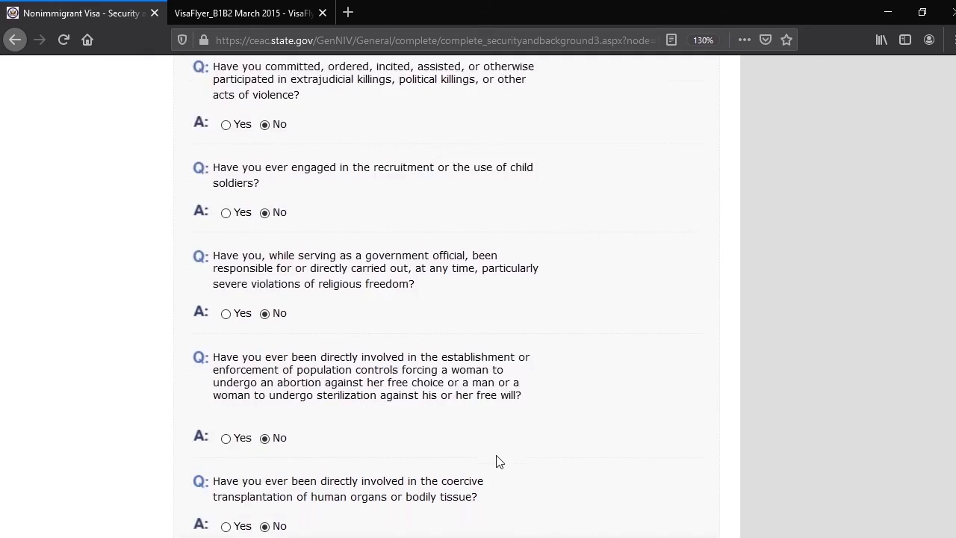
pyautogui.scroll(-3, 499, 462)
pyautogui.click(569, 439)
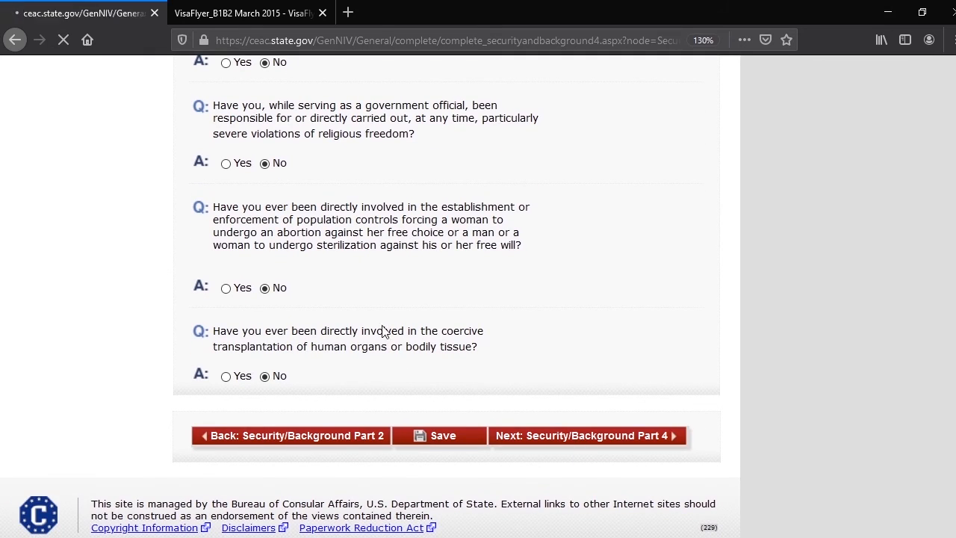
pyautogui.scroll(-4, 445, 345)
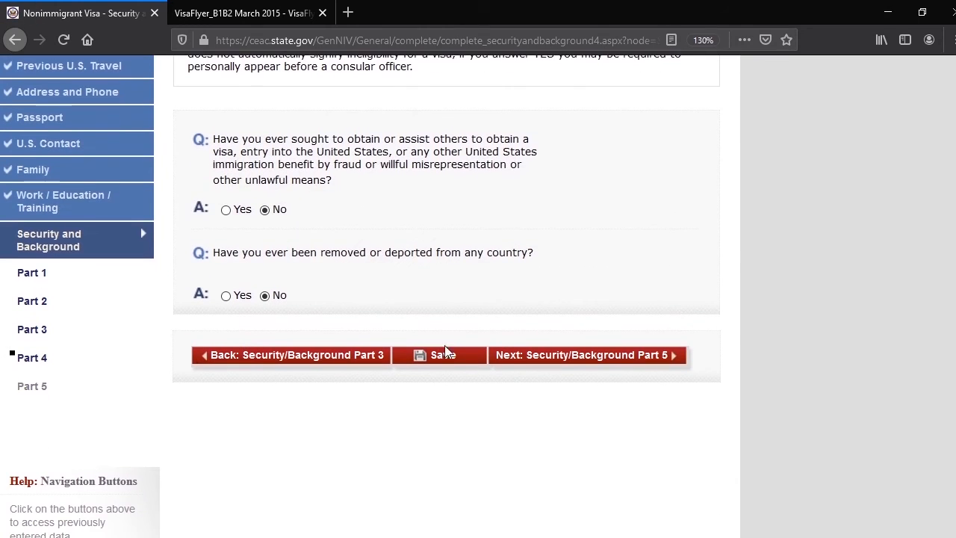
pyautogui.click(566, 364)
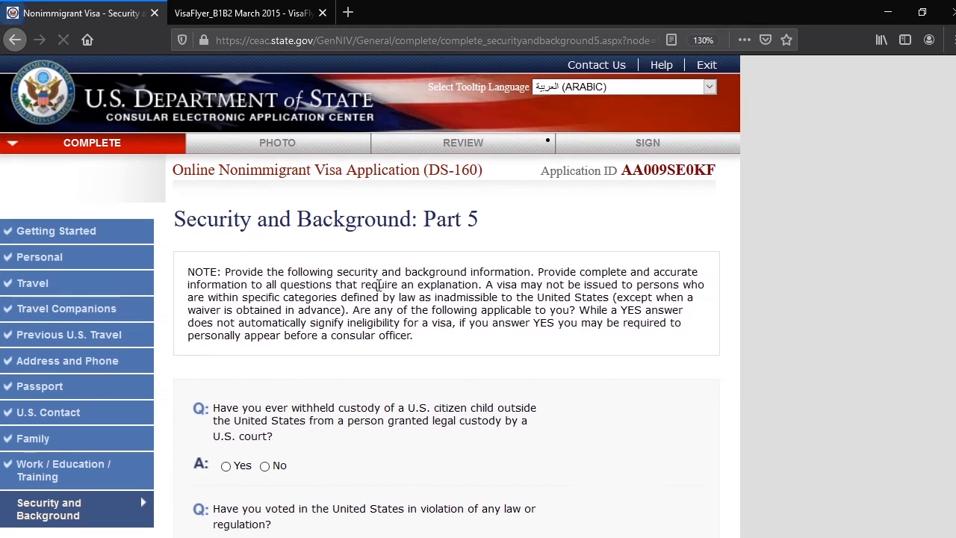
# Answer No to the Part 5 questions on child custody, unlawful voting and renounced citizenship, and continue to the photo section
pyautogui.scroll(-3, 306, 314)
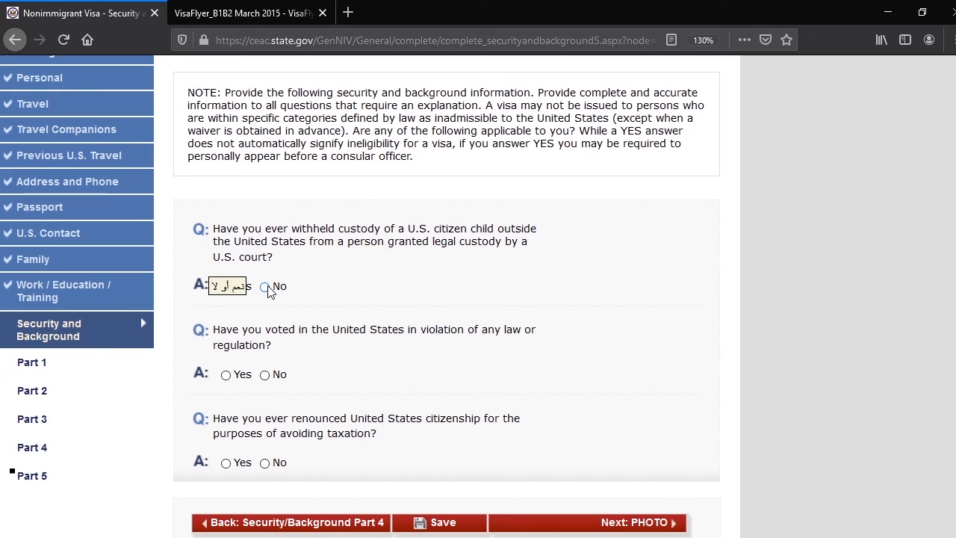
pyautogui.click(266, 288)
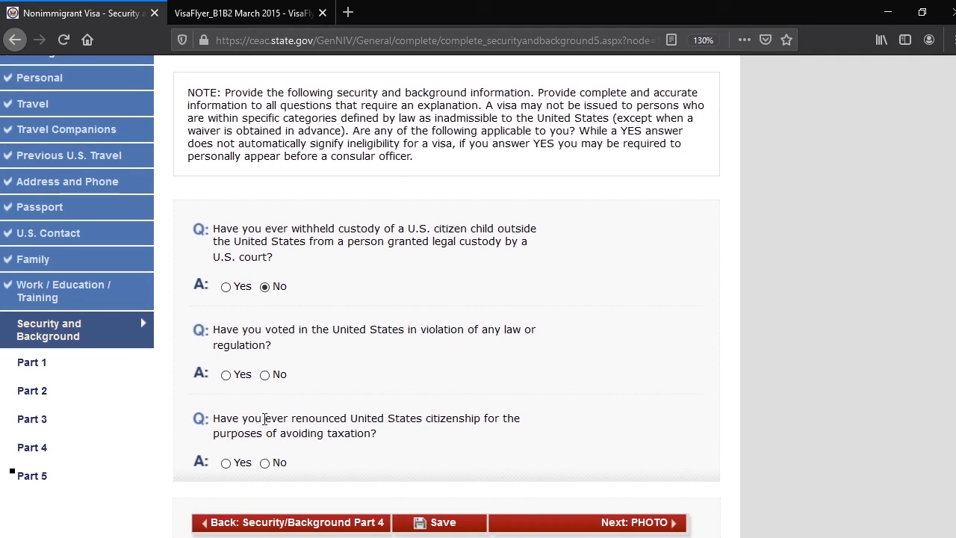
pyautogui.click(265, 375)
pyautogui.scroll(-4, 504, 415)
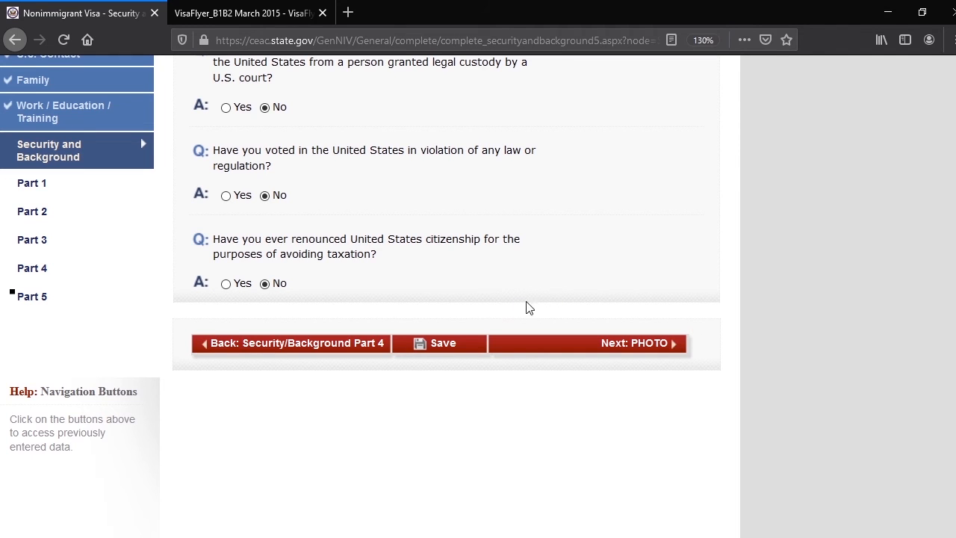
pyautogui.scroll(2, 411, 295)
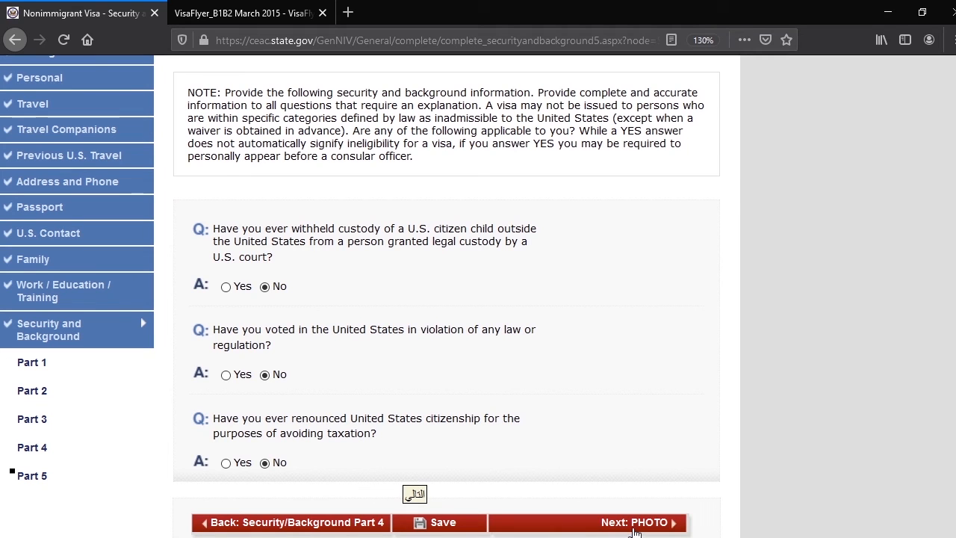
pyautogui.click(635, 523)
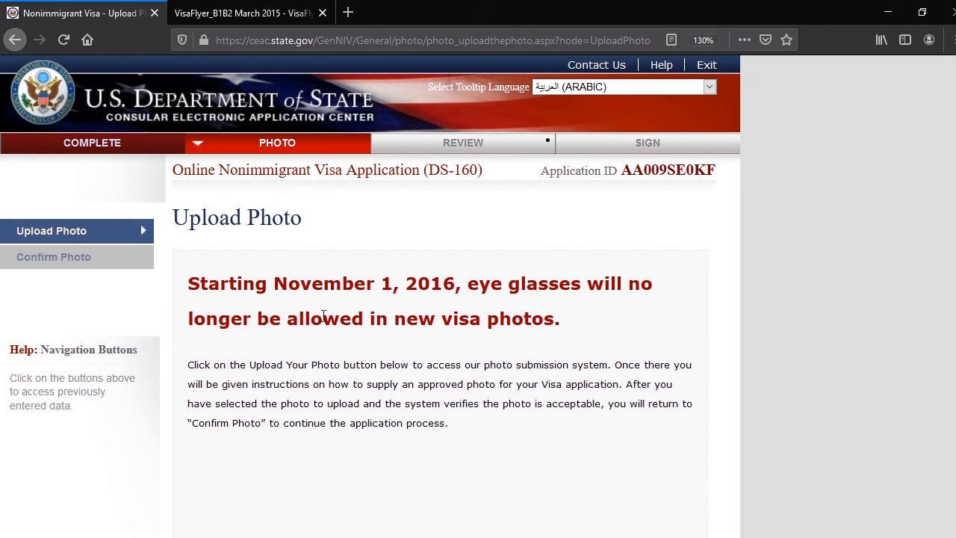
# Read the photo instructions, open the photo submission page and upload the selected photo images.jpg
pyautogui.scroll(-3, 324, 316)
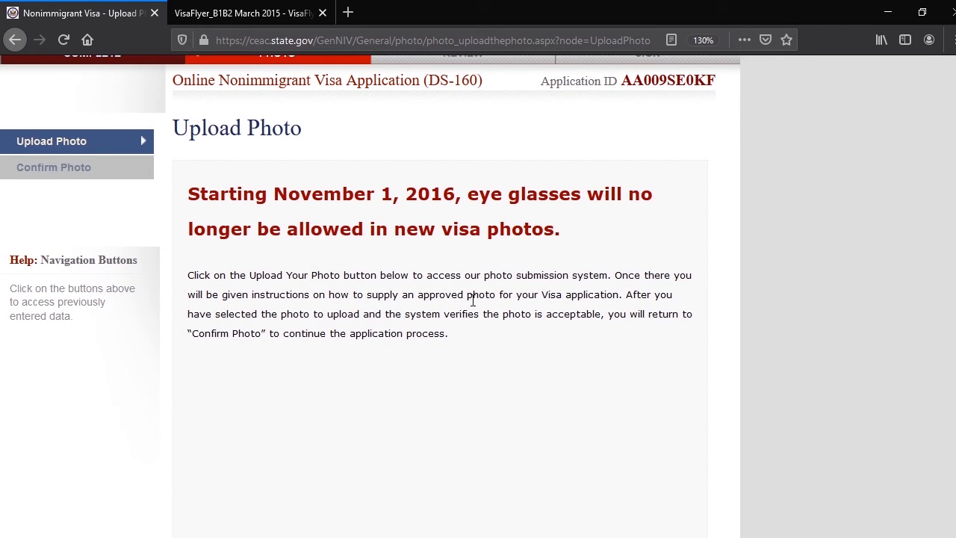
pyautogui.scroll(-5, 479, 291)
pyautogui.scroll(-3, 479, 292)
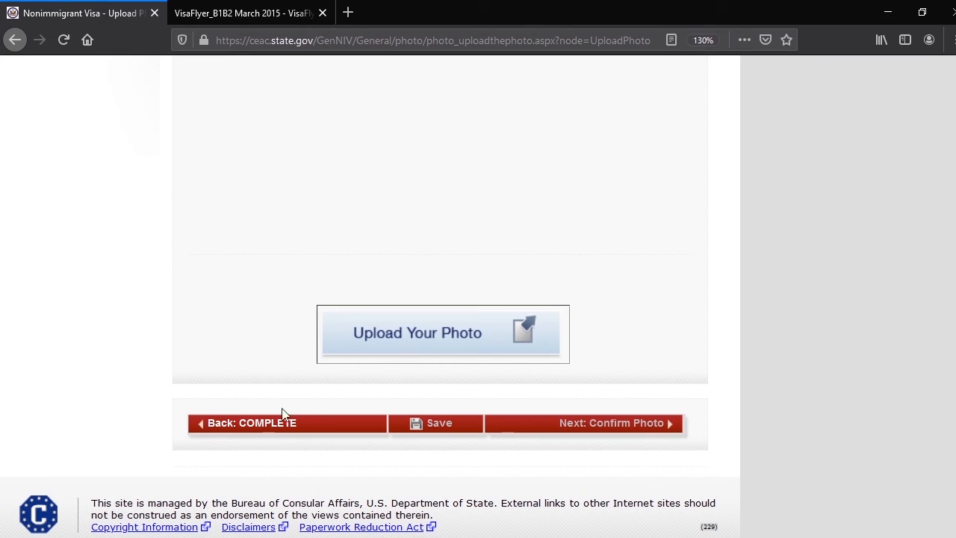
pyautogui.click(251, 429)
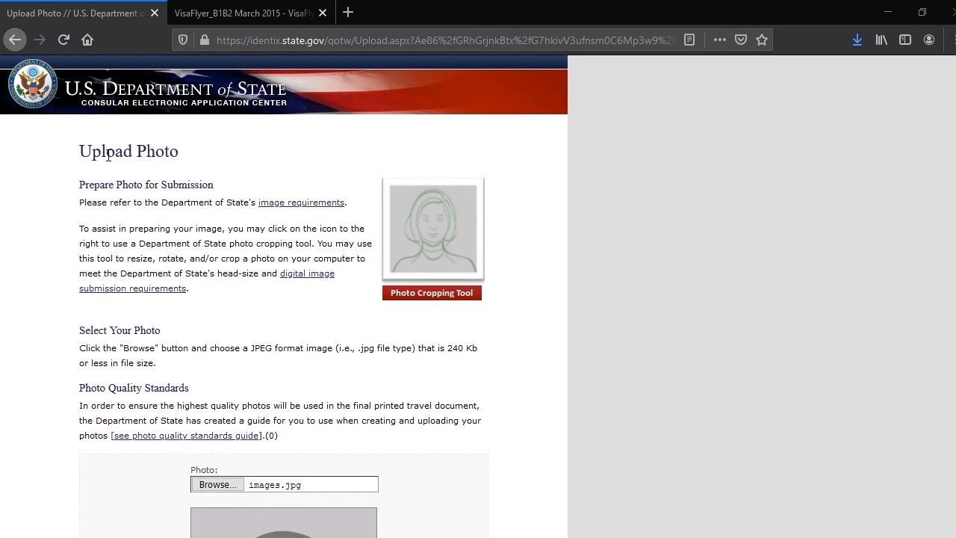
pyautogui.scroll(-4, 215, 244)
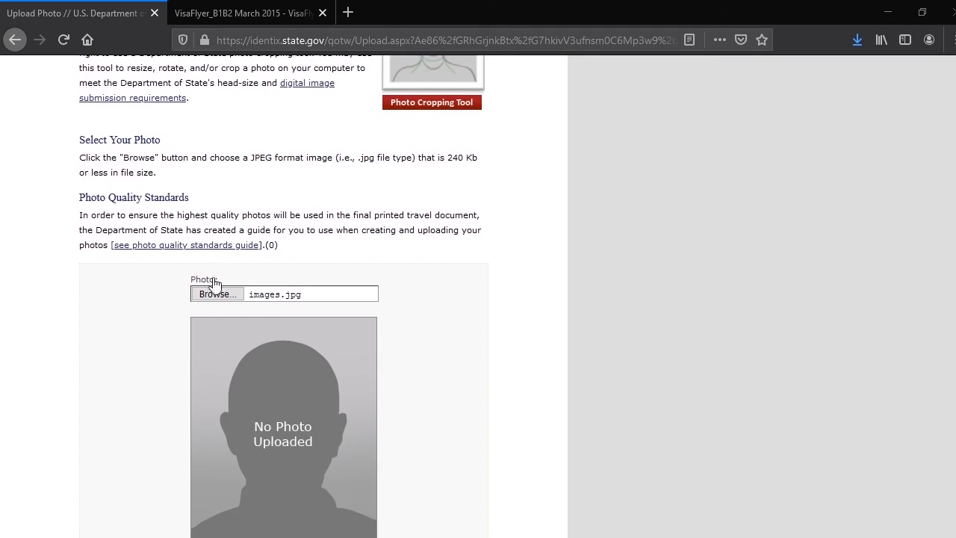
pyautogui.scroll(-3, 153, 324)
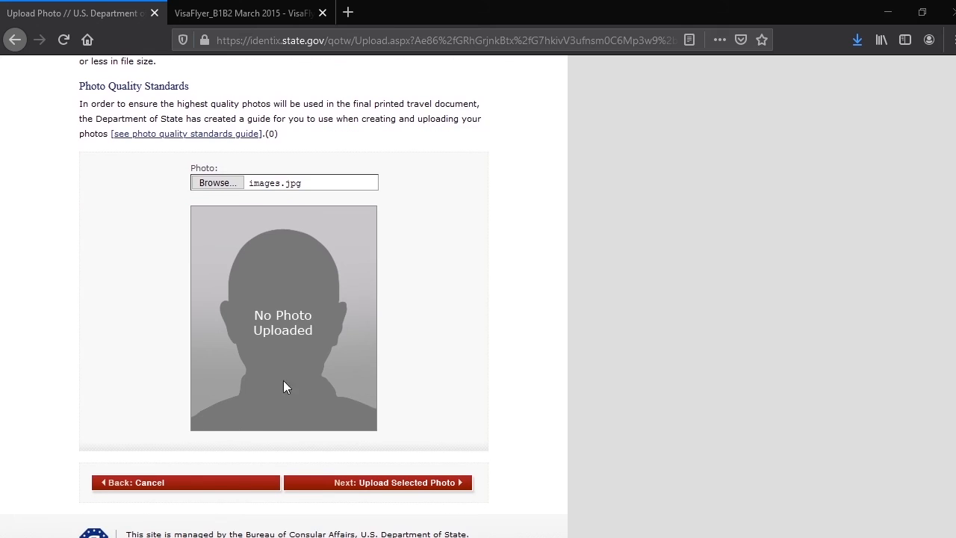
pyautogui.click(428, 489)
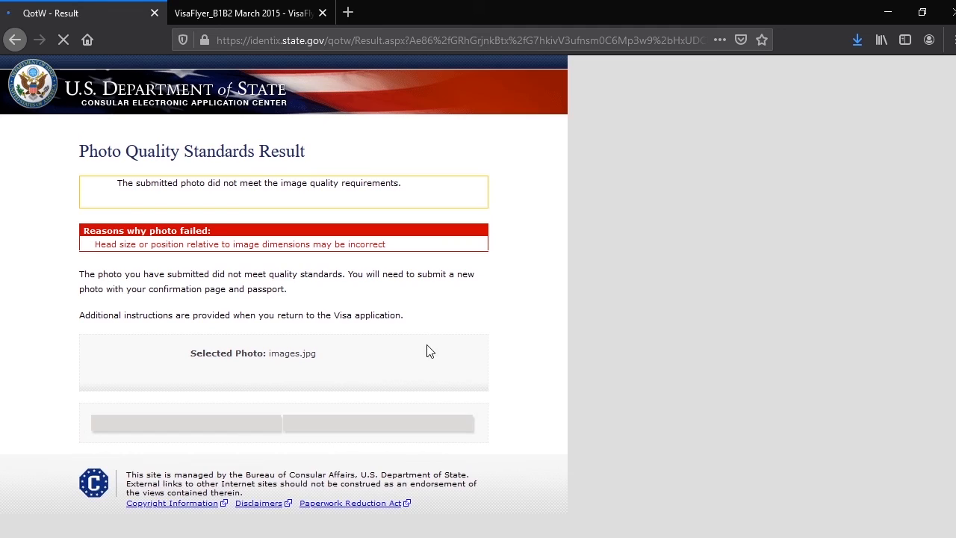
# Check the photo quality result and its failure reasons, and continue the application without a photo
pyautogui.scroll(-4, 184, 279)
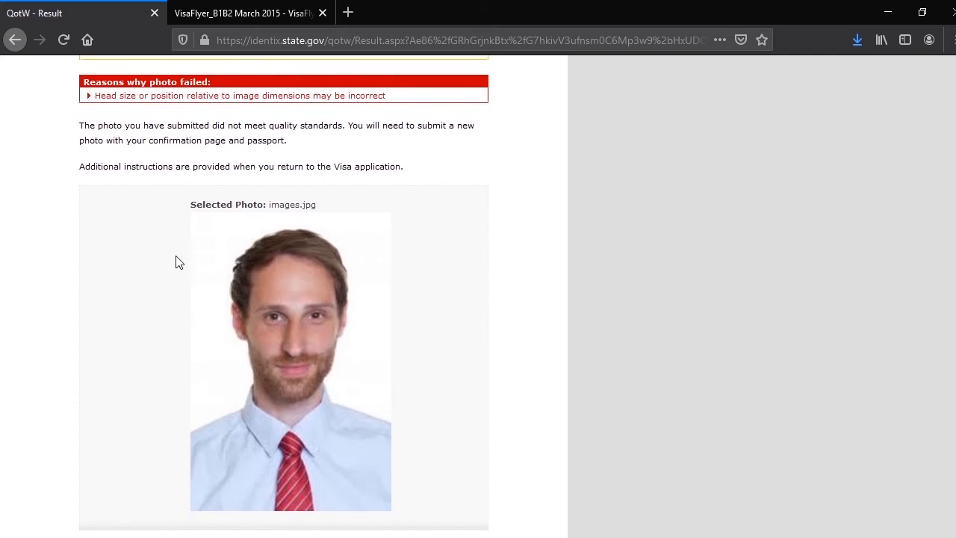
pyautogui.scroll(2, 171, 250)
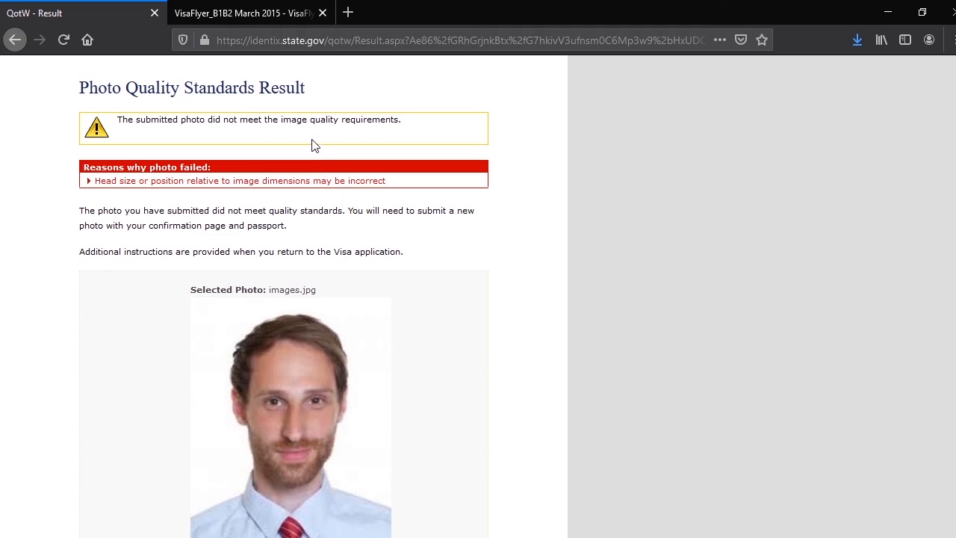
pyautogui.scroll(-1, 372, 207)
pyautogui.scroll(-3, 313, 383)
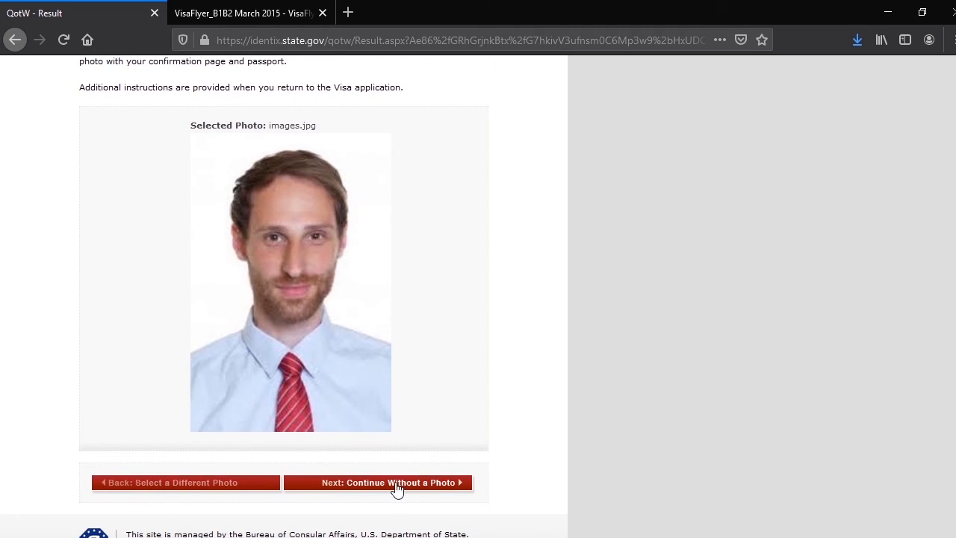
pyautogui.click(427, 484)
# Read the photo confirmation notice and continue to the application review
pyautogui.scroll(-2, 404, 348)
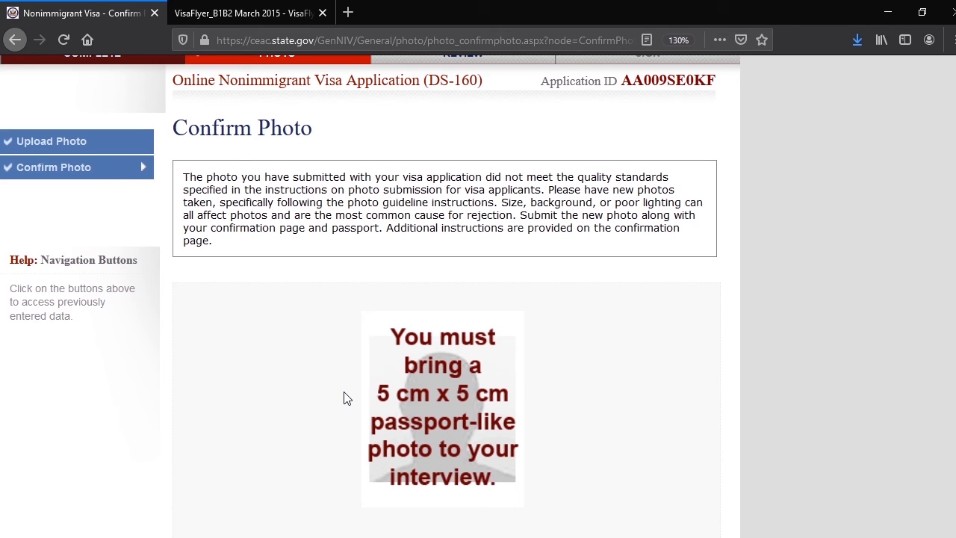
pyautogui.scroll(-6, 346, 395)
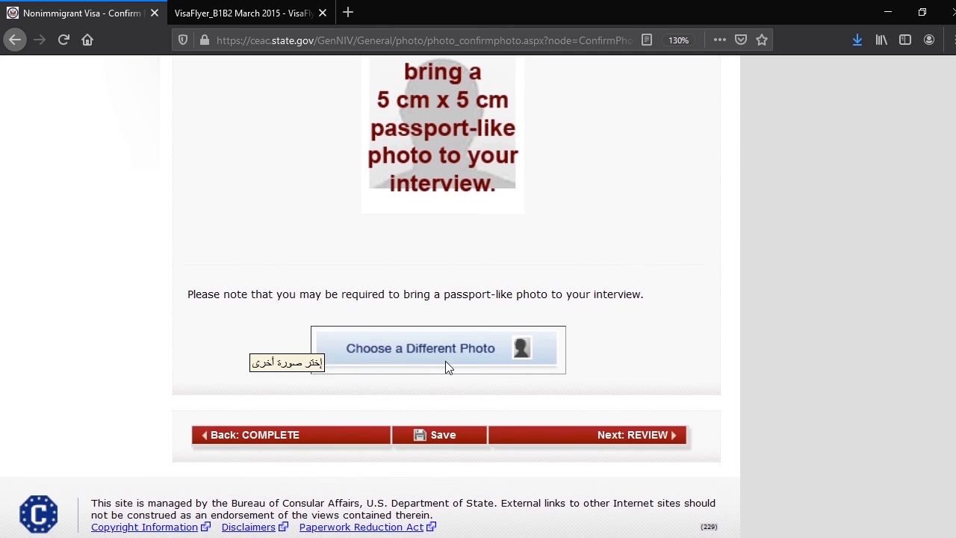
pyautogui.click(644, 437)
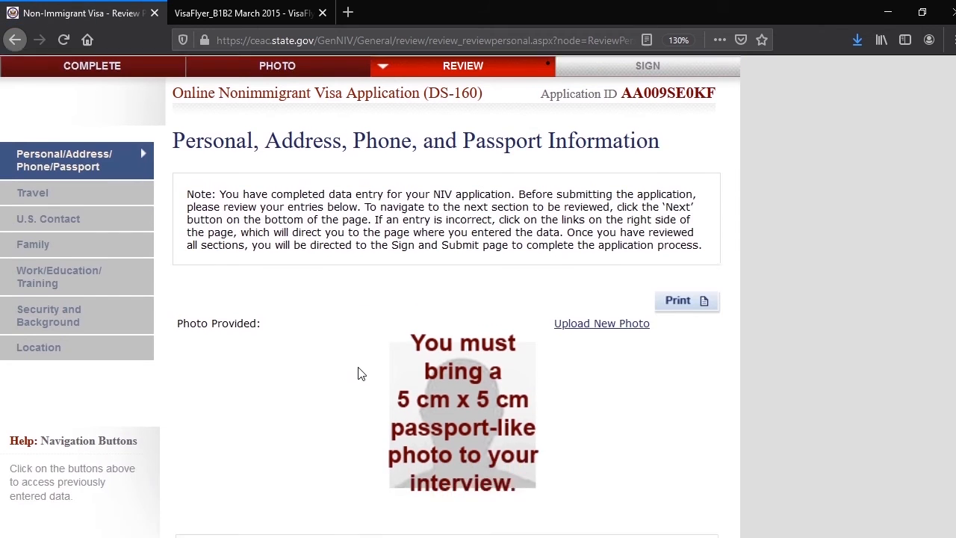
# Review the personal, address, phone and passport entries, and continue to the travel review
pyautogui.scroll(-5, 358, 374)
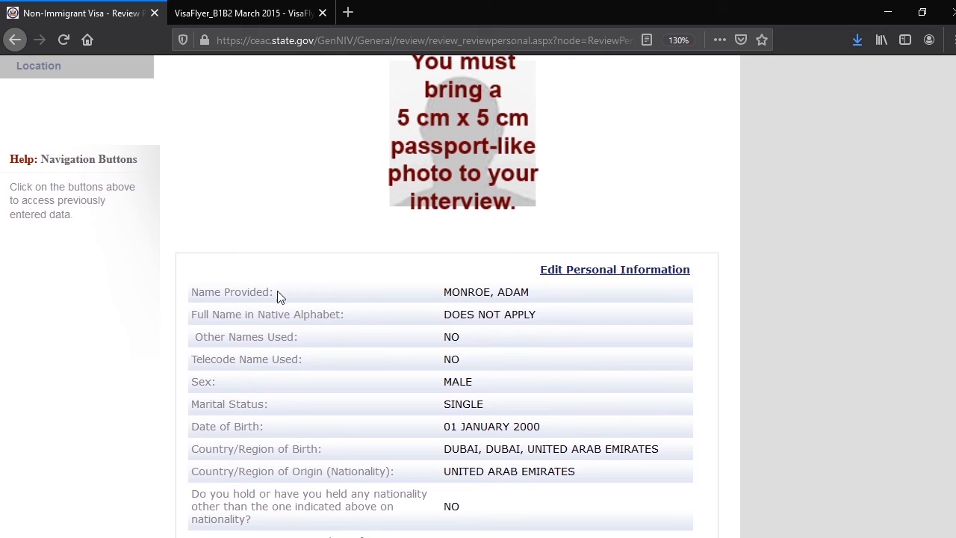
pyautogui.scroll(-6, 391, 297)
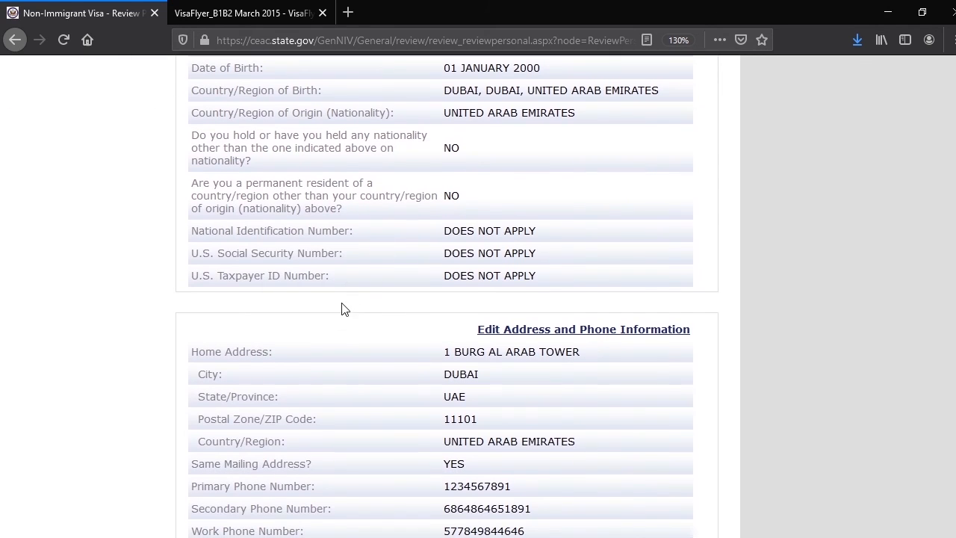
pyautogui.scroll(-5, 331, 317)
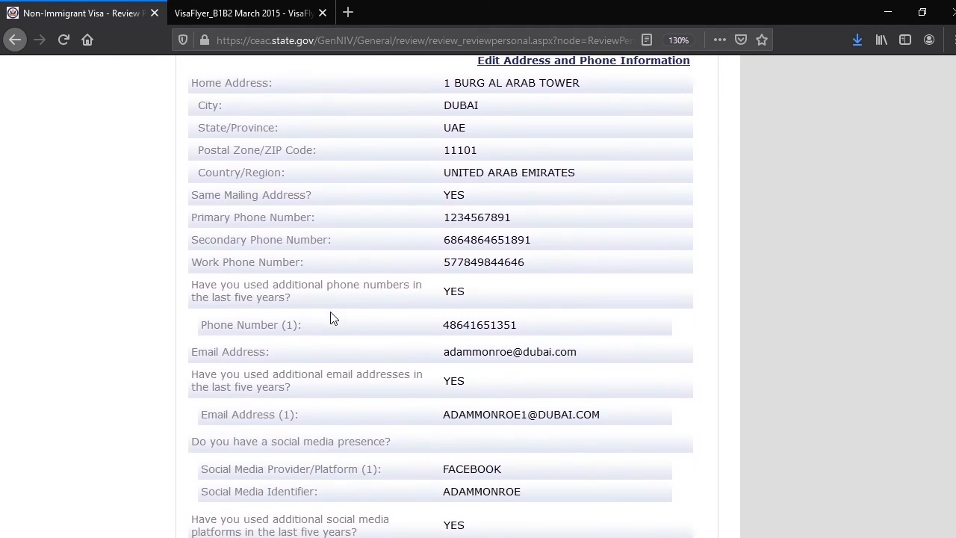
pyautogui.scroll(-9, 332, 318)
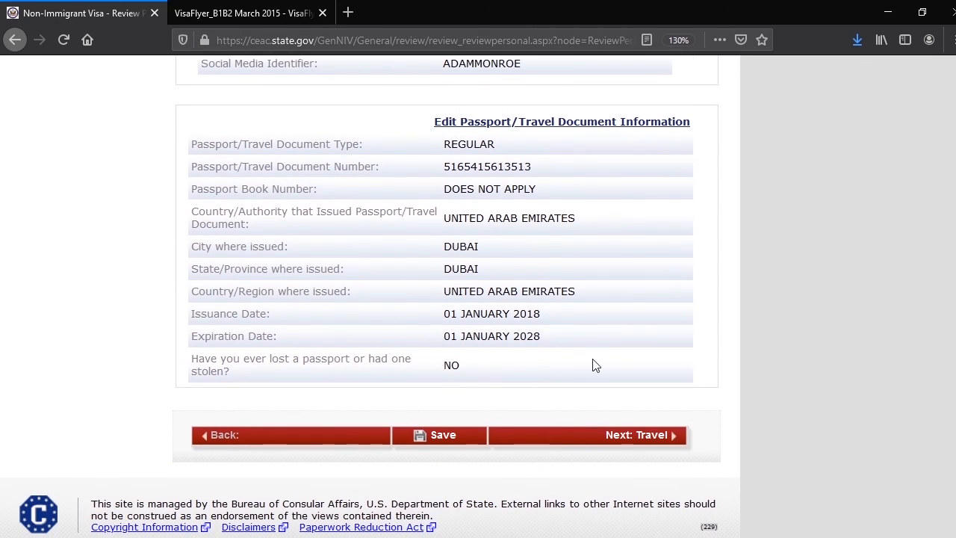
pyautogui.click(639, 436)
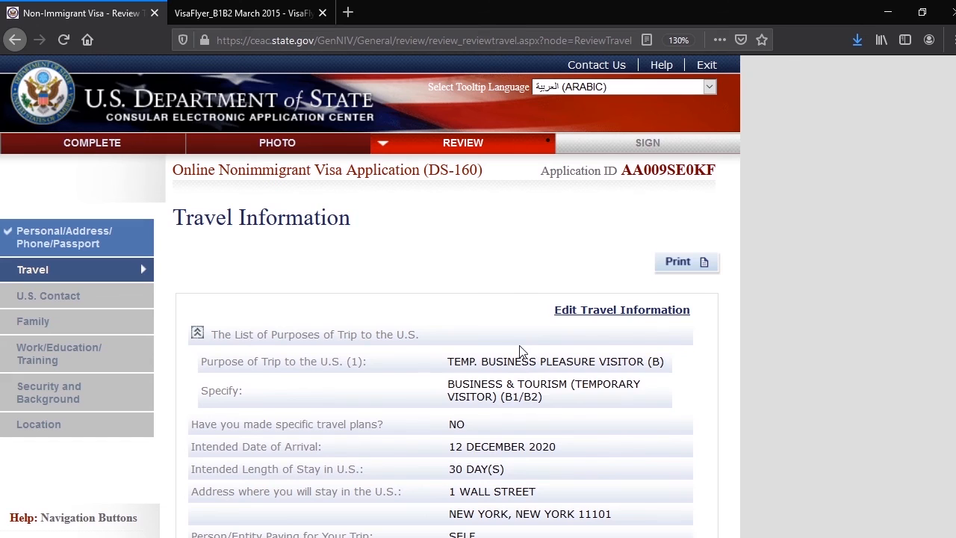
# Review the travel and U.S. contact entries, and continue to the family review
pyautogui.scroll(-9, 521, 351)
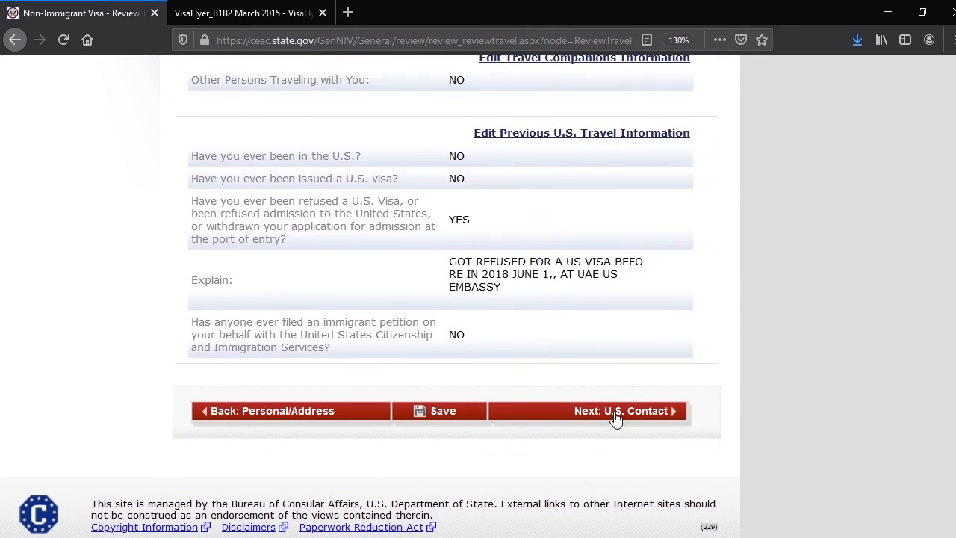
pyautogui.click(615, 420)
pyautogui.scroll(-6, 514, 376)
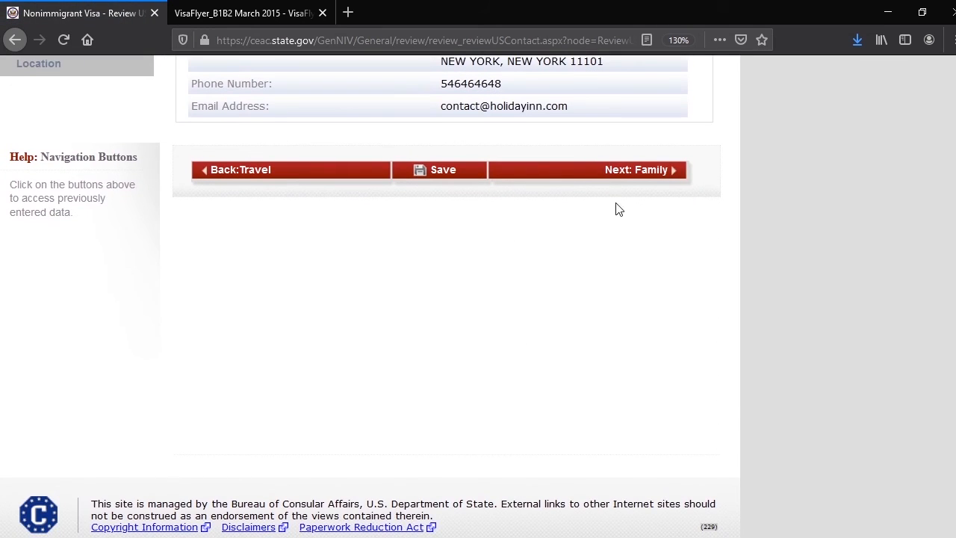
pyautogui.click(614, 175)
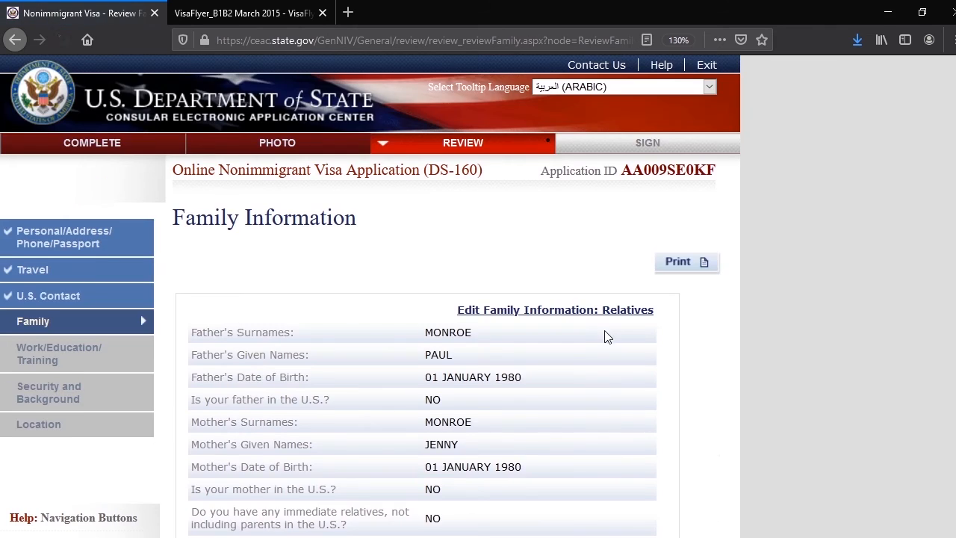
# Review the family and work/education/training entries, and continue to check the security and background answers
pyautogui.scroll(-5, 607, 337)
pyautogui.click(608, 268)
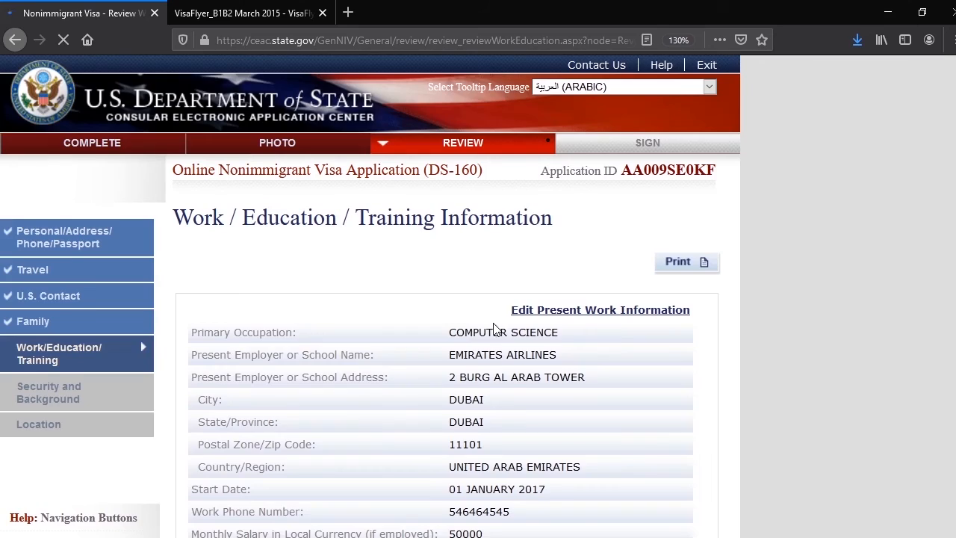
pyautogui.scroll(-10, 597, 381)
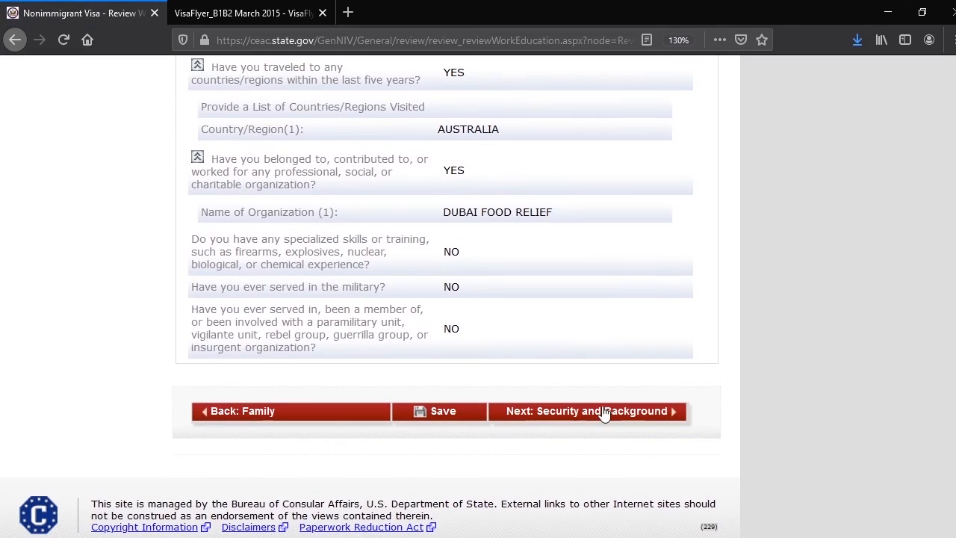
pyautogui.click(603, 412)
pyautogui.scroll(-15, 602, 396)
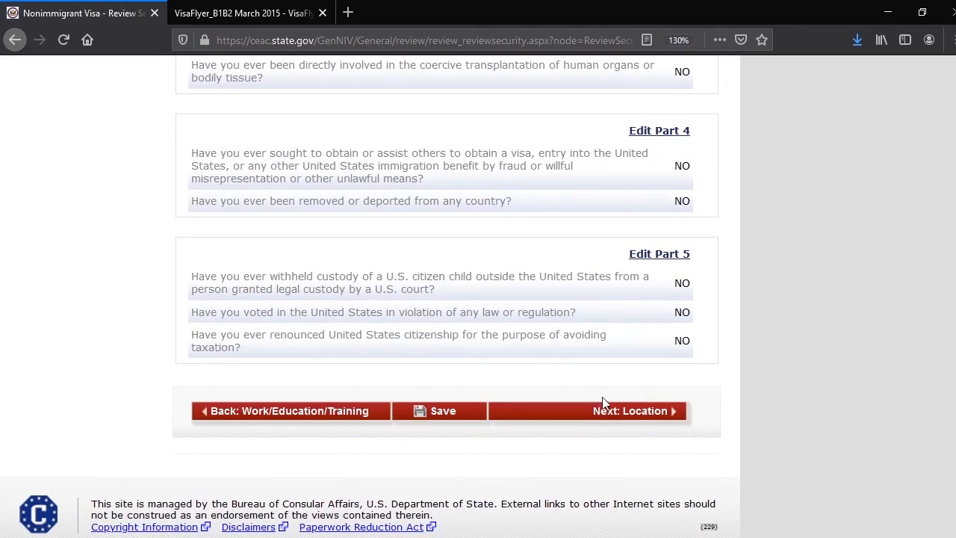
# Finish reviewing the security and location entries, and continue to signing and submitting the application
pyautogui.click(603, 415)
pyautogui.scroll(-5, 605, 373)
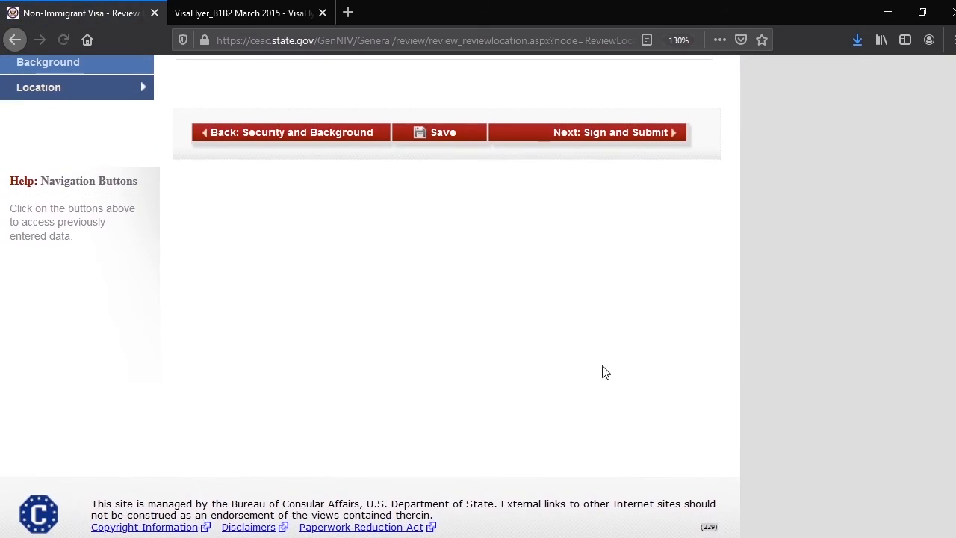
pyautogui.click(599, 132)
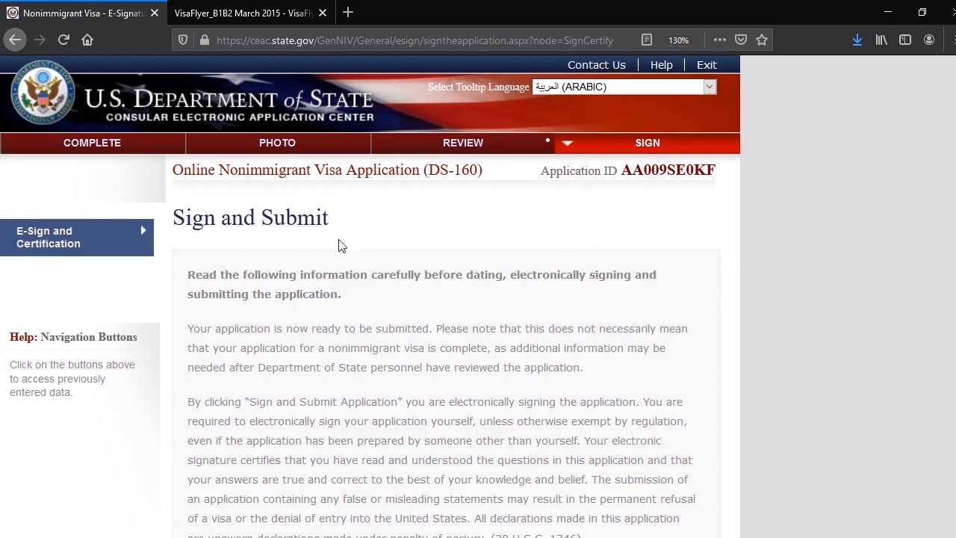
# Read the signing declaration and answer No to whether anyone assisted in filling out the application
pyautogui.scroll(-5, 326, 273)
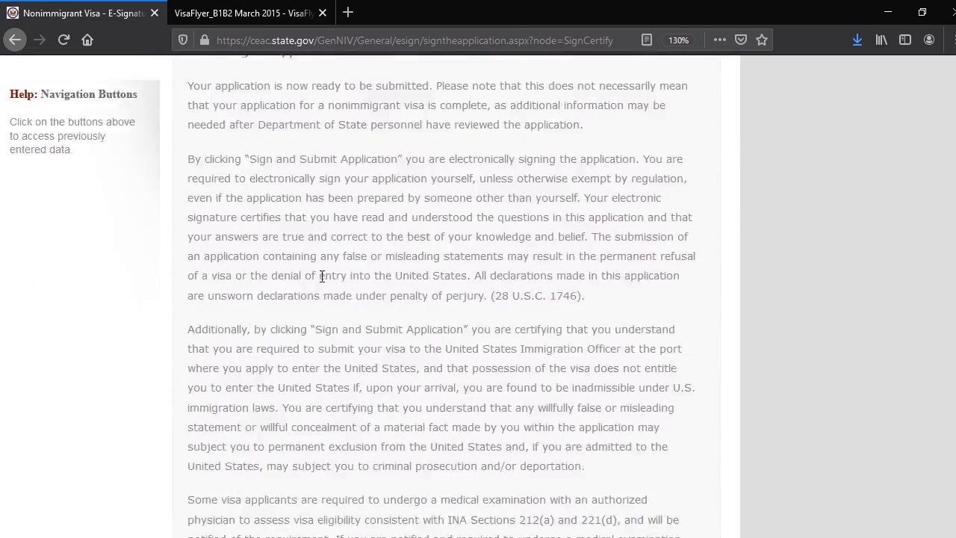
pyautogui.scroll(-15, 322, 276)
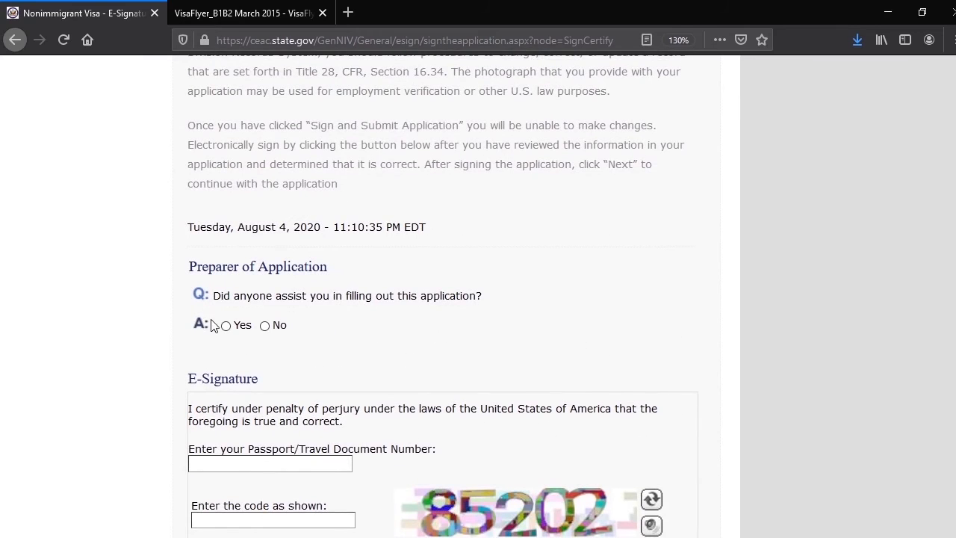
pyautogui.scroll(-2, 149, 324)
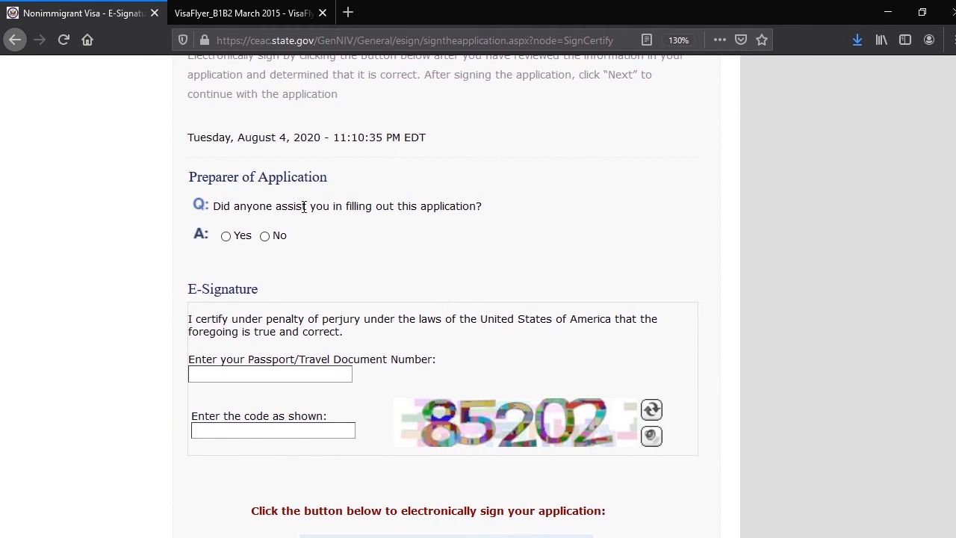
pyautogui.click(266, 237)
# Enter the passport number and the displayed verification code for the e-signature, and sign and submit the application
pyautogui.scroll(-2, 235, 382)
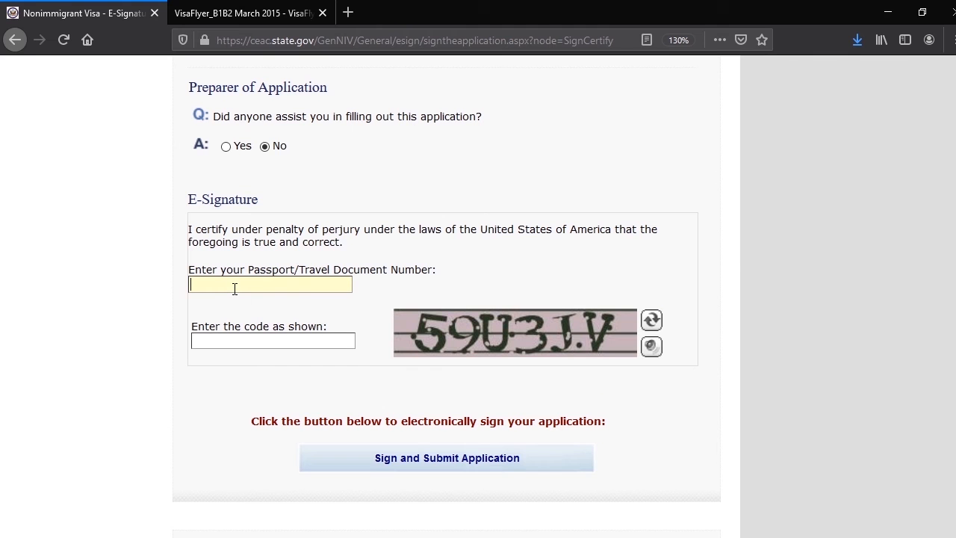
pyautogui.hotkey('ctrl', 'v')
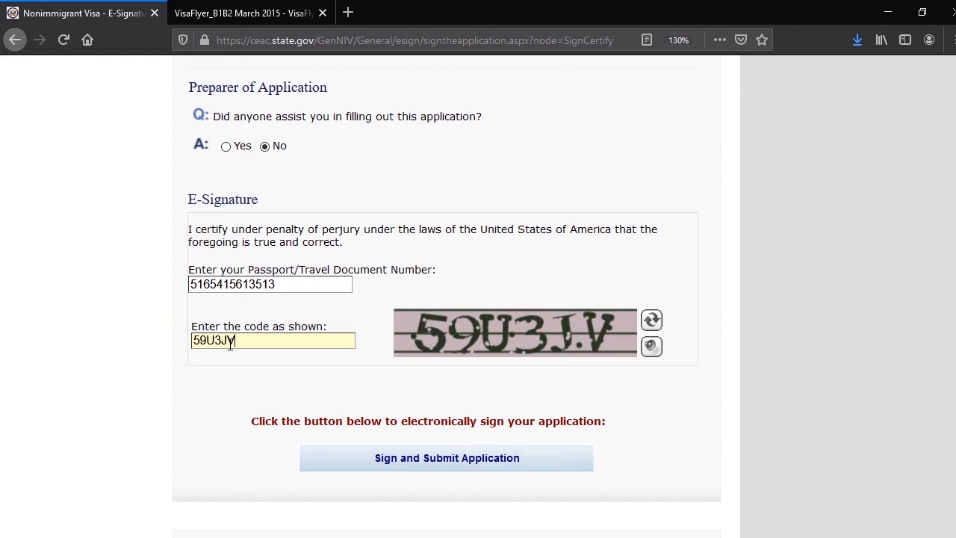
pyautogui.click(468, 459)
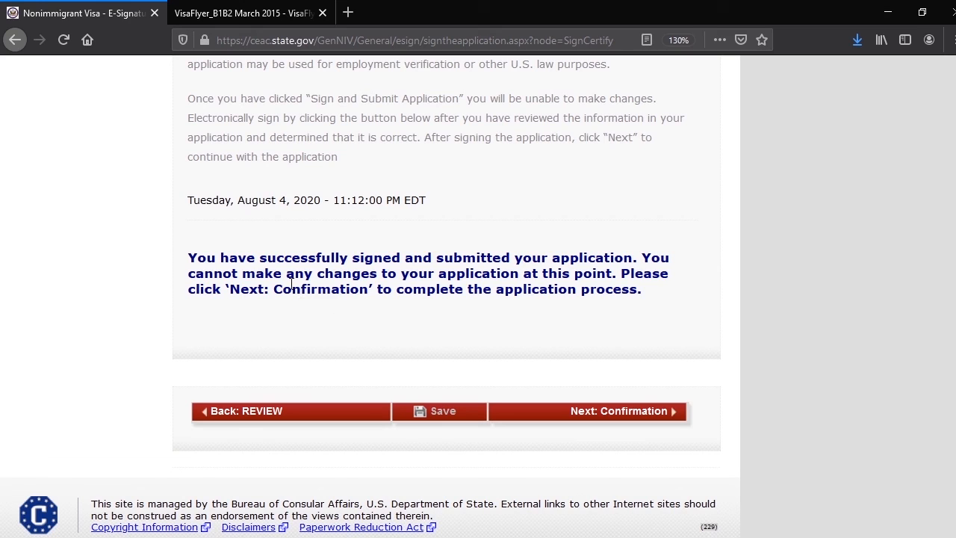
# Continue to the confirmation page and look over its barcode, photo notice and applicant details
pyautogui.click(634, 412)
pyautogui.scroll(-4, 171, 292)
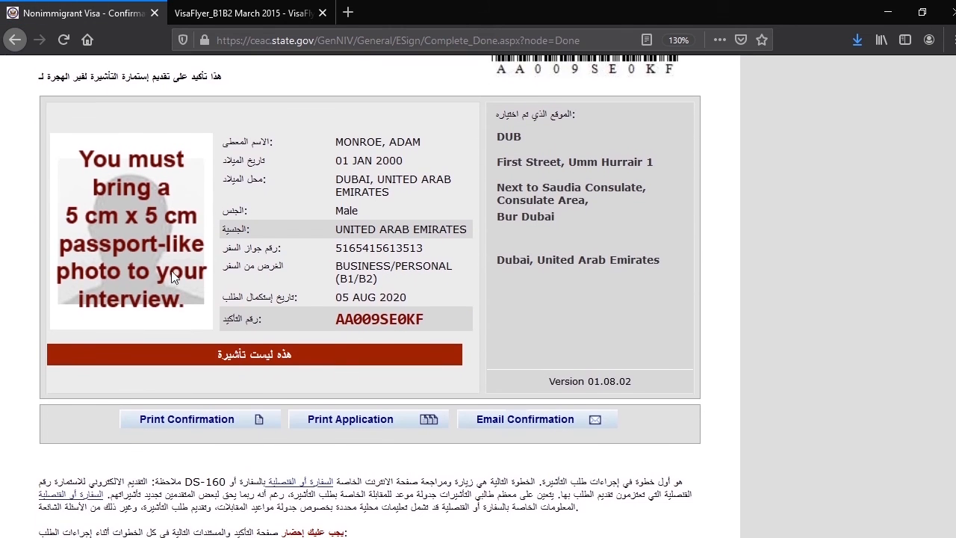
pyautogui.scroll(4, 336, 239)
pyautogui.scroll(-2, 358, 279)
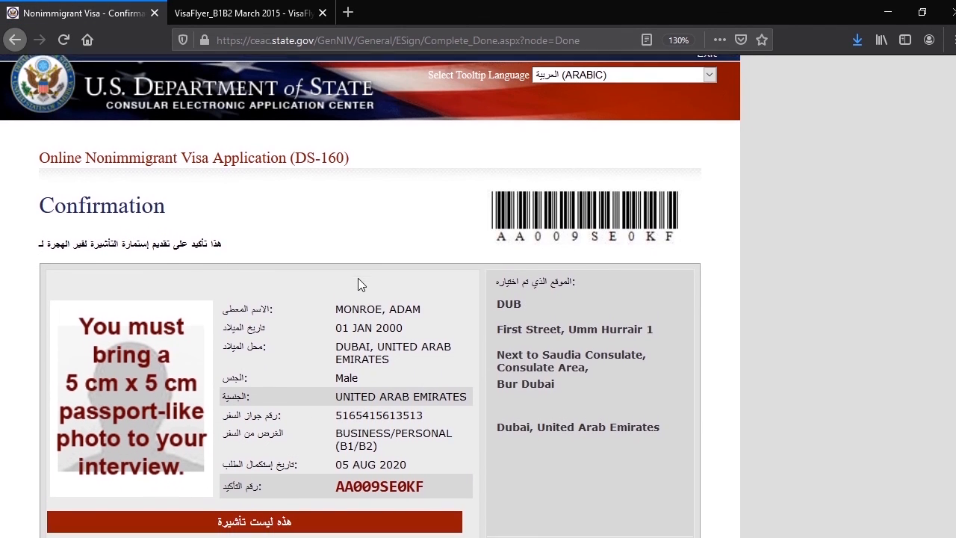
pyautogui.scroll(-4, 343, 287)
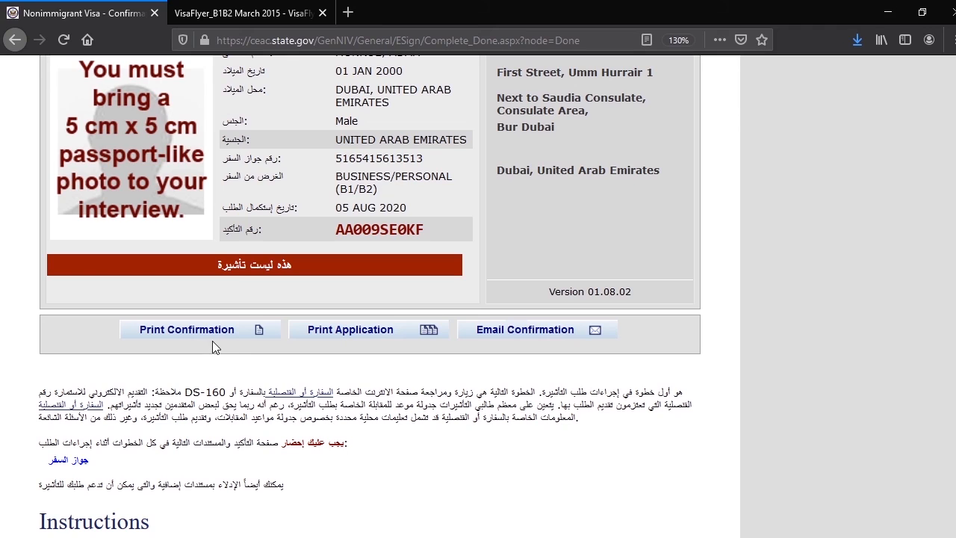
pyautogui.scroll(2, 270, 369)
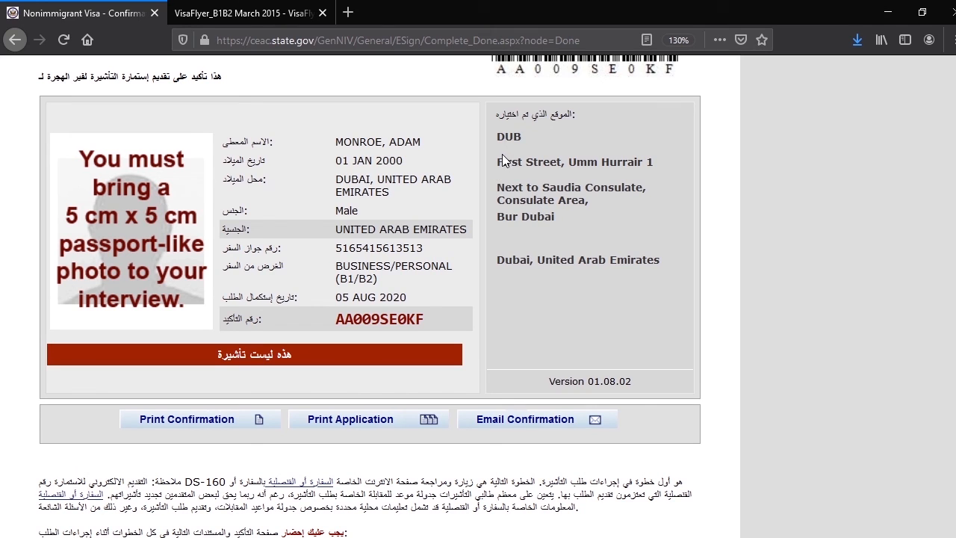
# Check the consulate location, passport number, travel purpose and completion date on the confirmation, plus its print and email options
pyautogui.moveTo(496, 162); pyautogui.dragTo(637, 162)
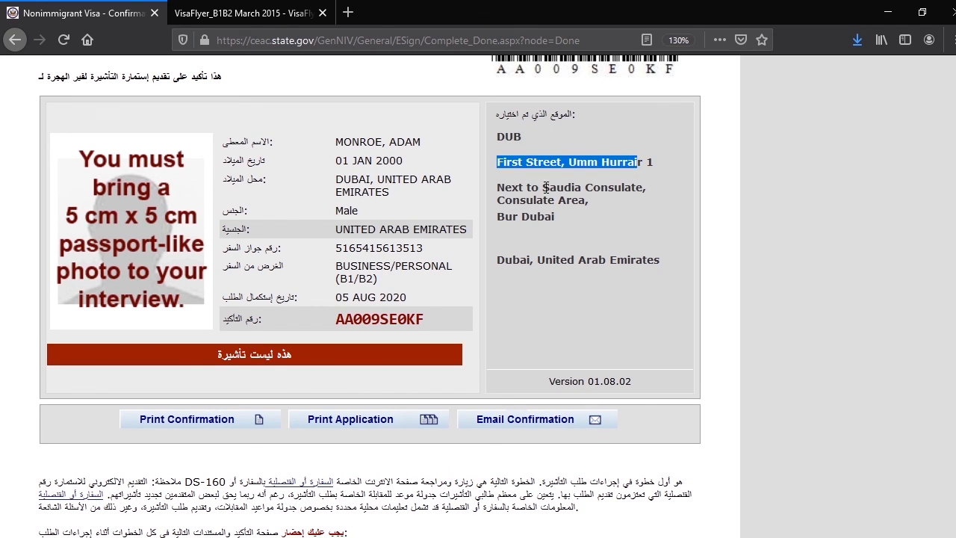
pyautogui.moveTo(541, 187); pyautogui.dragTo(593, 188)
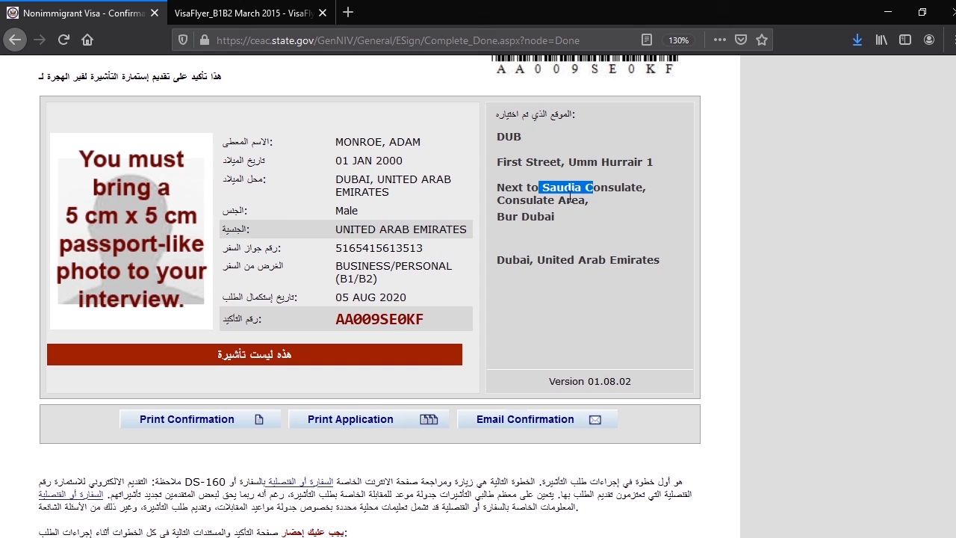
pyautogui.click(504, 220)
pyautogui.moveTo(504, 220); pyautogui.dragTo(553, 218)
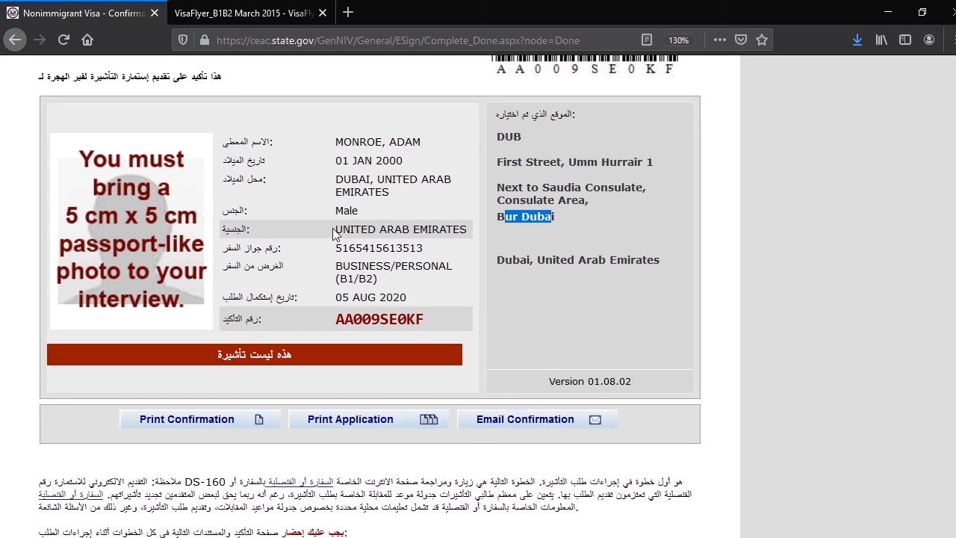
pyautogui.moveTo(333, 252); pyautogui.dragTo(424, 255)
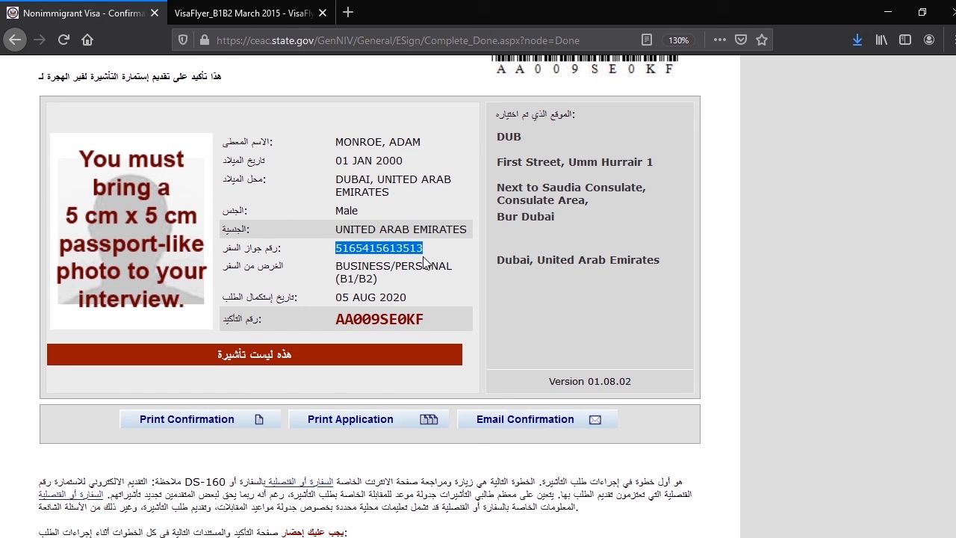
pyautogui.tripleClick(343, 267)
pyautogui.moveTo(340, 297); pyautogui.dragTo(410, 299)
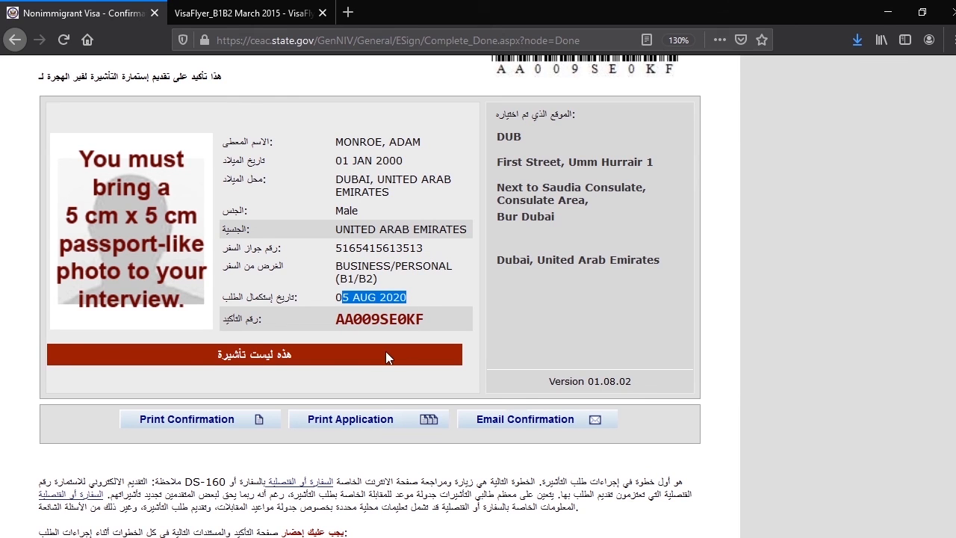
pyautogui.scroll(-2, 291, 366)
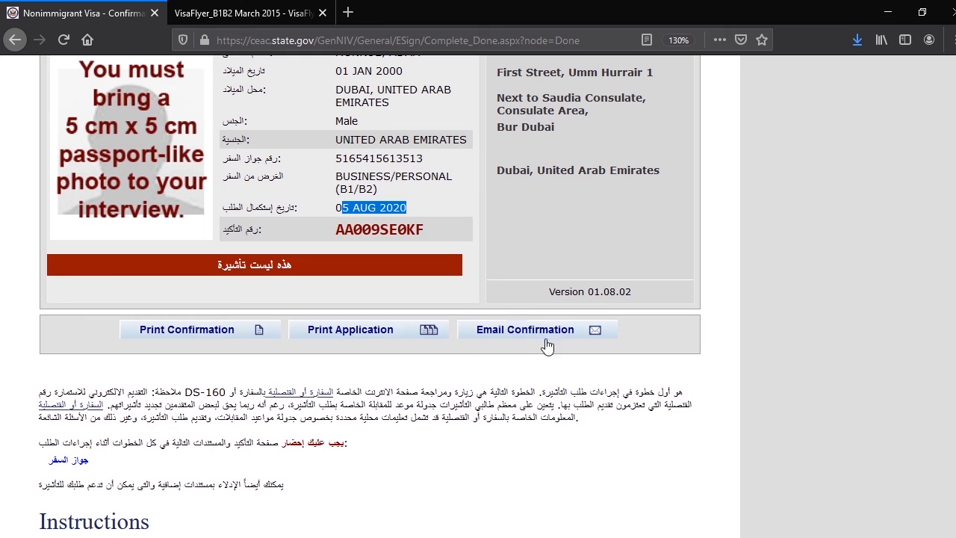
pyautogui.scroll(4, 626, 361)
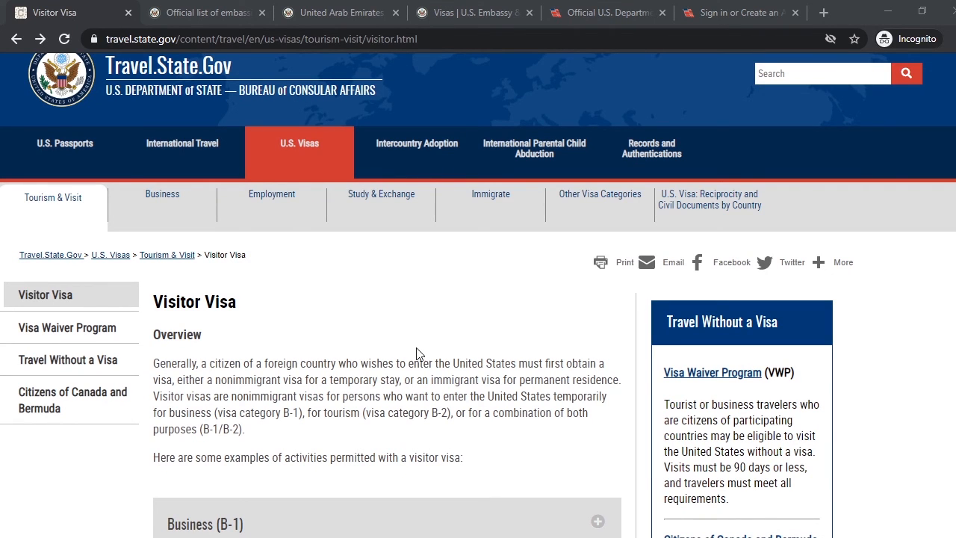
# Switch to the Travel.State.Gov Visitor Visa page in Chrome and read the application steps, interview rules and Dubai appointment wait times
pyautogui.click(387, 348)
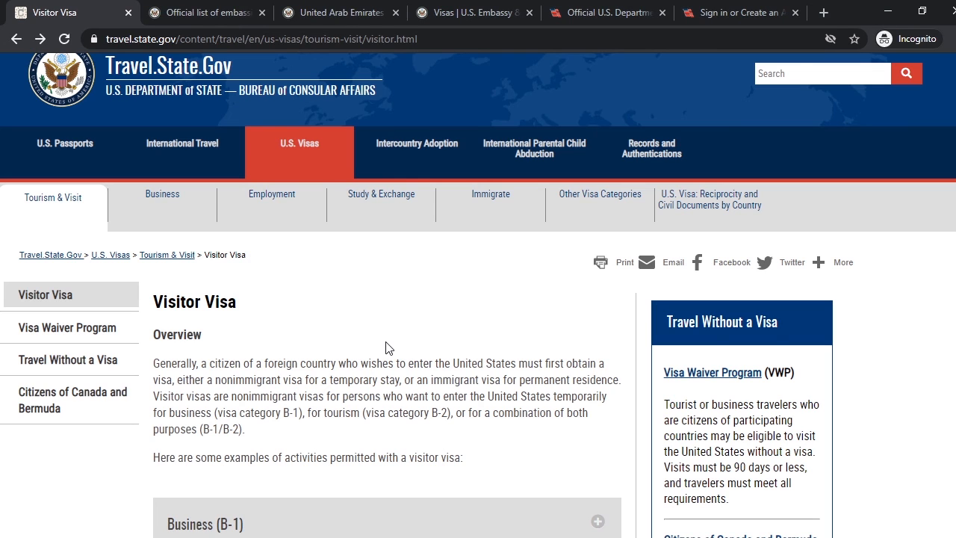
pyautogui.scroll(-3, 377, 350)
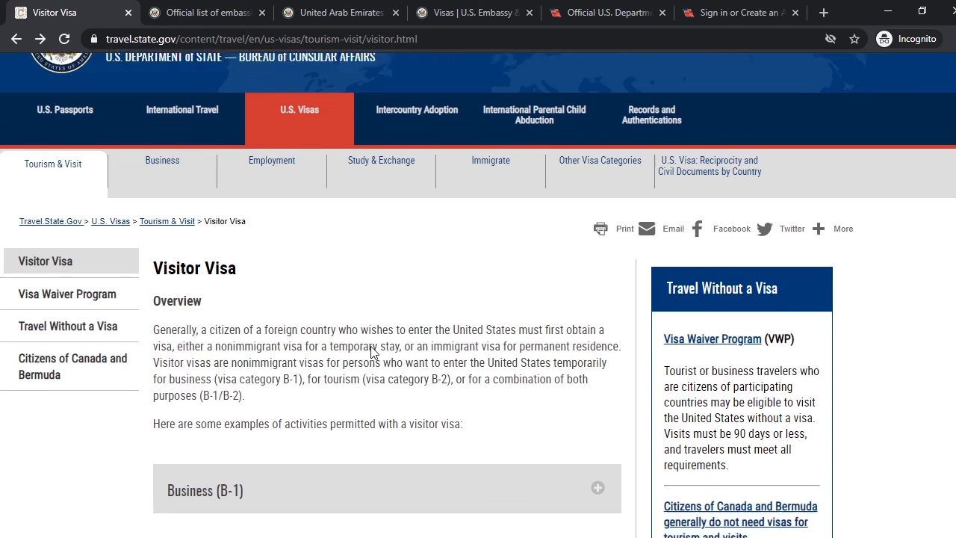
pyautogui.scroll(-2, 355, 352)
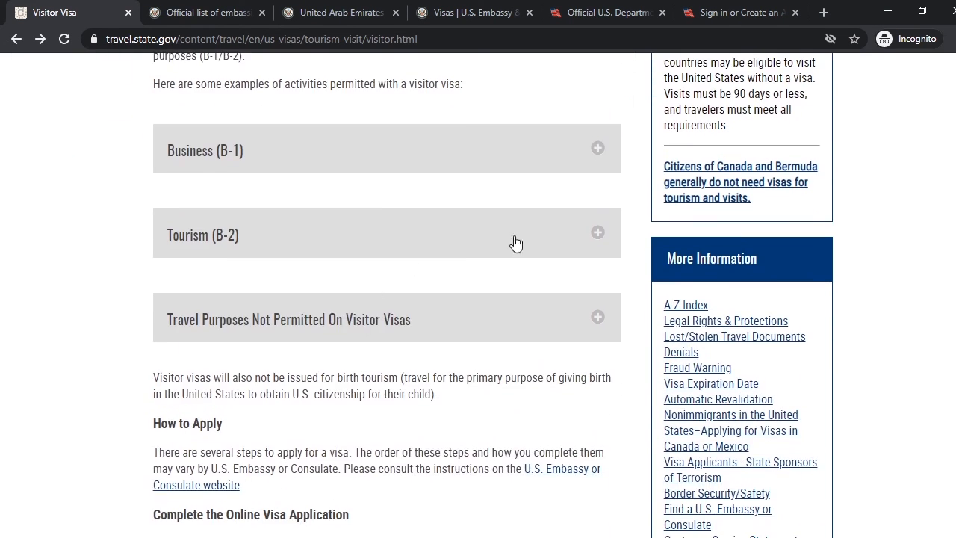
pyautogui.scroll(-3, 332, 290)
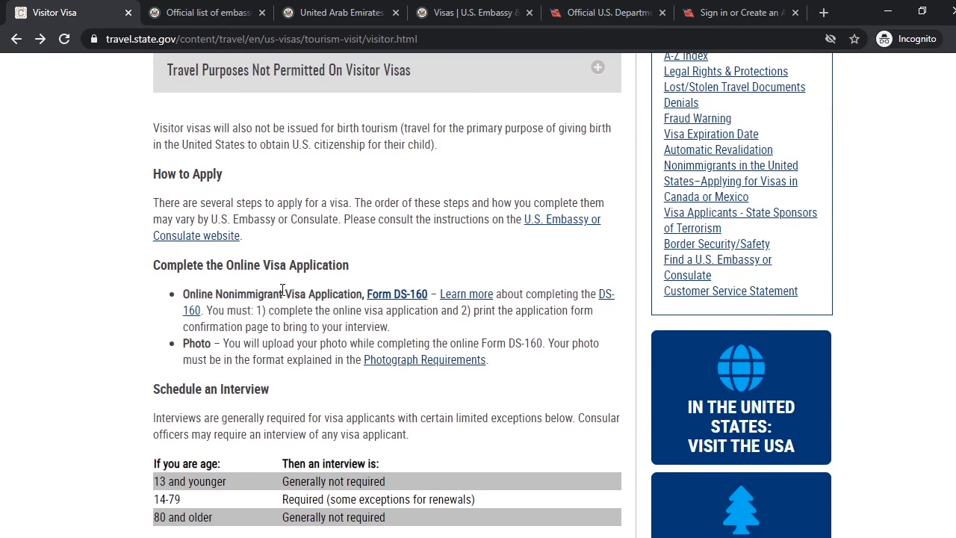
pyautogui.scroll(-2, 288, 287)
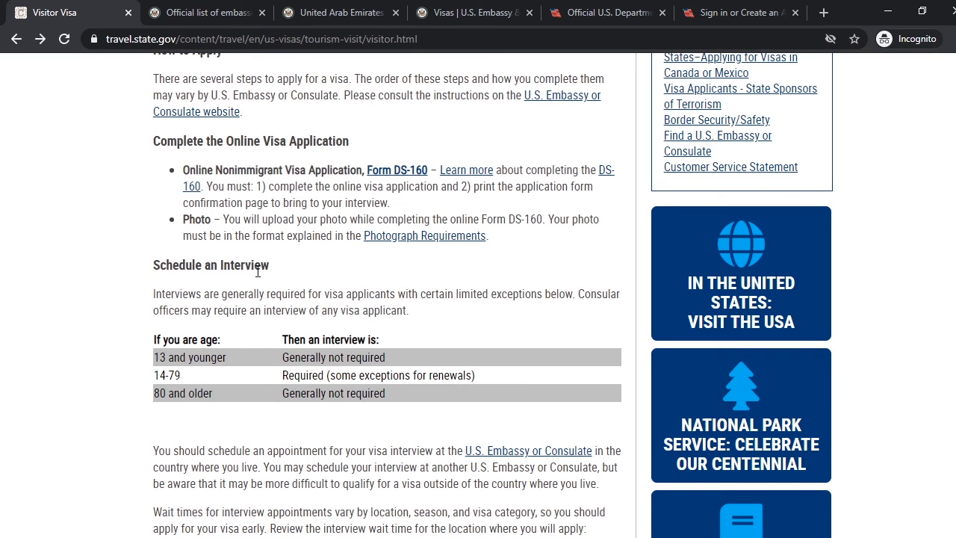
pyautogui.scroll(-6, 166, 336)
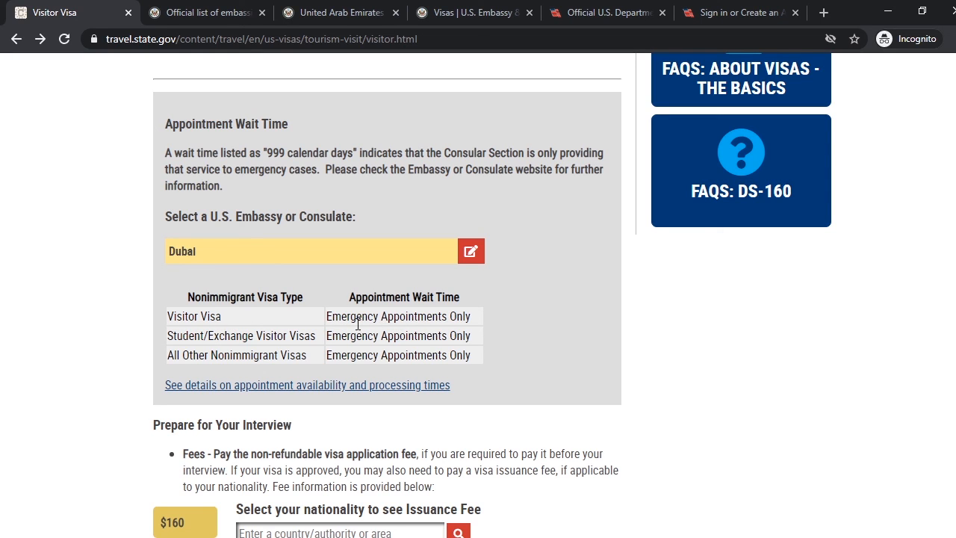
# Read the visa application fee, the required interview documents and the advice on learning about fee payment
pyautogui.scroll(-2, 147, 354)
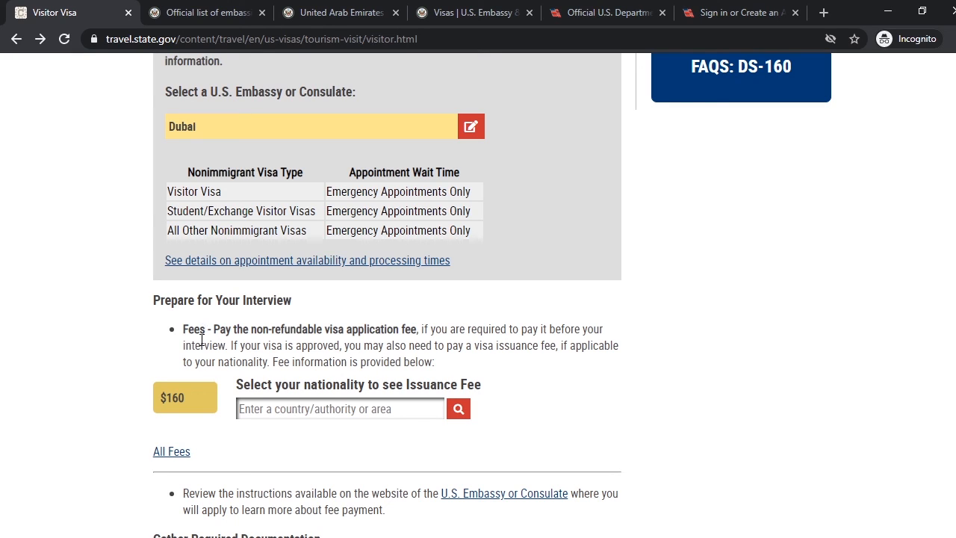
pyautogui.doubleClick(184, 398)
pyautogui.click(189, 396)
pyautogui.scroll(-3, 114, 399)
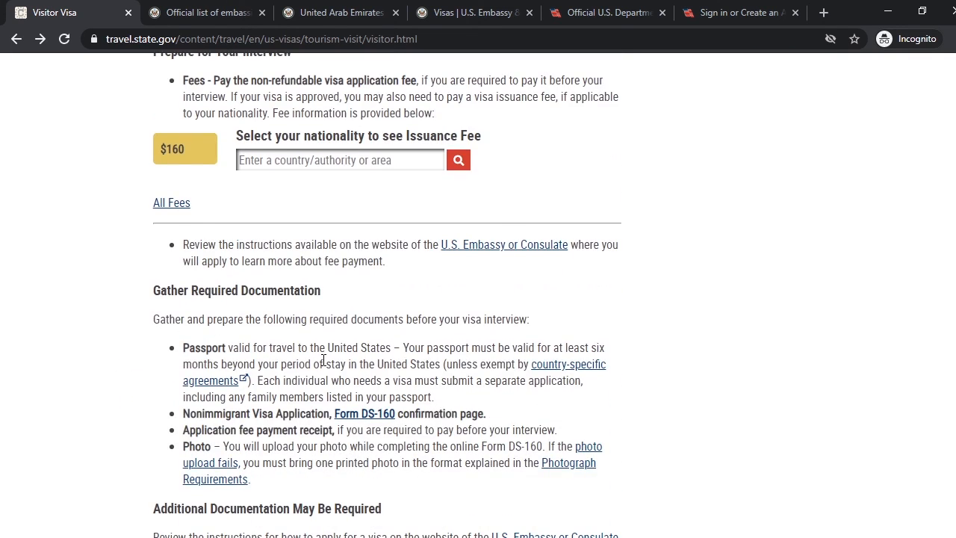
pyautogui.scroll(-2, 132, 424)
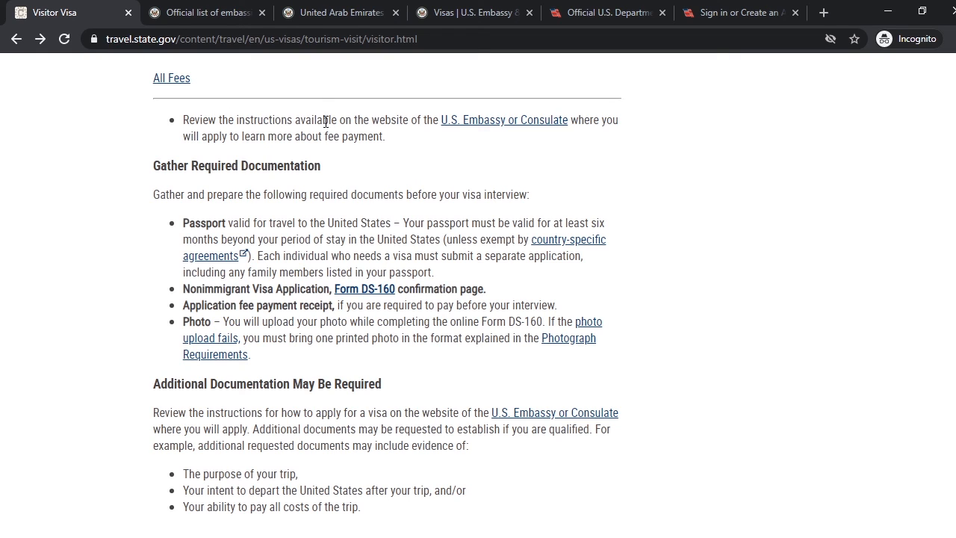
pyautogui.moveTo(325, 121); pyautogui.dragTo(429, 121)
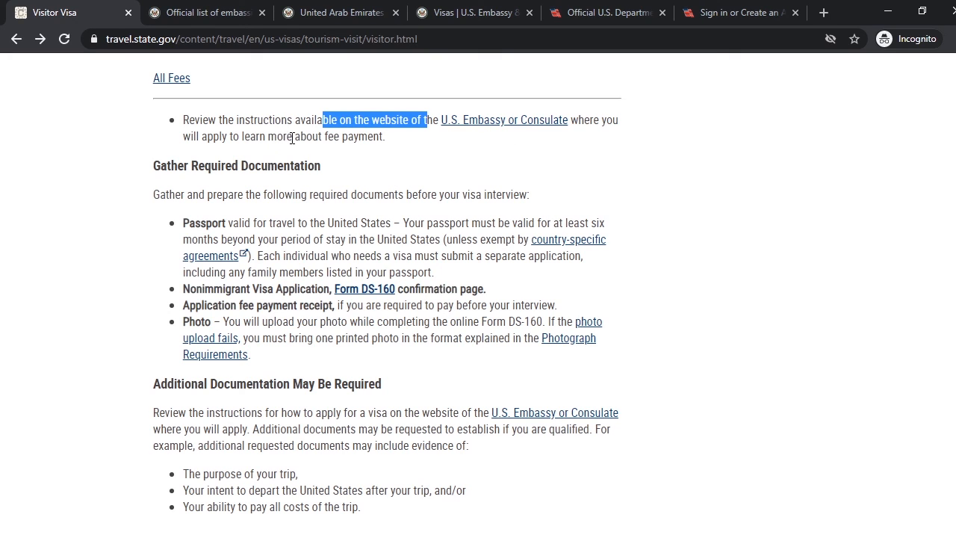
pyautogui.moveTo(276, 137); pyautogui.dragTo(384, 136)
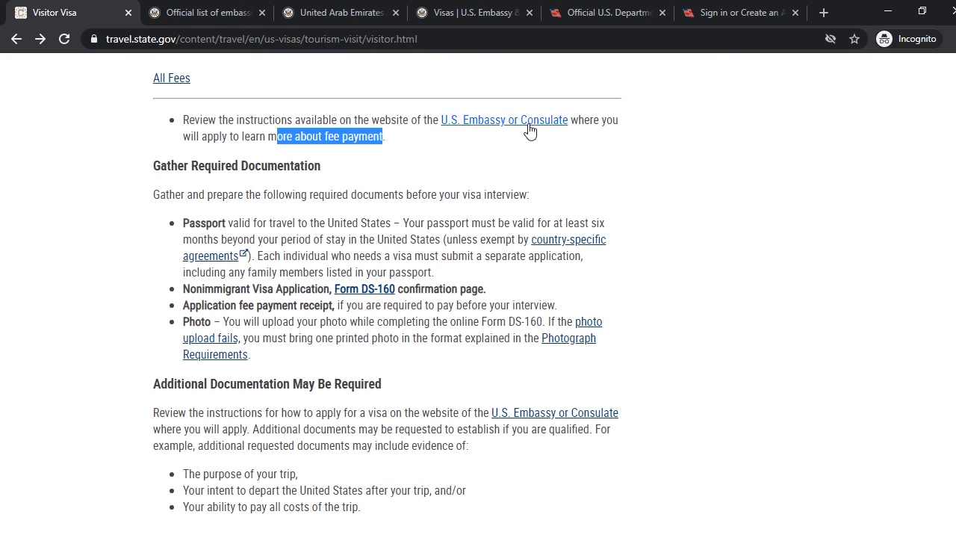
# Find the United Arab Emirates under U in the USEmbassy.gov directory and view its Abu Dhabi embassy and Dubai consulate listings
pyautogui.click(224, 14)
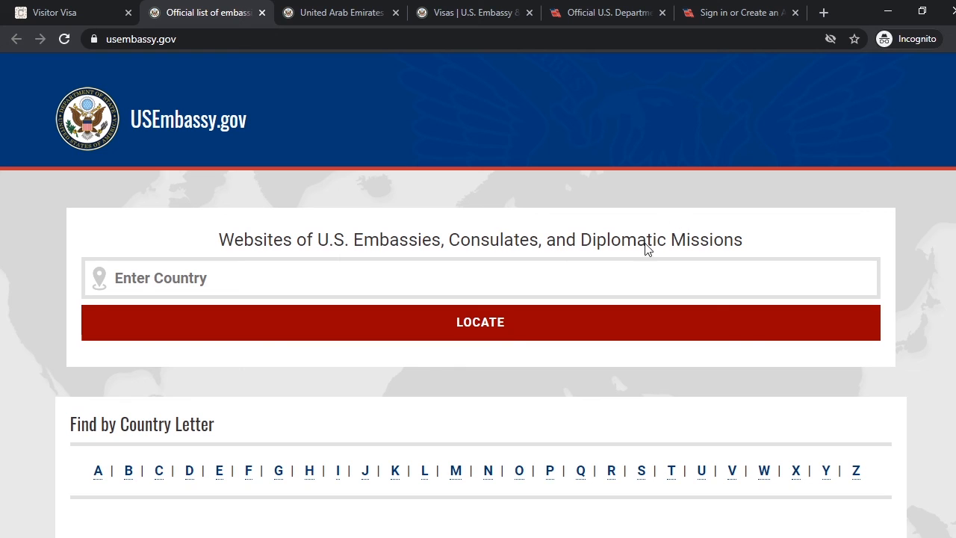
pyautogui.scroll(-2, 617, 407)
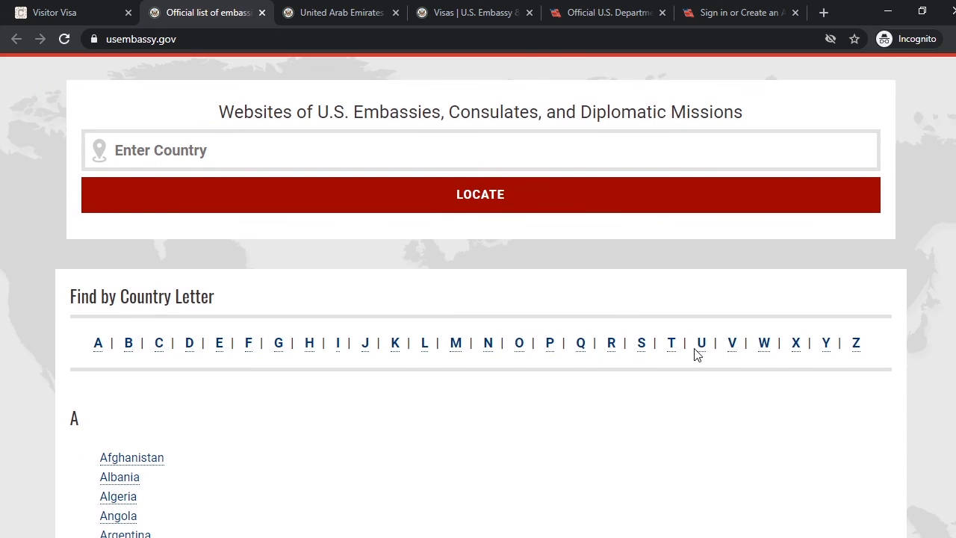
pyautogui.click(704, 347)
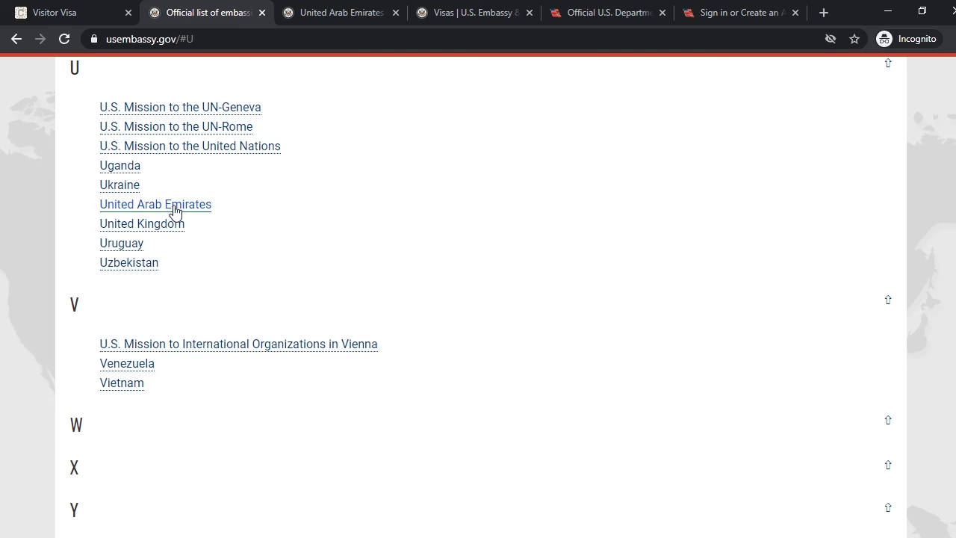
pyautogui.click(316, 13)
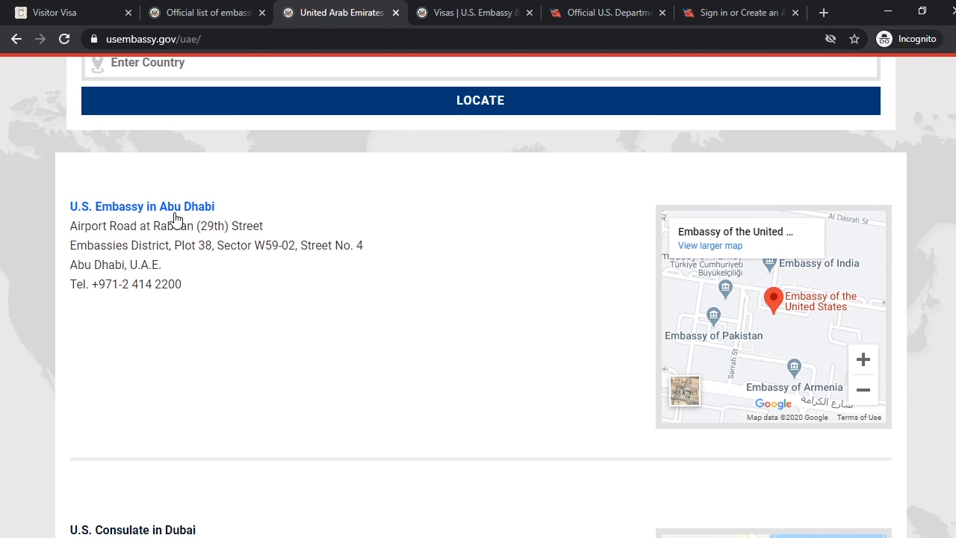
pyautogui.scroll(-3, 190, 399)
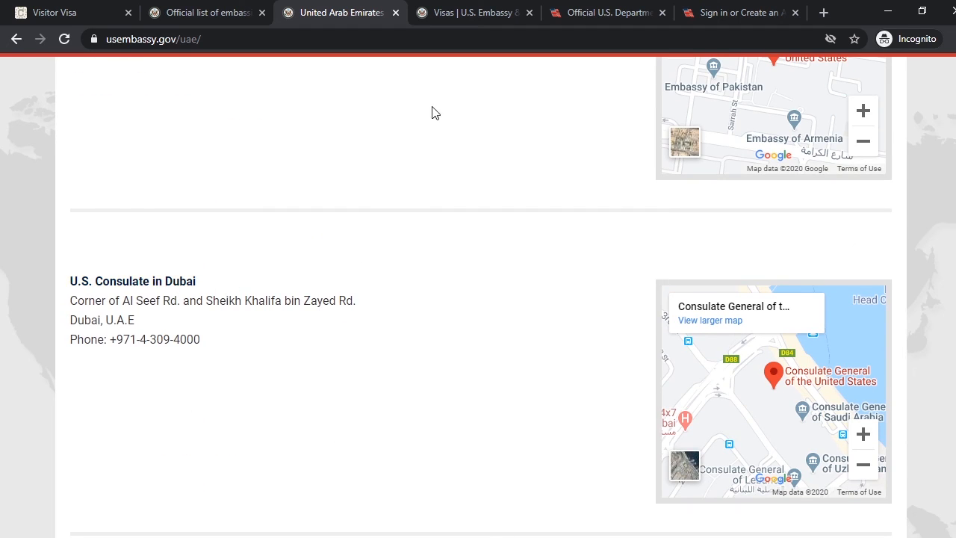
# Switch to the Dubai consulate's Visas page and read its visa services, interview scheduling link, FAQ link and call center details
pyautogui.click(457, 13)
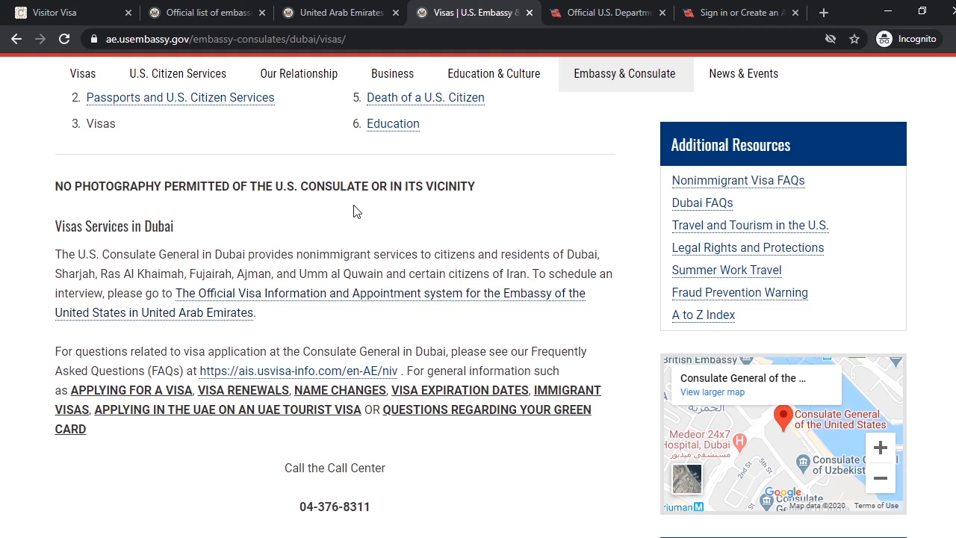
pyautogui.scroll(5, 354, 211)
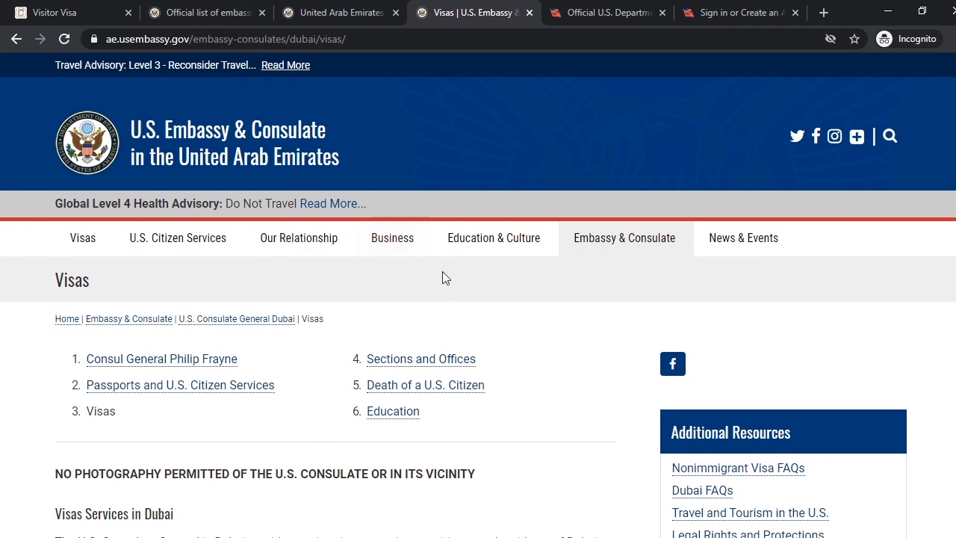
pyautogui.scroll(-3, 524, 306)
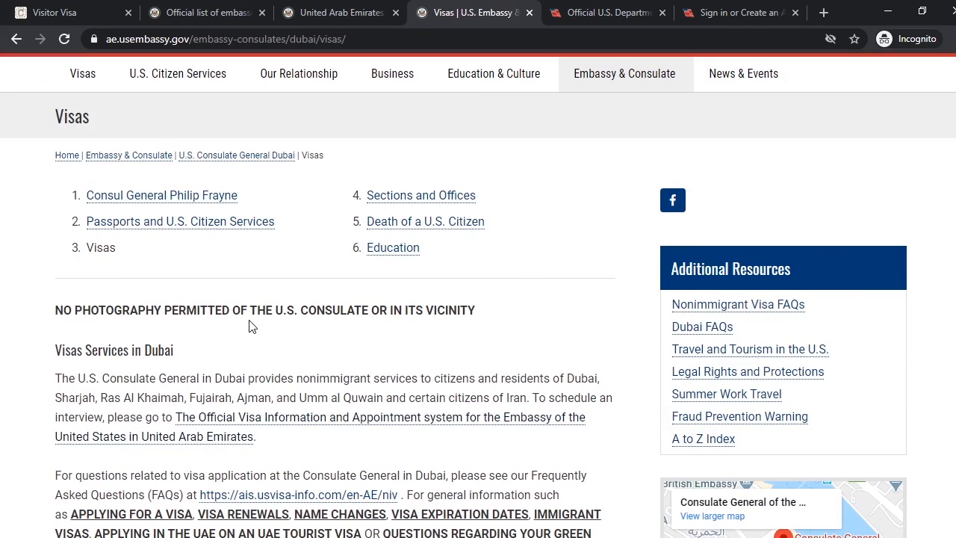
pyautogui.scroll(-2, 250, 326)
pyautogui.scroll(-3, 250, 326)
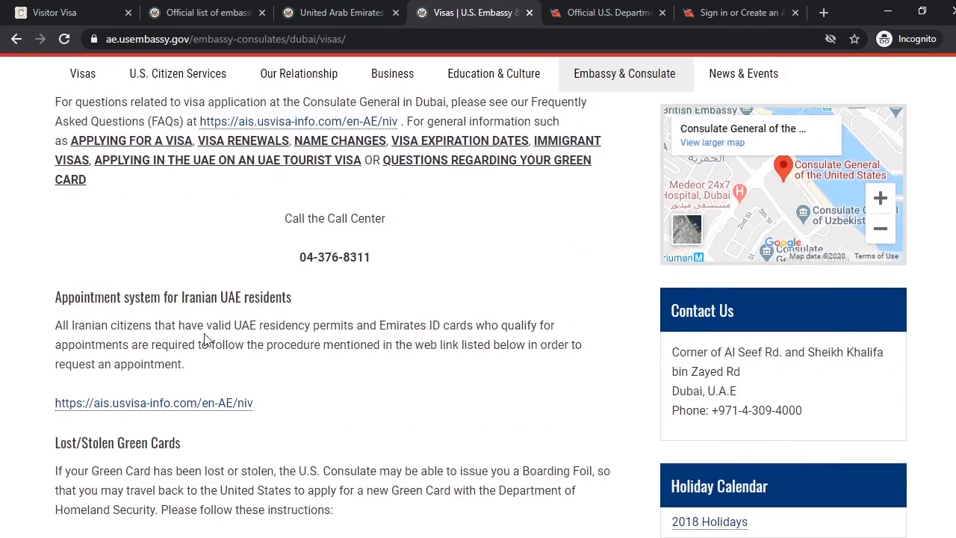
pyautogui.scroll(1, 200, 331)
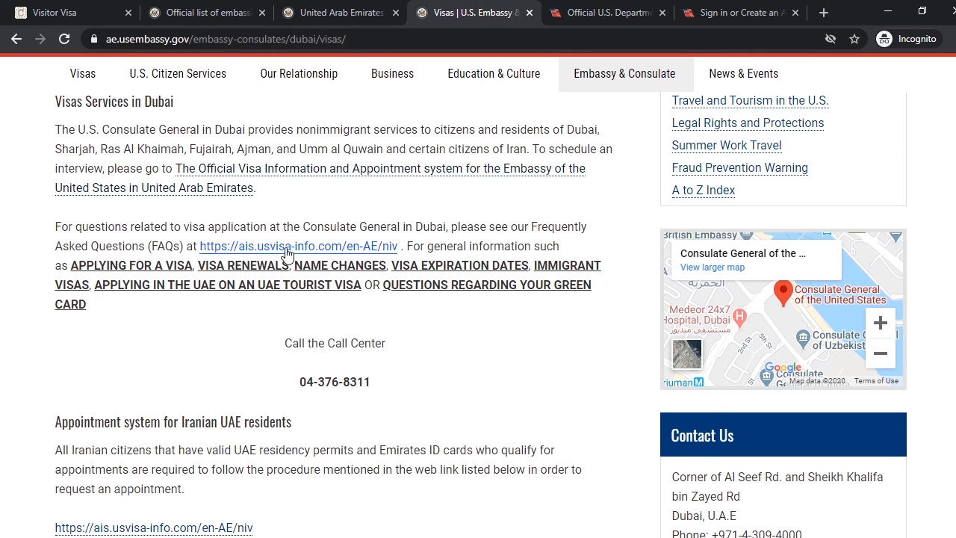
# Review the Apply, Continue and How to Apply options on the UAE visa appointment site, plus its sign-in and account creation page
pyautogui.click(600, 14)
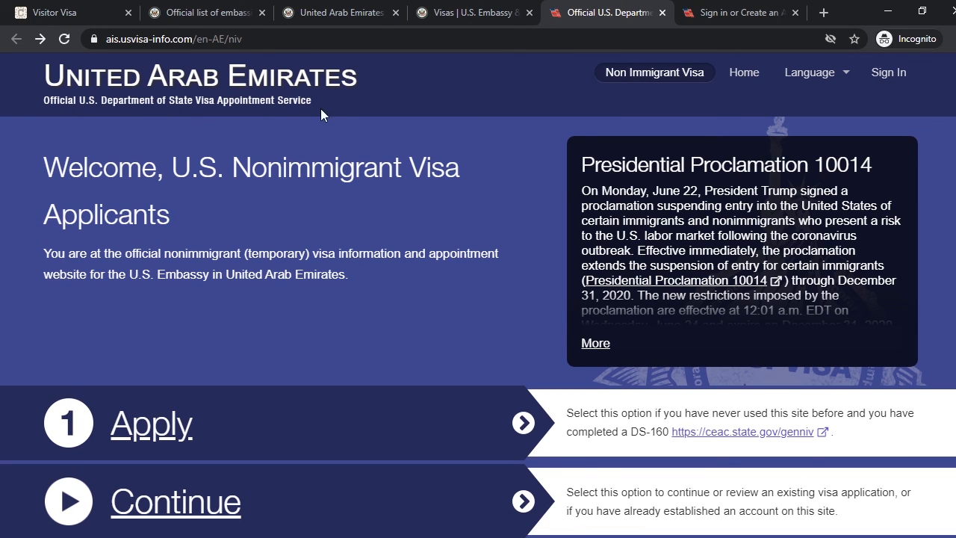
pyautogui.scroll(-2, 420, 331)
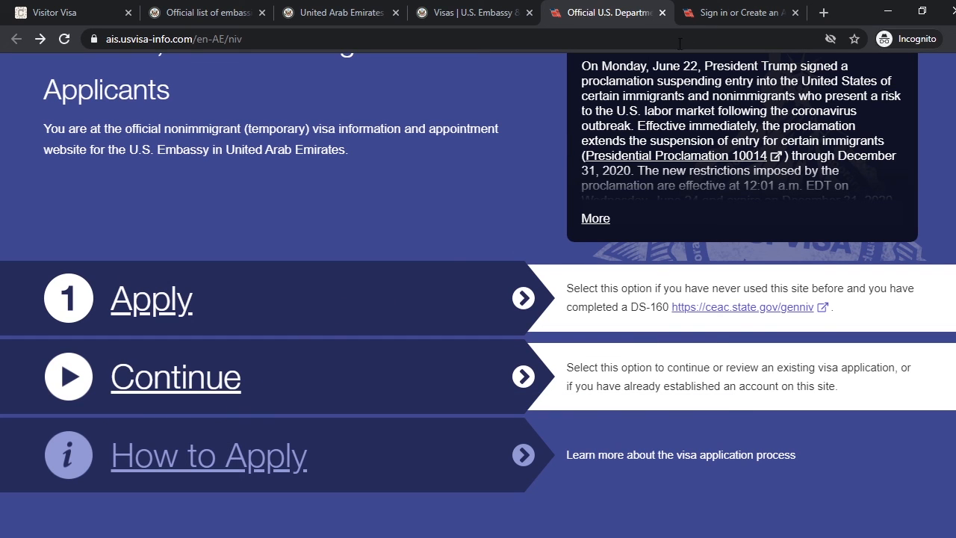
pyautogui.click(707, 15)
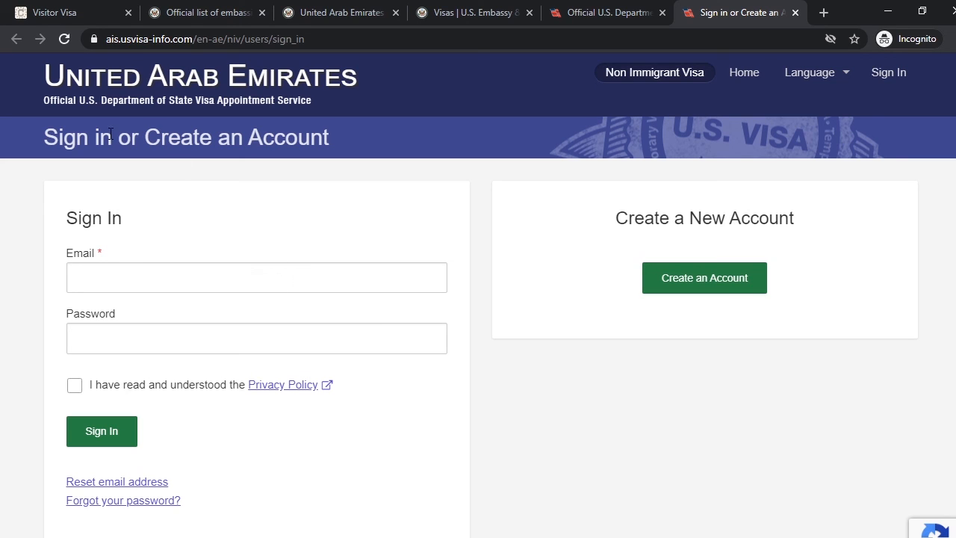
# Return to the USEmbassy.gov directory and view its country search and country letter index
pyautogui.click(186, 6)
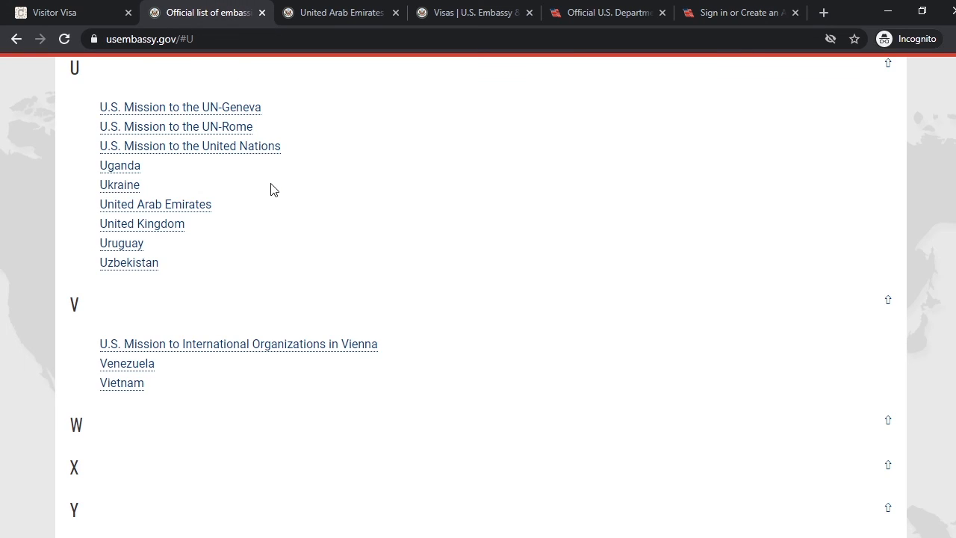
pyautogui.scroll(10, 269, 188)
pyautogui.scroll(20, 270, 187)
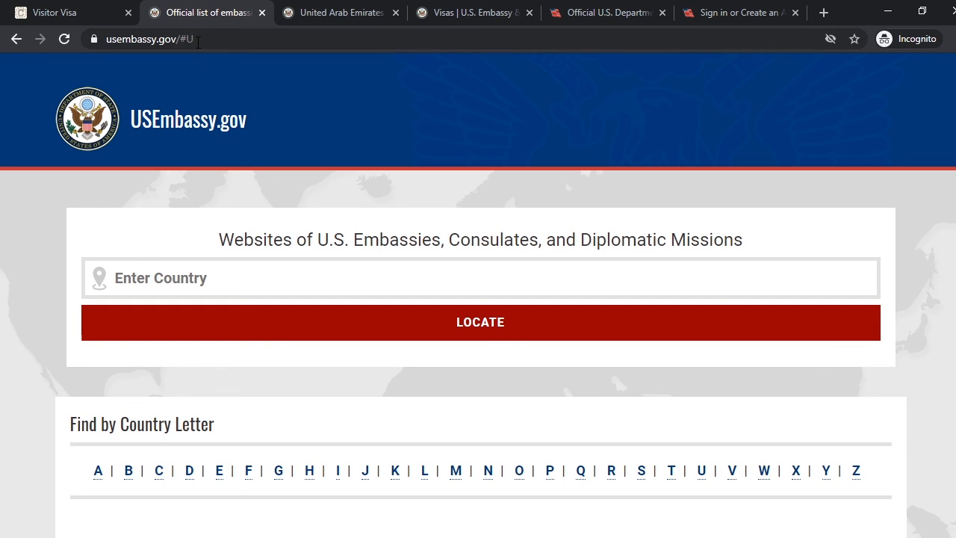
# Open the U.S. Embassy or Consulate link from the Visitor Visa page's fee payment instructions in a new tab and view its country list
pyautogui.click(72, 15)
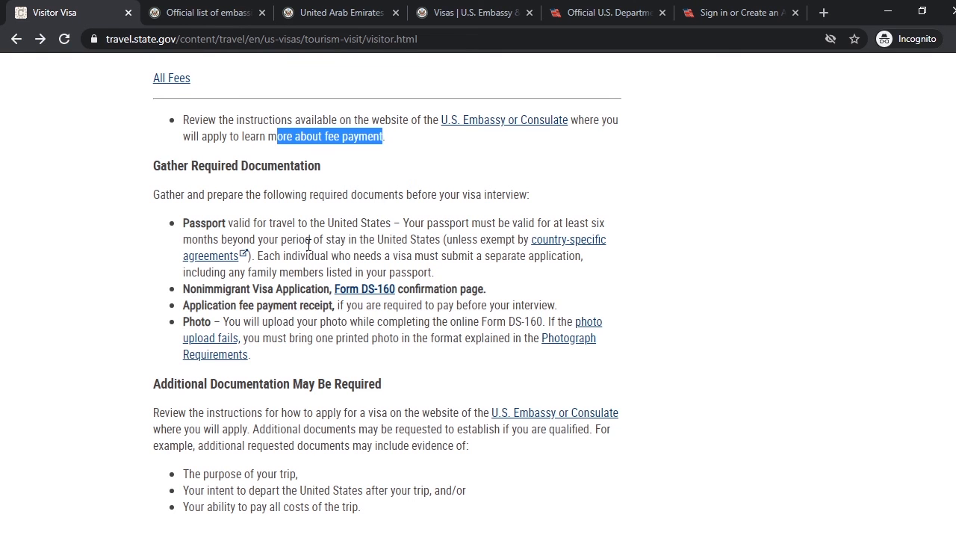
pyautogui.scroll(2, 309, 245)
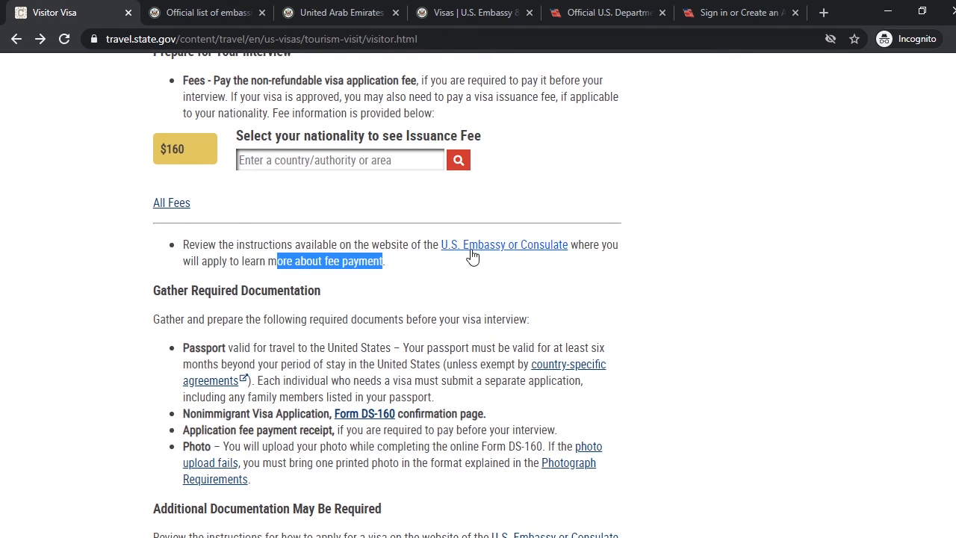
pyautogui.rightClick(517, 251)
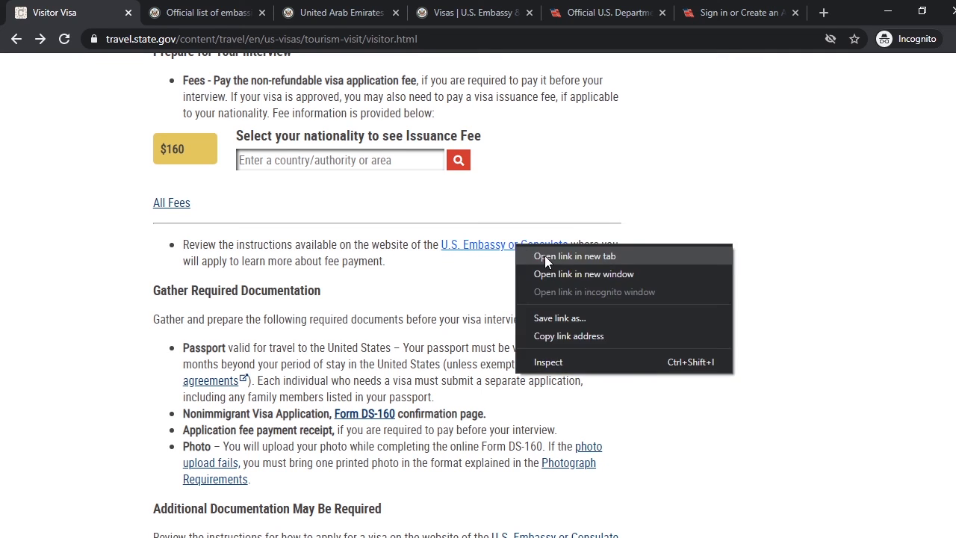
pyautogui.click(544, 255)
pyautogui.hotkey('ctrl', 'Tab')
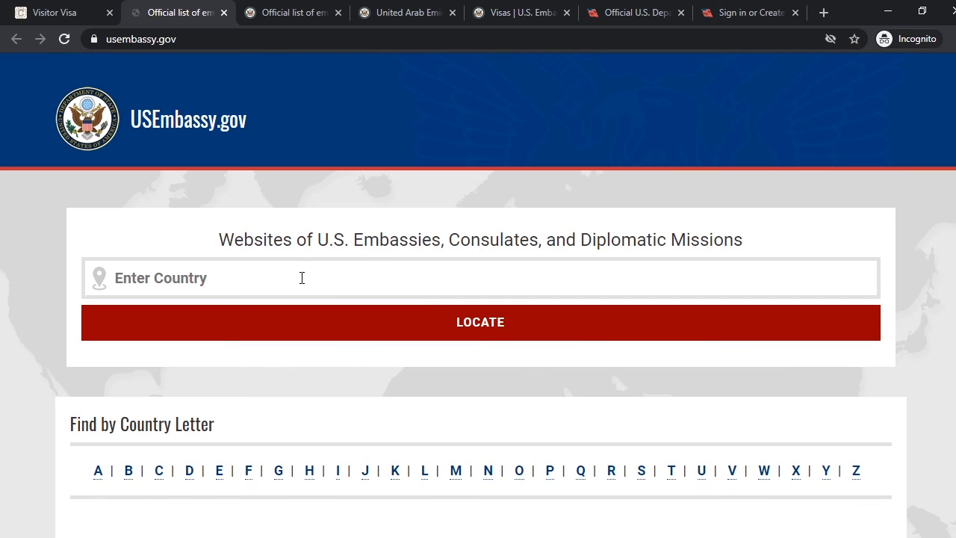
pyautogui.scroll(-3, 299, 277)
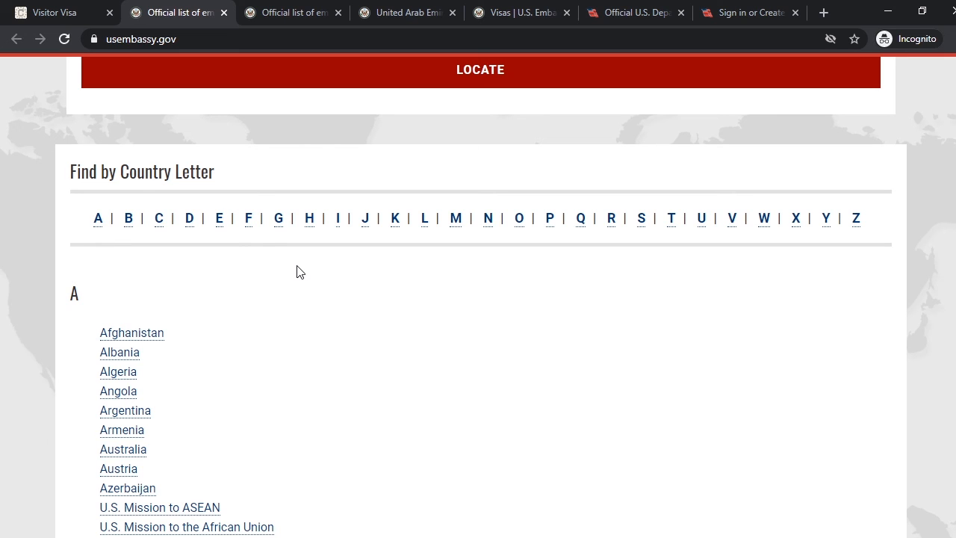
# Return to the Visitor Visa page and check the non-refundable visa application fee
pyautogui.click(75, 11)
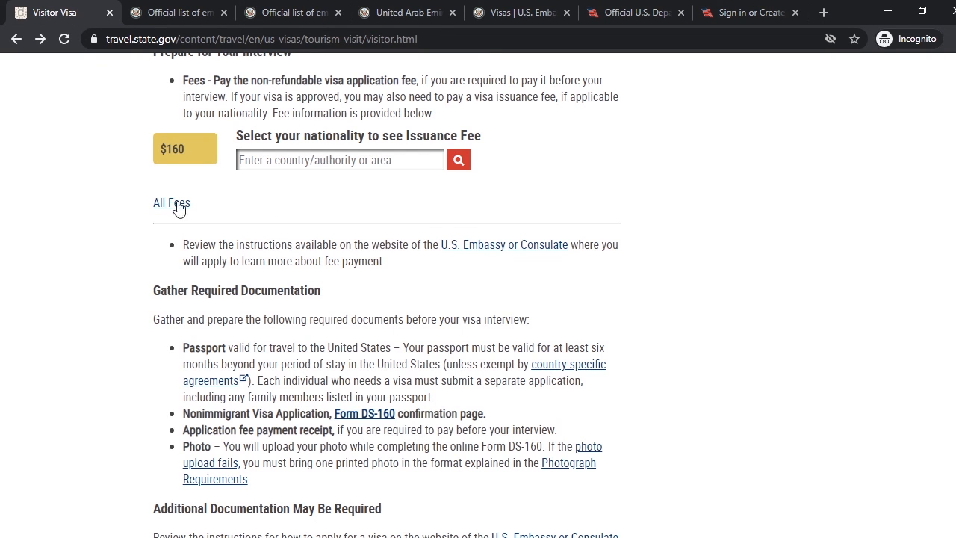
pyautogui.tripleClick(164, 148)
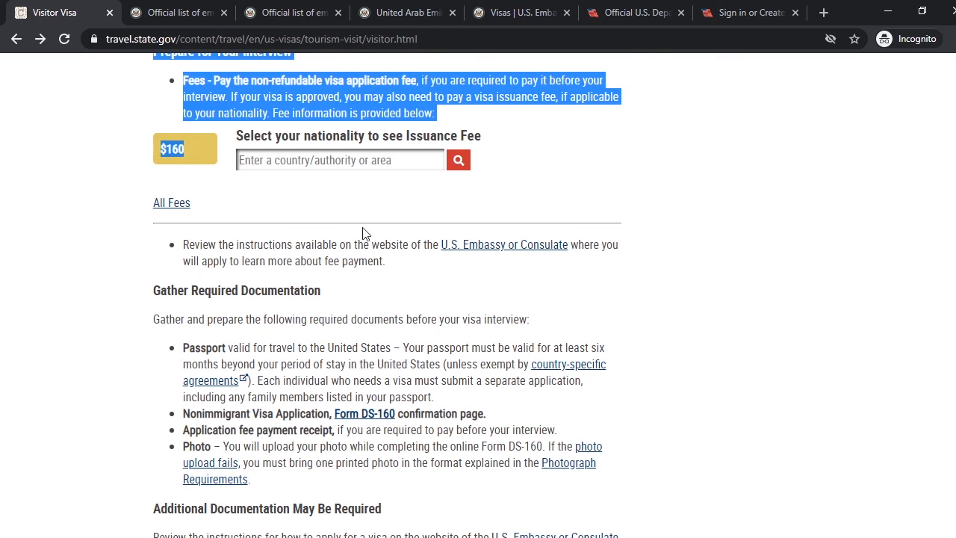
pyautogui.click(514, 218)
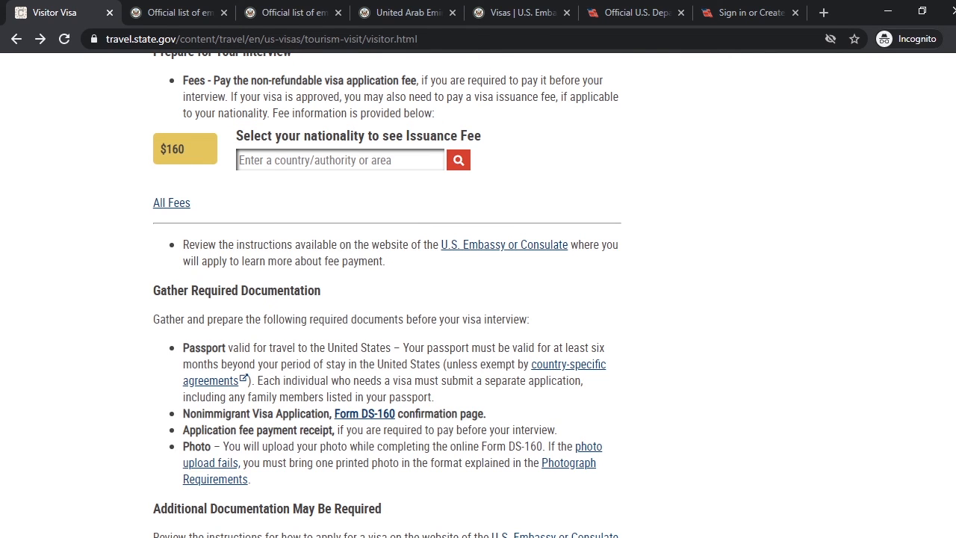